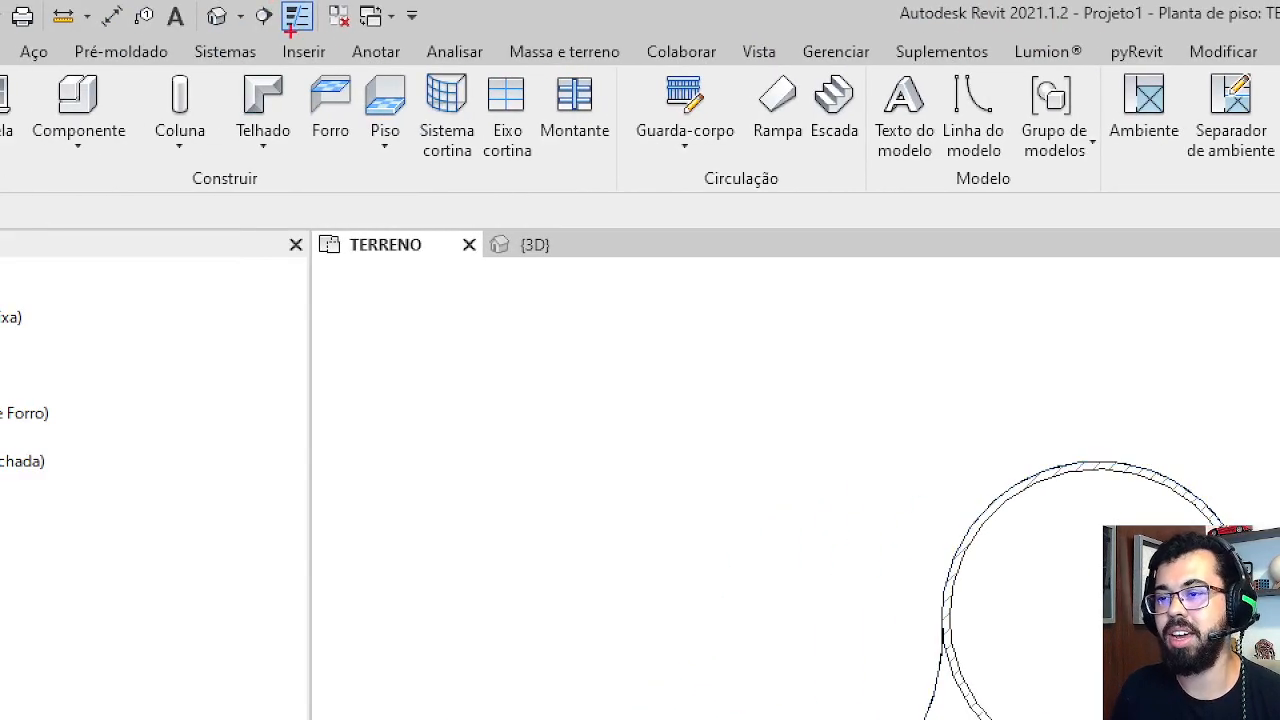
Start an aligned dimension using the style _Cota Geral Vermelha - 2,50 mm
drag(342, 42, 410, 68)
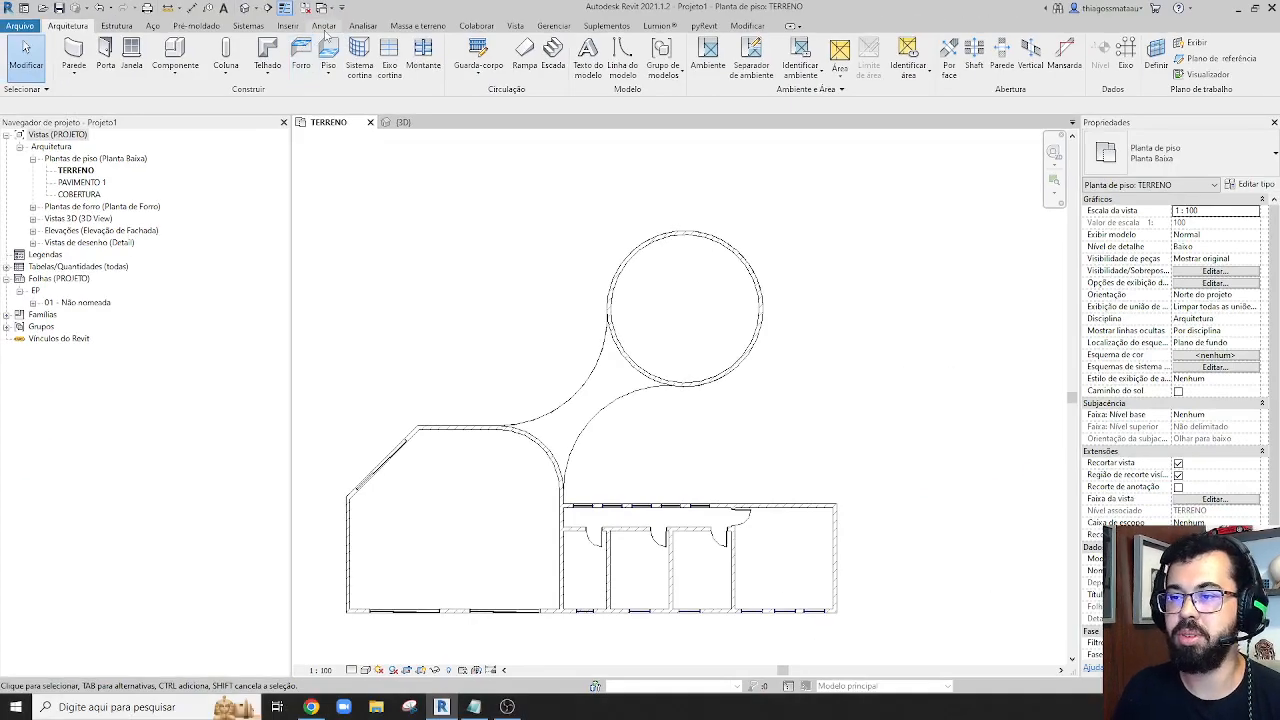
click(375, 51)
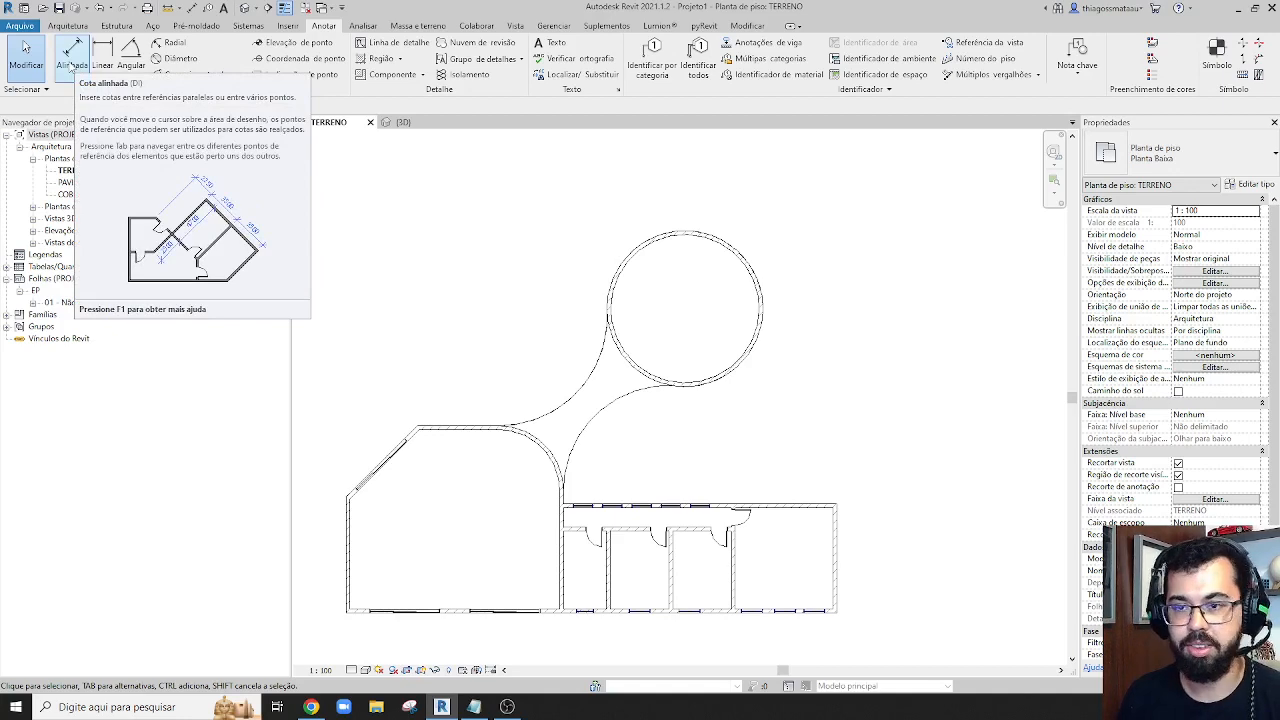
click(71, 52)
scroll(336, 612, up, 2)
middle_drag(336, 620, 437, 594)
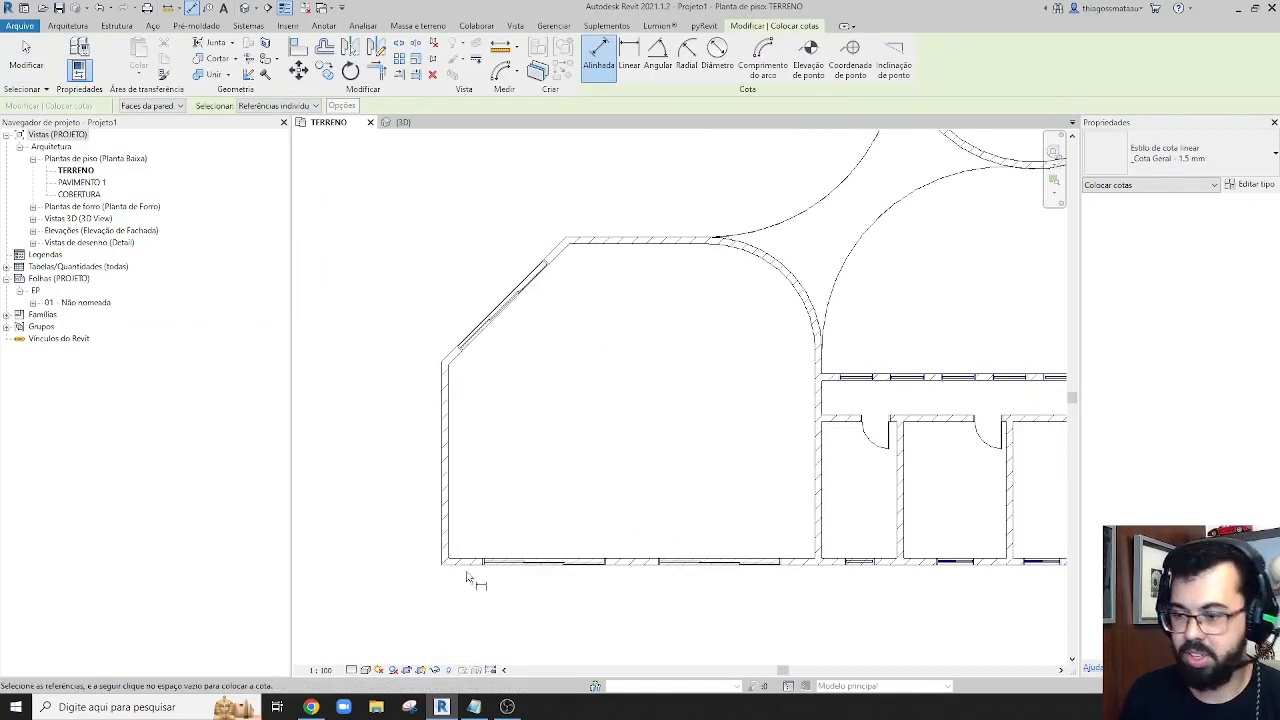
scroll(468, 584, up, 2)
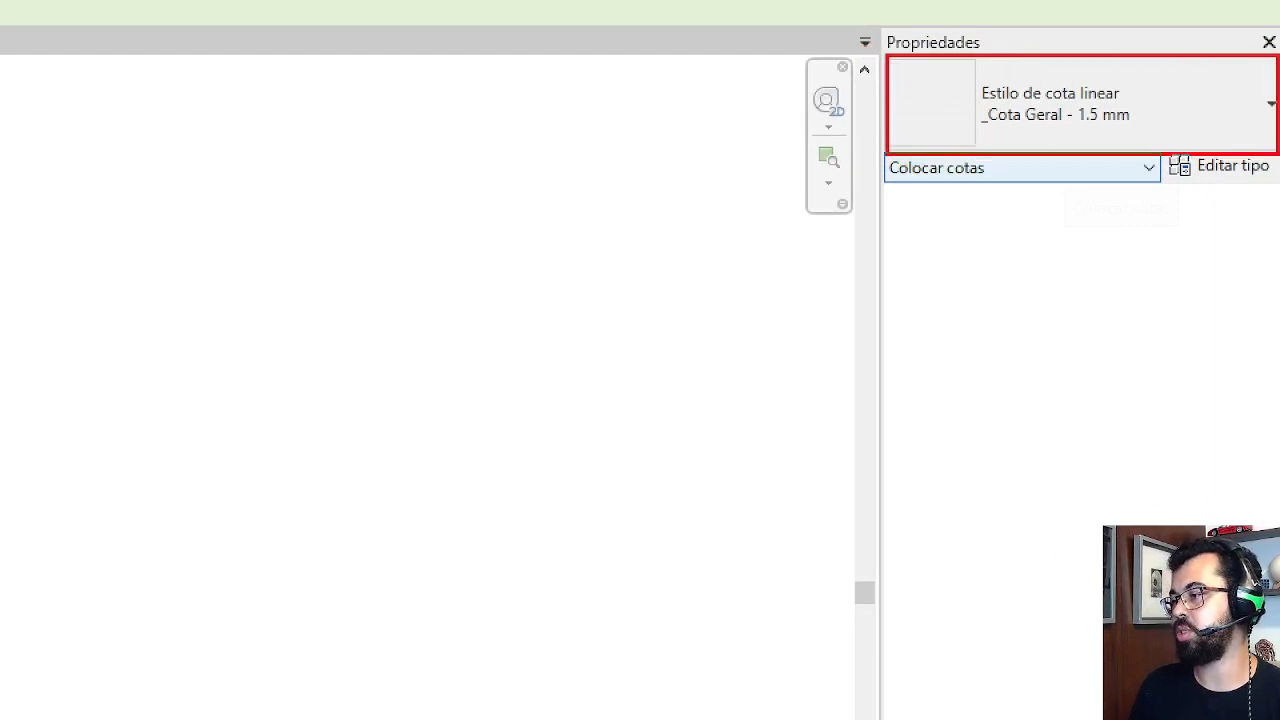
click(975, 108)
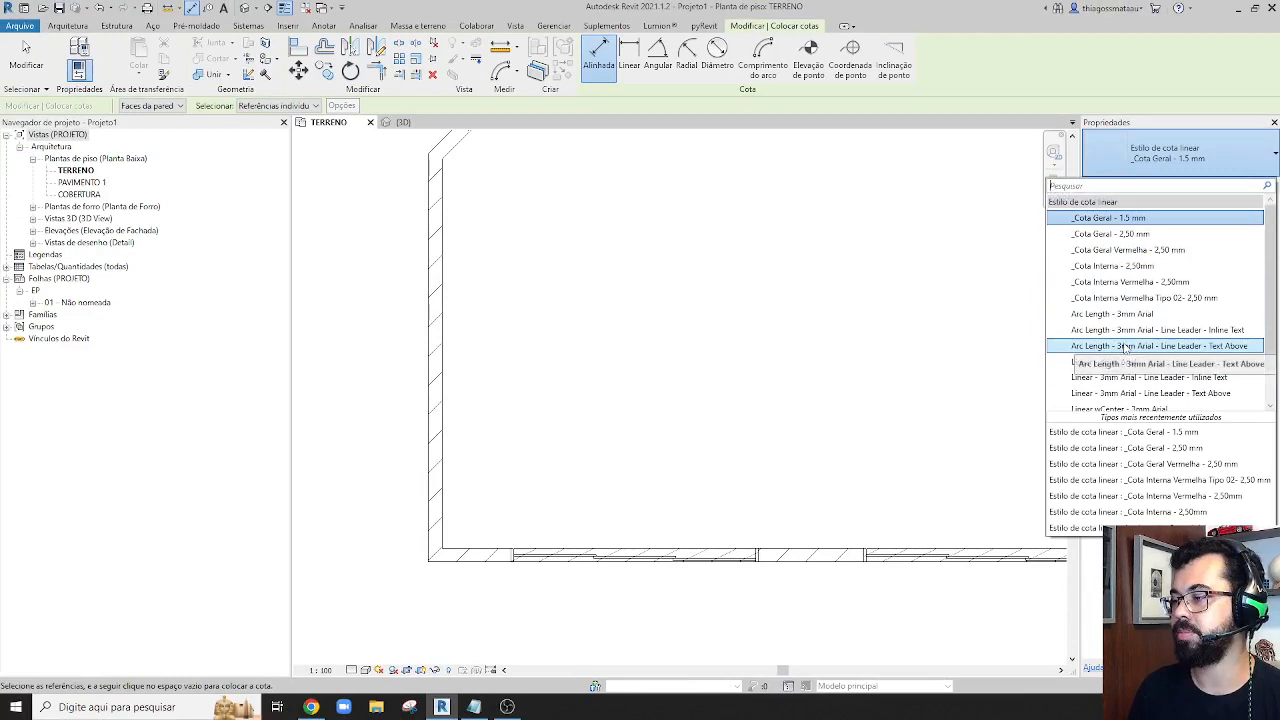
click(1122, 251)
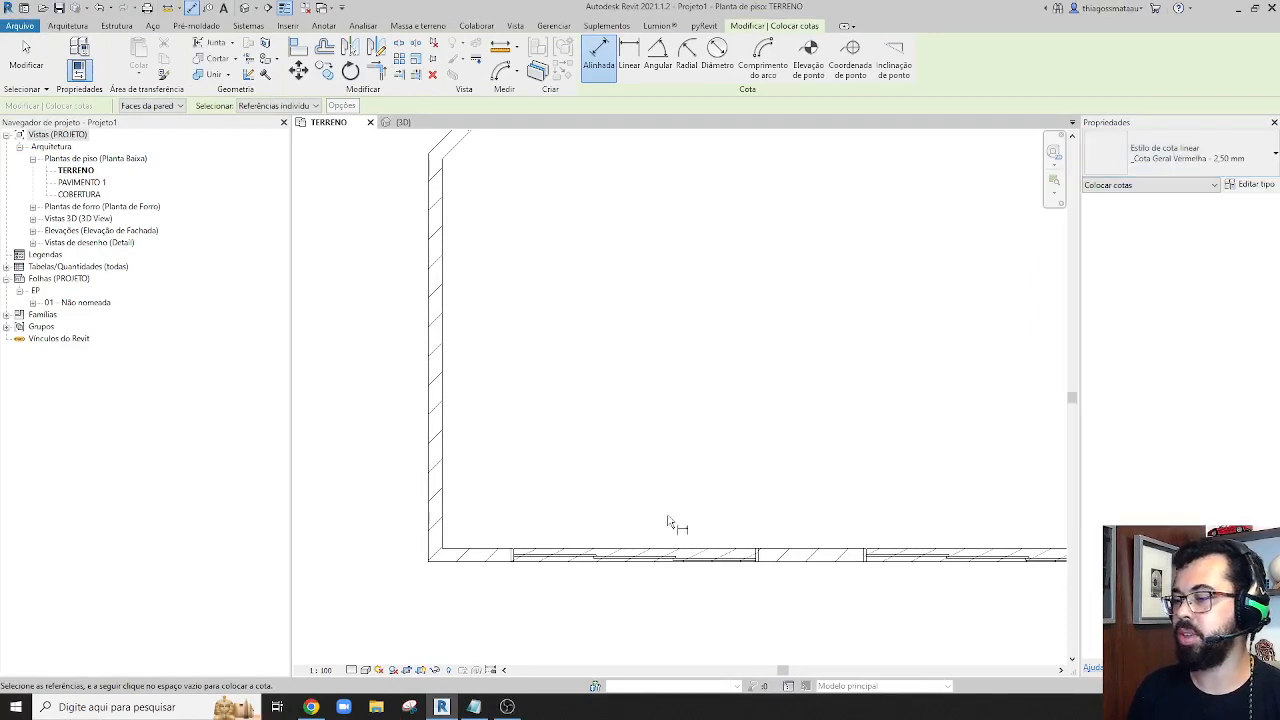
Set the scale of the TERRENO floor plan view to 1:50
click(320, 670)
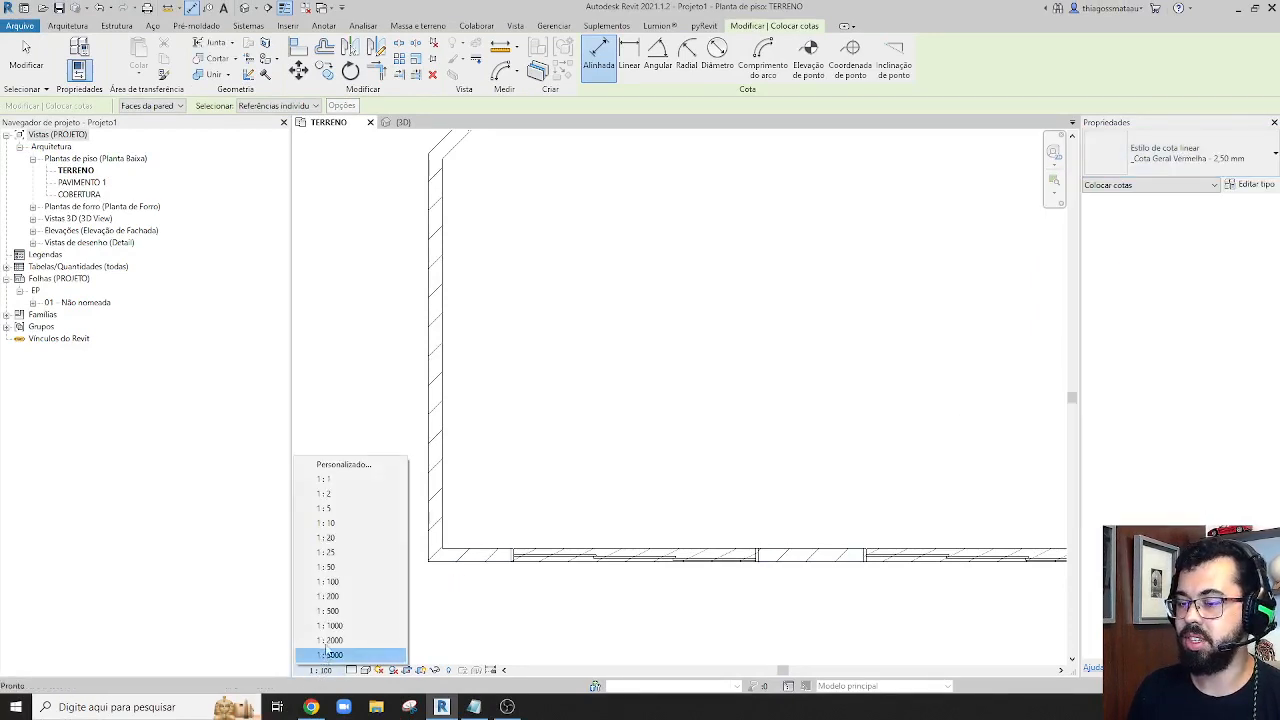
click(328, 567)
scroll(514, 611, down, 3)
scroll(471, 608, up, 3)
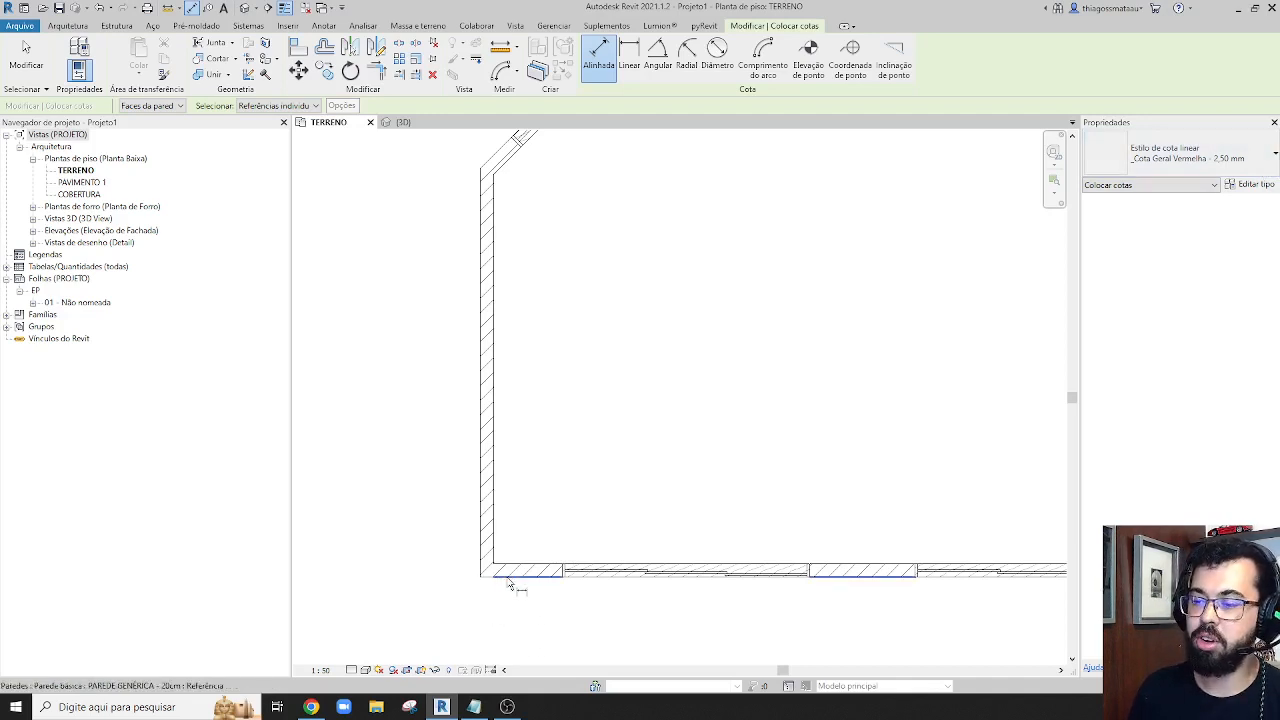
scroll(508, 588, up, 2)
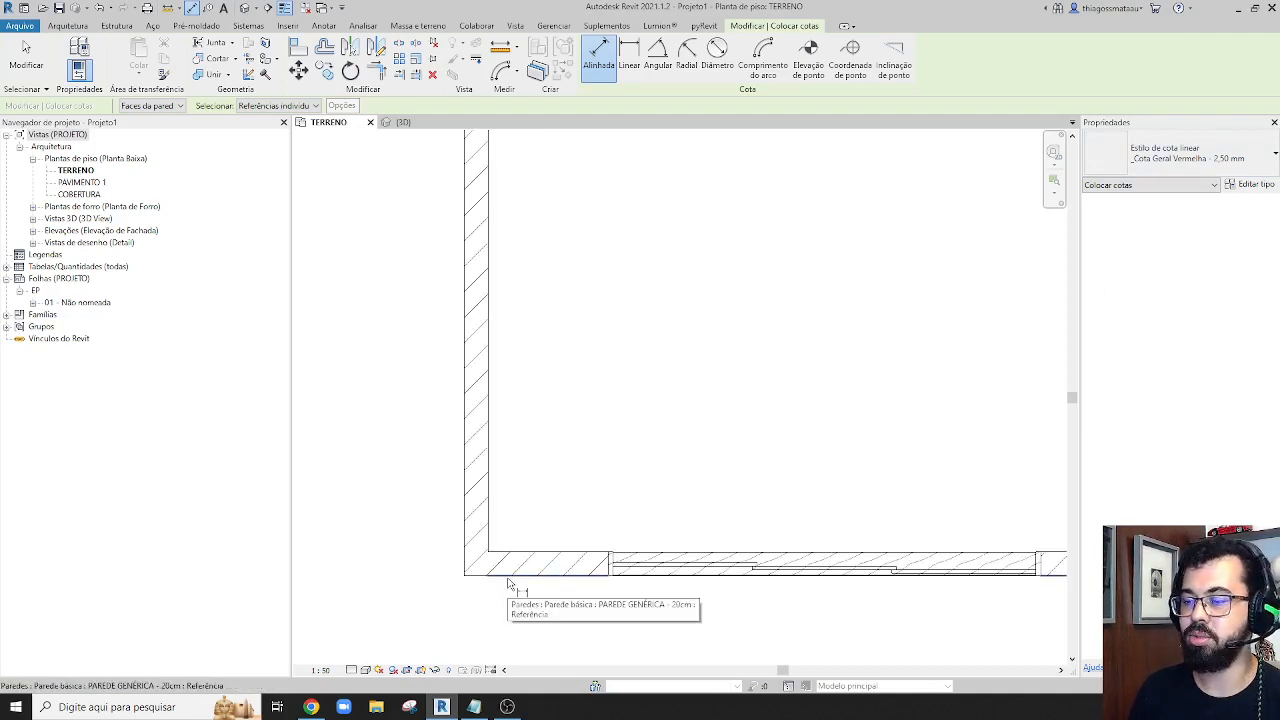
click(508, 584)
click(529, 551)
middle_drag(432, 430, 482, 698)
scroll(484, 545, down, 2)
scroll(515, 395, up, 3)
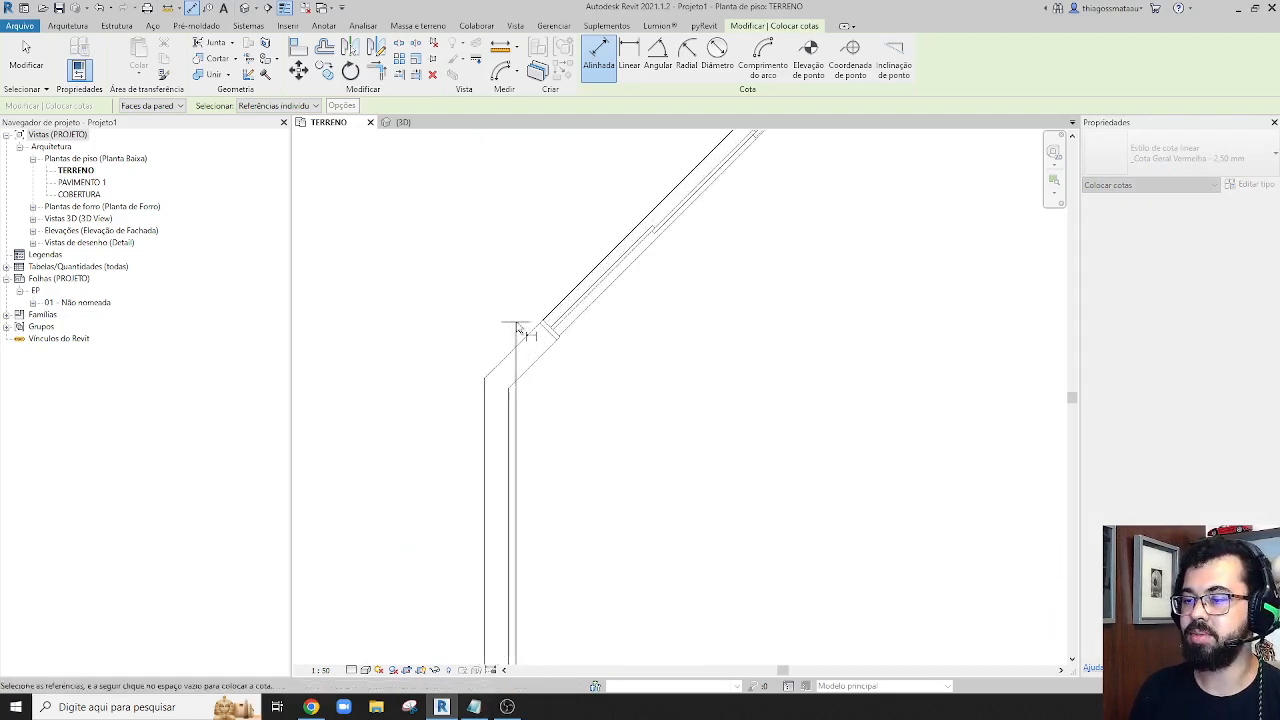
scroll(513, 393, down, 4)
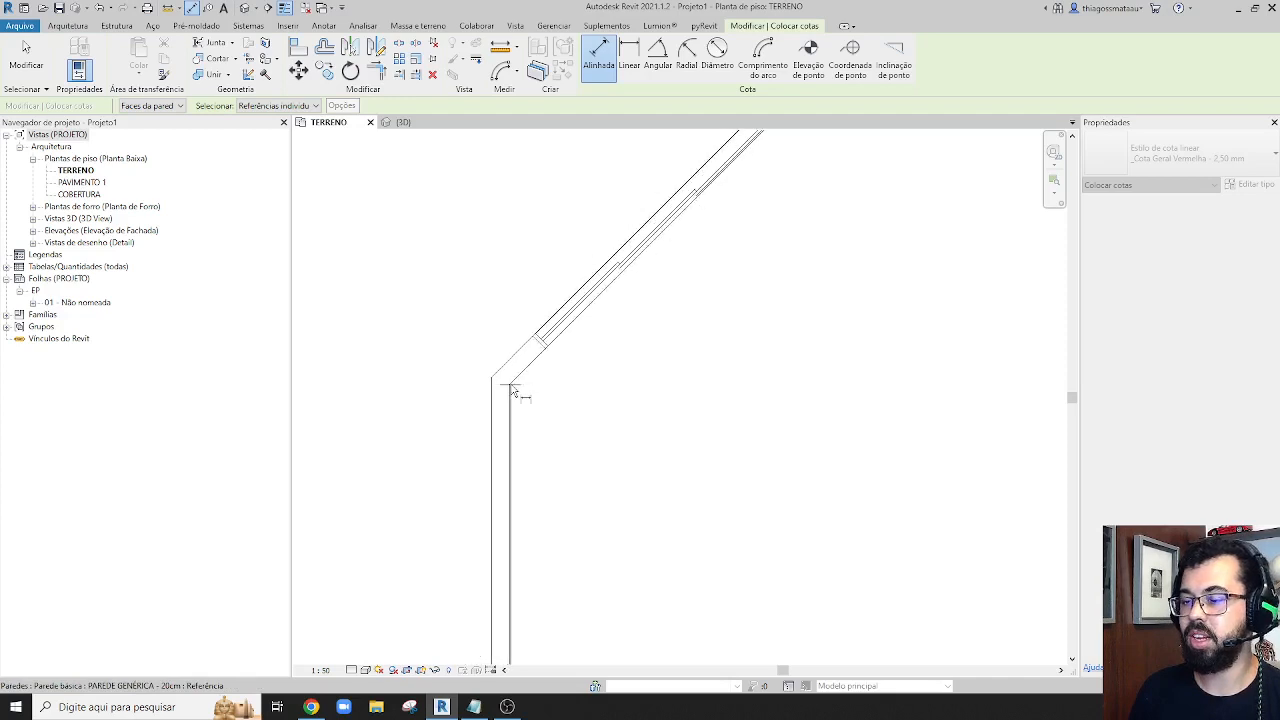
scroll(500, 605, up, 2)
scroll(503, 620, up, 2)
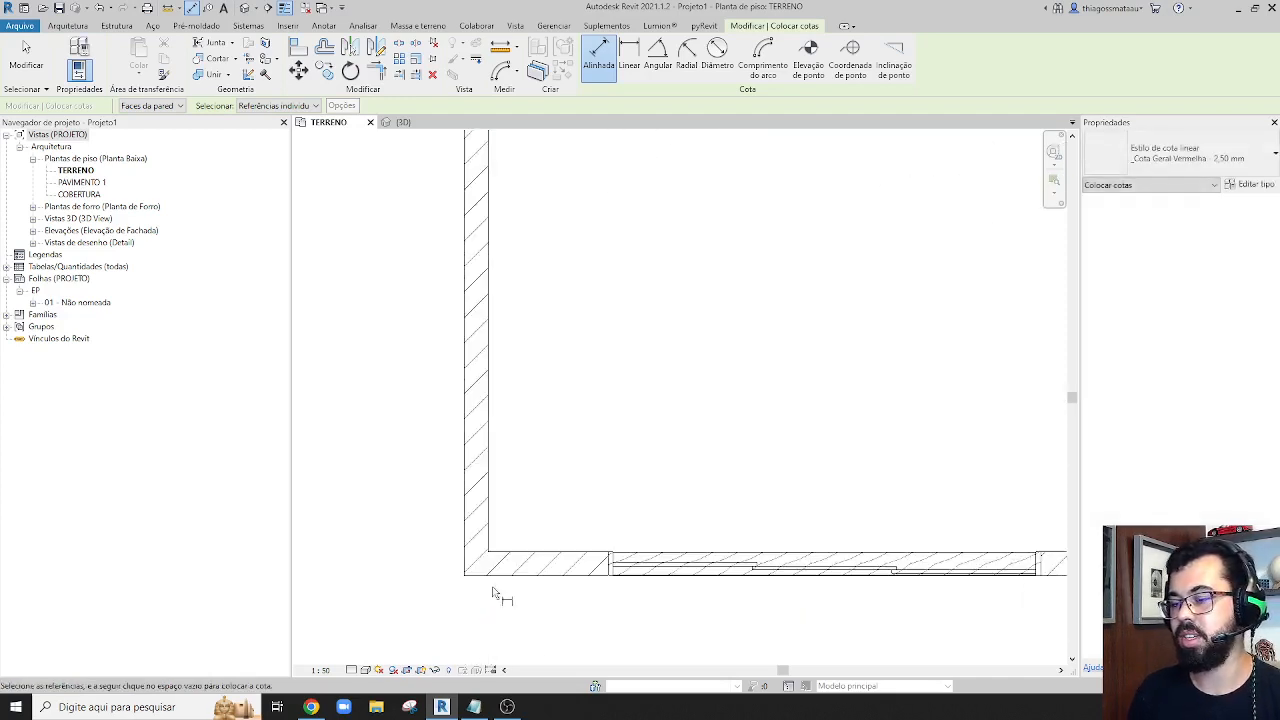
Begin an aligned dimension chain along the large room's lower wall, referencing the left wall's faces and both jambs of the first sliding door
click(488, 543)
click(609, 574)
scroll(700, 560, down, 3)
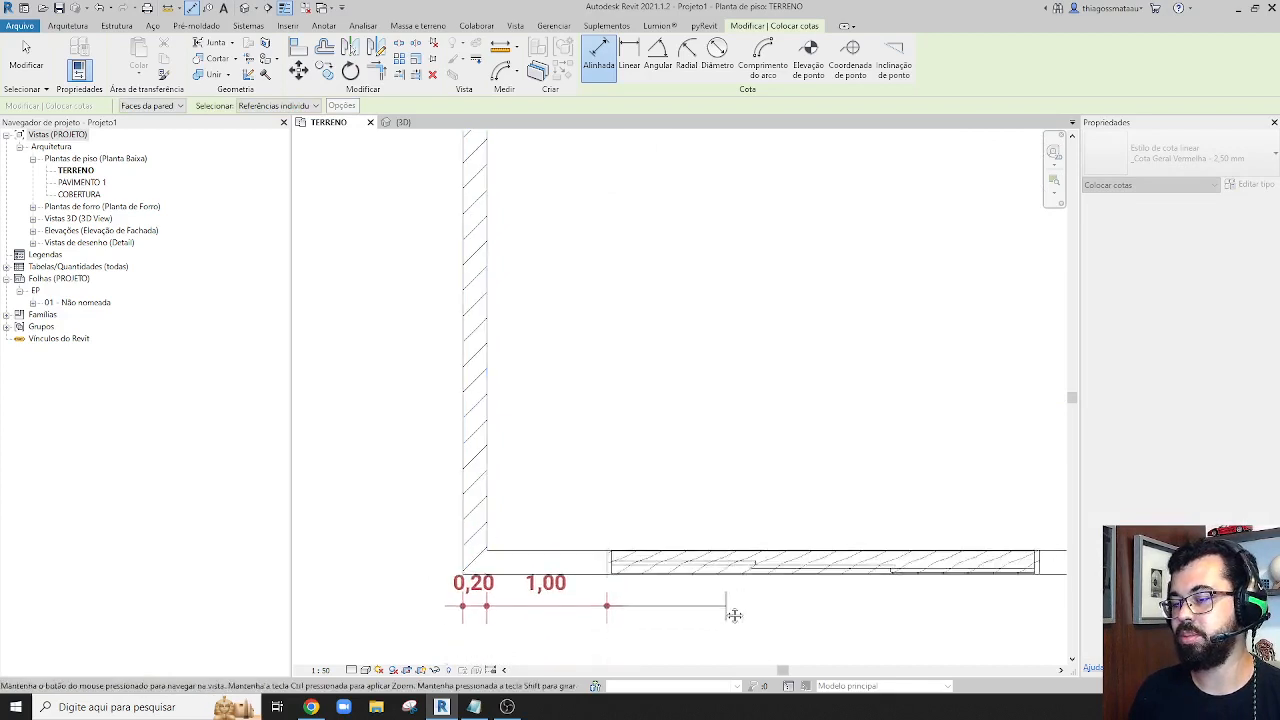
scroll(809, 429, up, 3)
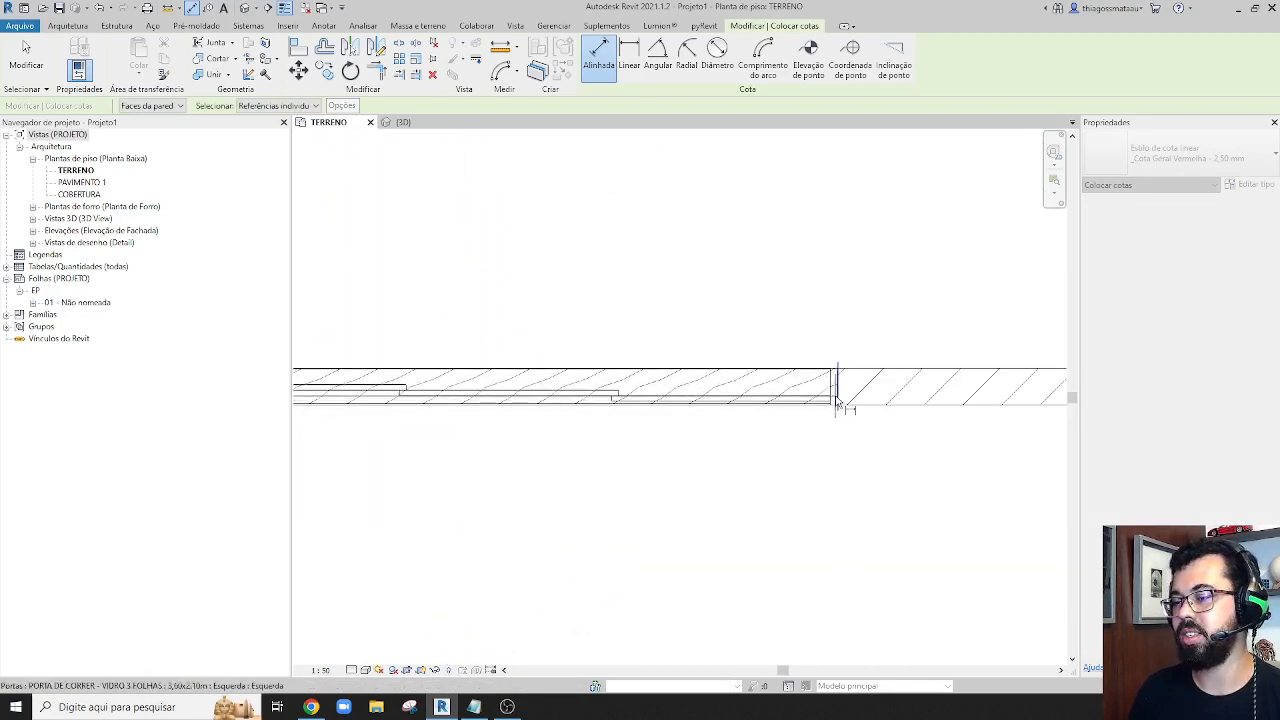
click(838, 405)
Continue the dimension chain to both jambs of the second sliding door in the lower wall
scroll(860, 460, down, 3)
middle_drag(871, 480, 629, 477)
click(736, 401)
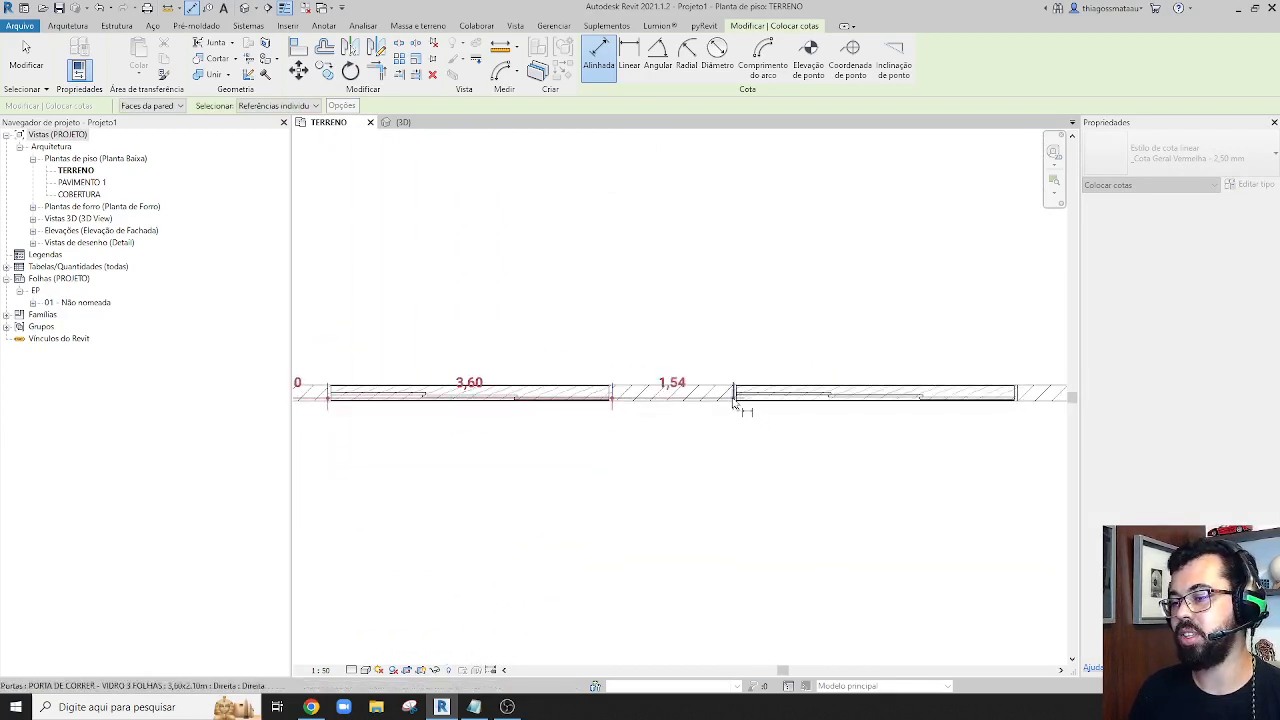
click(1018, 395)
middle_drag(1030, 495, 740, 508)
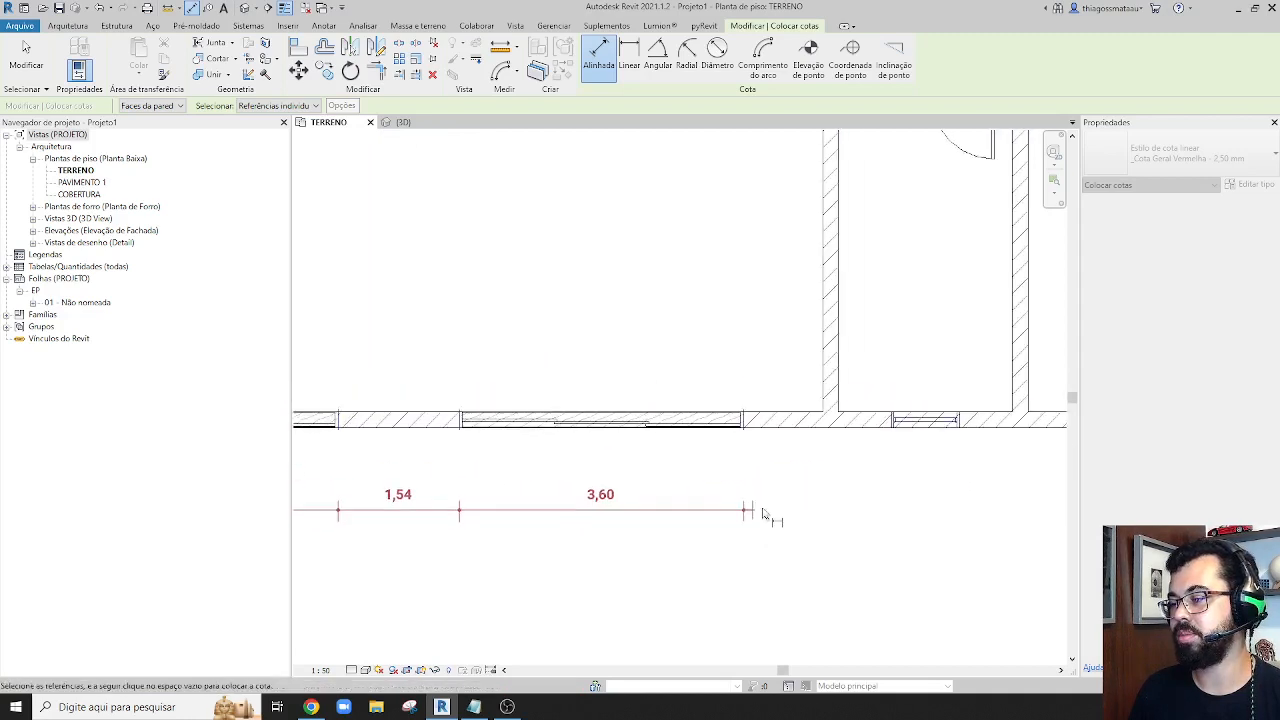
Add both faces of the large room's right wall to the chain and place the dimension line just below the lower wall
click(838, 396)
click(841, 393)
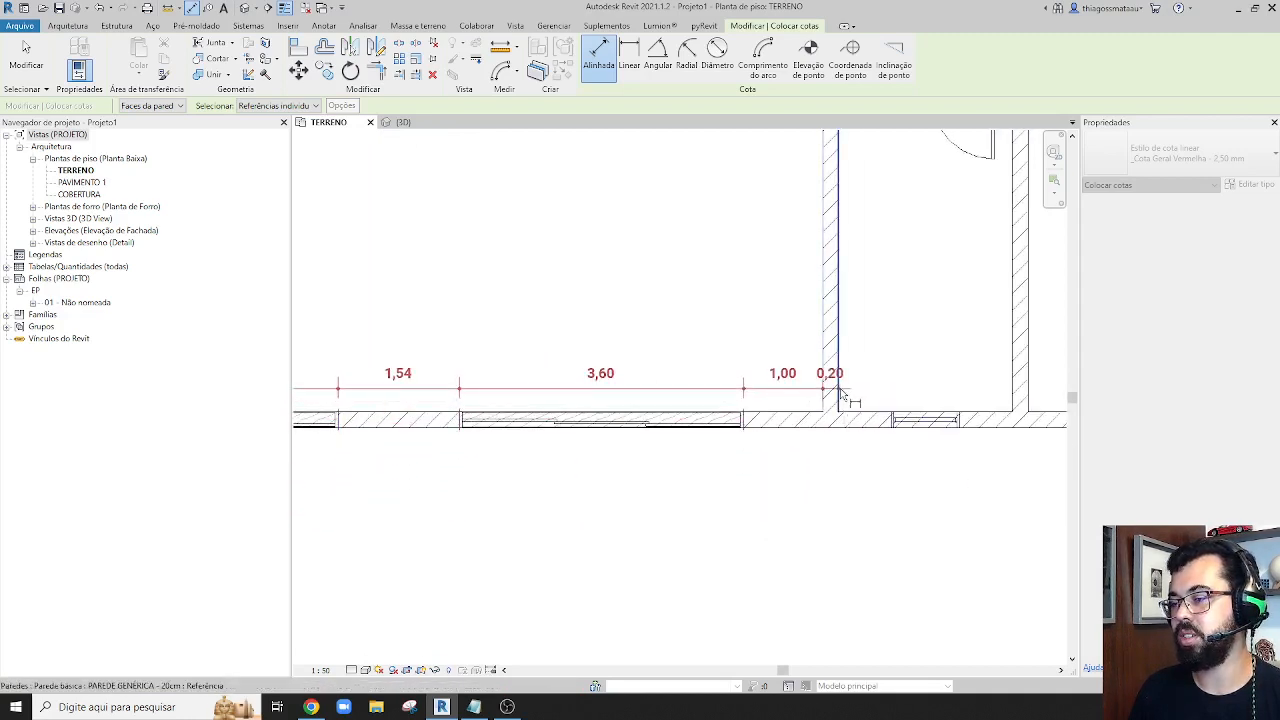
scroll(843, 508, down, 3)
middle_drag(798, 559, 594, 504)
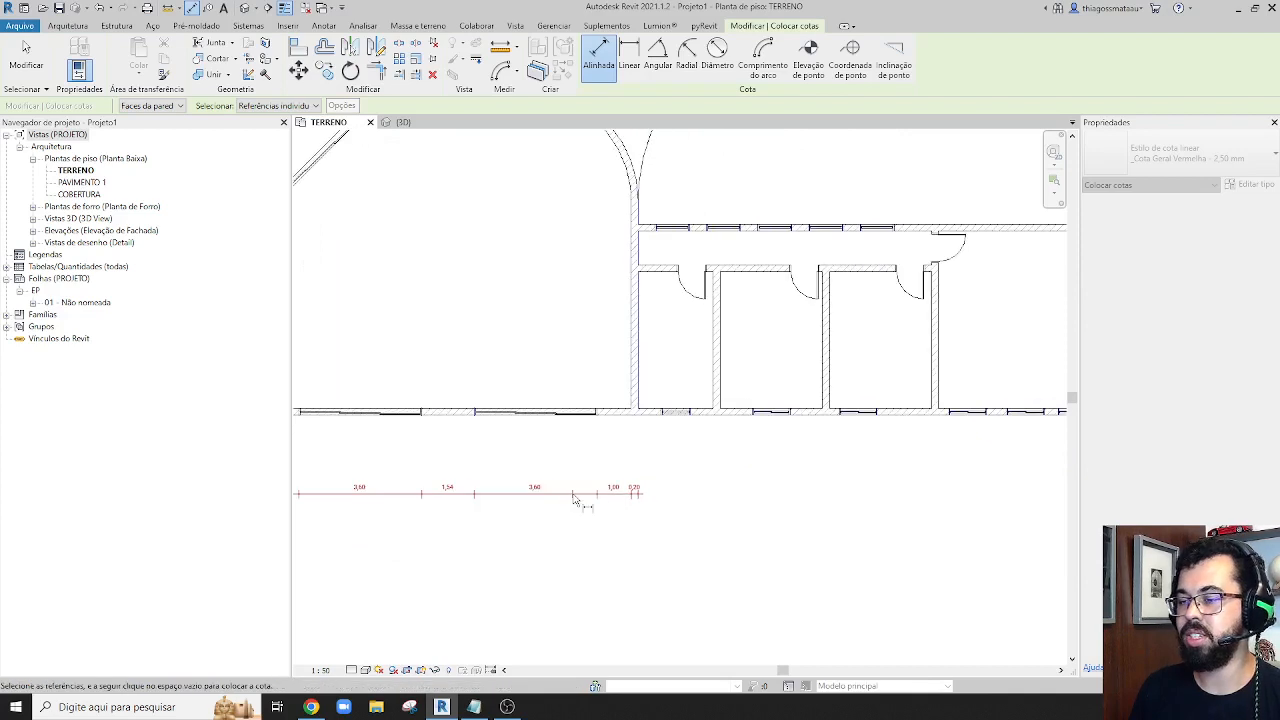
scroll(537, 447, up, 1)
middle_drag(537, 447, 672, 438)
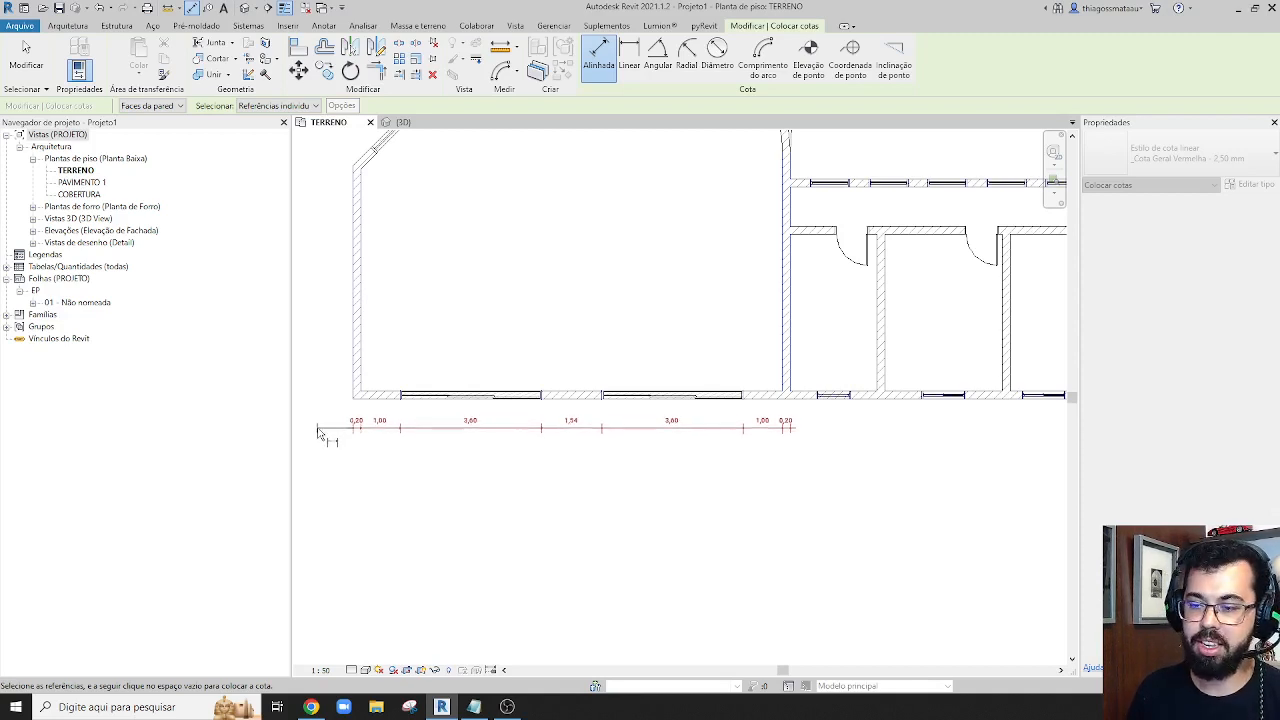
click(322, 432)
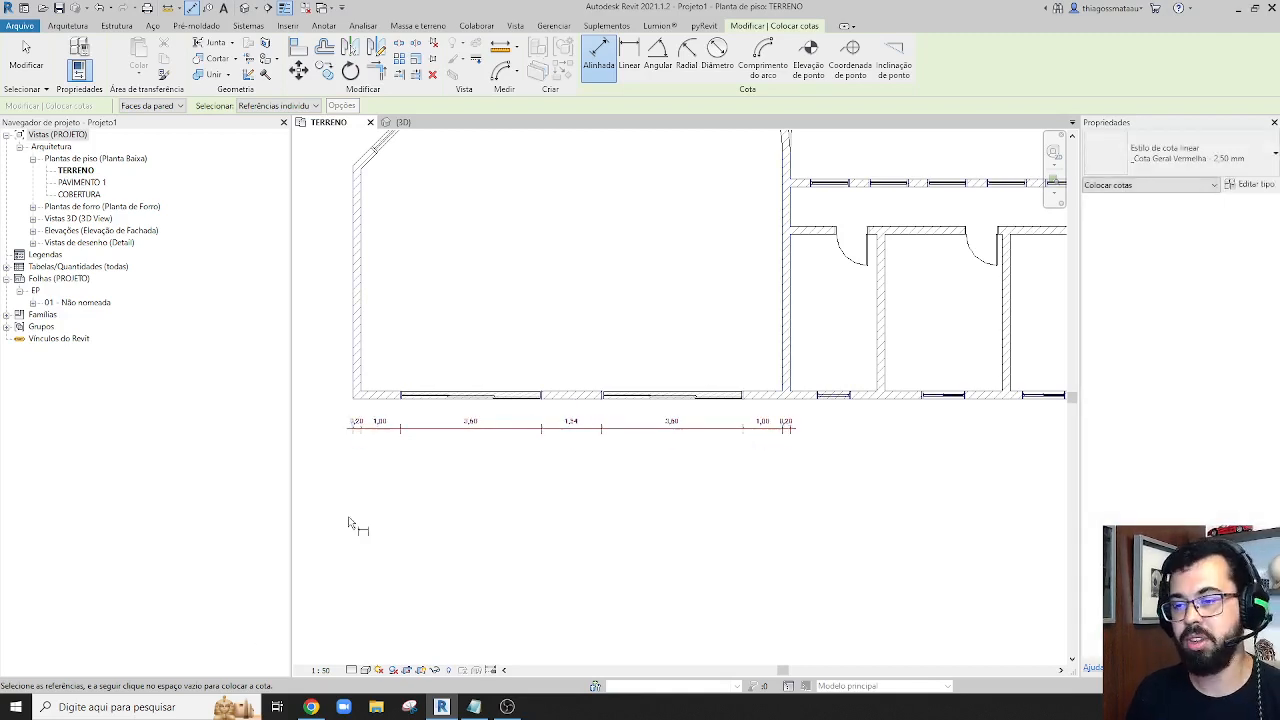
Edit the placed dimension chain's witness lines to add the first small room's right wall faces and both edges of its window
key(Escape)
key(Escape)
click(417, 432)
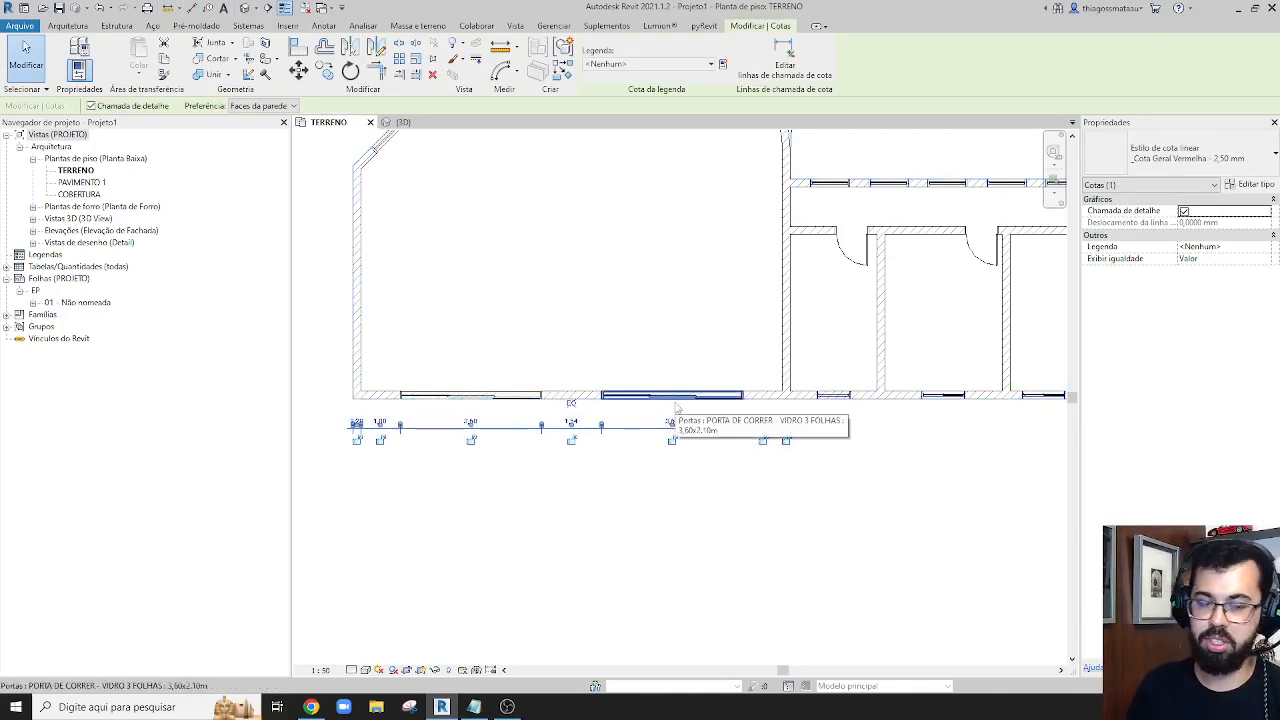
scroll(620, 472, down, 2)
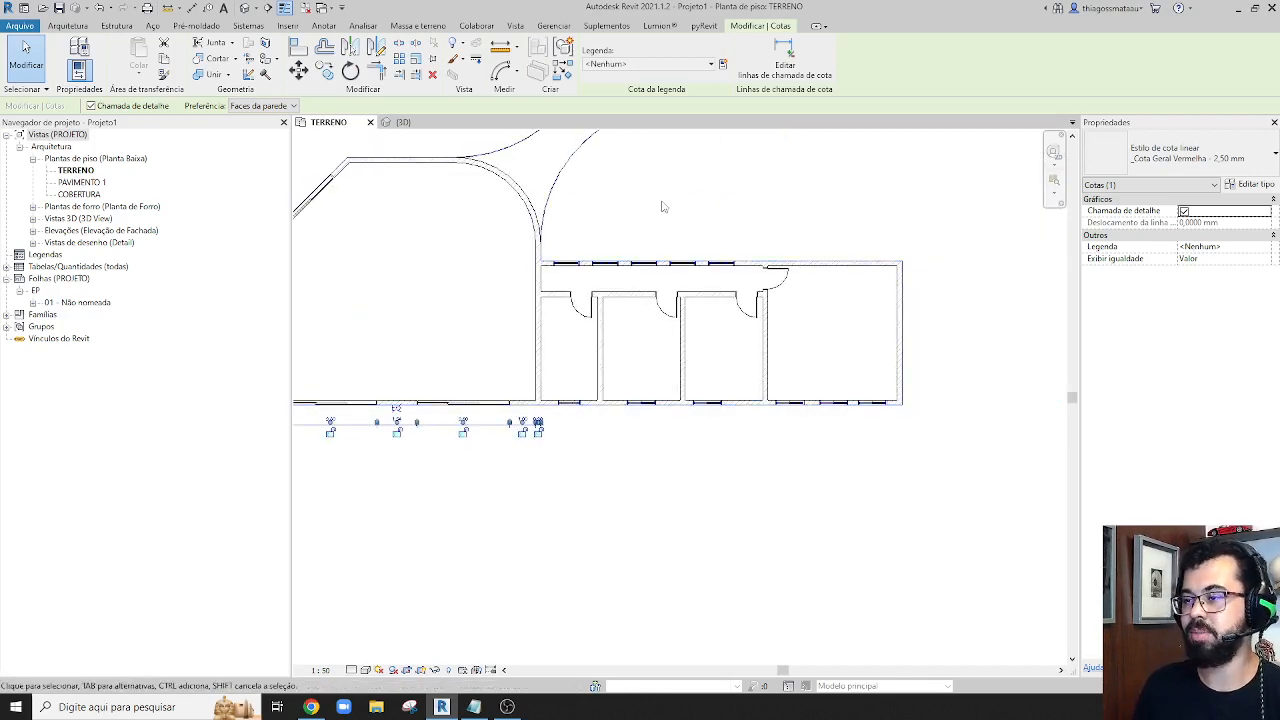
click(520, 466)
click(486, 428)
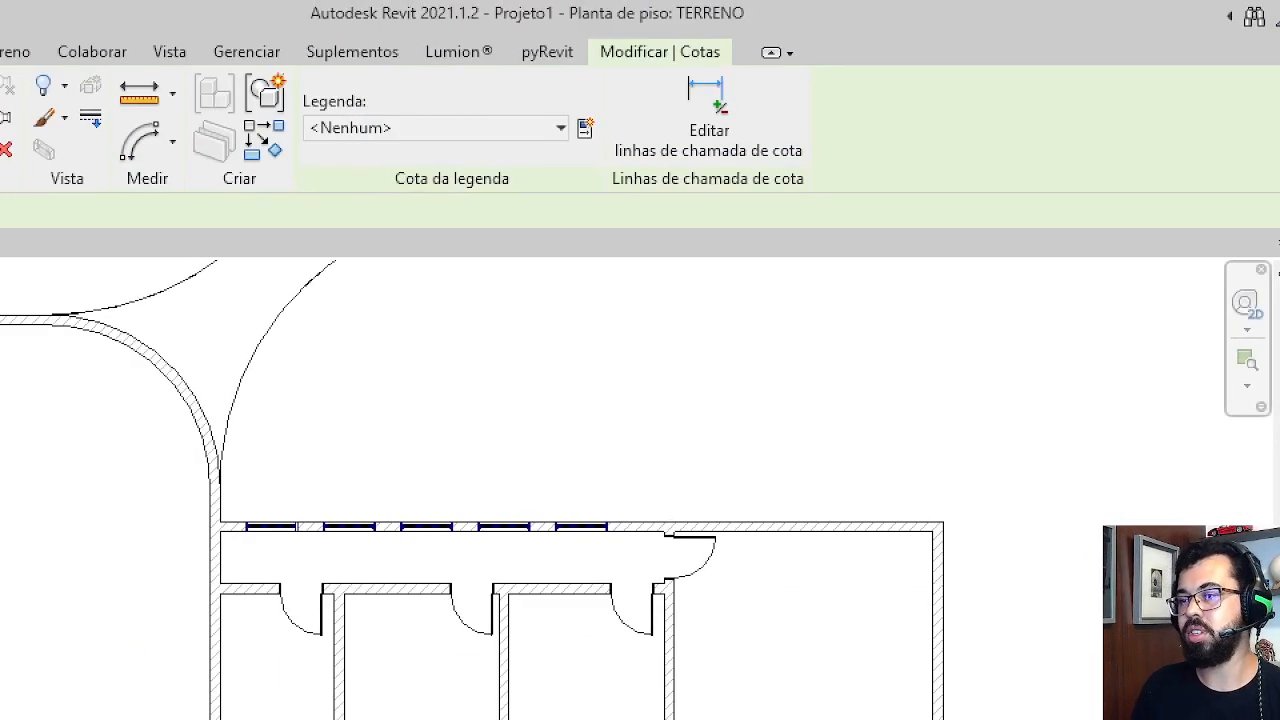
mouse_move(610, 73)
mouse_down()
mouse_move(680, 166)
mouse_move(811, 171)
mouse_up()
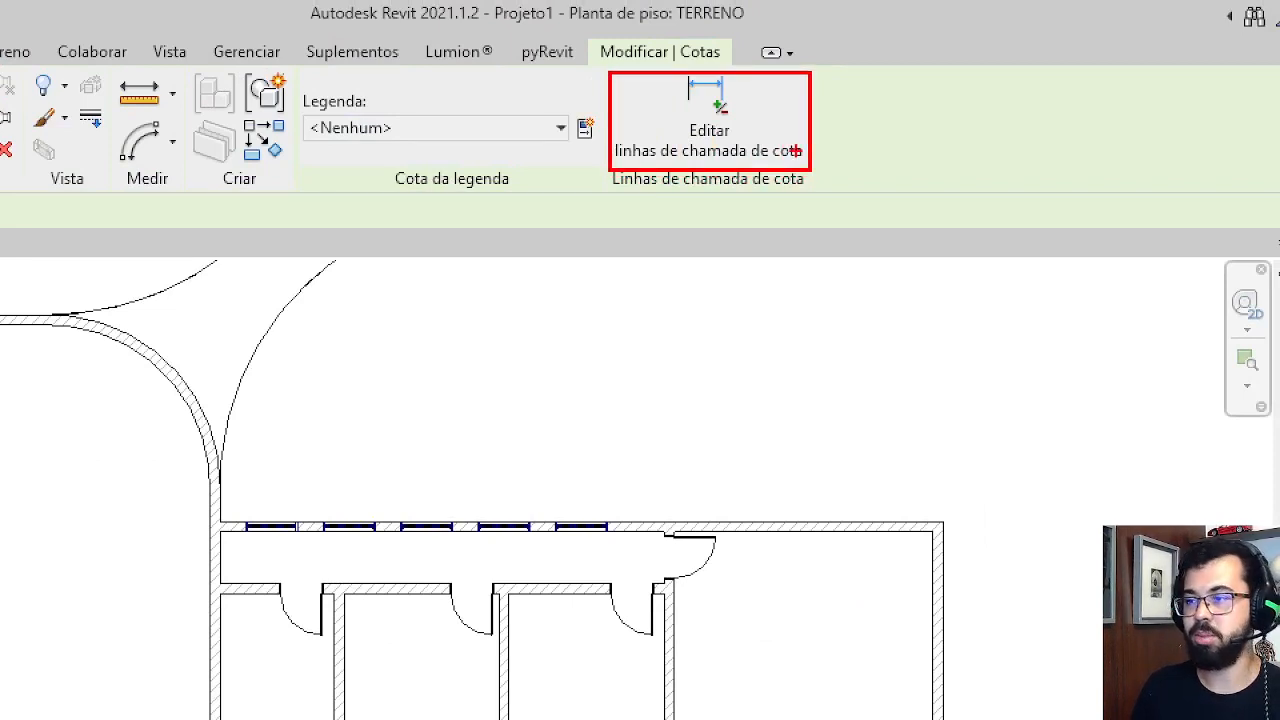
click(709, 115)
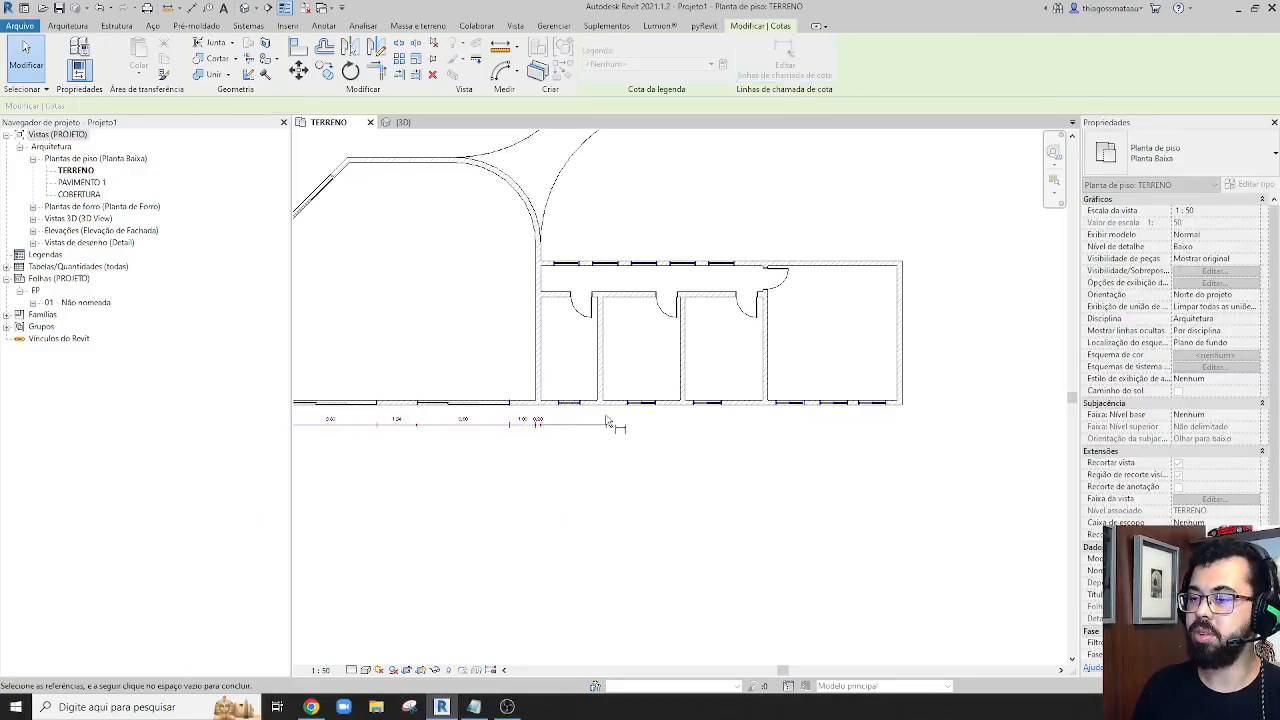
scroll(611, 420, up, 5)
click(671, 338)
click(692, 340)
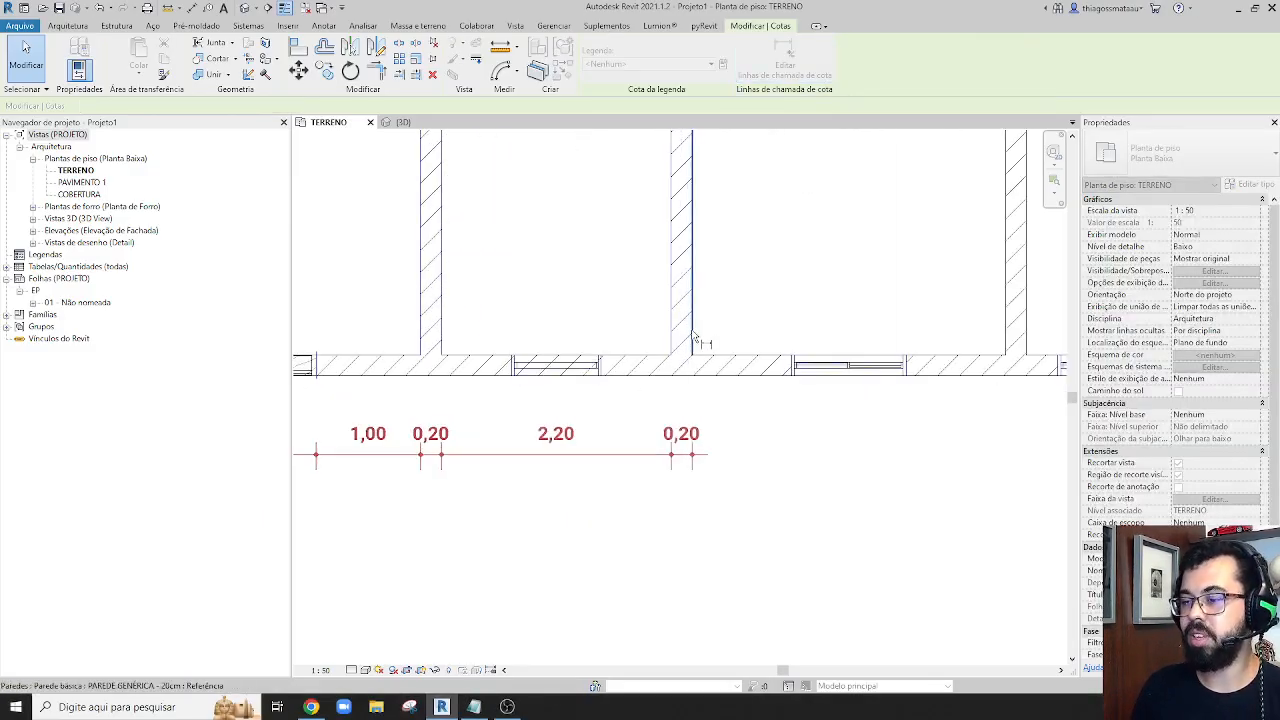
click(604, 376)
click(512, 367)
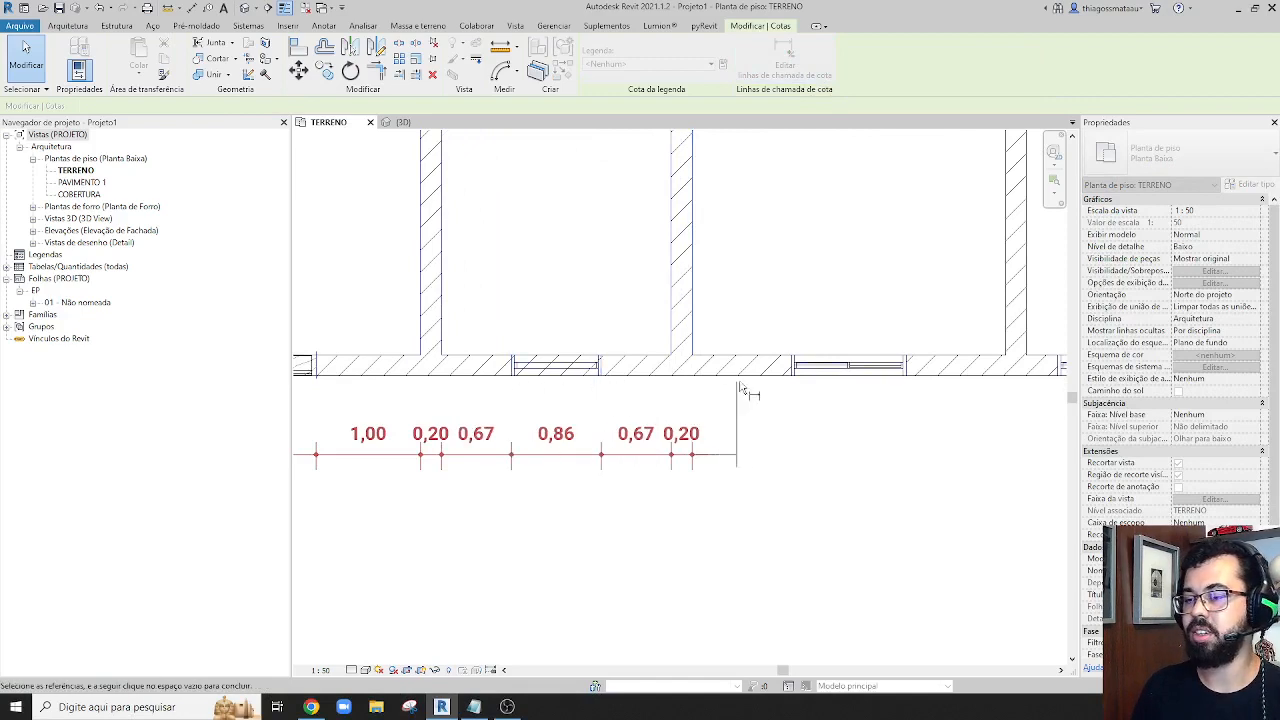
Add both edges of the second small room's window and both faces of its right wall to the dimension chain
click(794, 368)
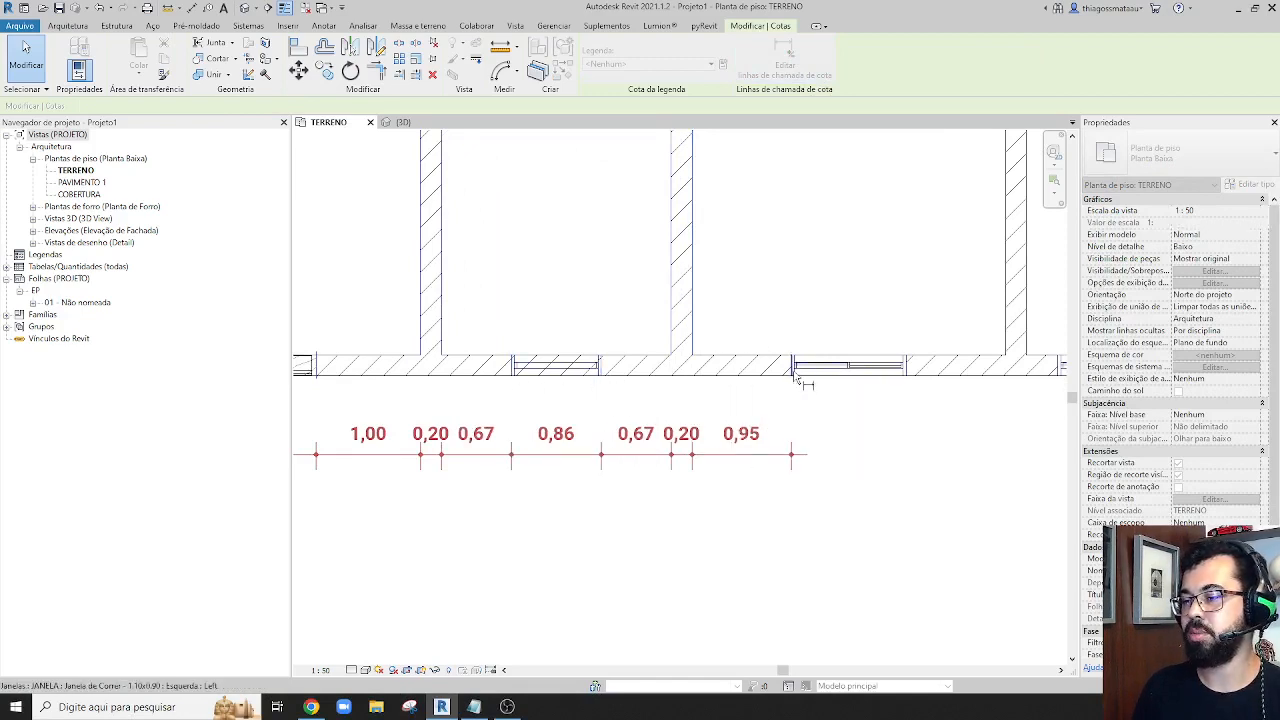
click(906, 368)
click(1006, 340)
click(1024, 338)
Extend the chain to the right wall faces of the third small room and the end room, and finish editing the witness lines
middle_drag(1024, 338, 430, 340)
scroll(450, 448, down, 3)
click(623, 385)
click(633, 390)
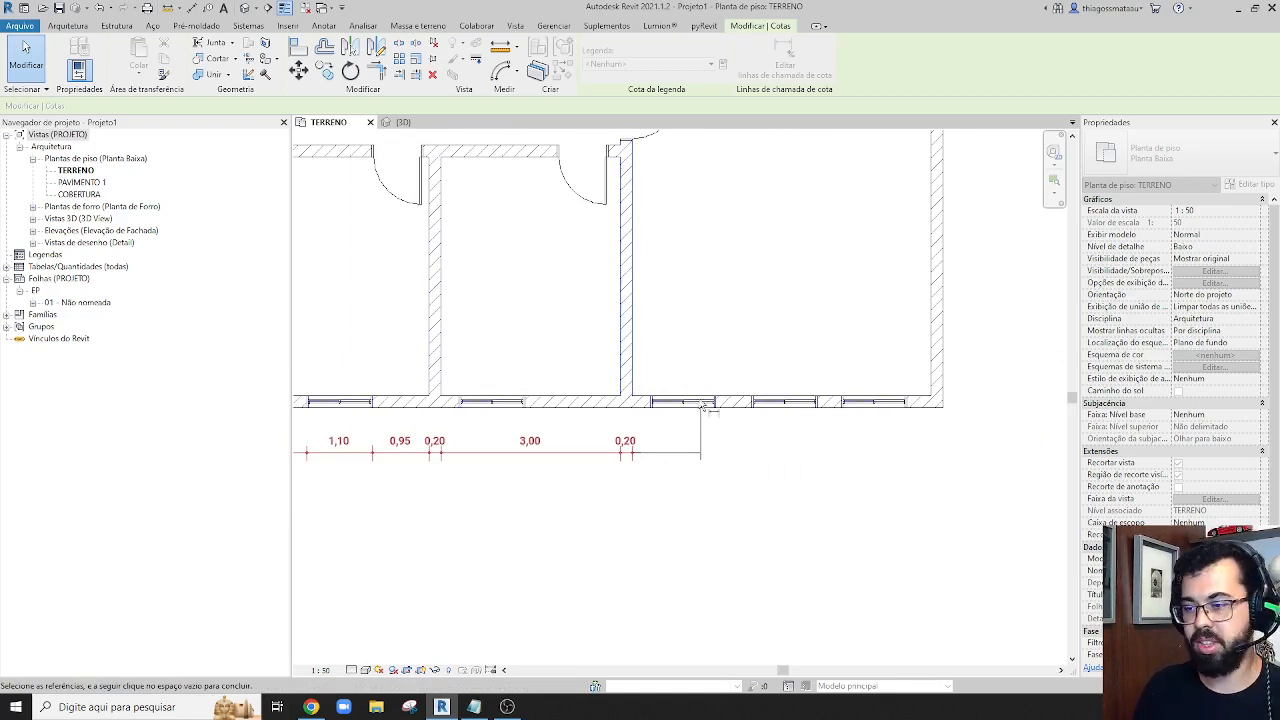
click(931, 366)
click(942, 366)
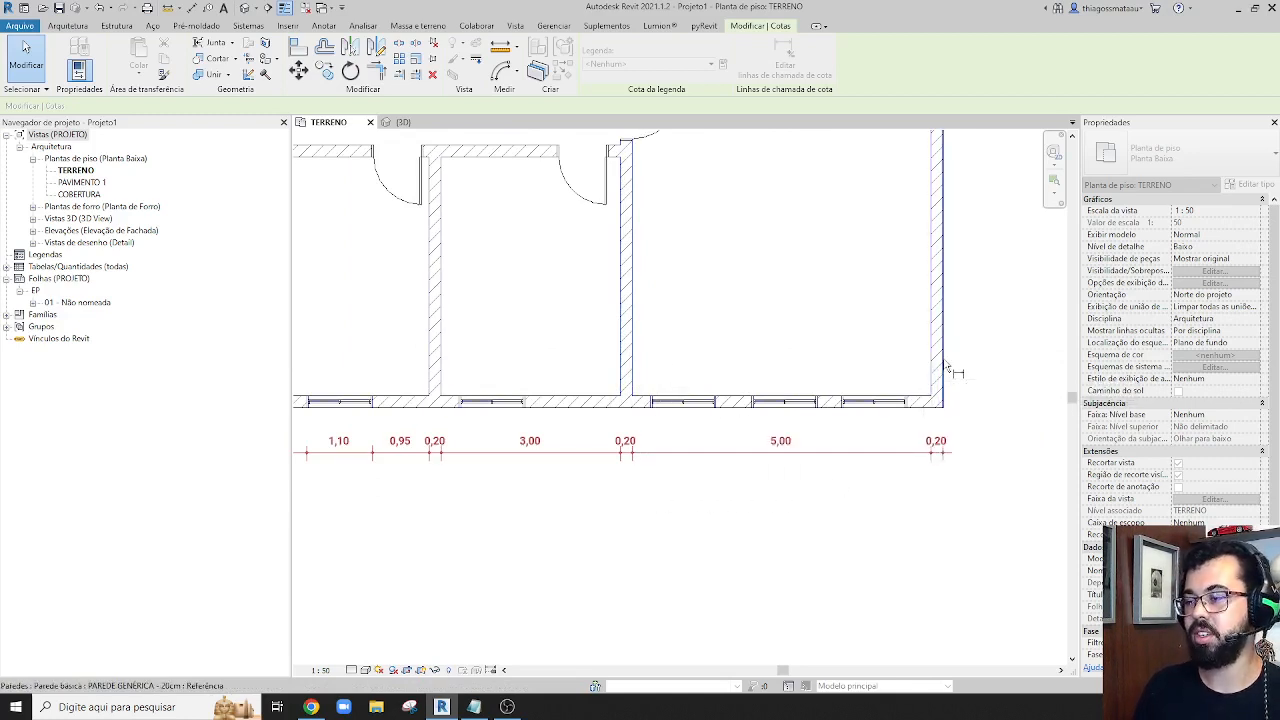
scroll(828, 545, down, 2)
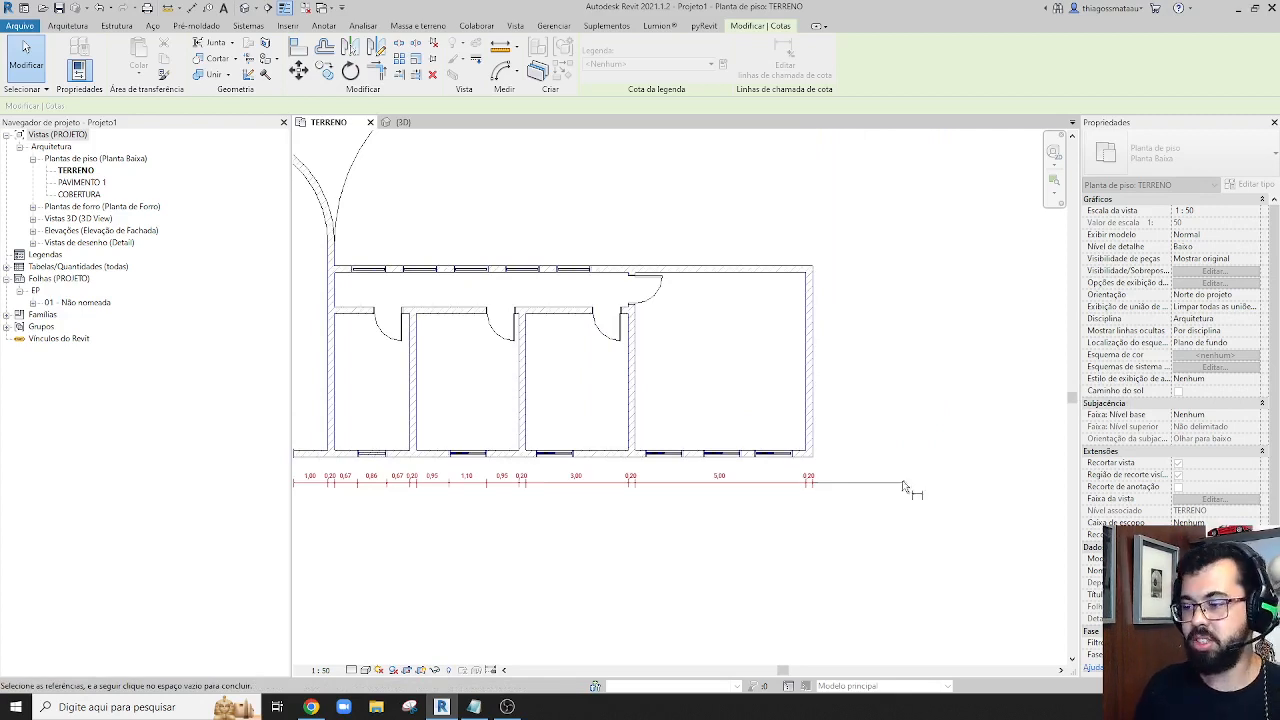
click(892, 612)
middle_drag(603, 566, 766, 528)
key(Escape)
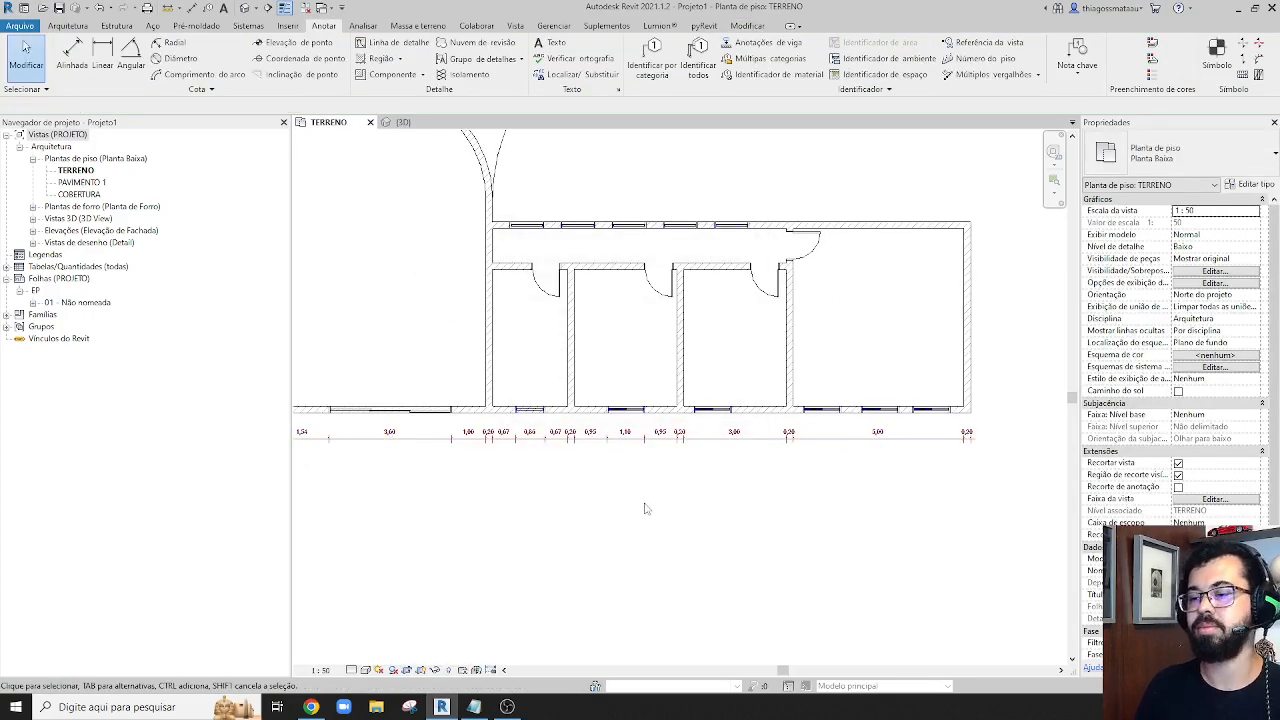
Start an aligned dimension chain on the lower wall's faces at the large room's left corner
scroll(660, 508, down, 1)
middle_drag(527, 510, 783, 495)
middle_drag(442, 382, 511, 482)
scroll(459, 525, up, 2)
middle_drag(483, 391, 467, 481)
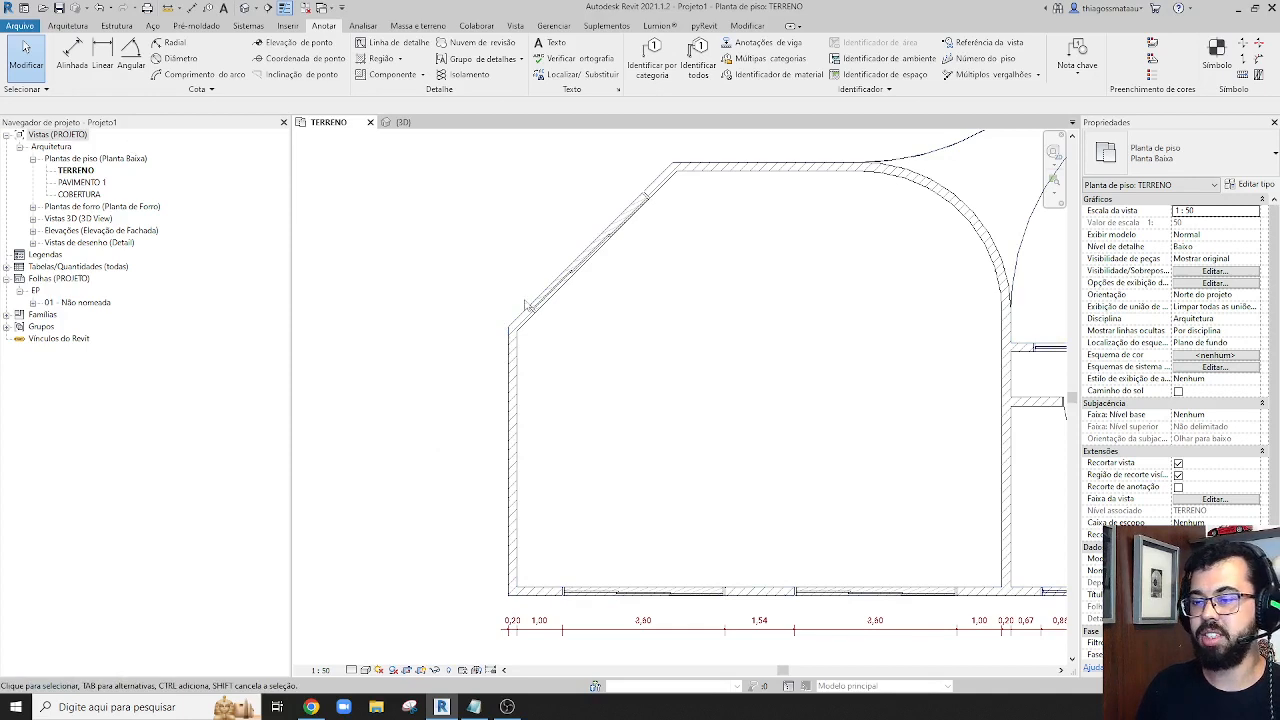
click(68, 55)
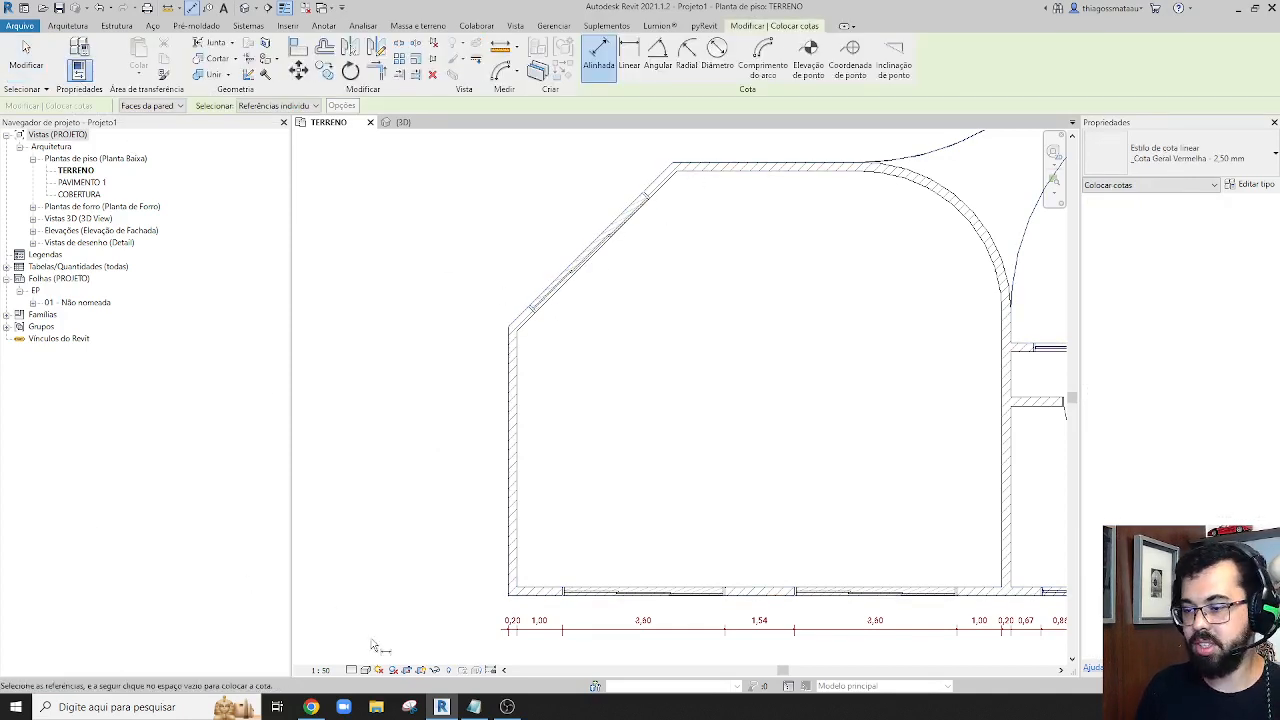
click(540, 592)
scroll(470, 600, up, 3)
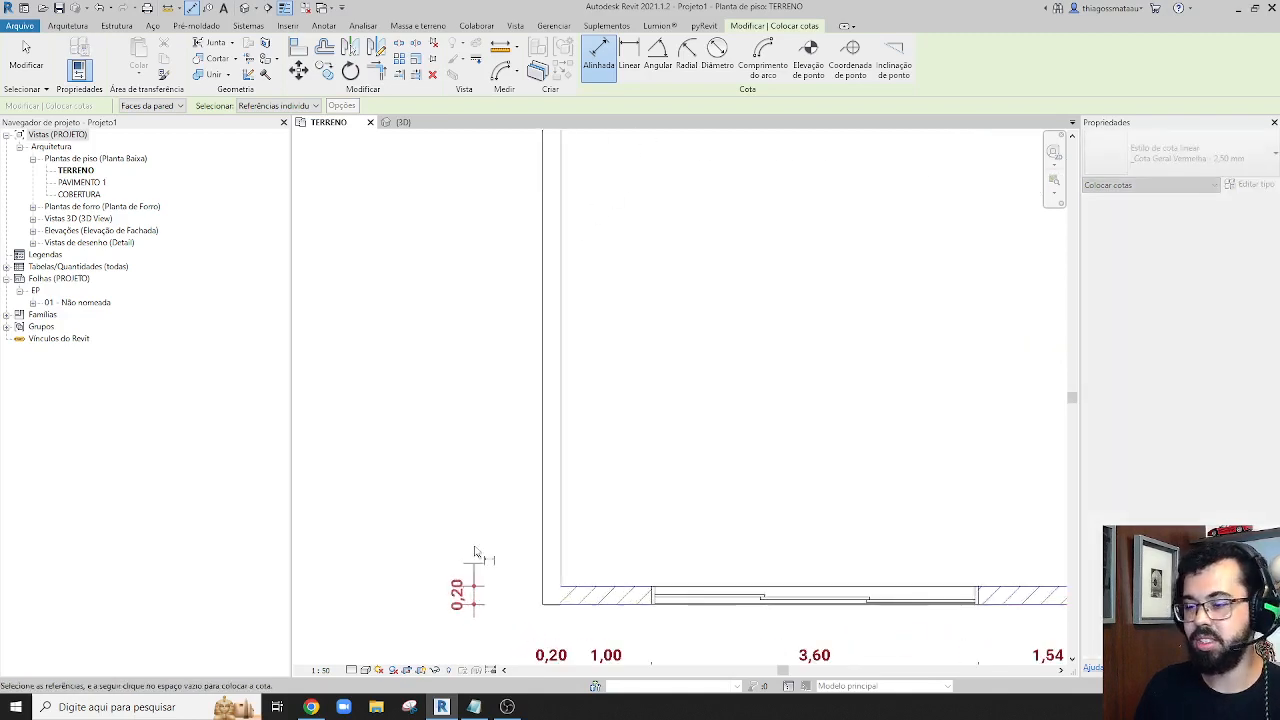
Extend the chain to the upper end of the large room's left wall and place the dimension line just outside that wall
middle_drag(506, 400, 491, 500)
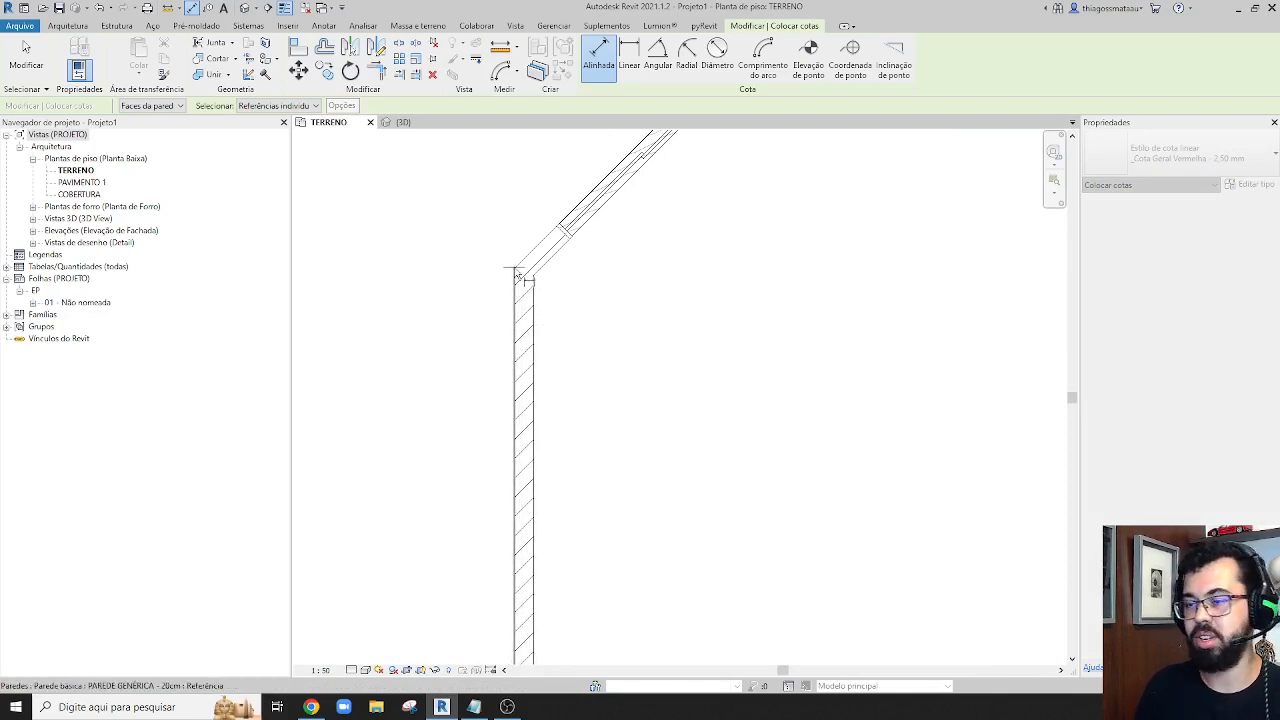
scroll(497, 285, up, 5)
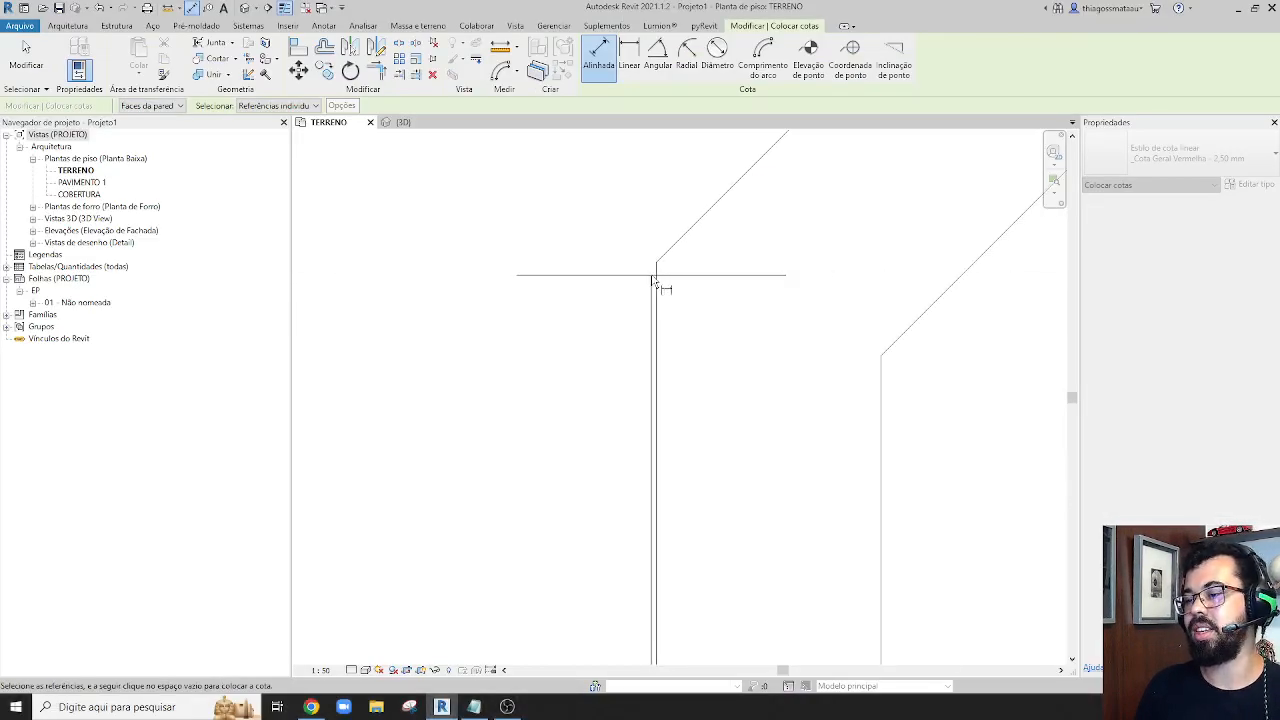
scroll(646, 307, down, 10)
middle_drag(609, 389, 611, 221)
scroll(613, 226, down, 1)
middle_drag(640, 160, 642, 256)
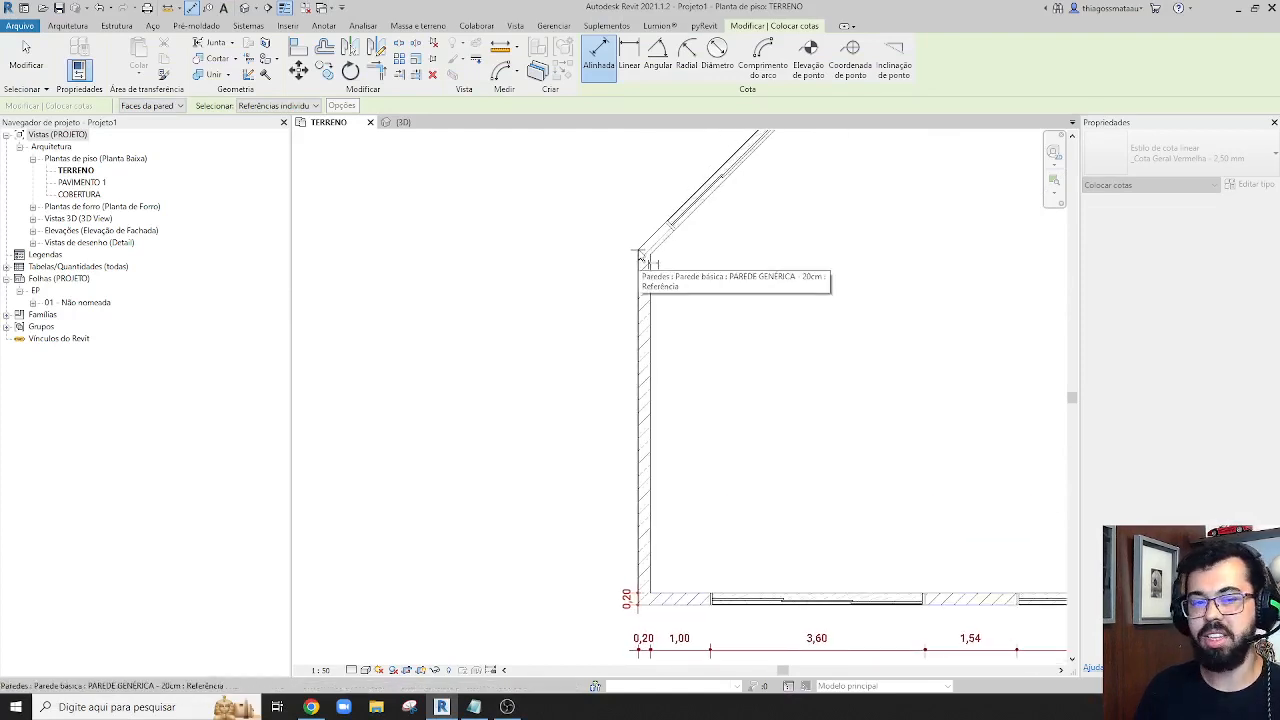
click(640, 256)
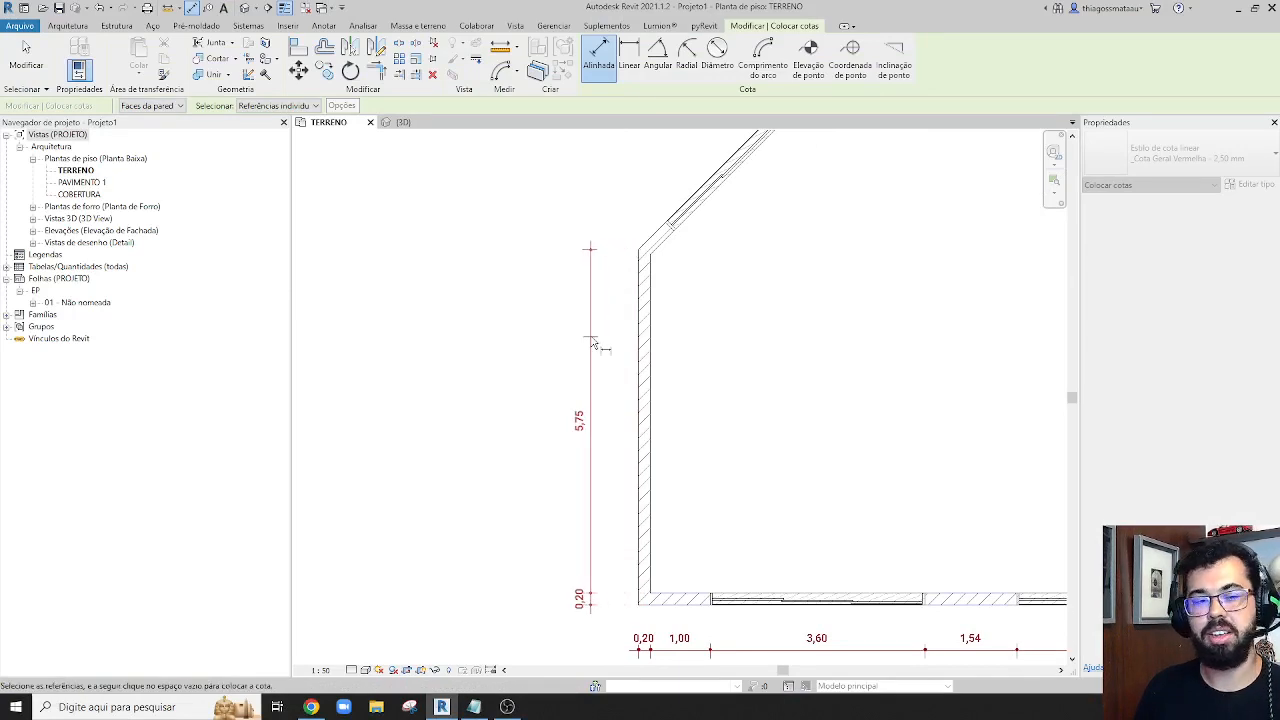
middle_drag(605, 262, 530, 437)
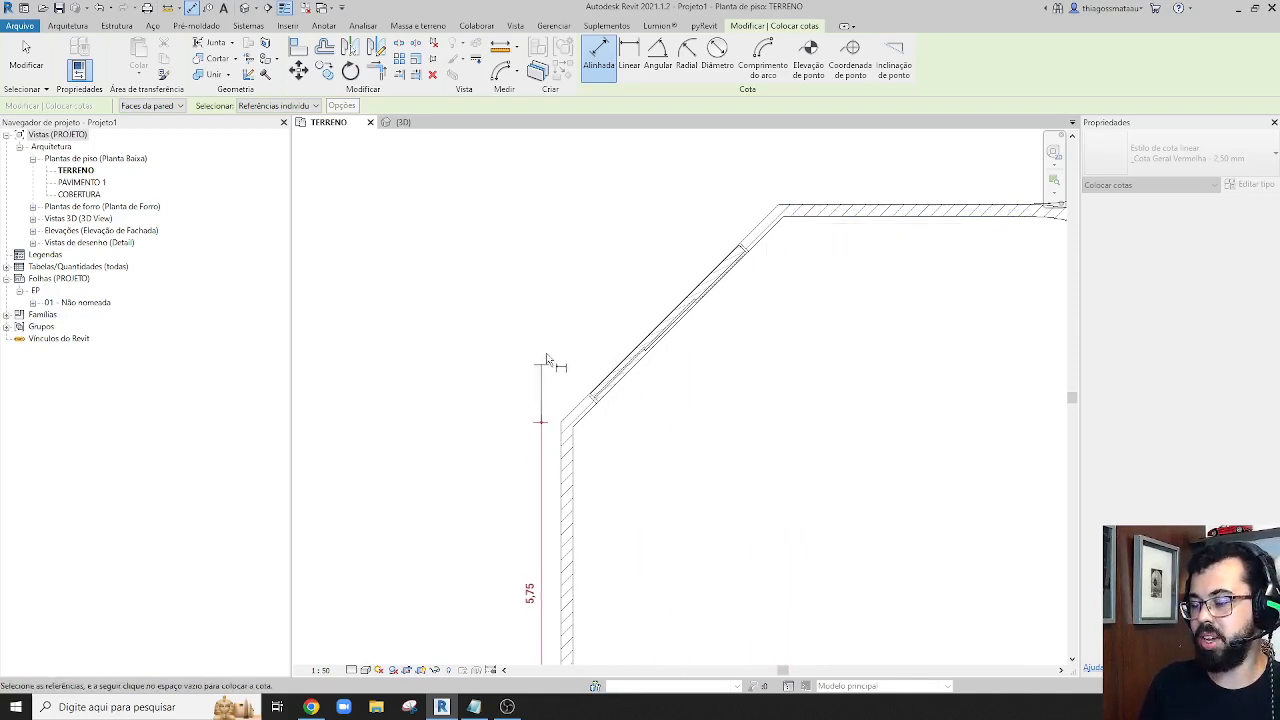
scroll(723, 218, down, 3)
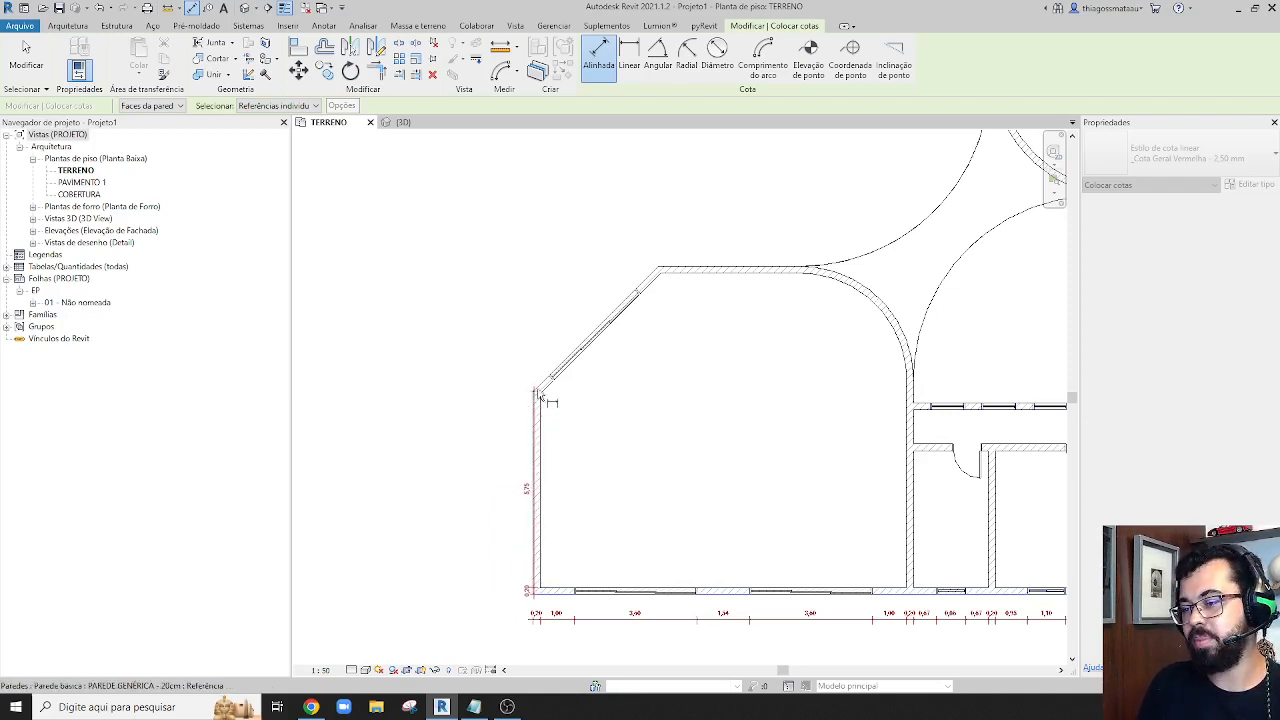
click(506, 426)
Start another aligned dimension from the outer corner where the left wall meets the diagonal wall
scroll(516, 424, up, 8)
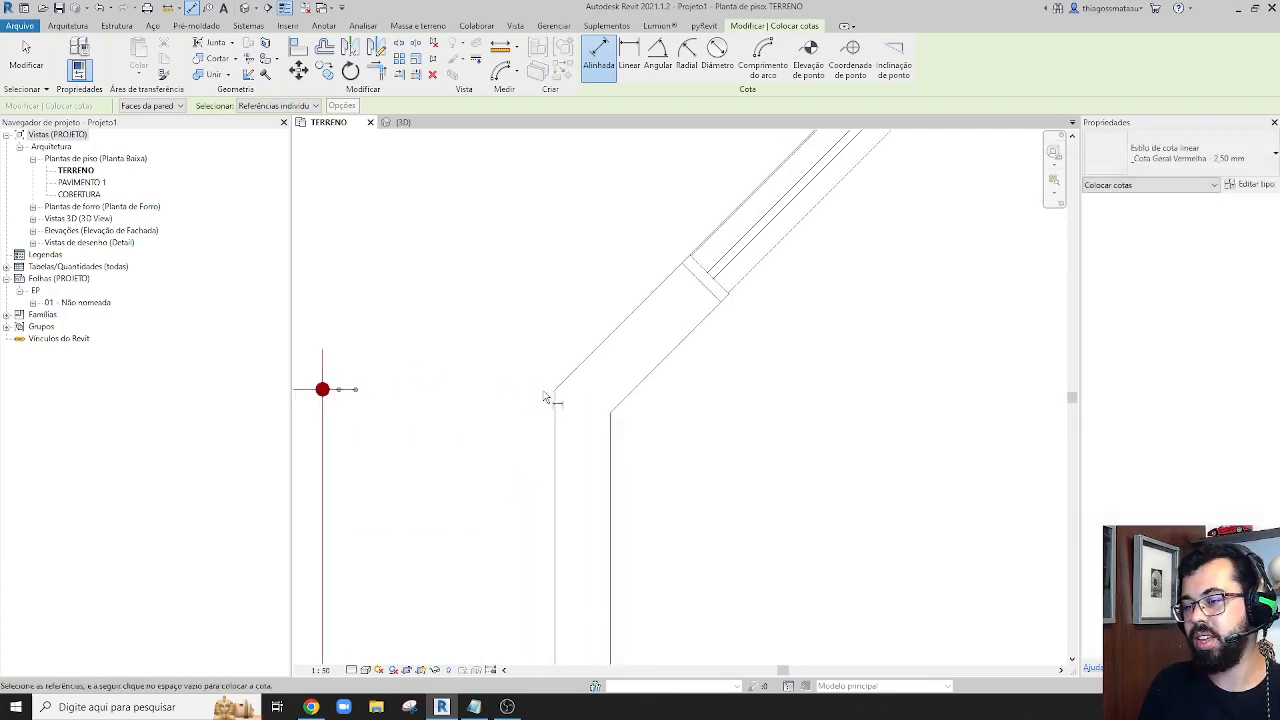
key(Tab)
key(Tab)
key(Tab)
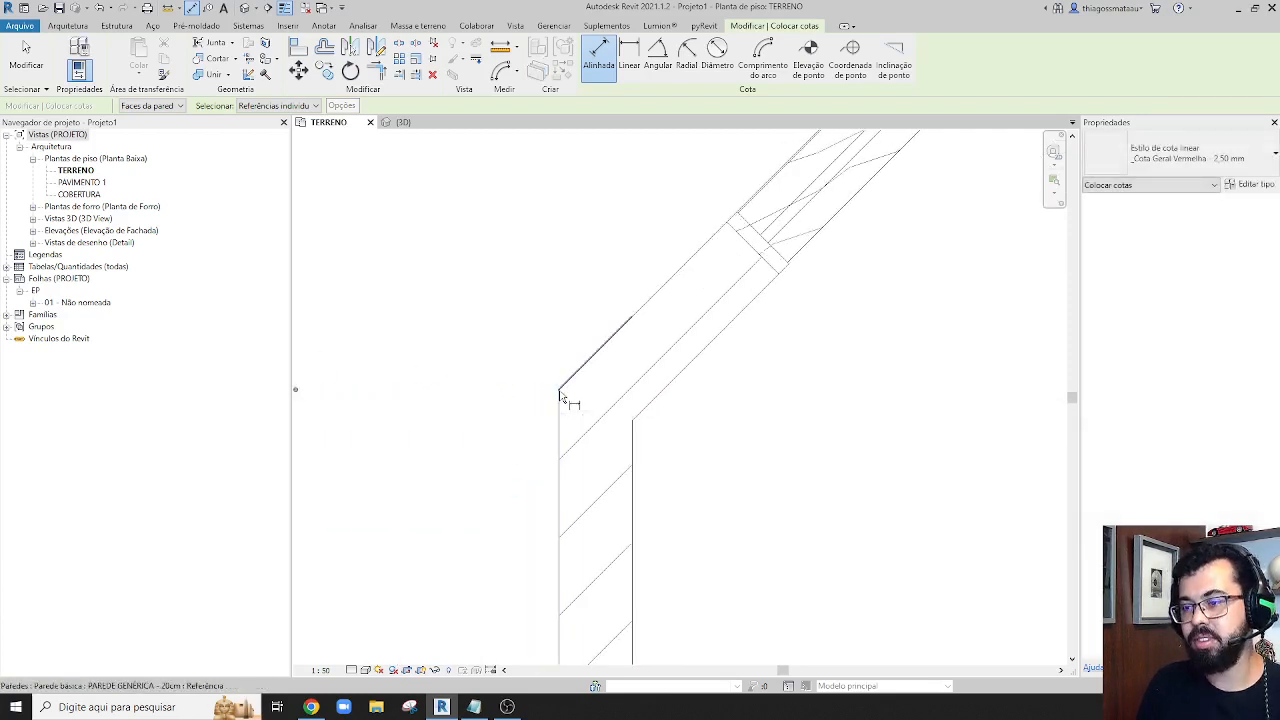
key(Tab)
key(Tab)
key(Tab)
key(Tab)
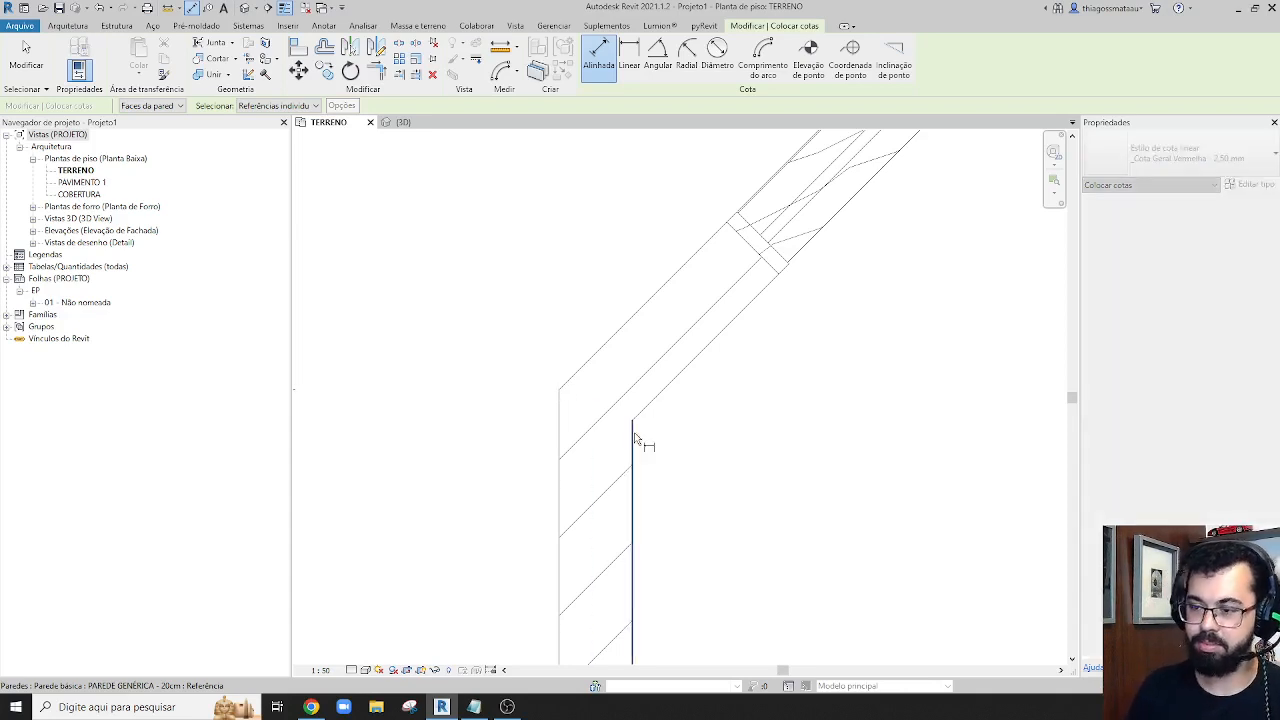
Add the diagonal wall's upper outer corner as the second reference of the aligned dimension
scroll(757, 322, down, 2)
middle_drag(859, 221, 761, 510)
scroll(770, 495, down, 3)
middle_drag(920, 337, 750, 388)
scroll(814, 298, up, 3)
scroll(823, 297, up, 2)
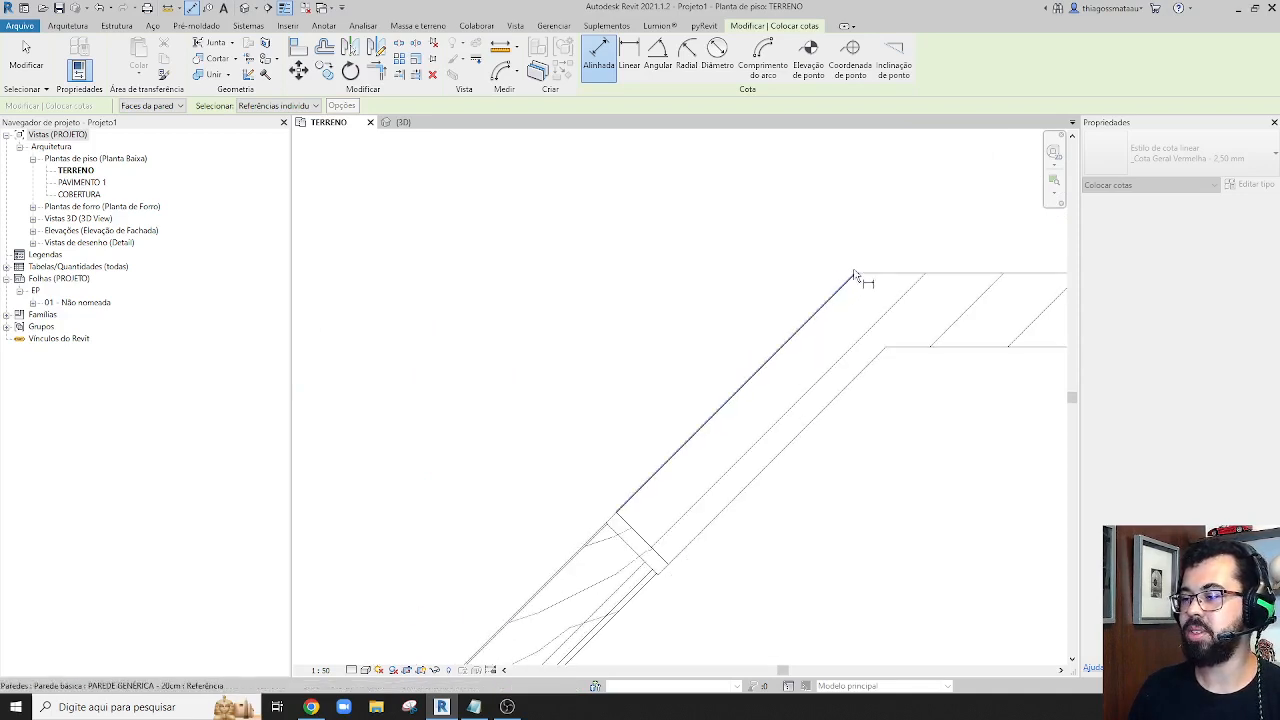
key(Tab)
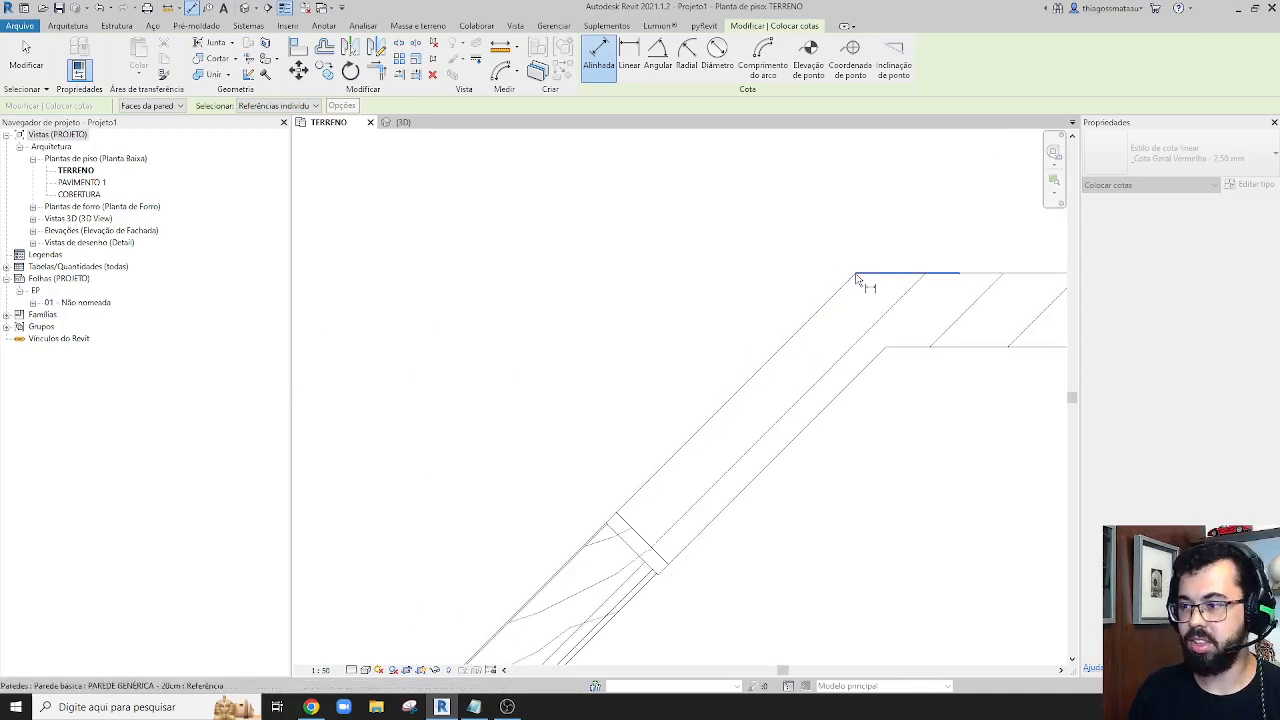
key(Tab)
key(Tab)
key(Tab)
key(Tab)
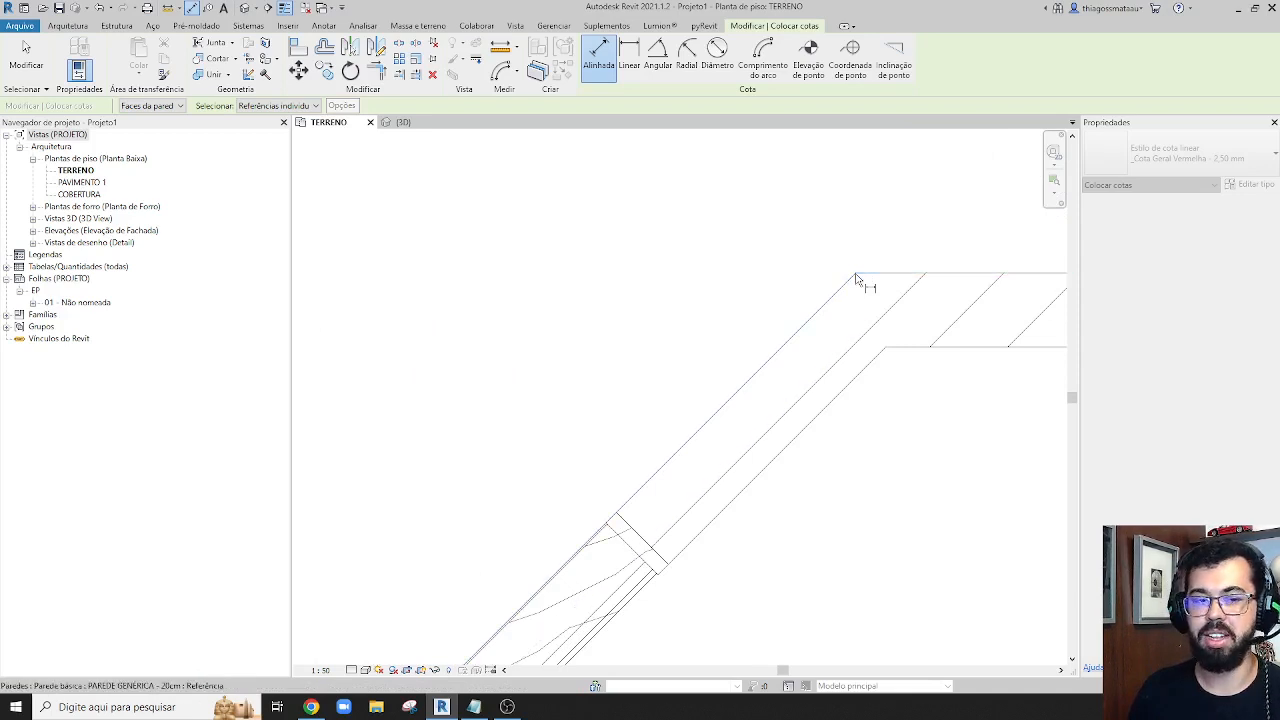
click(855, 279)
Place the diagonal wall's dimension line parallel to it outside the room and finish the aligned dimension
scroll(835, 282, down, 5)
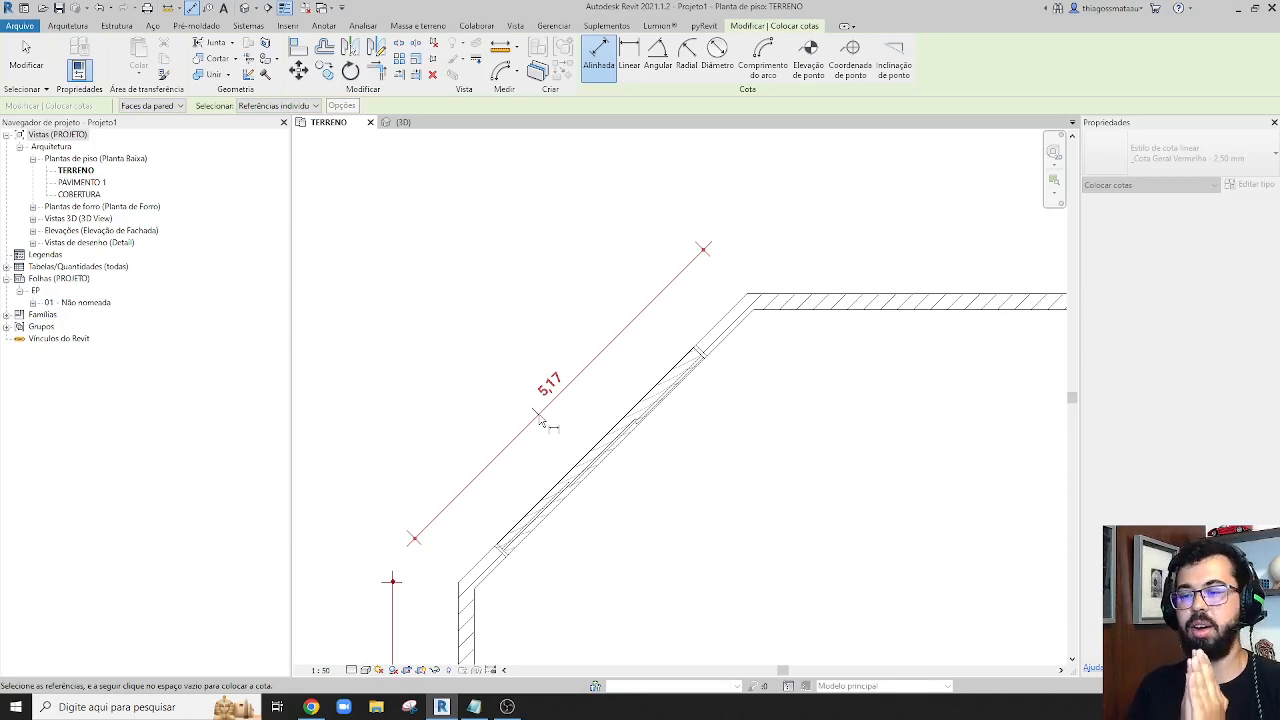
click(540, 422)
scroll(530, 350, down, 5)
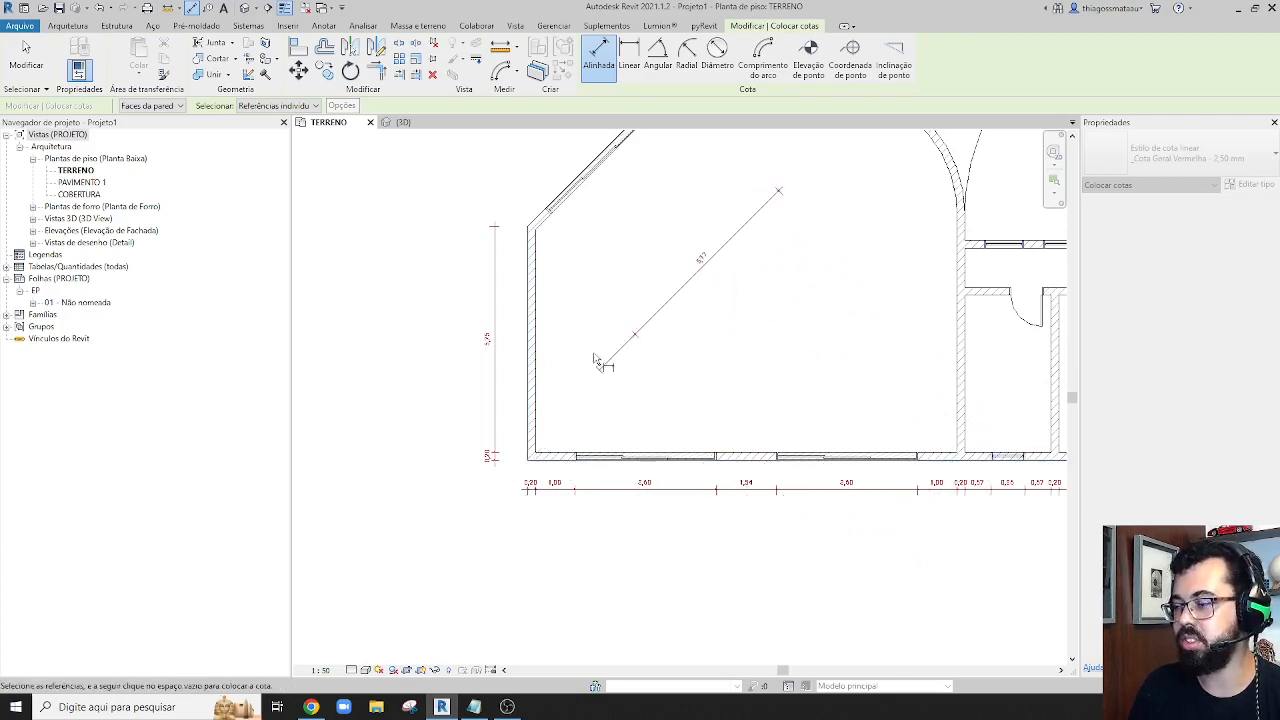
scroll(606, 394, up, 4)
scroll(580, 378, up, 2)
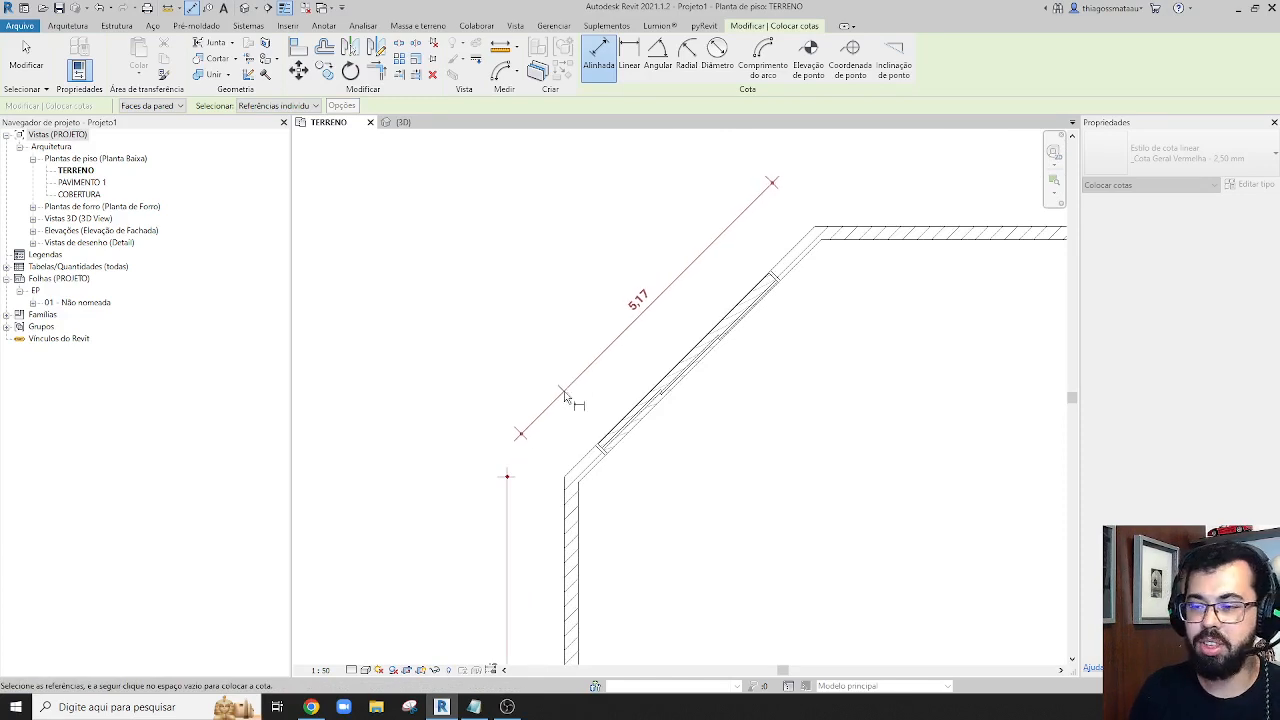
click(563, 400)
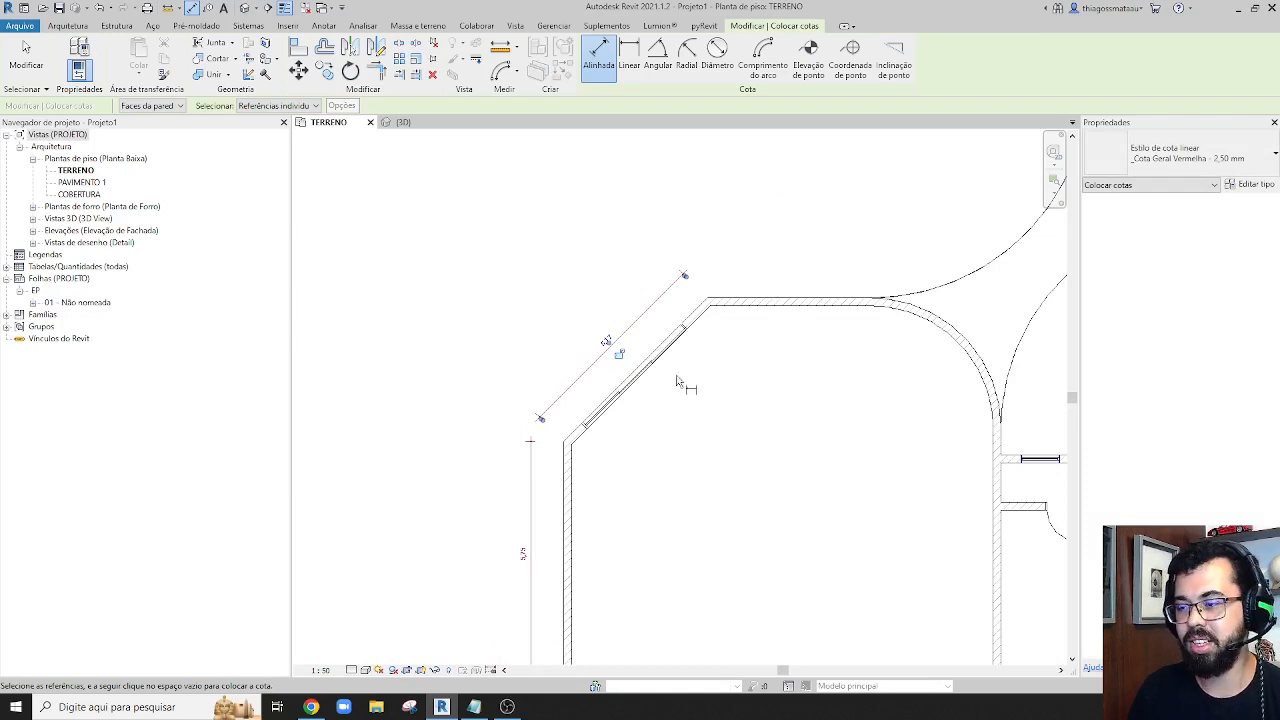
middle_drag(651, 388, 586, 408)
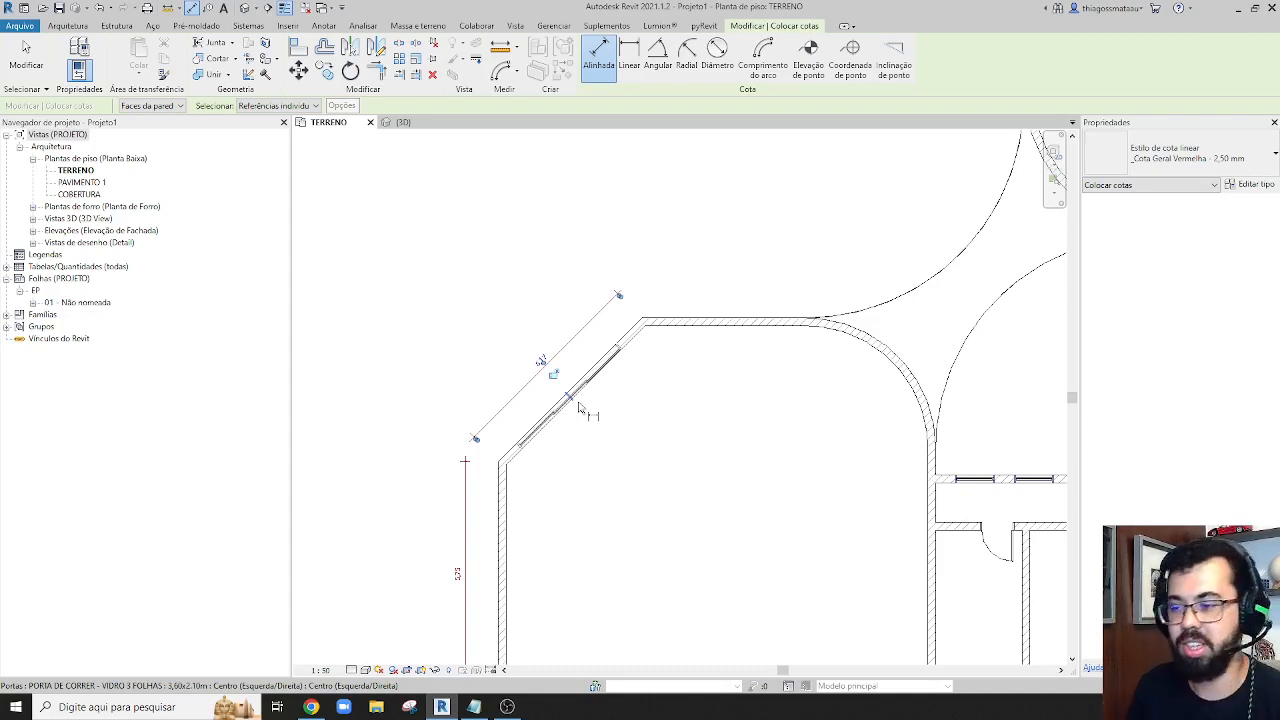
key(Escape)
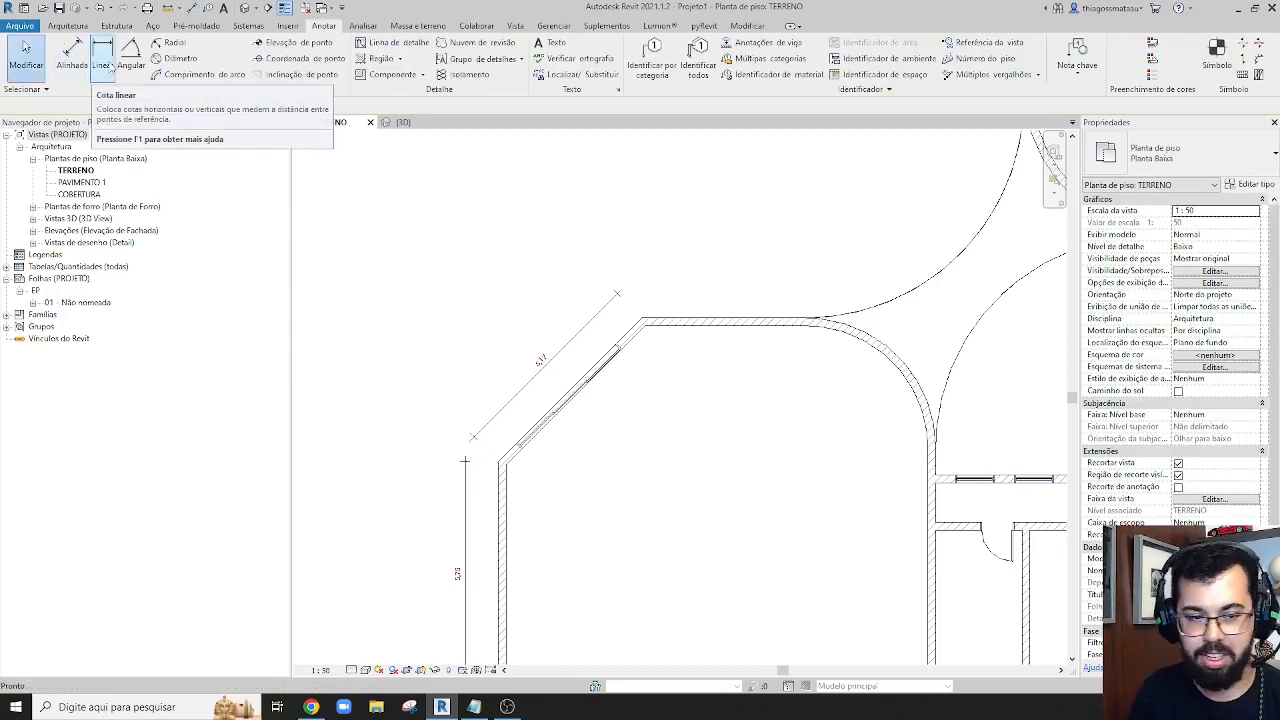
click(103, 60)
middle_drag(488, 471, 528, 326)
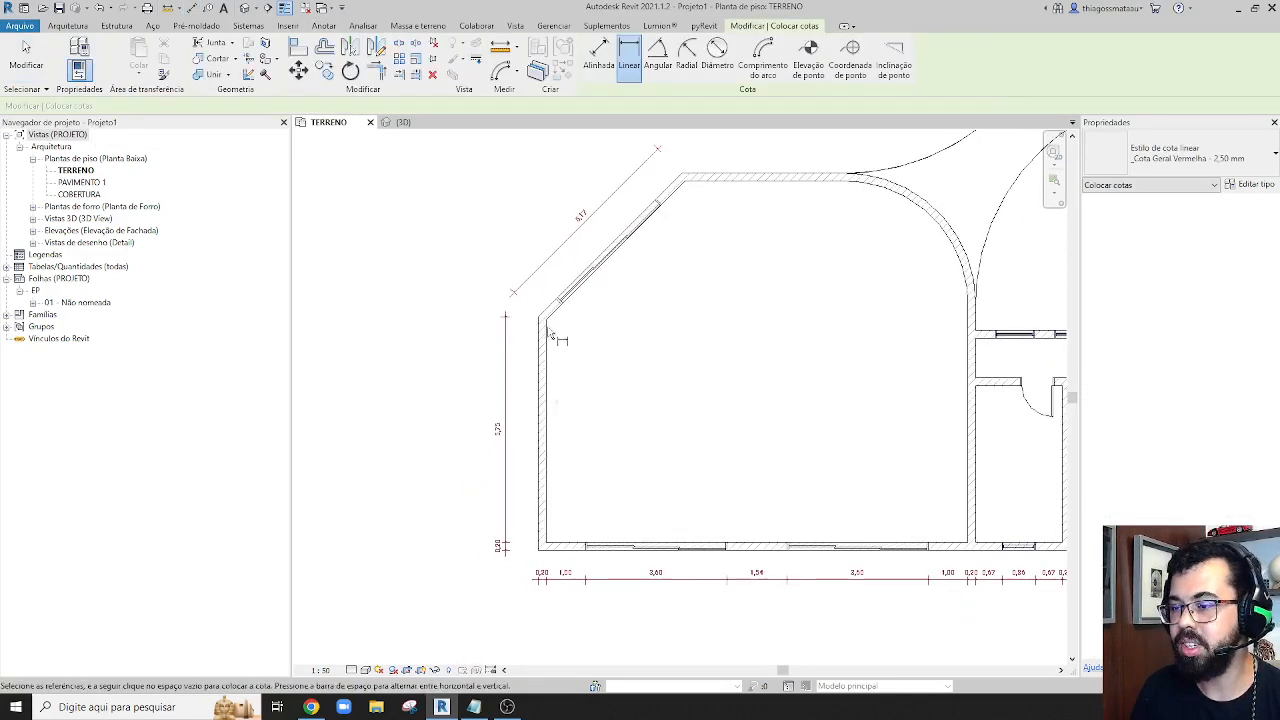
scroll(548, 336, up, 3)
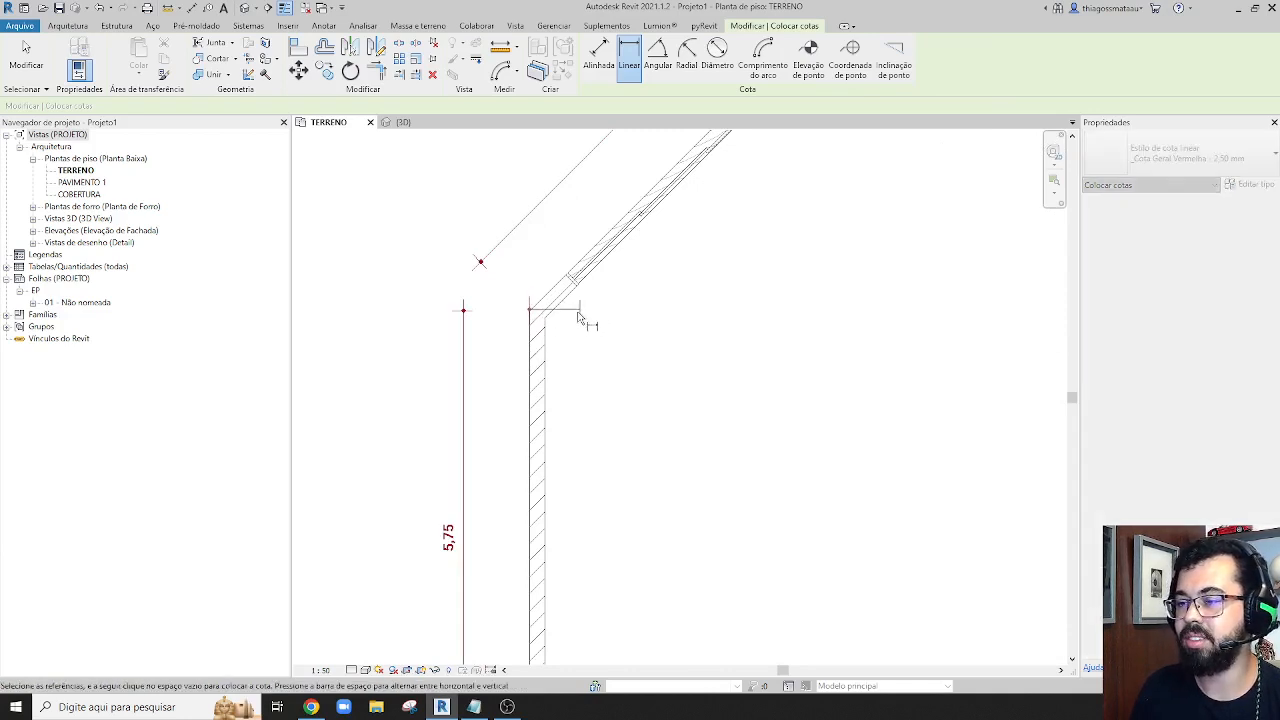
scroll(568, 328, down, 3)
scroll(557, 370, up, 3)
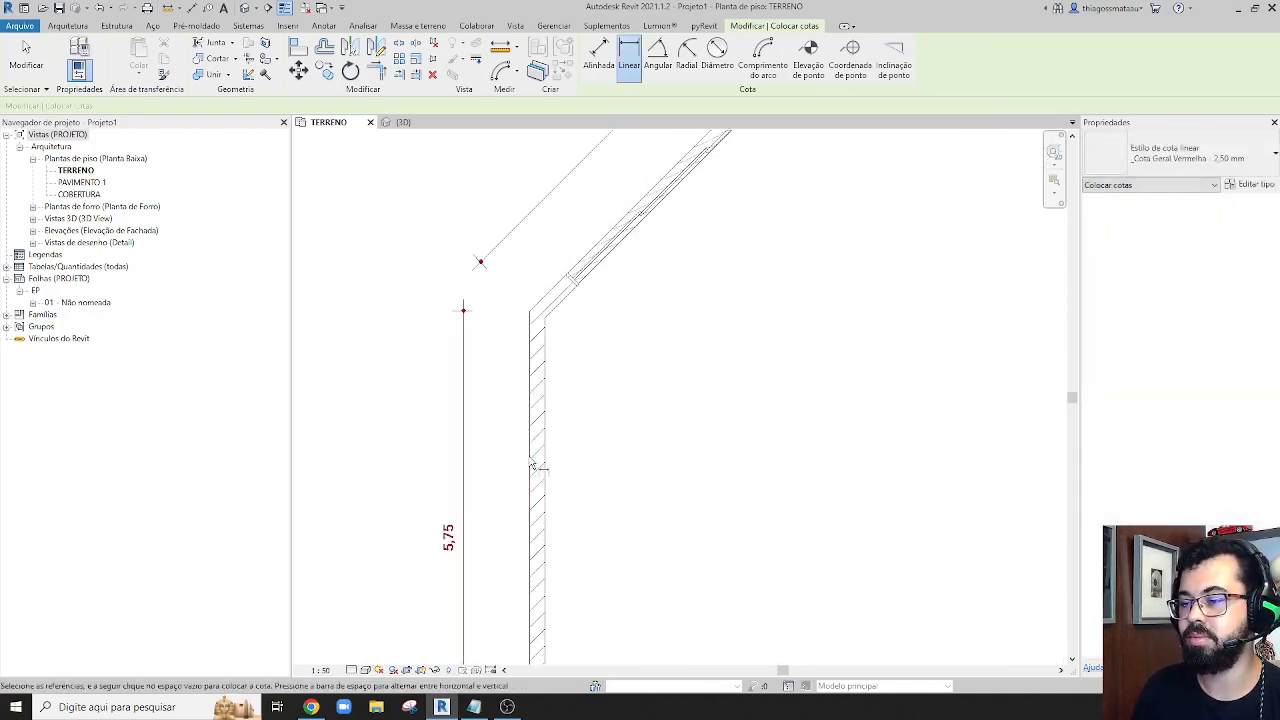
click(529, 314)
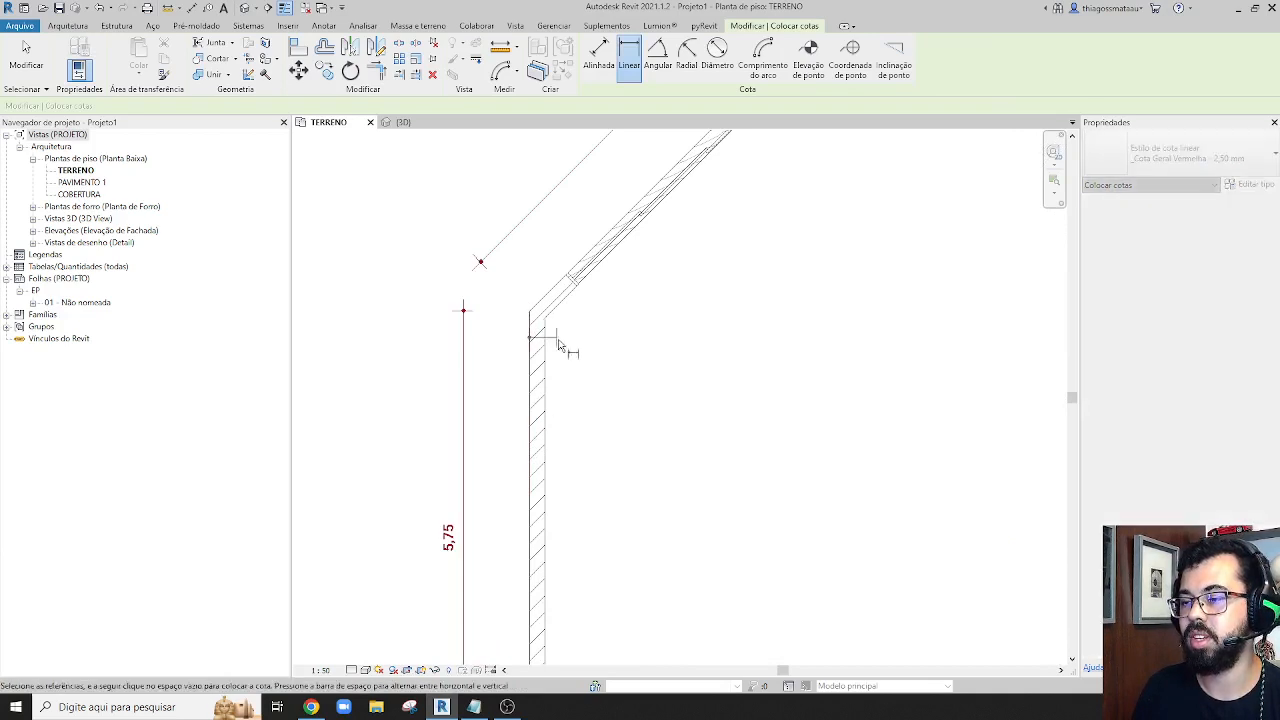
scroll(595, 305, down, 2)
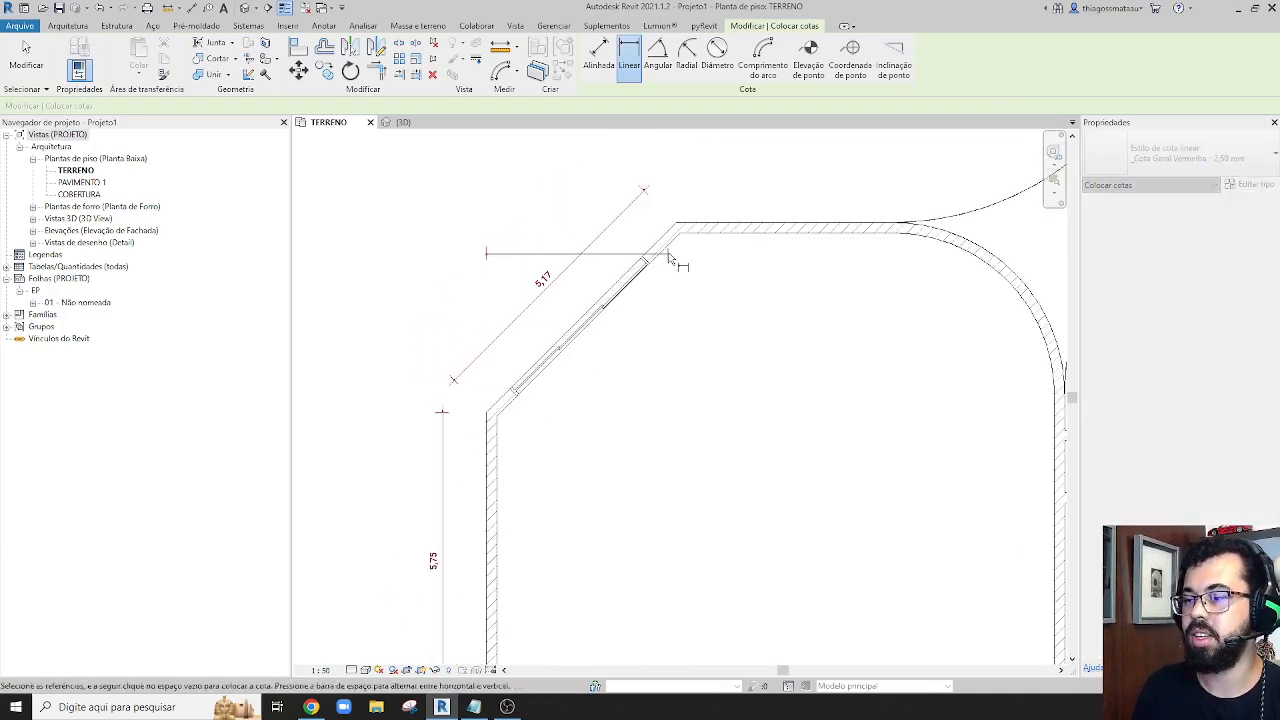
key(Escape)
Try a horizontal linear dimension between the diagonal wall's lower and upper outer corners
scroll(494, 409, up, 2)
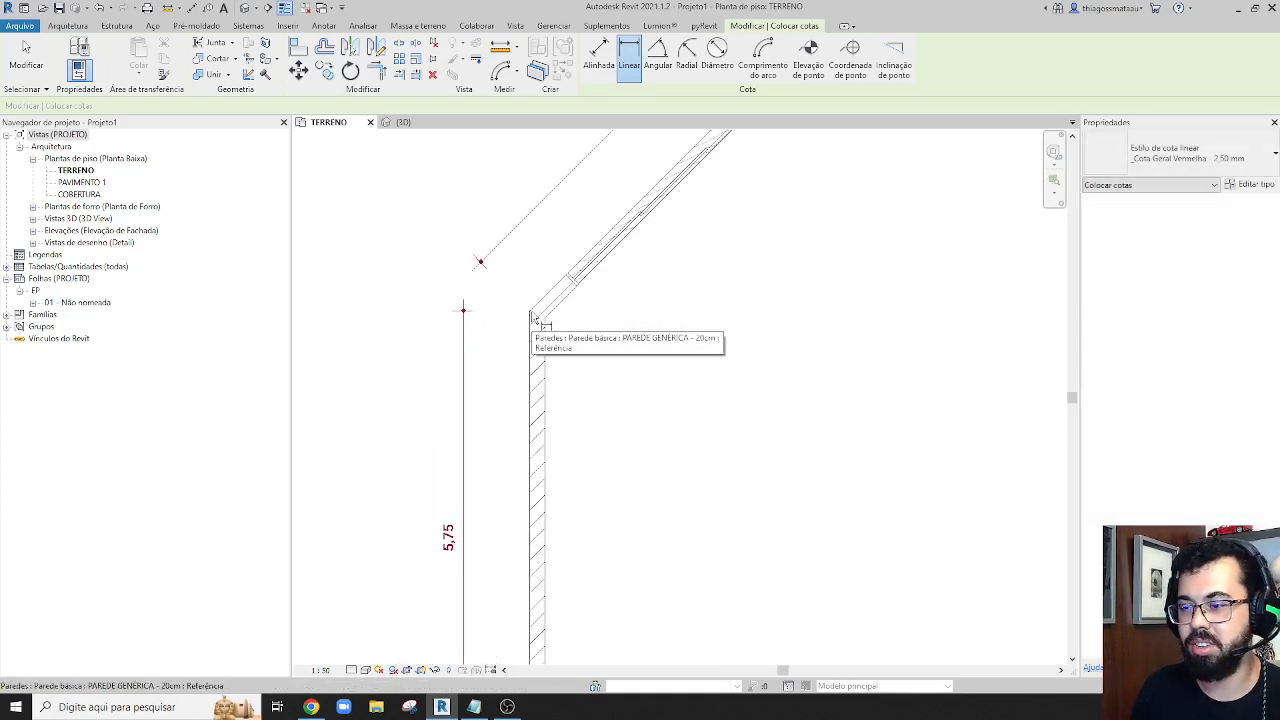
click(532, 314)
middle_drag(673, 268, 631, 531)
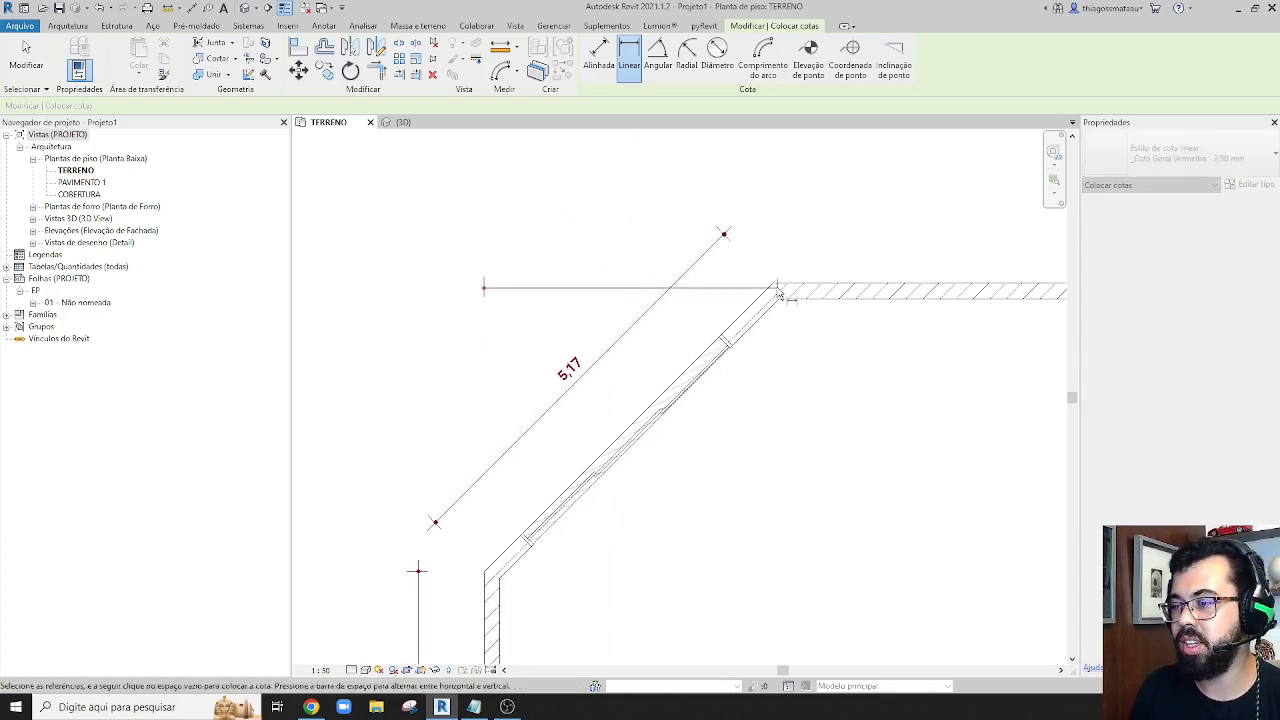
click(779, 293)
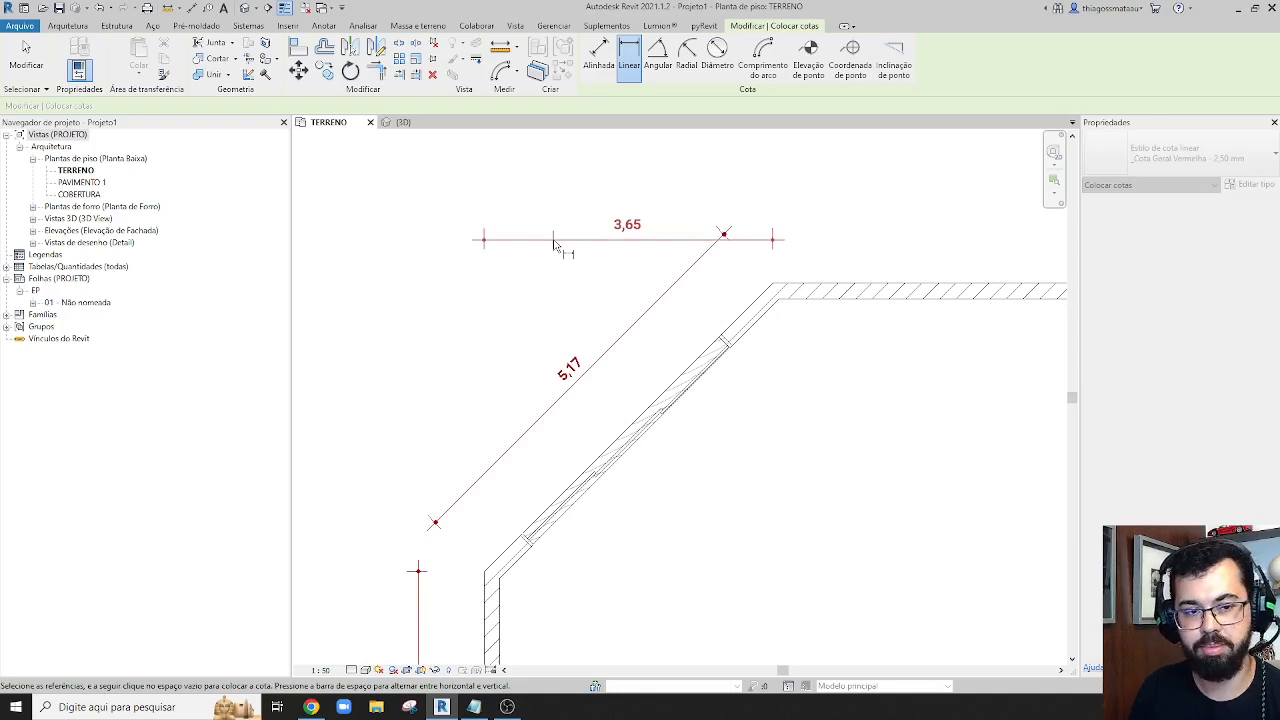
scroll(577, 251, down, 4)
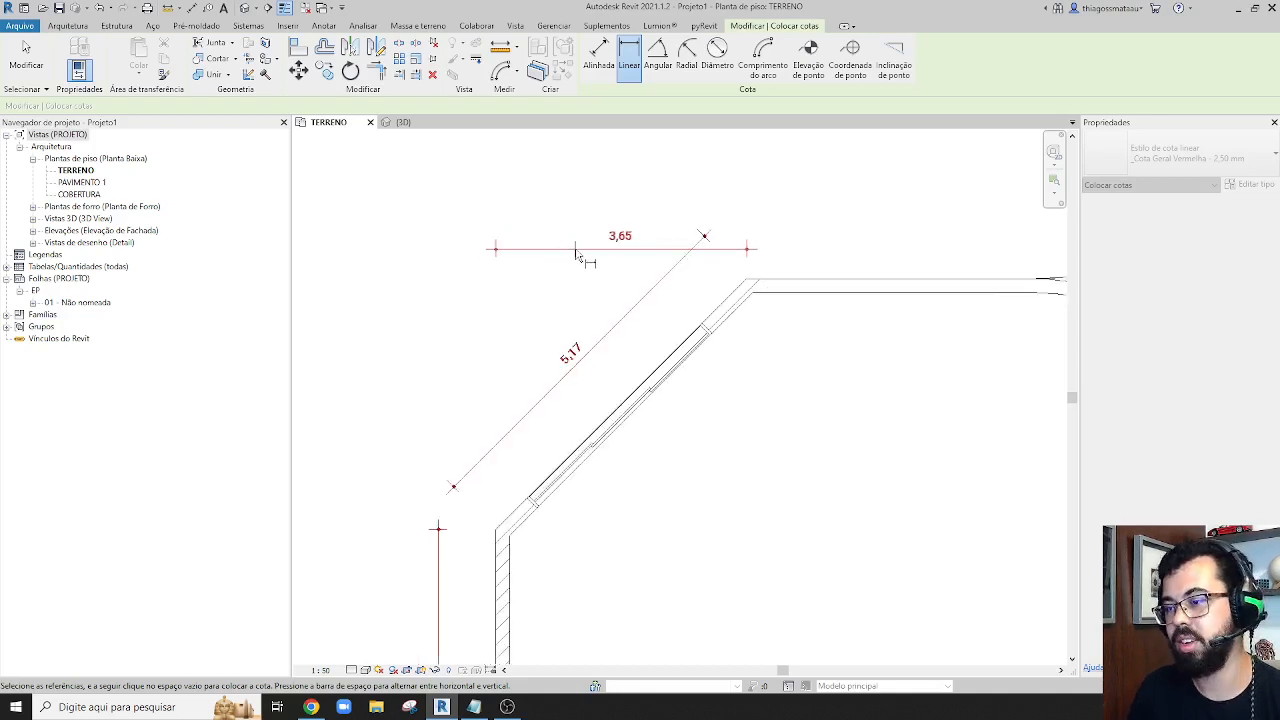
scroll(580, 431, up, 4)
key(Escape)
Try a linear dimension from the large room's lower-left outer corner to its right wall
middle_drag(564, 392, 549, 311)
scroll(545, 330, down, 5)
scroll(538, 484, up, 3)
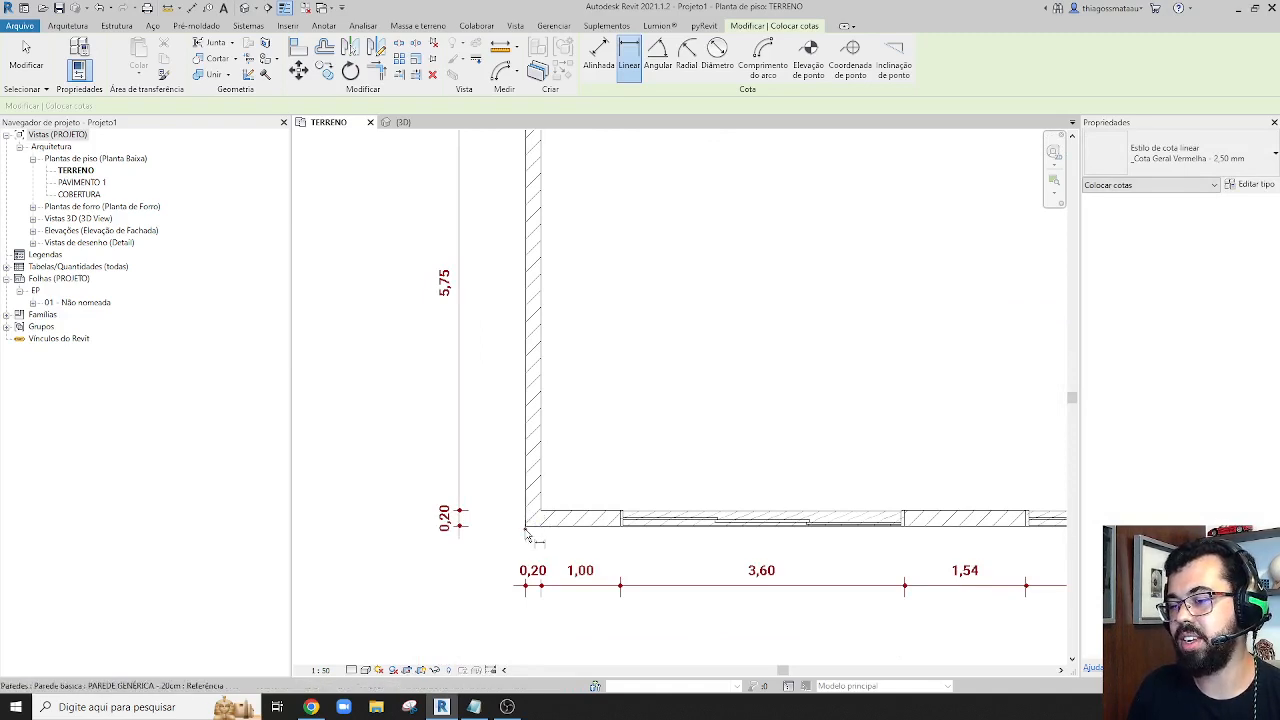
click(525, 531)
middle_drag(818, 576, 643, 534)
scroll(680, 532, down, 3)
scroll(885, 540, up, 3)
click(897, 480)
scroll(894, 520, down, 4)
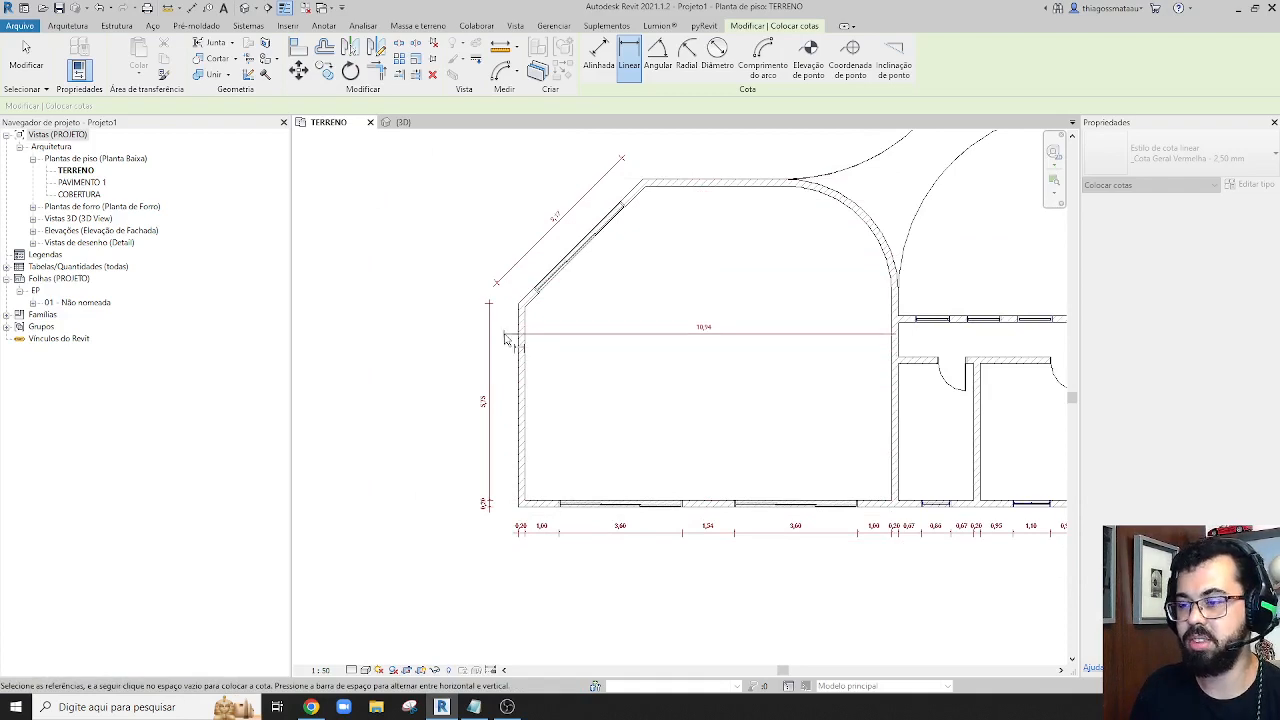
key(Escape)
scroll(513, 485, up, 3)
scroll(552, 316, down, 2)
middle_drag(562, 302, 544, 437)
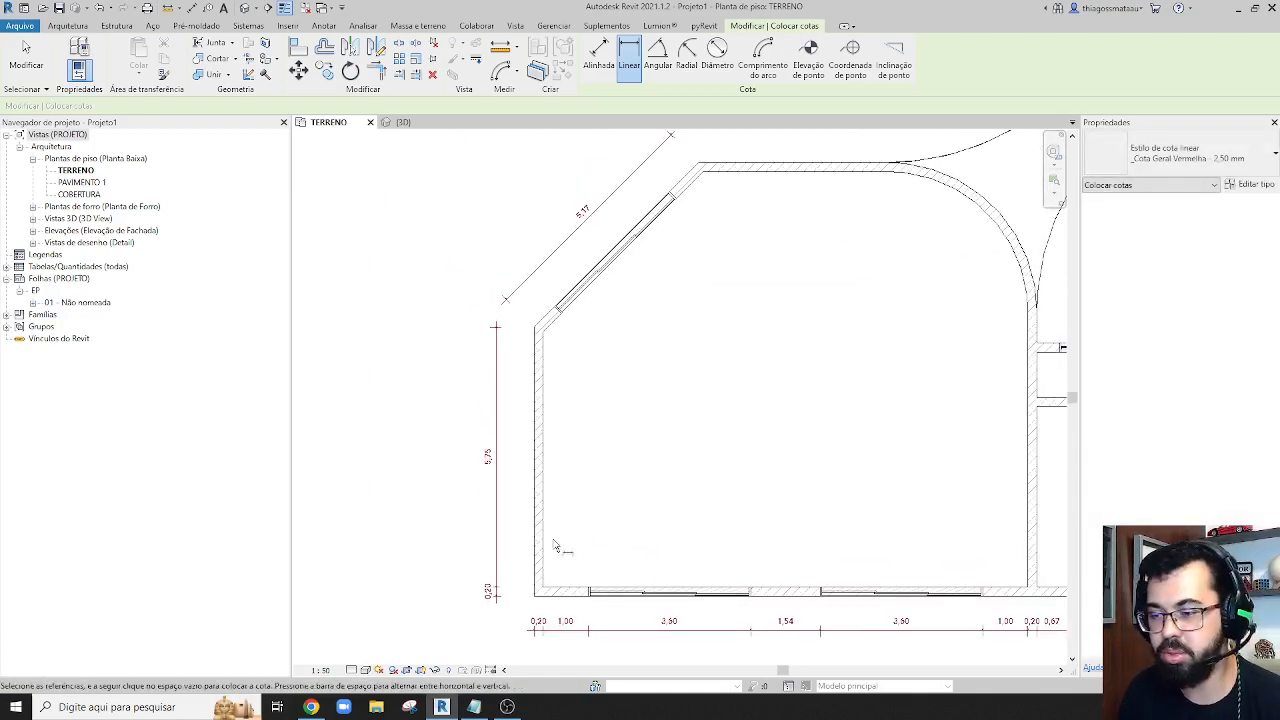
click(533, 607)
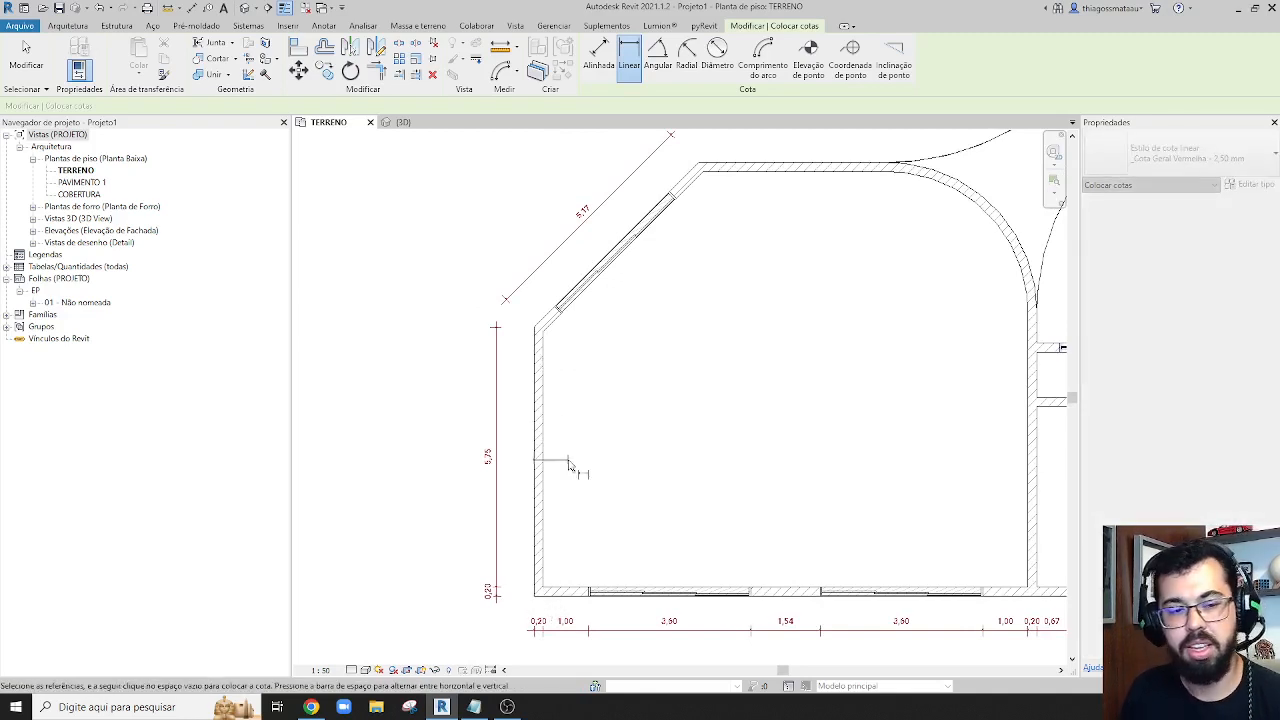
key(Escape)
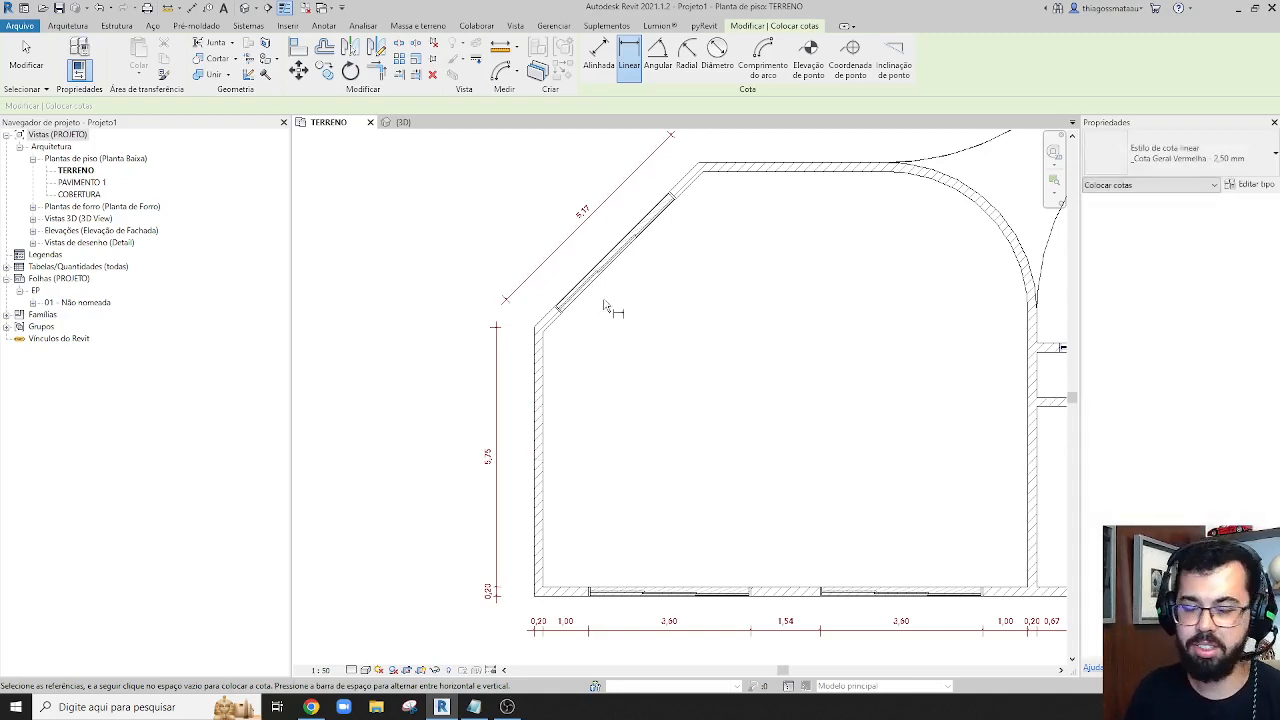
Add a horizontal linear dimension between the diagonal wall's lower and upper outer corners, placed above its aligned dimension
middle_drag(600, 335, 606, 448)
click(543, 449)
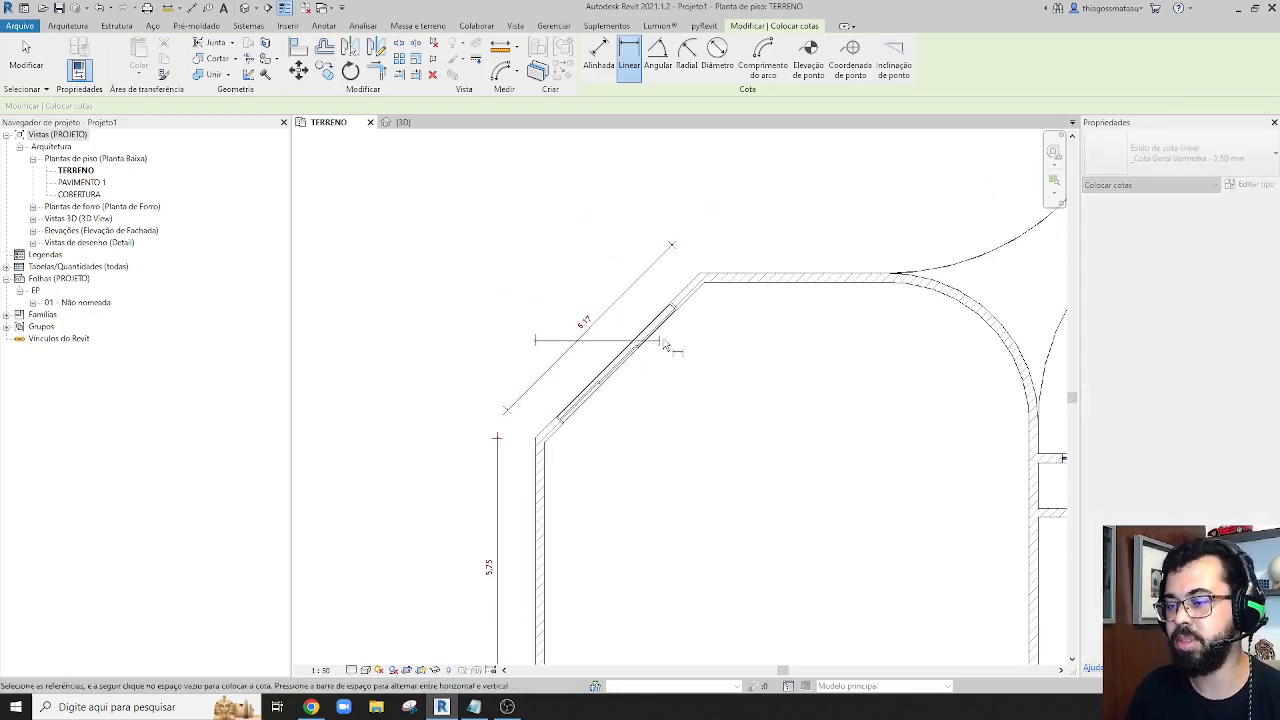
click(701, 274)
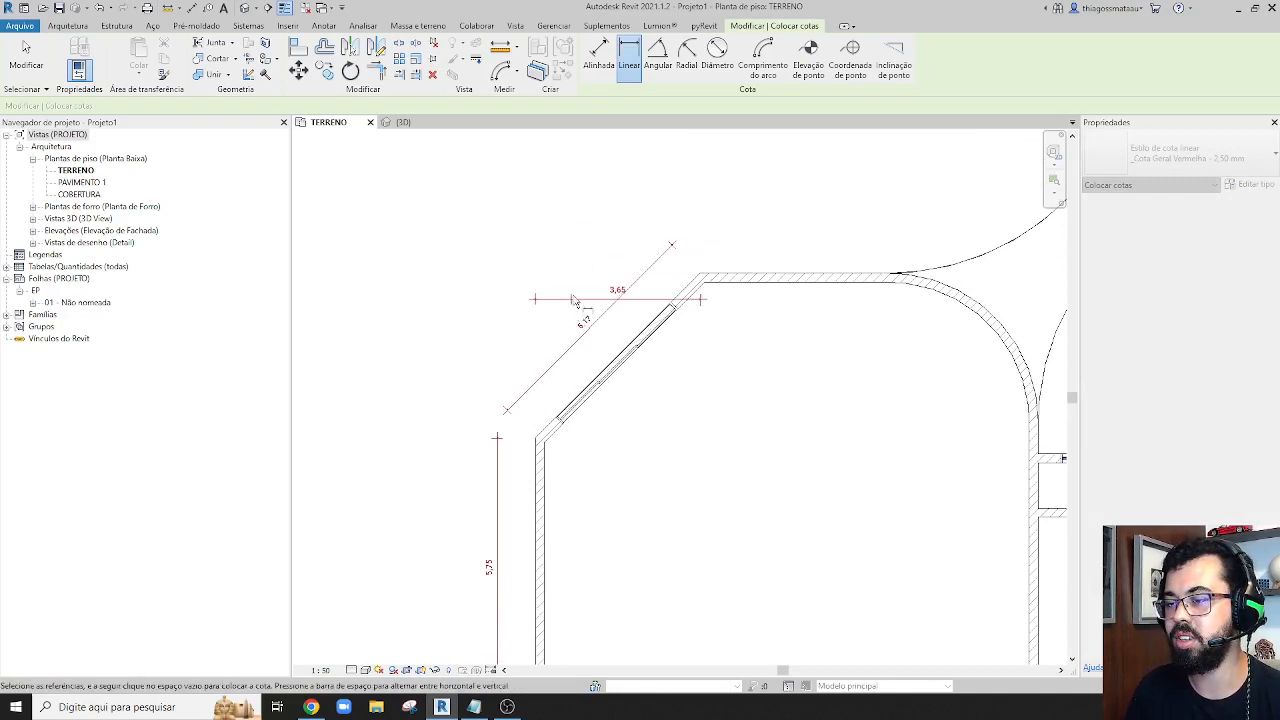
click(605, 233)
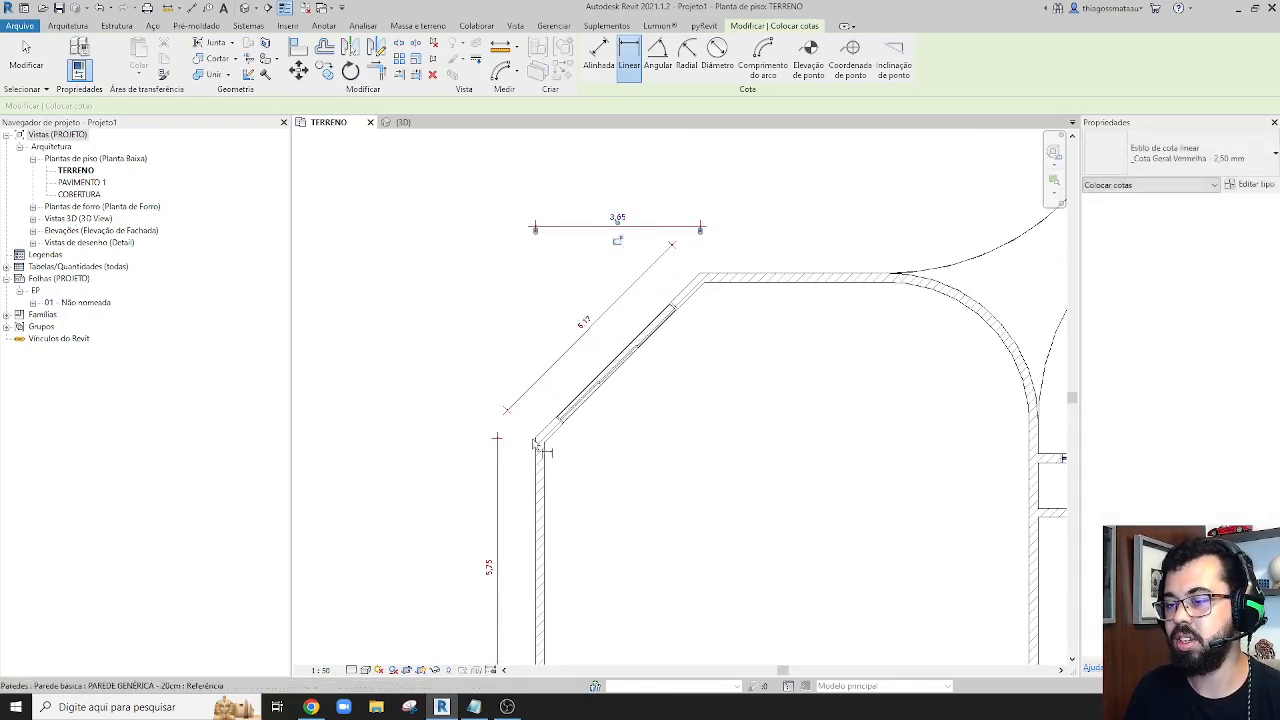
Add a vertical linear dimension between the diagonal wall's outer corners, in line with the left wall's dimension, and finish linear dimensioning
click(541, 449)
click(706, 276)
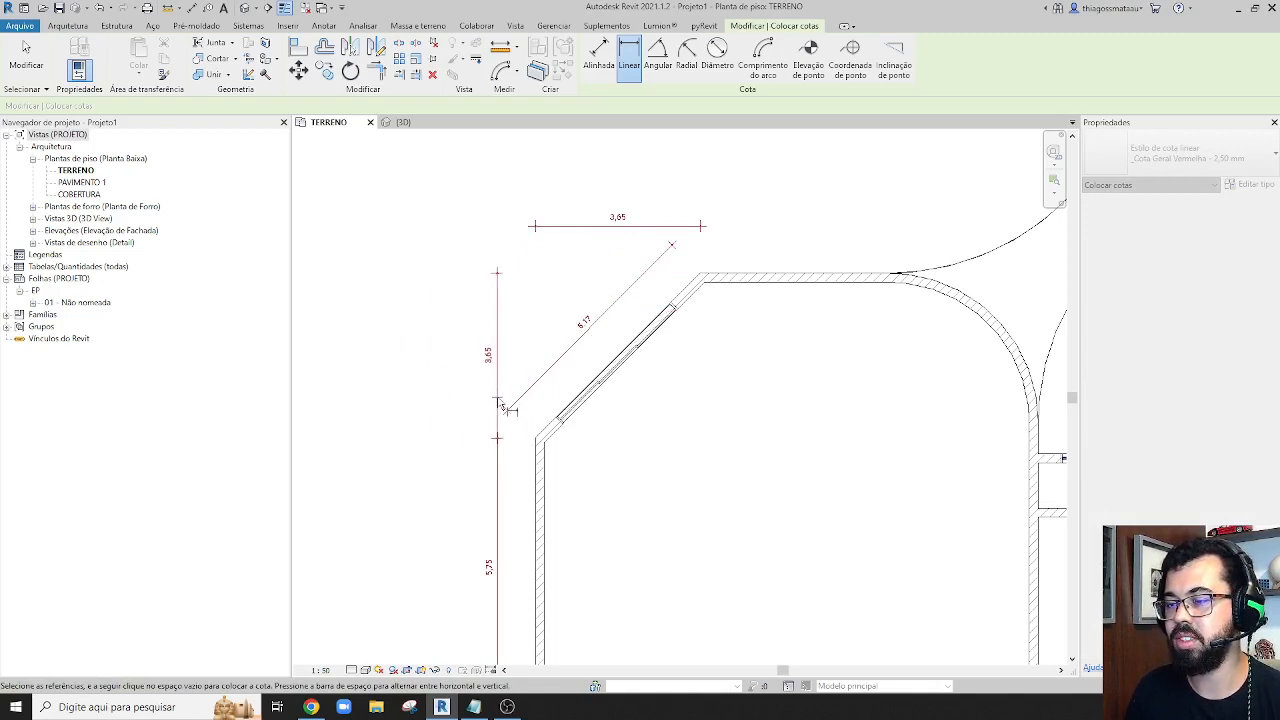
click(505, 409)
scroll(686, 233, up, 2)
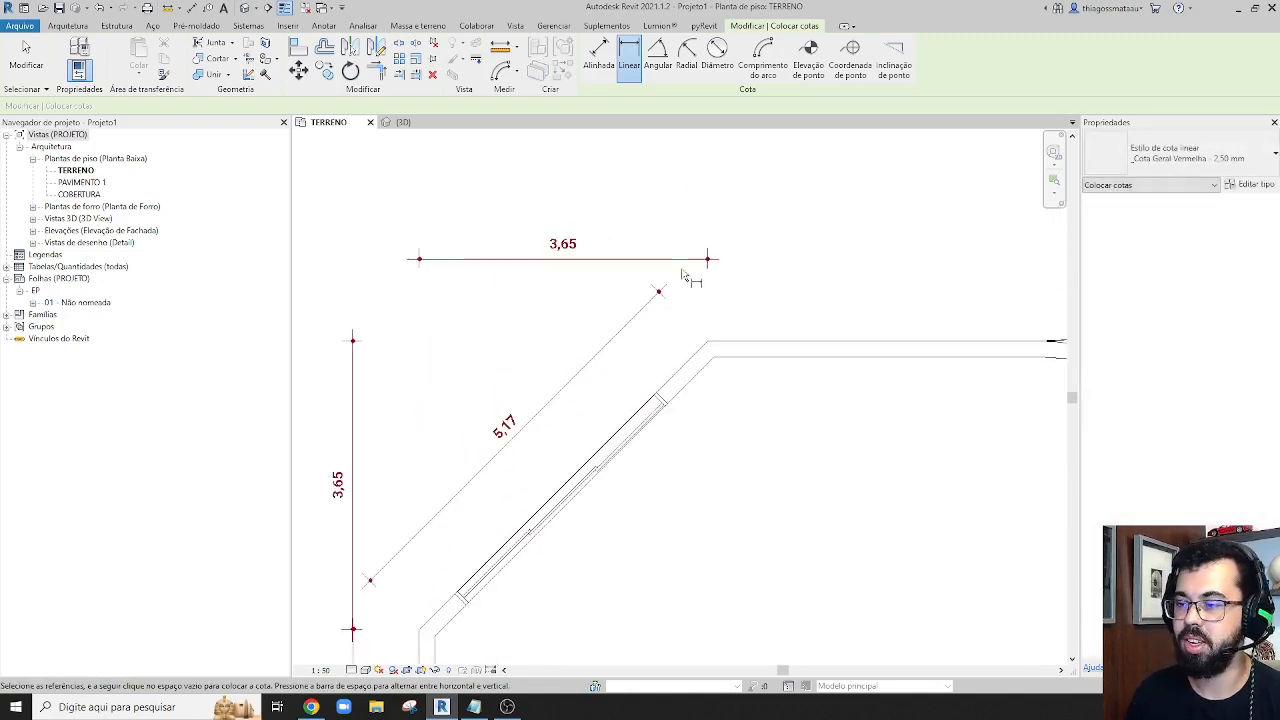
scroll(690, 300, down, 2)
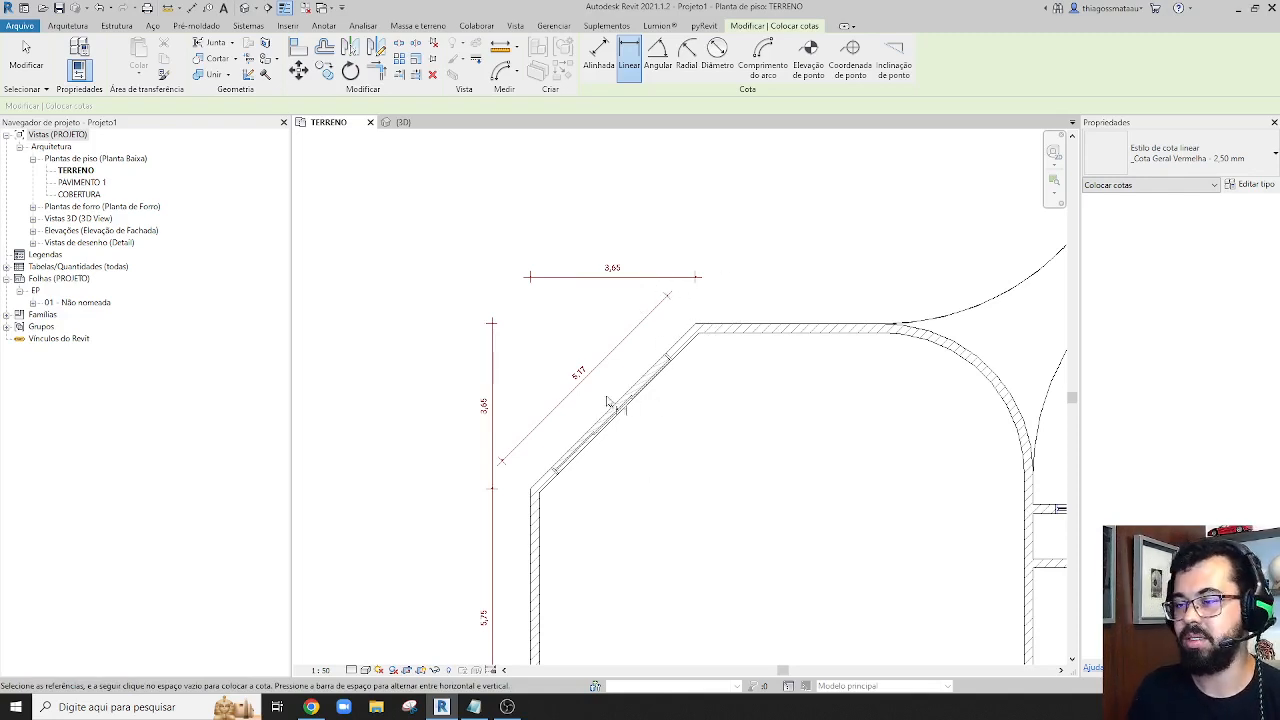
scroll(605, 390, down, 2)
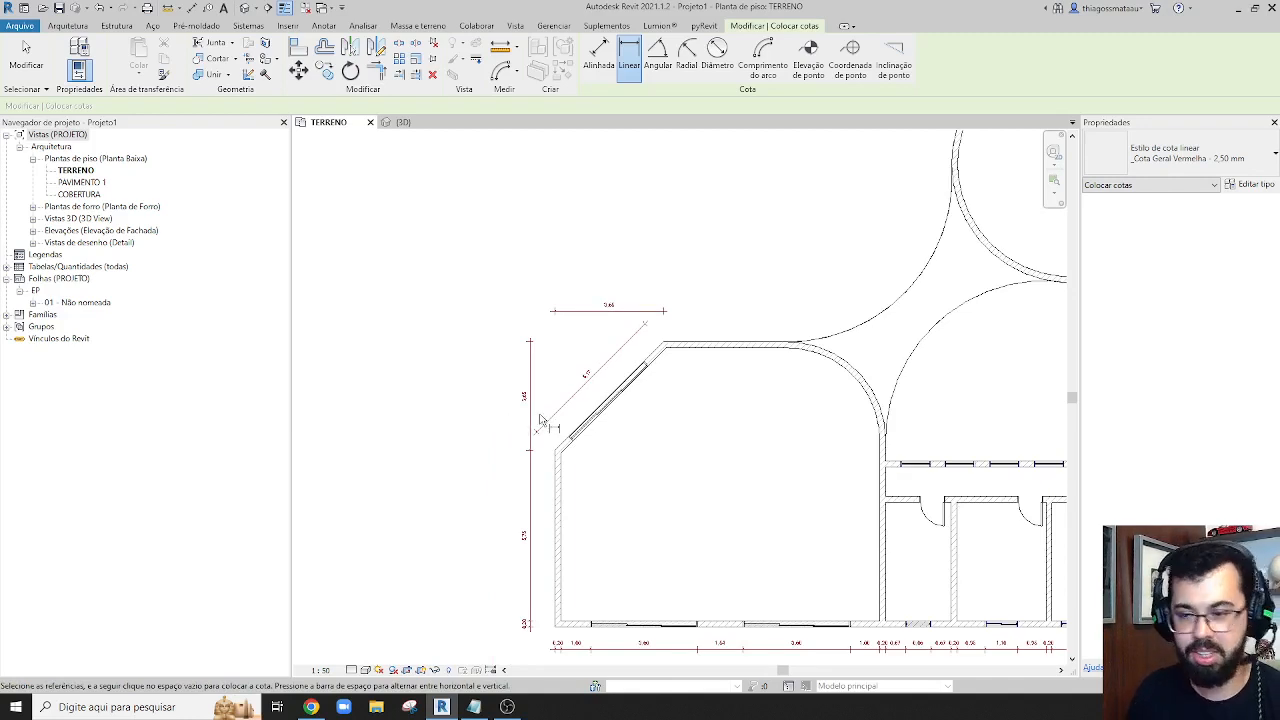
middle_drag(740, 433, 683, 352)
scroll(720, 358, down, 1)
scroll(589, 380, down, 2)
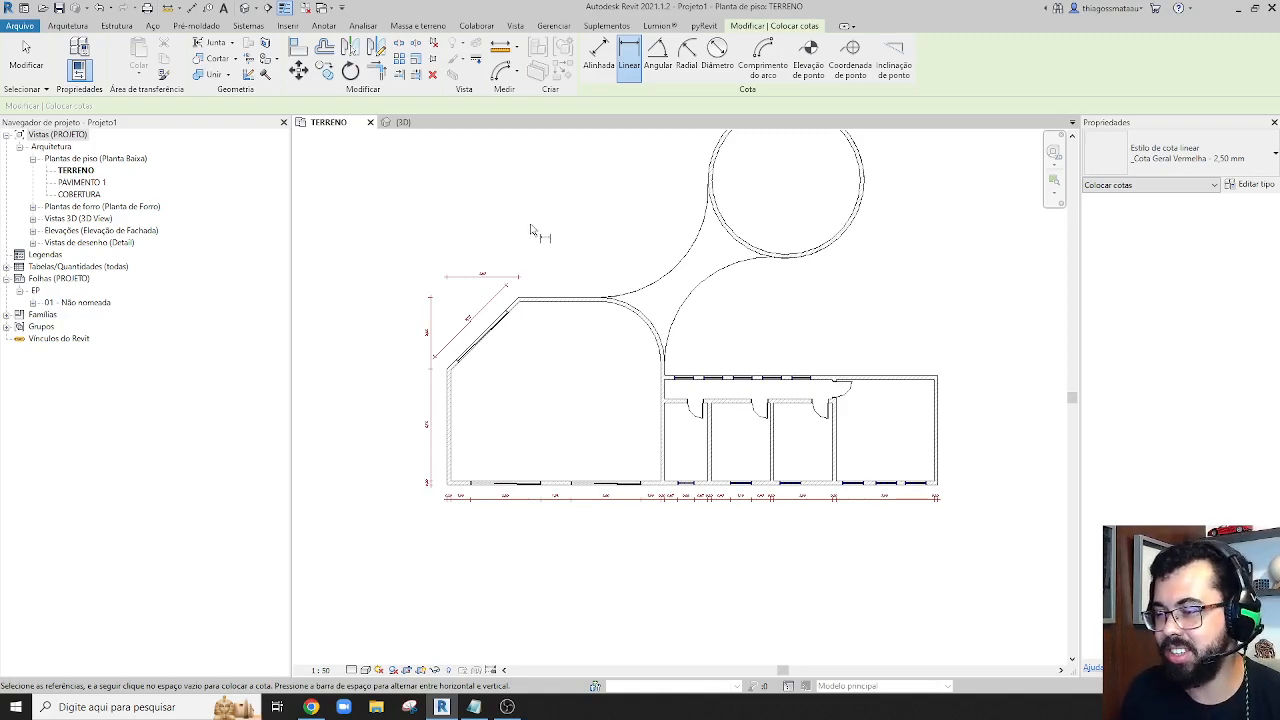
key(Escape)
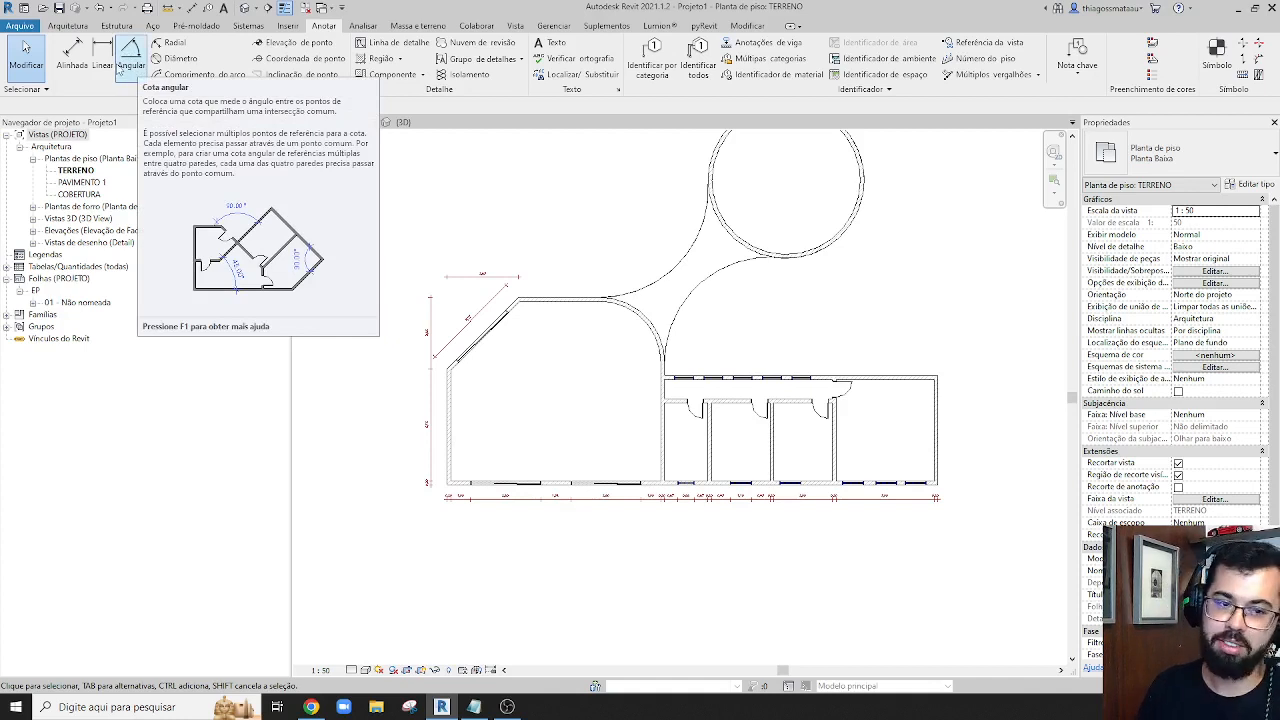
Add an angular dimension at the large room's lower-left inner corner, between the left and bottom wall faces
click(130, 58)
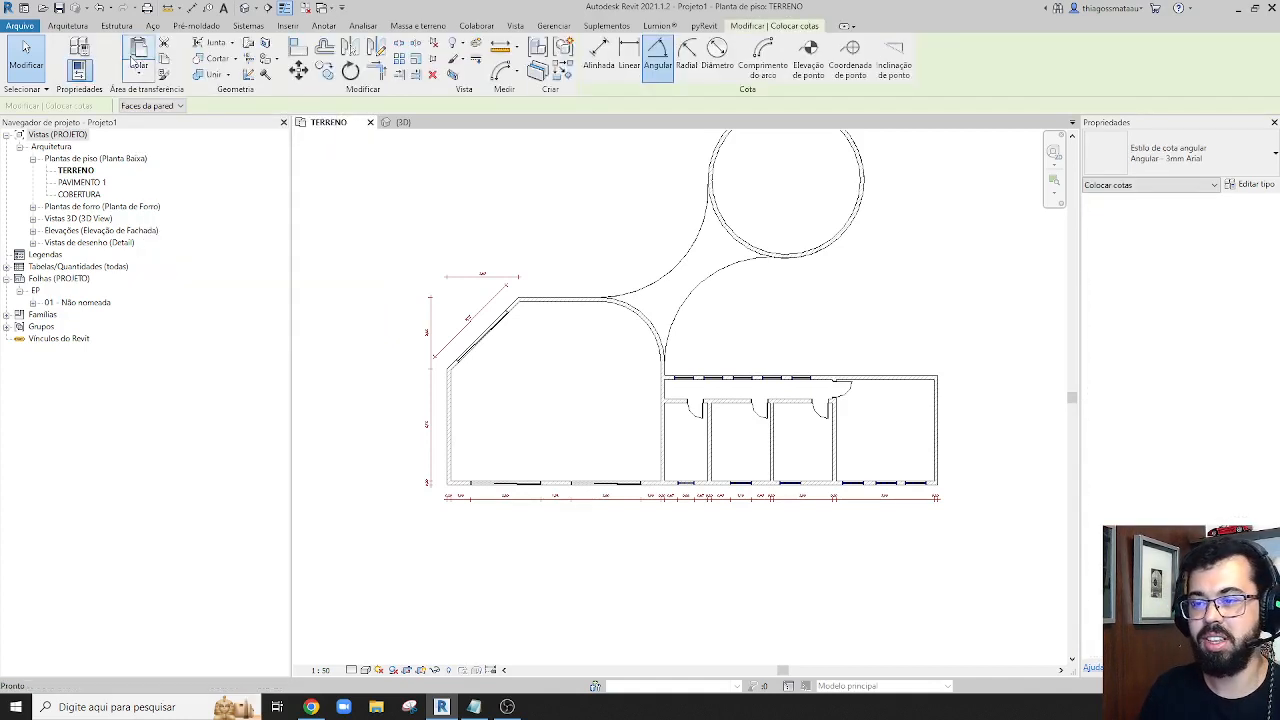
scroll(572, 400, up, 3)
middle_drag(420, 440, 589, 312)
scroll(502, 430, up, 2)
scroll(502, 430, up, 2)
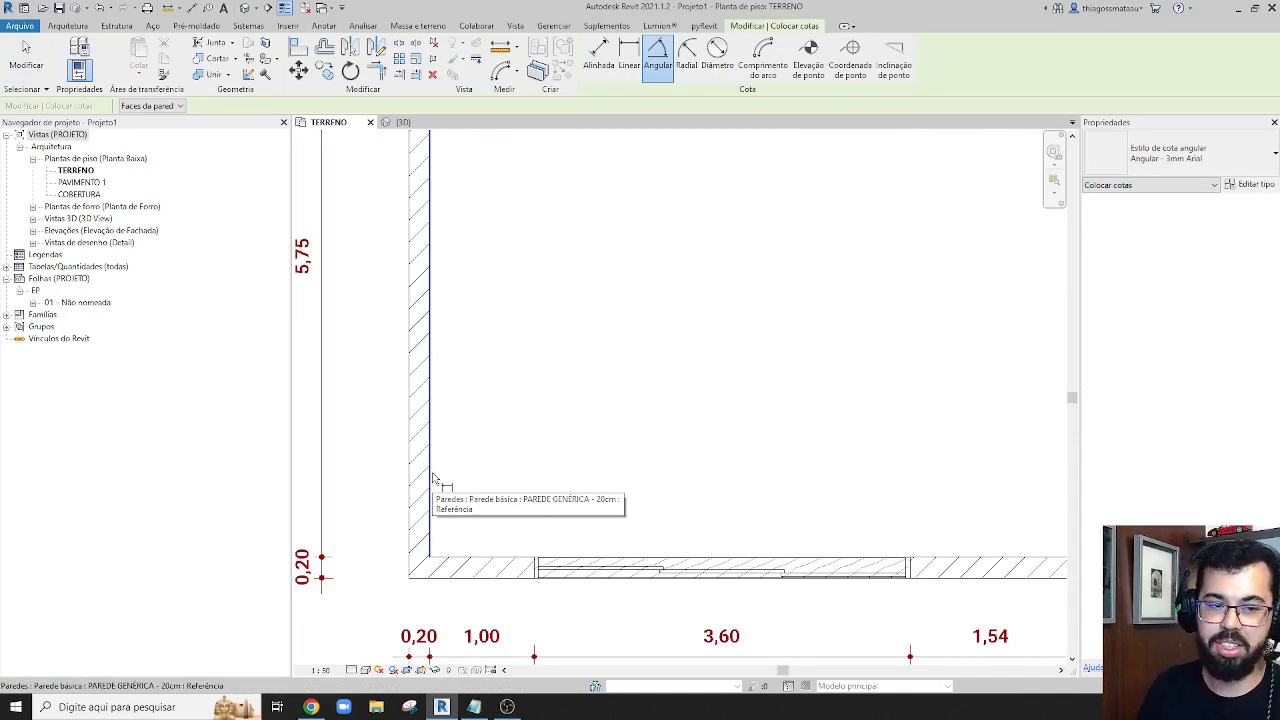
click(432, 418)
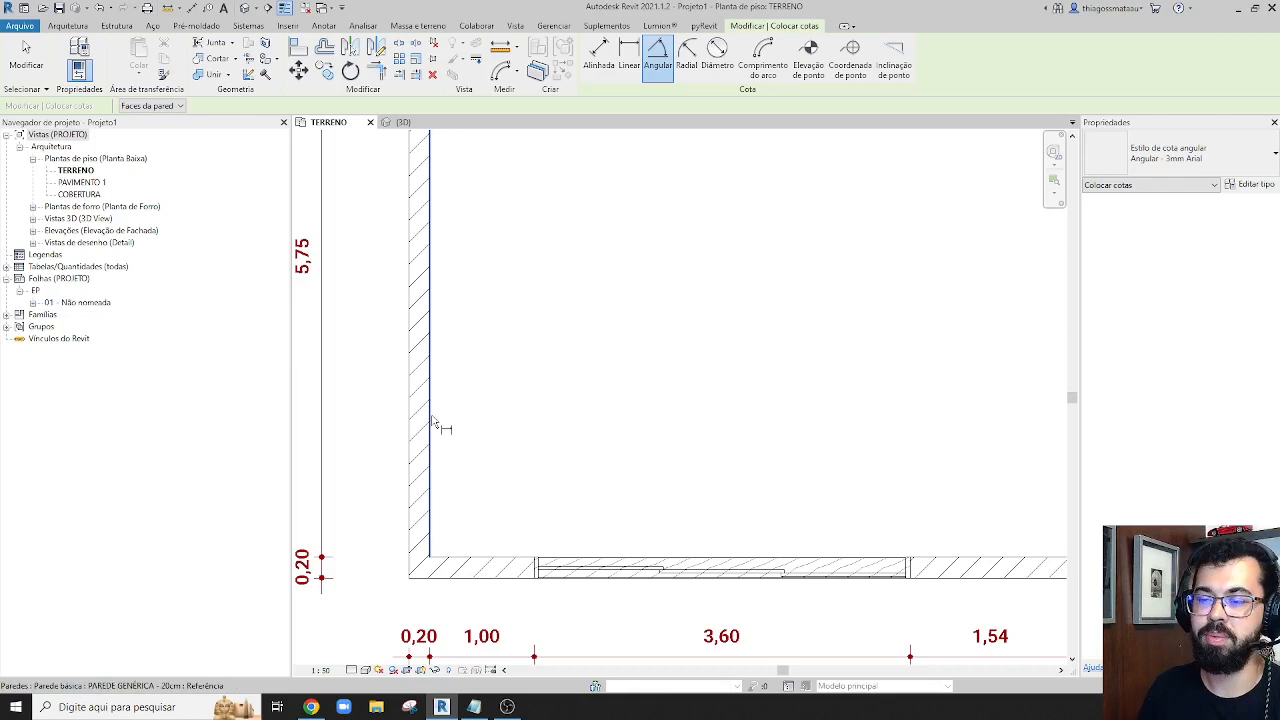
click(510, 558)
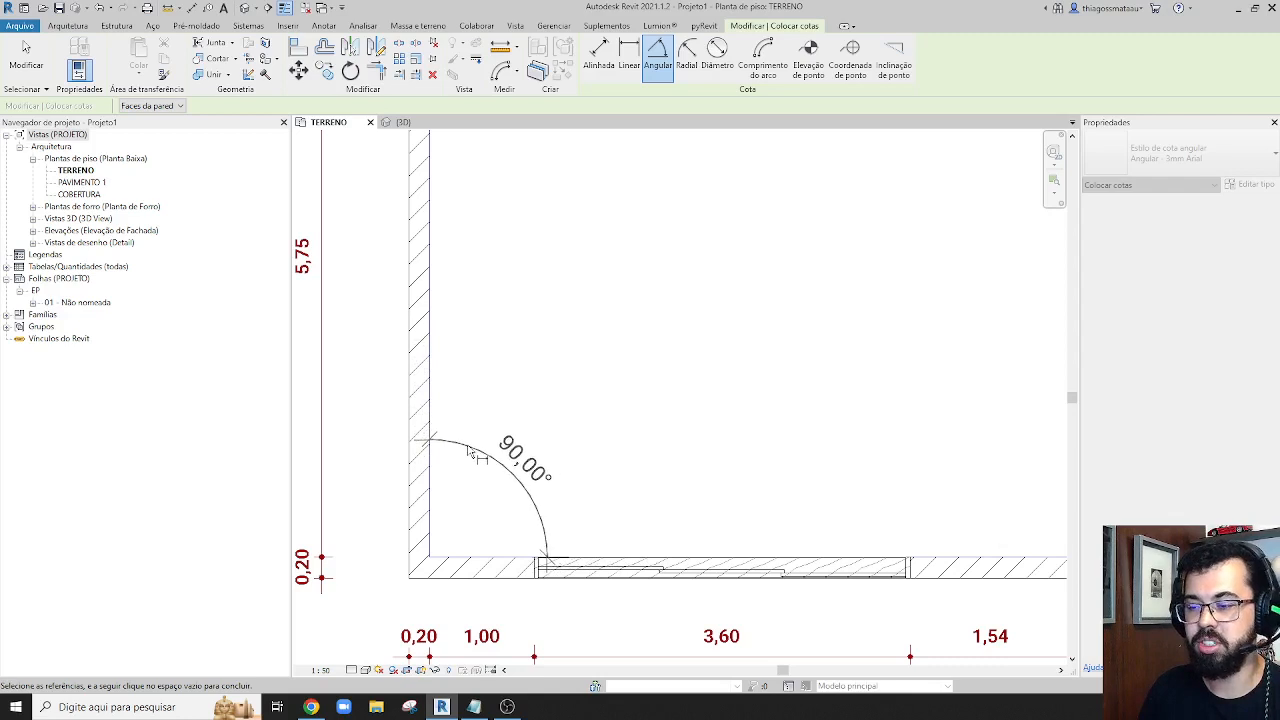
click(494, 491)
Add an angular dimension between the inner faces of the left wall and the diagonal wall
scroll(494, 491, down, 4)
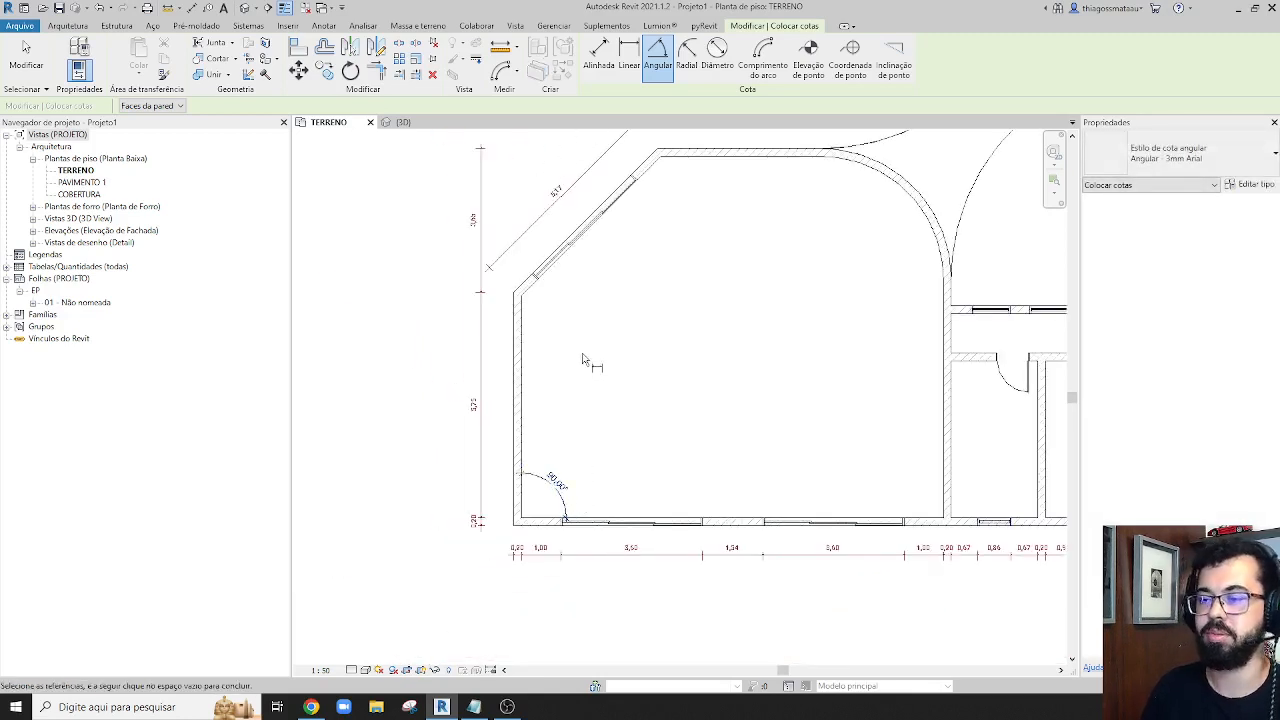
scroll(530, 308, up, 3)
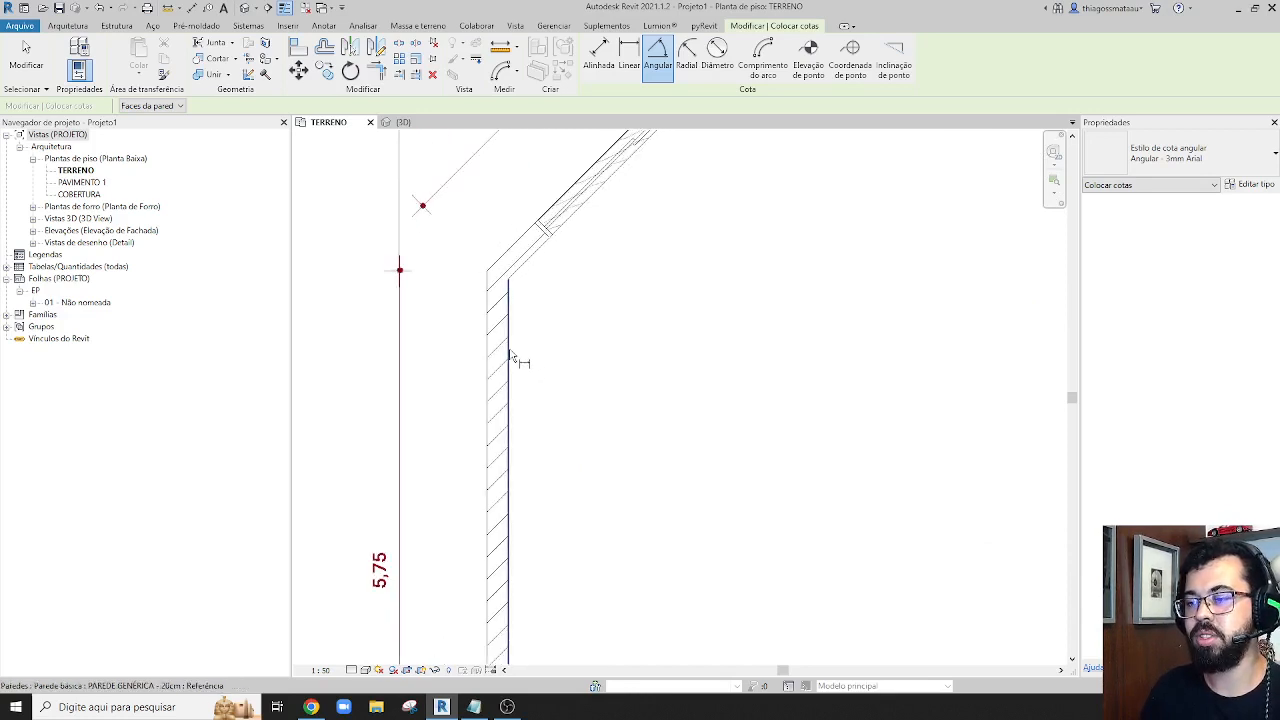
click(512, 356)
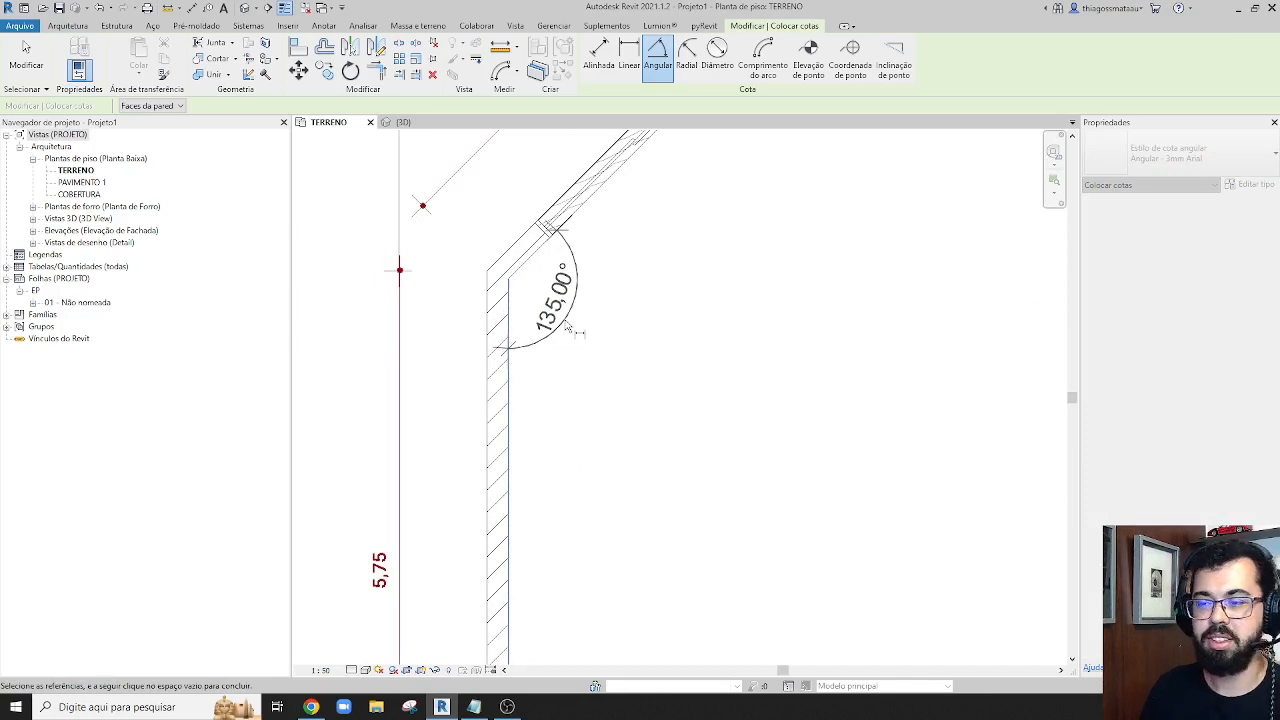
click(578, 330)
middle_drag(597, 317, 608, 420)
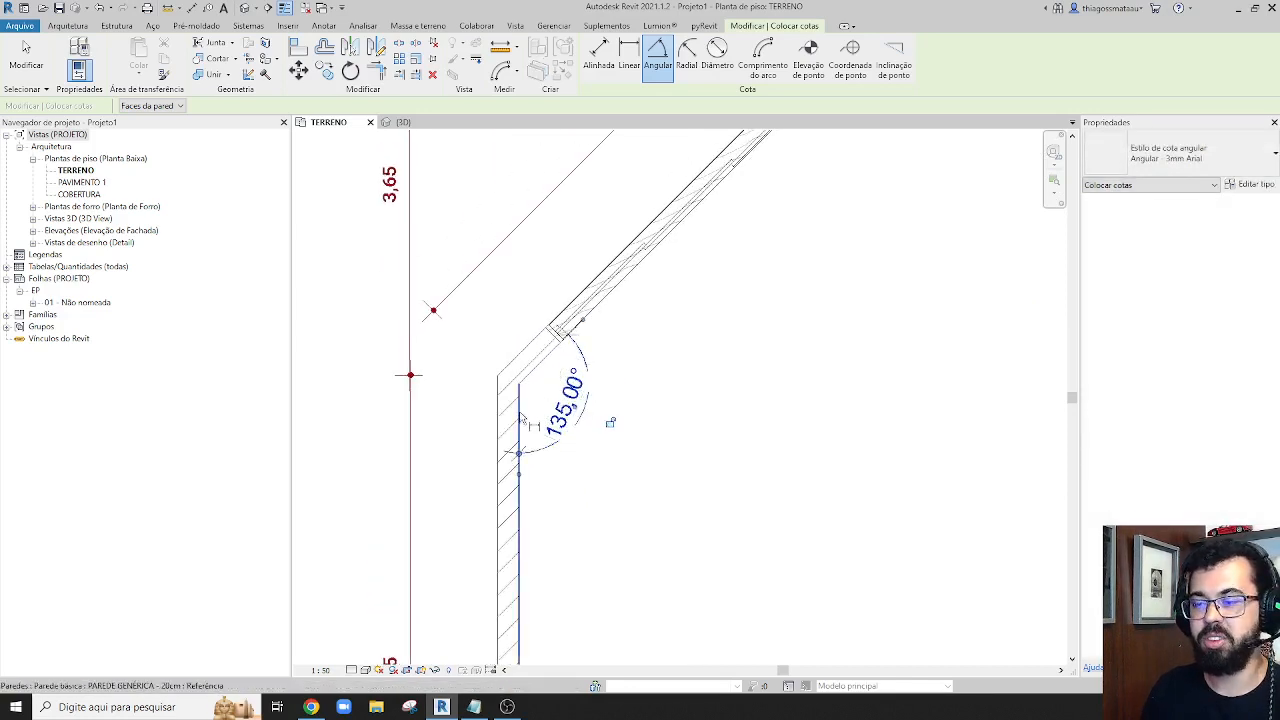
click(500, 425)
click(522, 350)
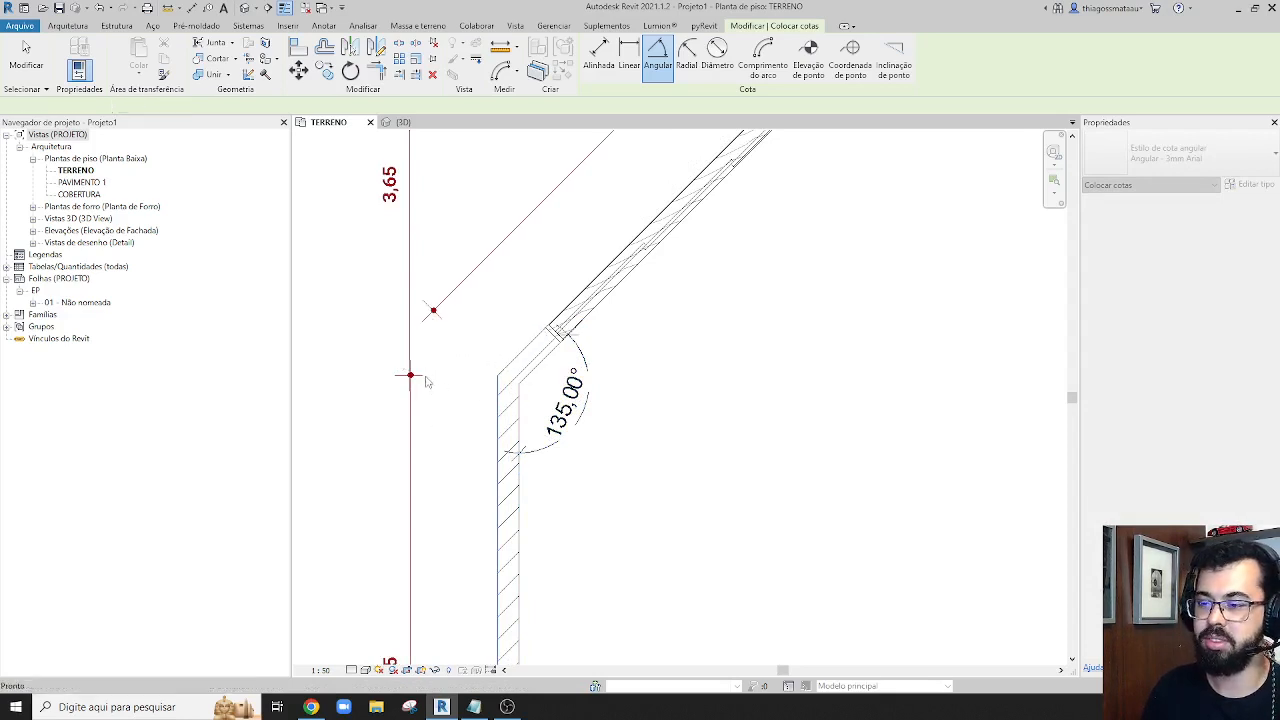
key(Escape)
click(512, 372)
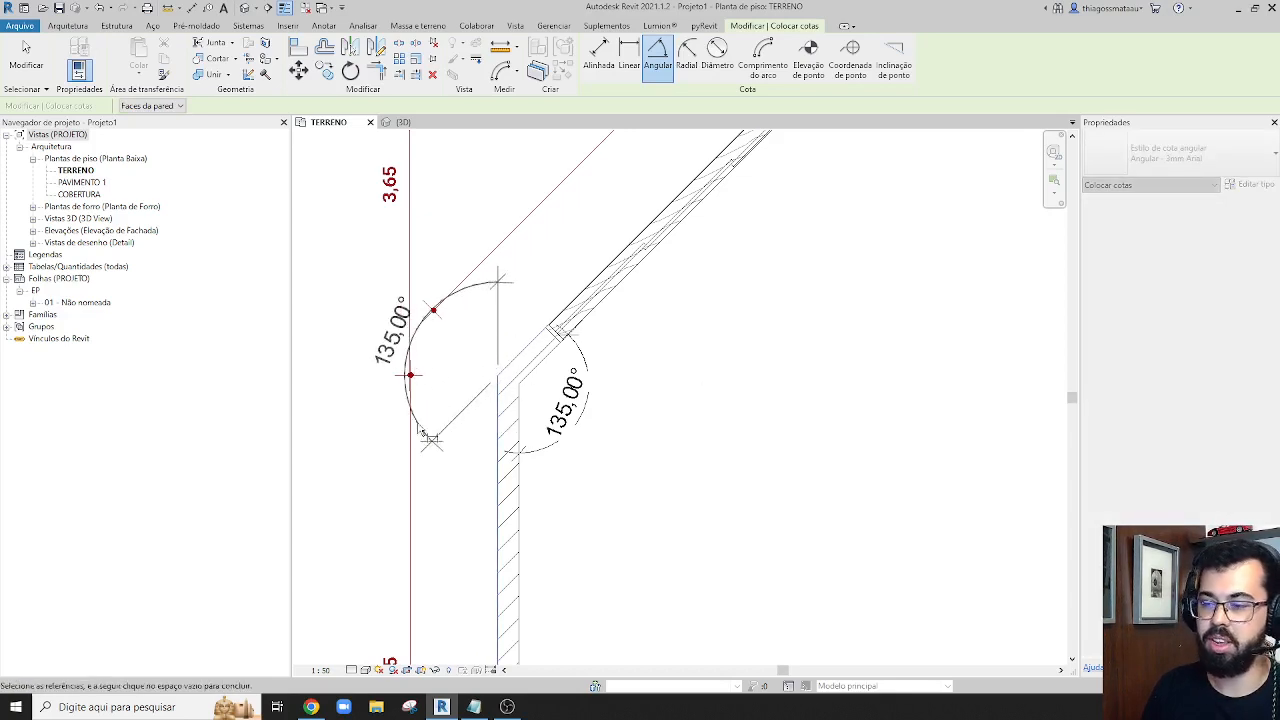
key(Escape)
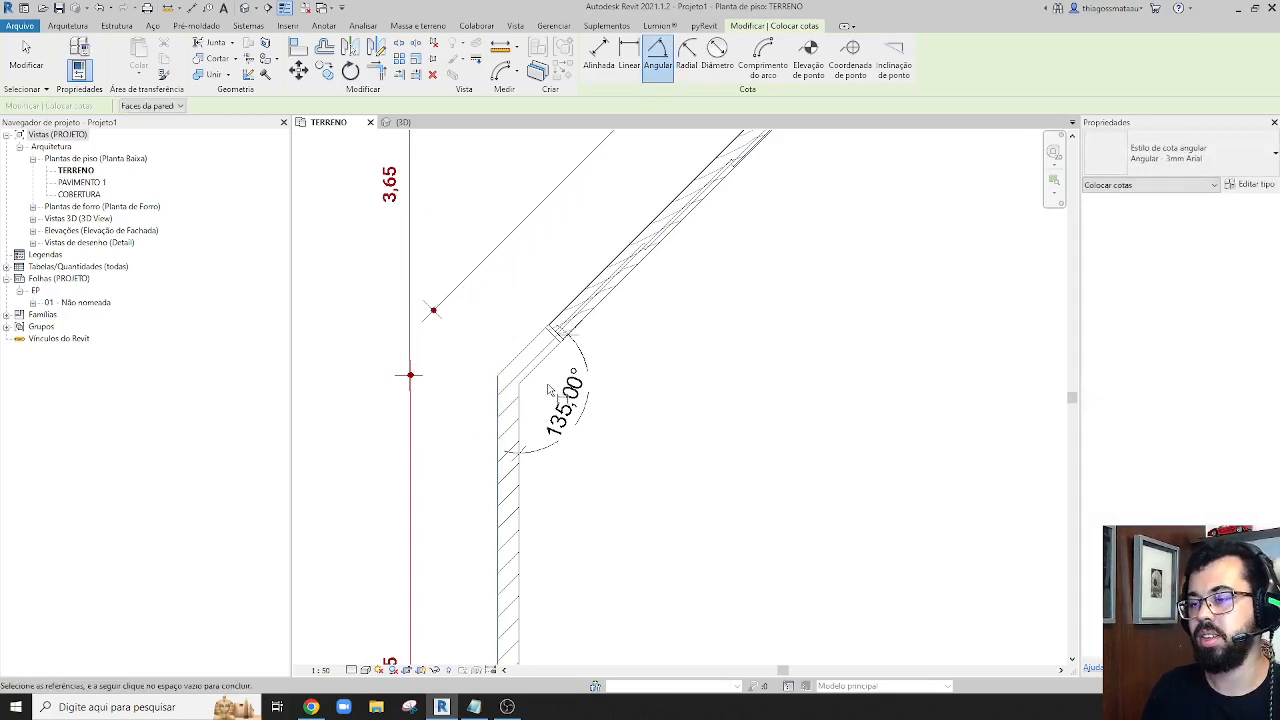
Add an angular dimension between the inner faces of the diagonal wall and the large room's top wall
scroll(530, 405, down, 2)
scroll(710, 243, up, 2)
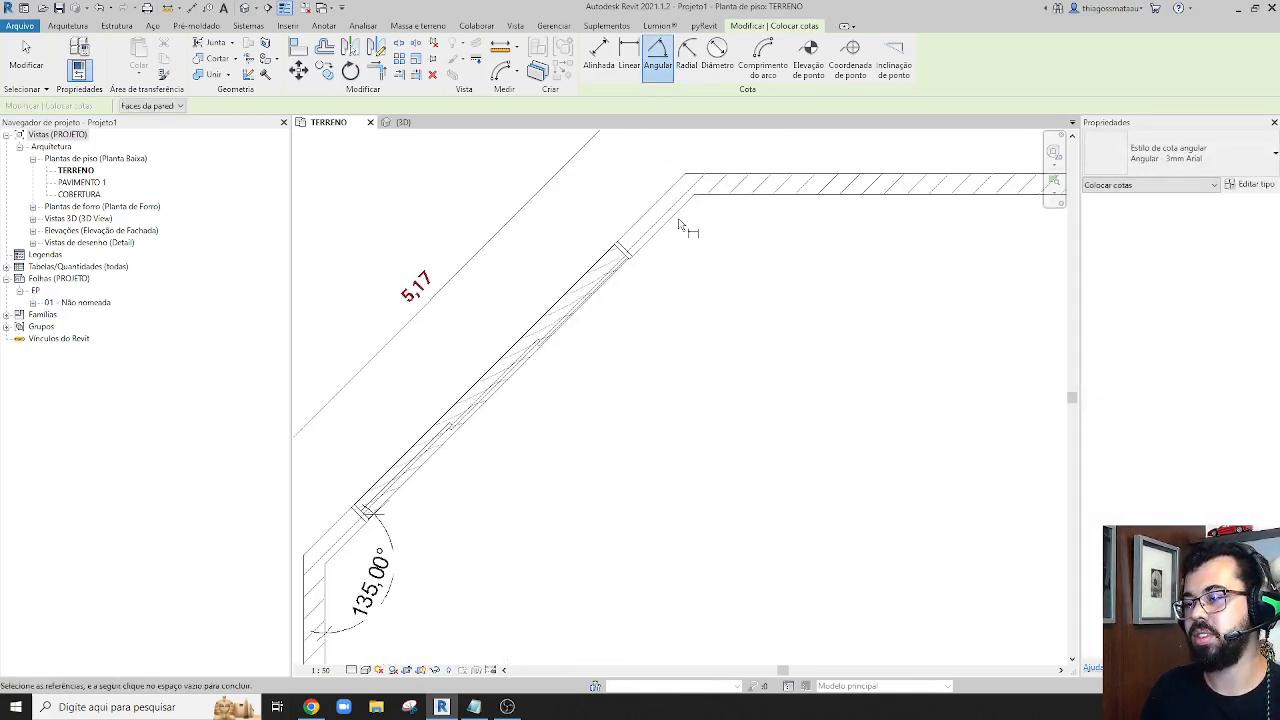
click(679, 226)
click(730, 200)
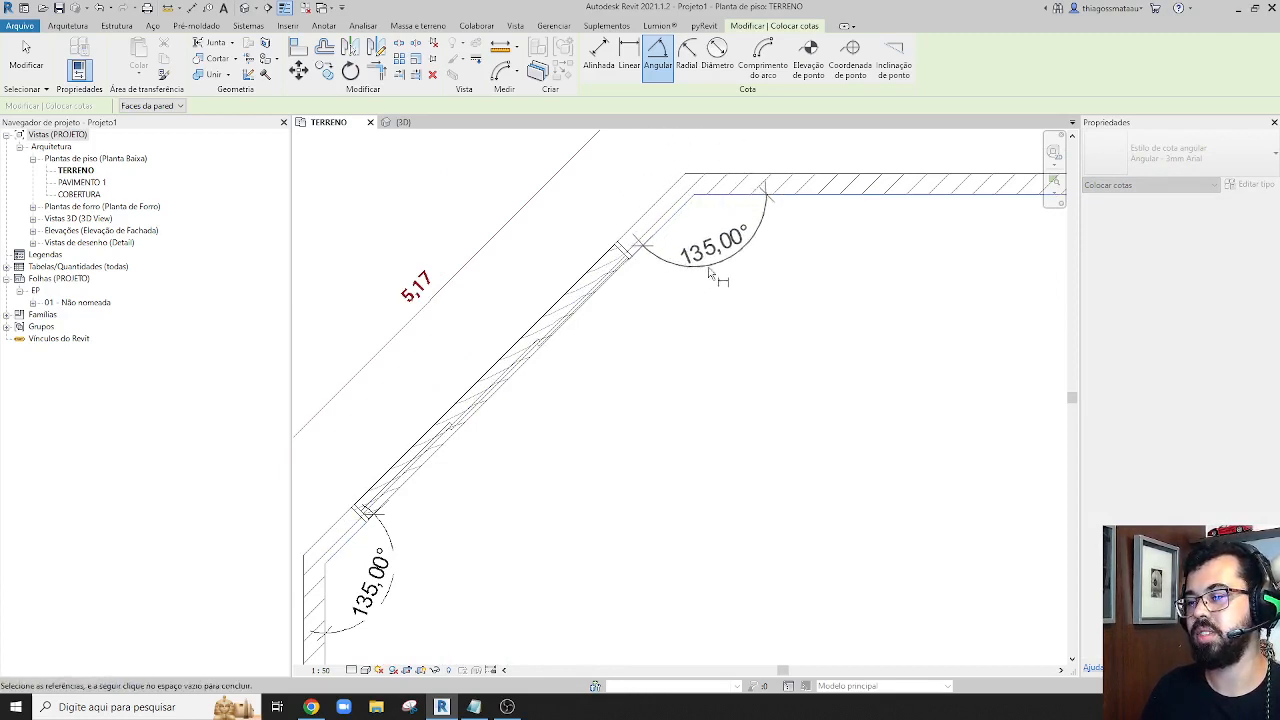
click(712, 268)
Add an angular dimension at the lower-right inner corner of the rightmost room
scroll(713, 265, down, 3)
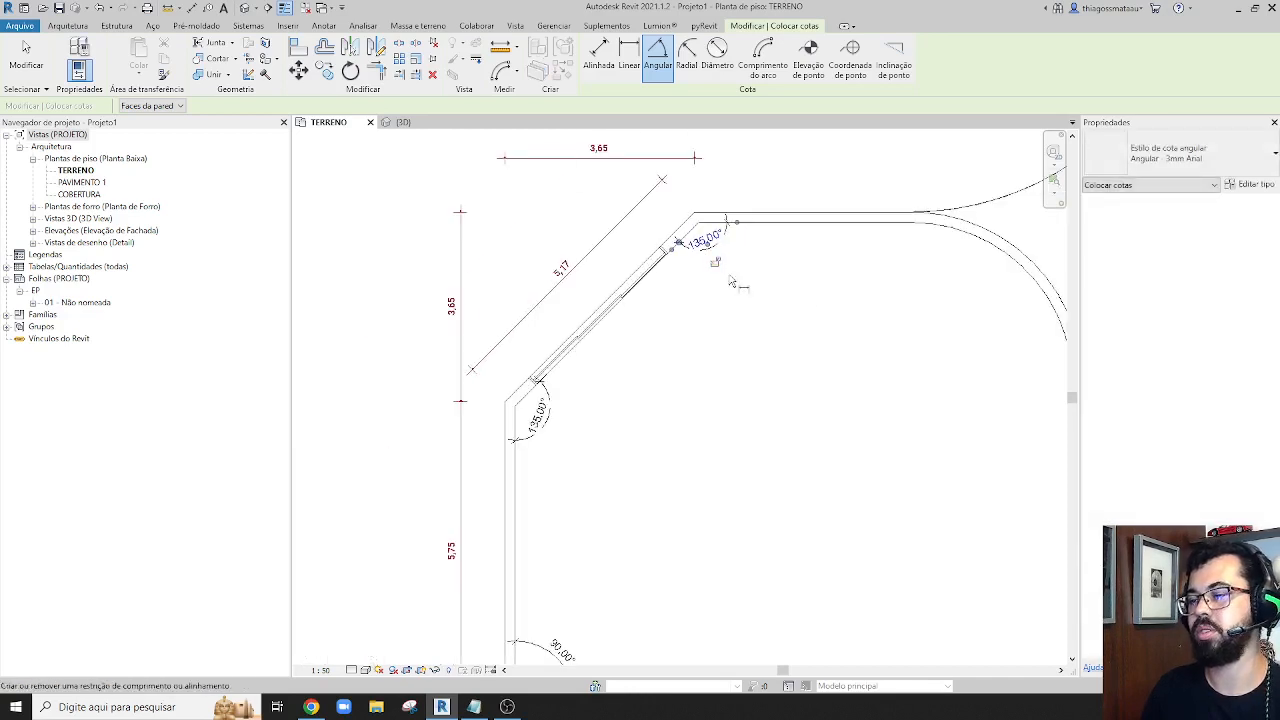
middle_drag(817, 300, 706, 280)
click(780, 203)
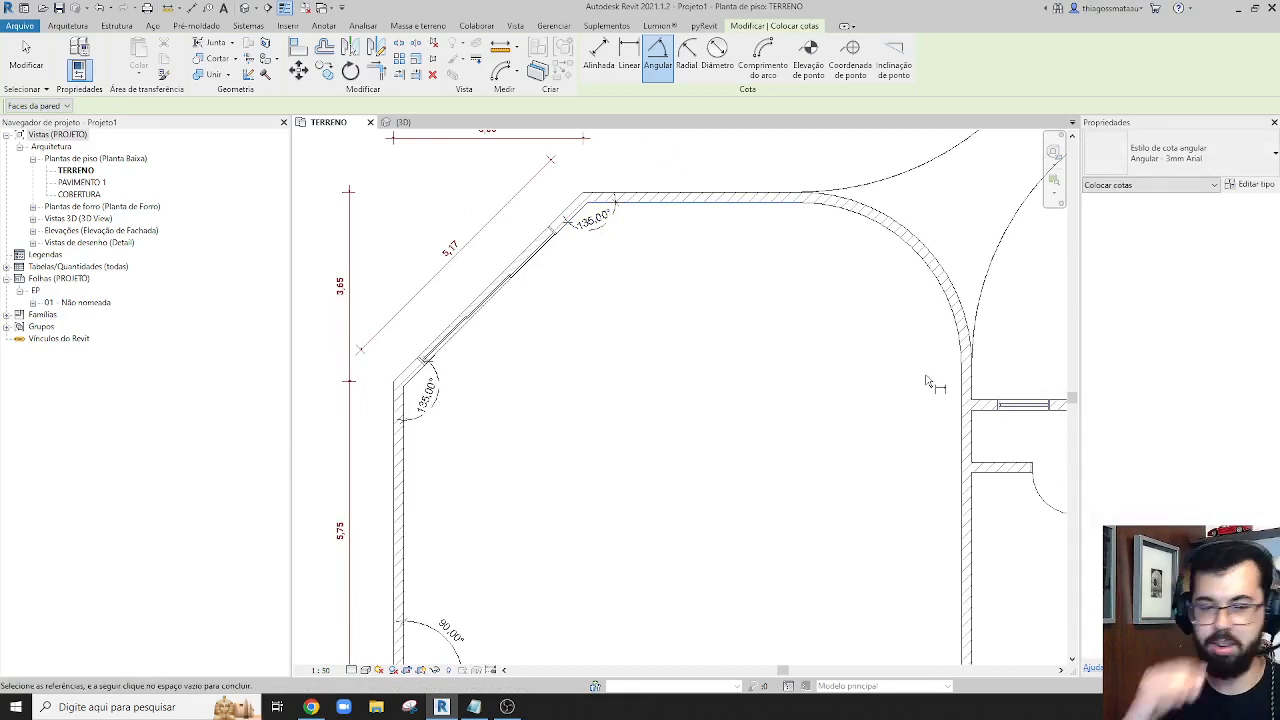
scroll(928, 383, down, 2)
middle_drag(940, 502, 643, 392)
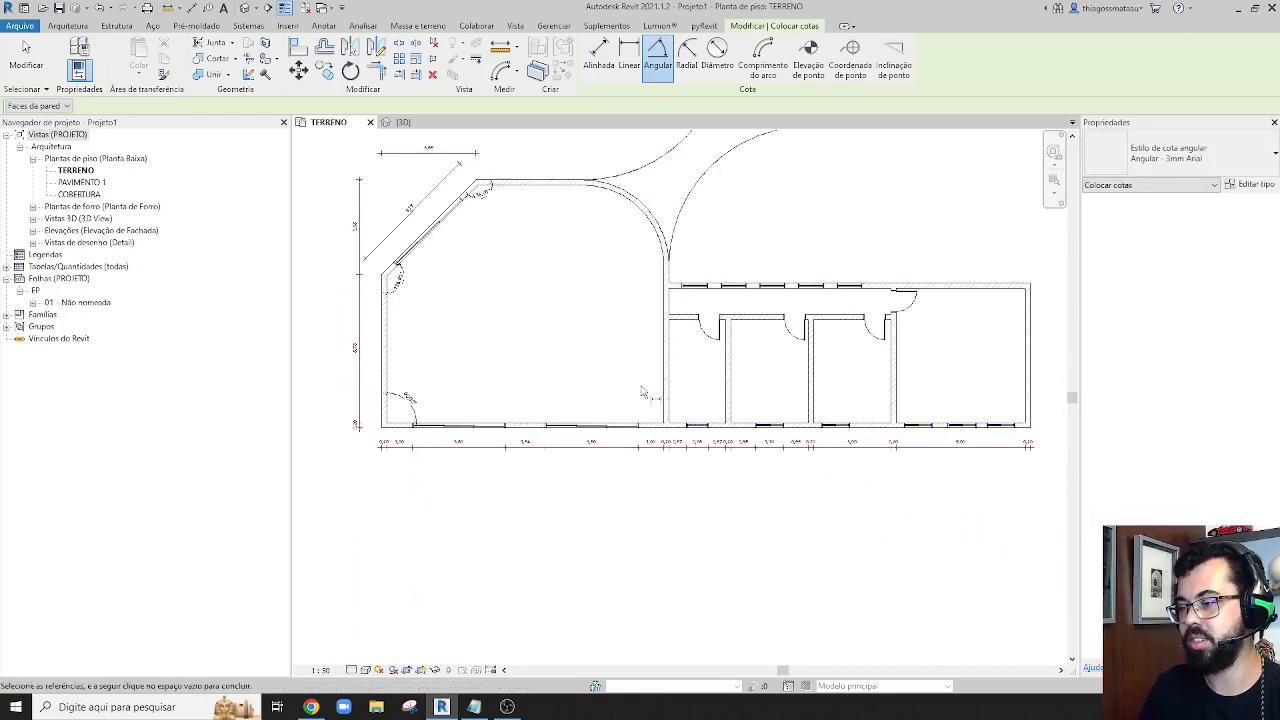
middle_drag(880, 362, 723, 354)
scroll(920, 430, up, 5)
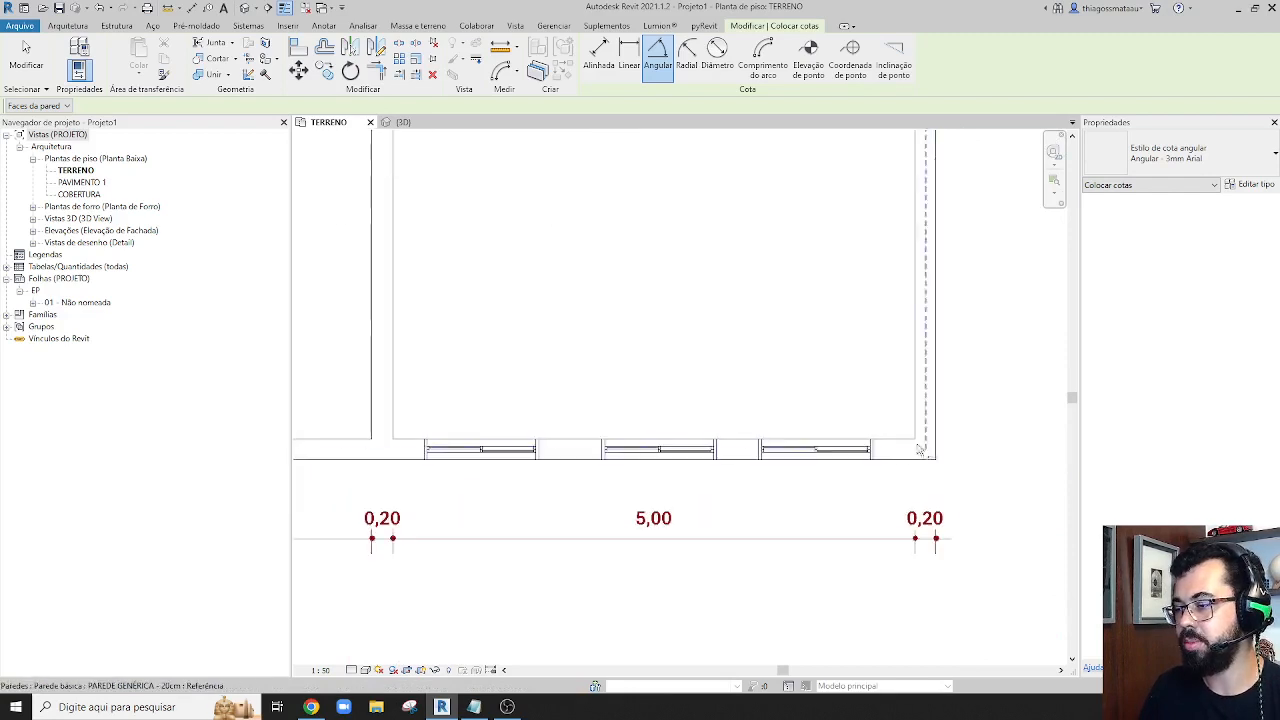
click(898, 440)
click(916, 420)
click(876, 379)
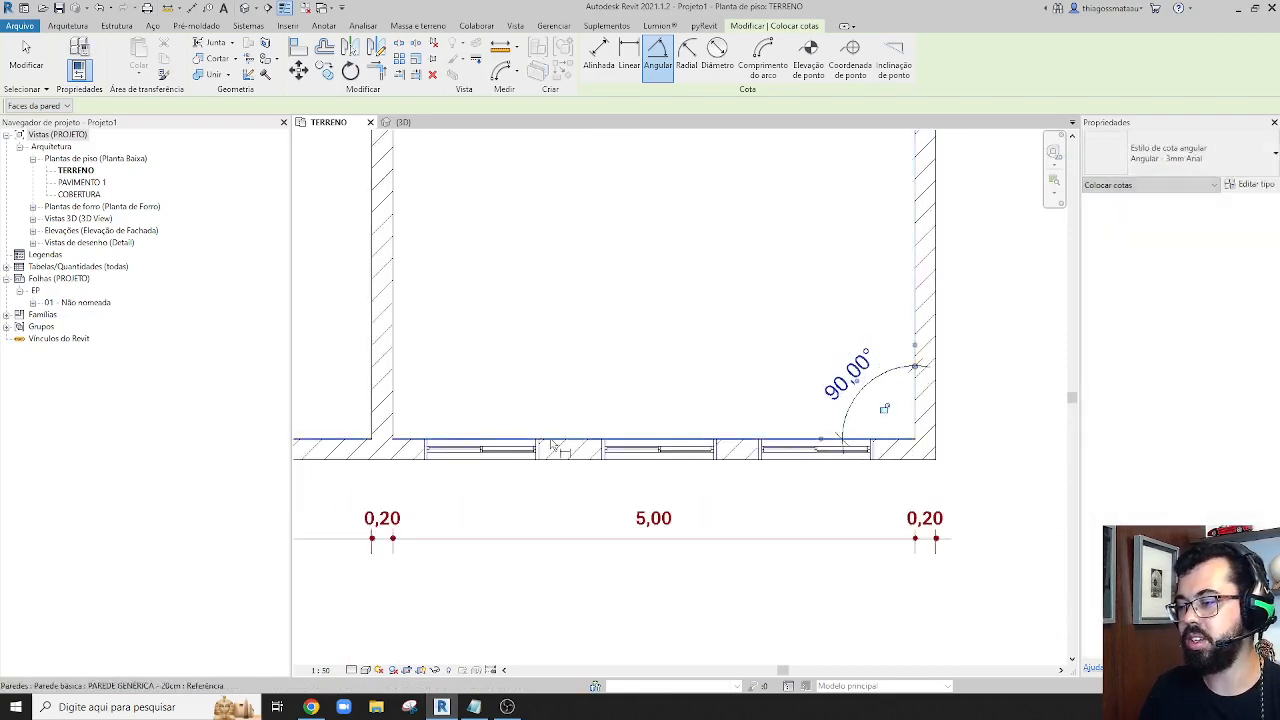
Add an angular dimension at the lower-left inner corner of the rightmost room
click(408, 438)
click(392, 420)
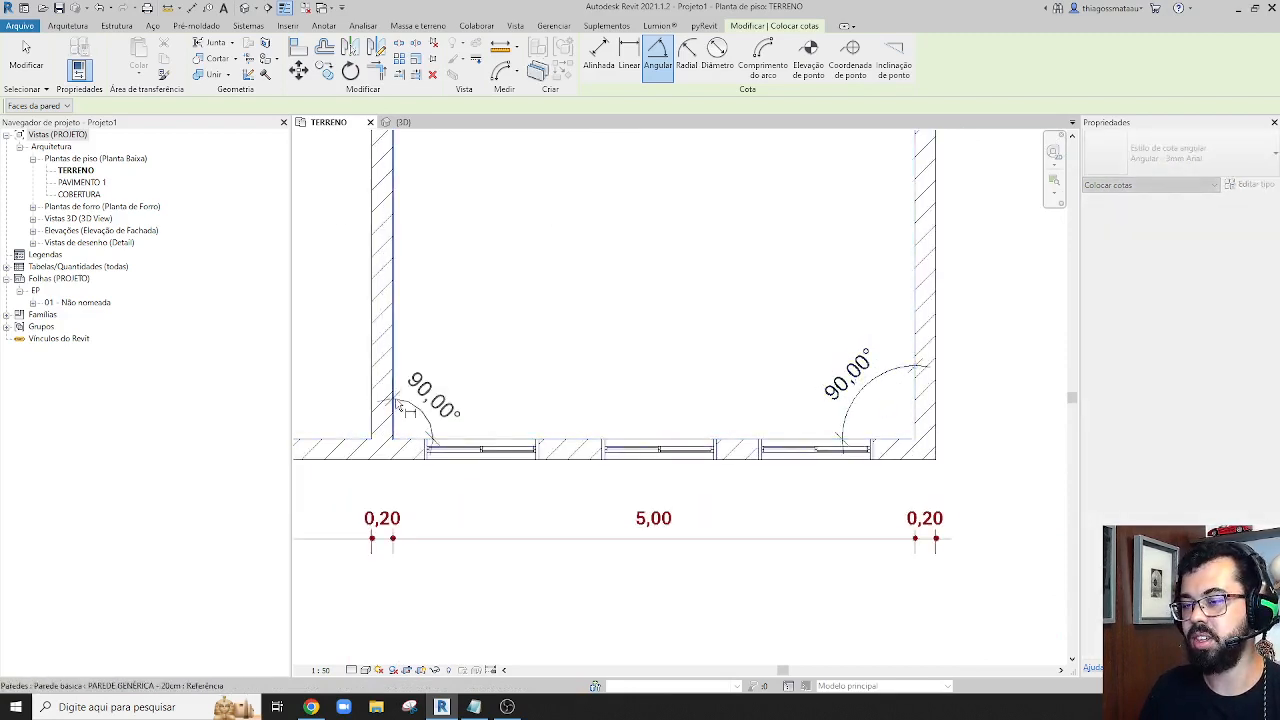
click(468, 365)
Add an angular dimension at the lower-left inner corner of the small room beside the large room and finish angular dimensioning
scroll(458, 390, down, 4)
middle_drag(458, 390, 506, 364)
scroll(470, 448, up, 3)
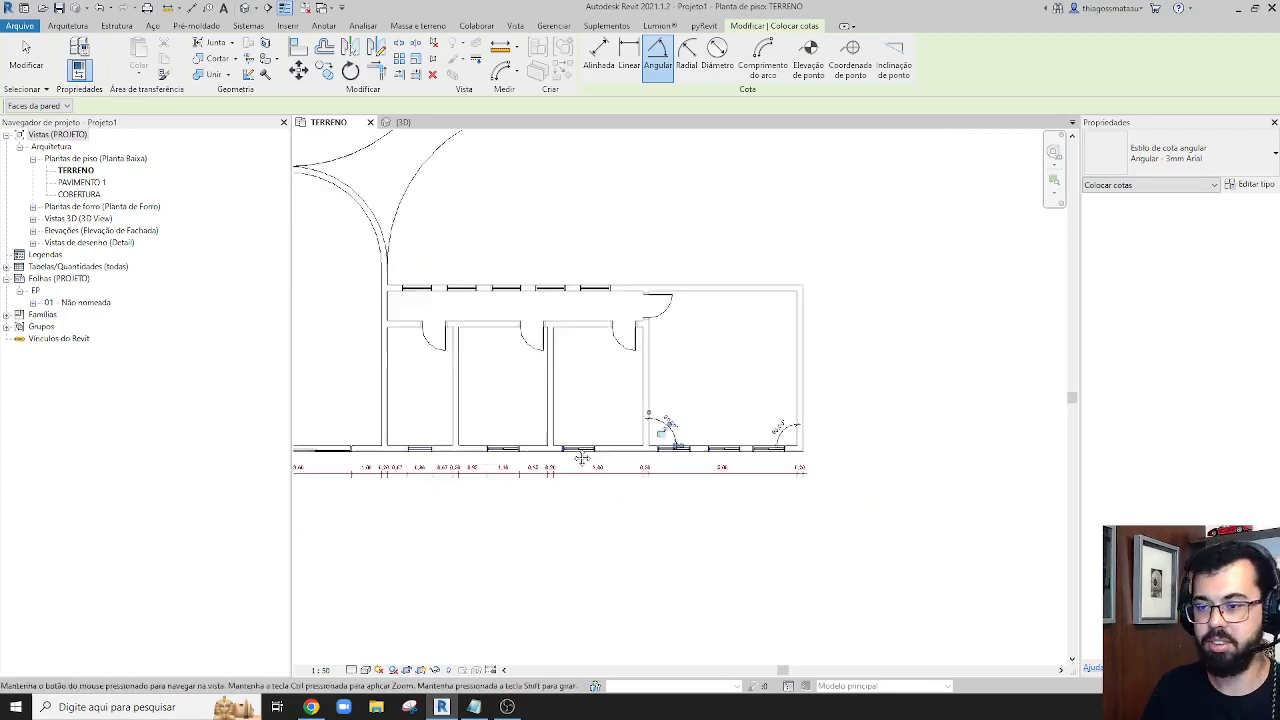
scroll(438, 434, up, 3)
click(397, 500)
click(366, 466)
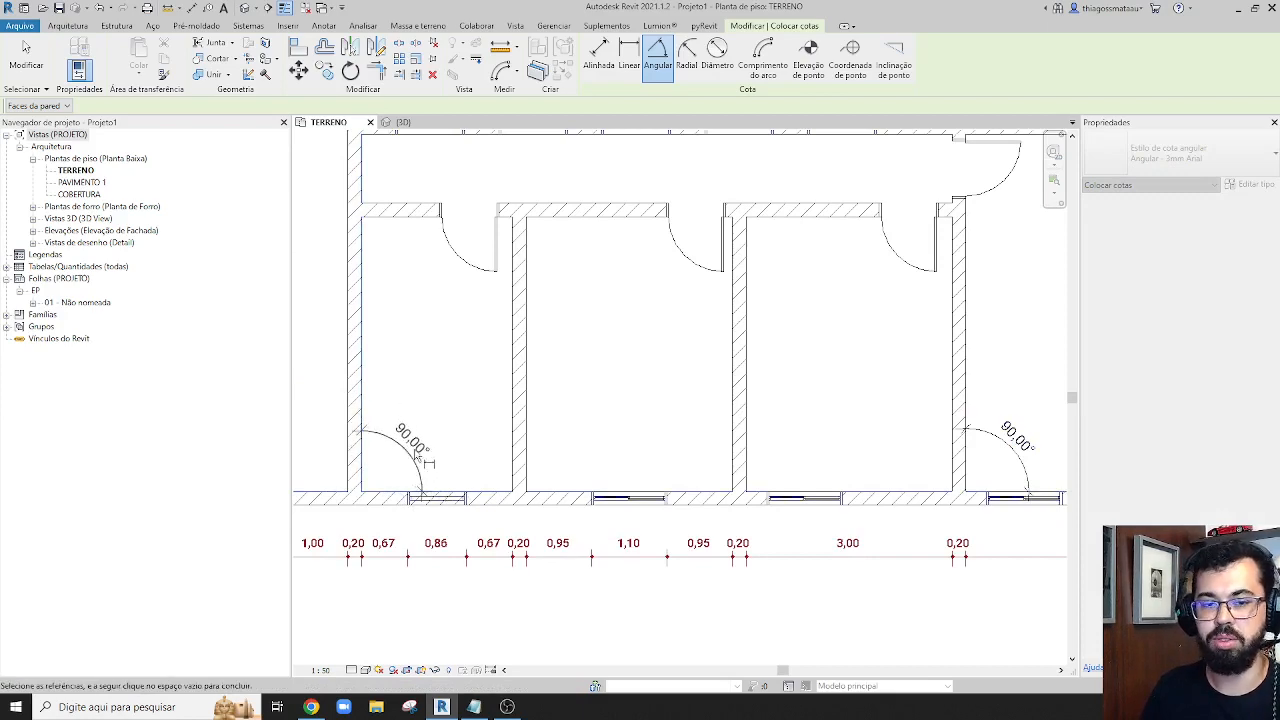
scroll(421, 462, down, 3)
scroll(410, 450, up, 3)
scroll(451, 440, down, 4)
key(Escape)
key(Escape)
Set the angular dimension between the diagonal wall and the large room's left wall to 170°
scroll(409, 400, up, 5)
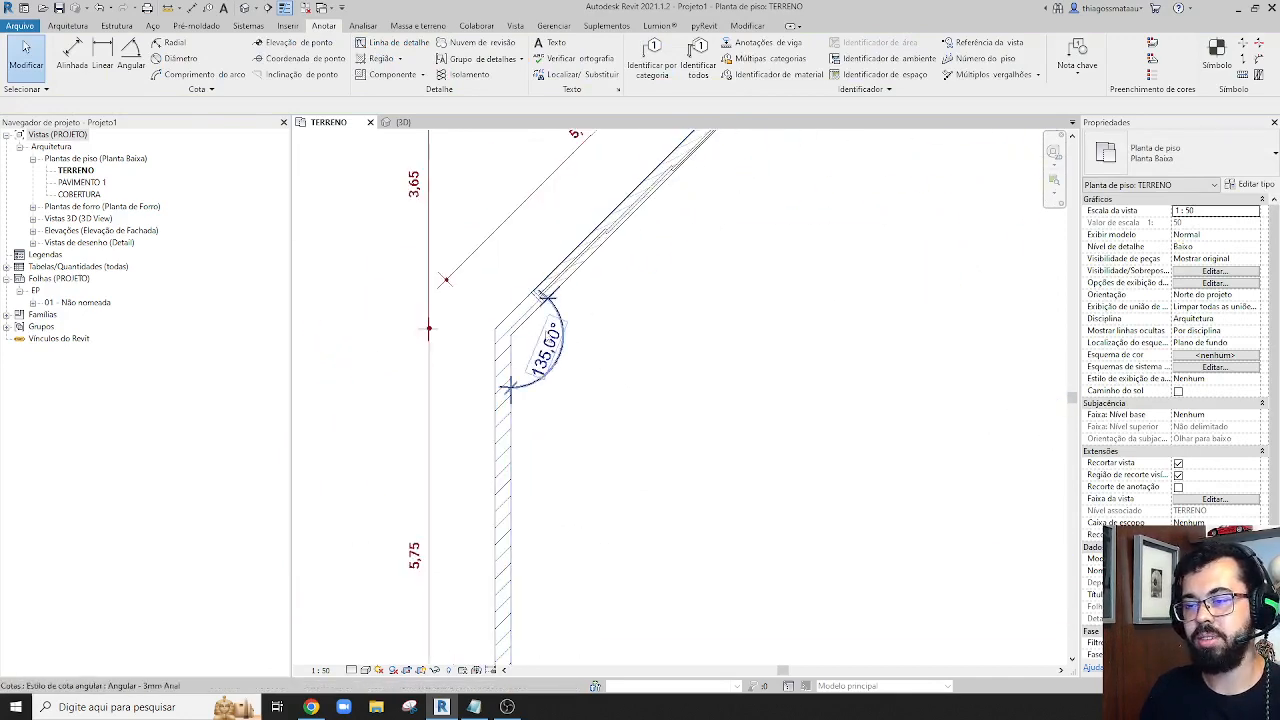
middle_drag(535, 323, 518, 450)
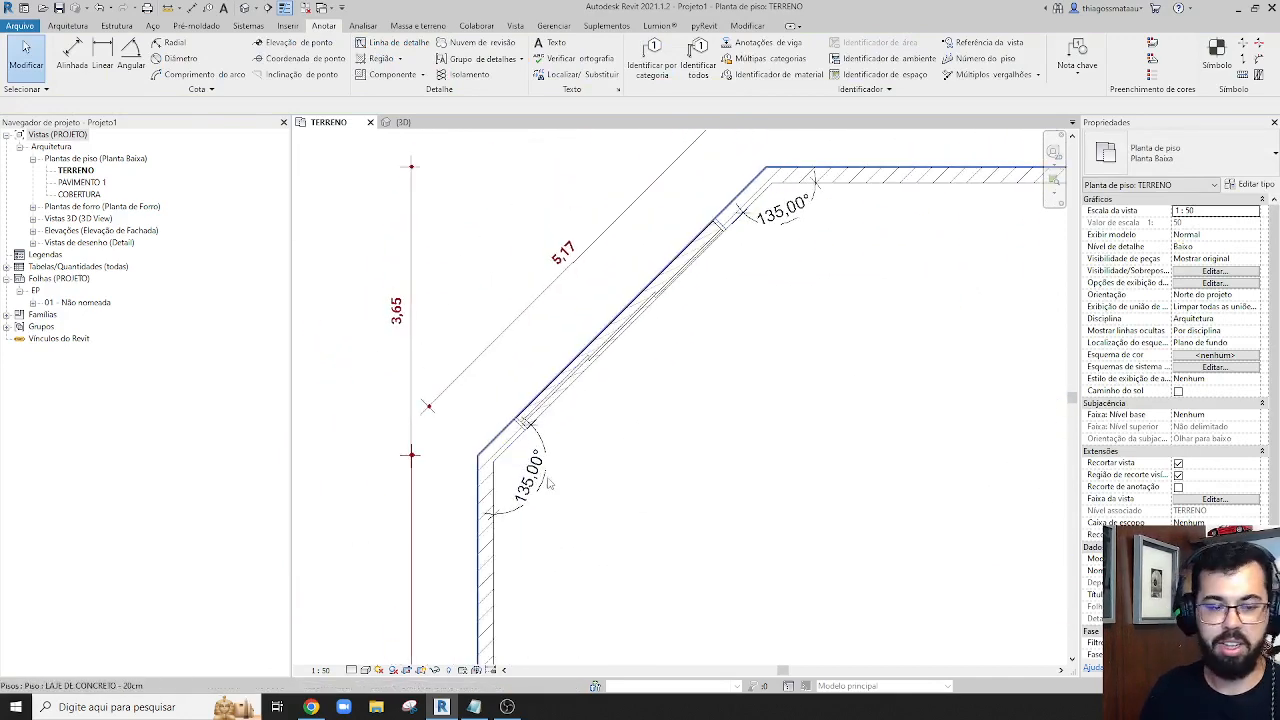
click(518, 450)
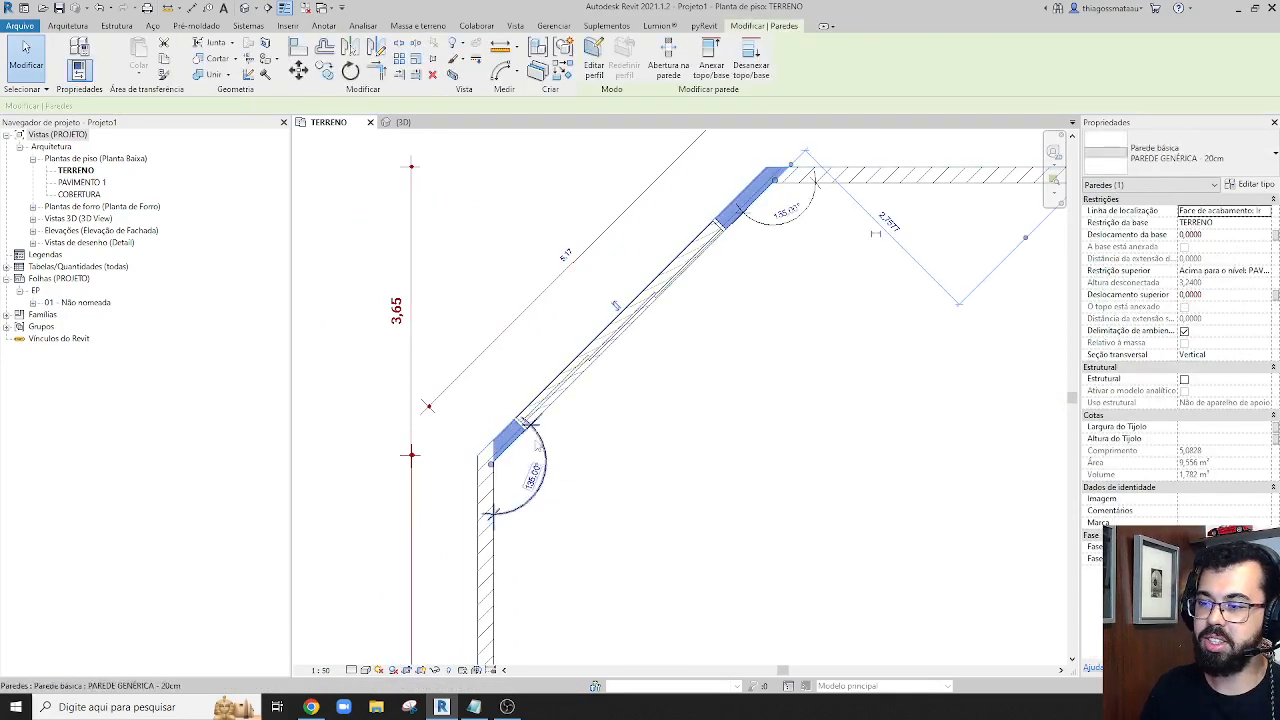
click(536, 477)
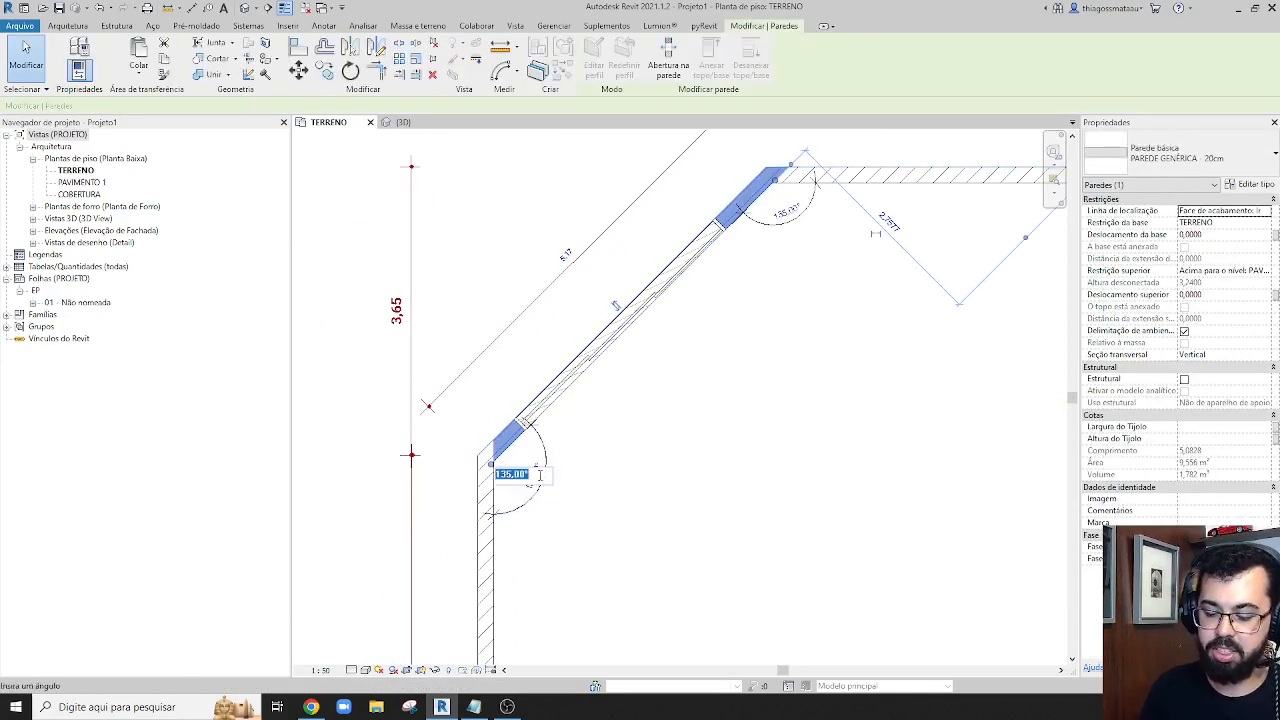
text(17)
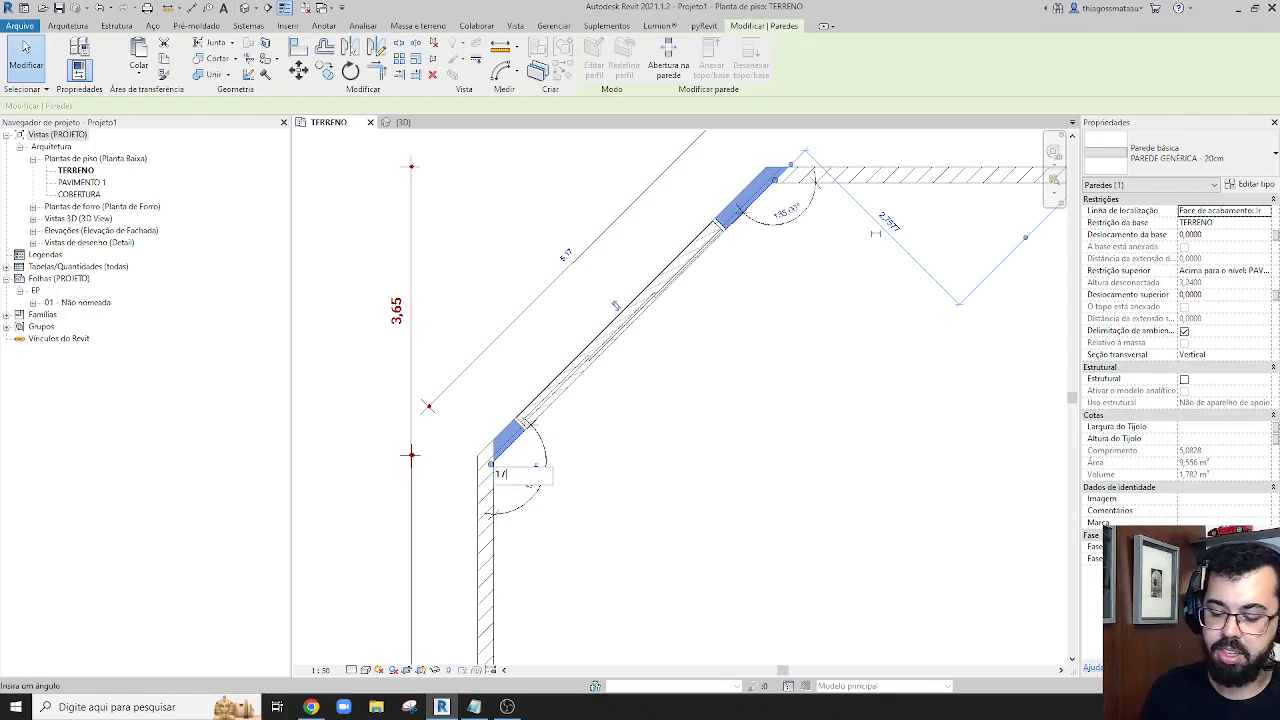
text(0)
key(Return)
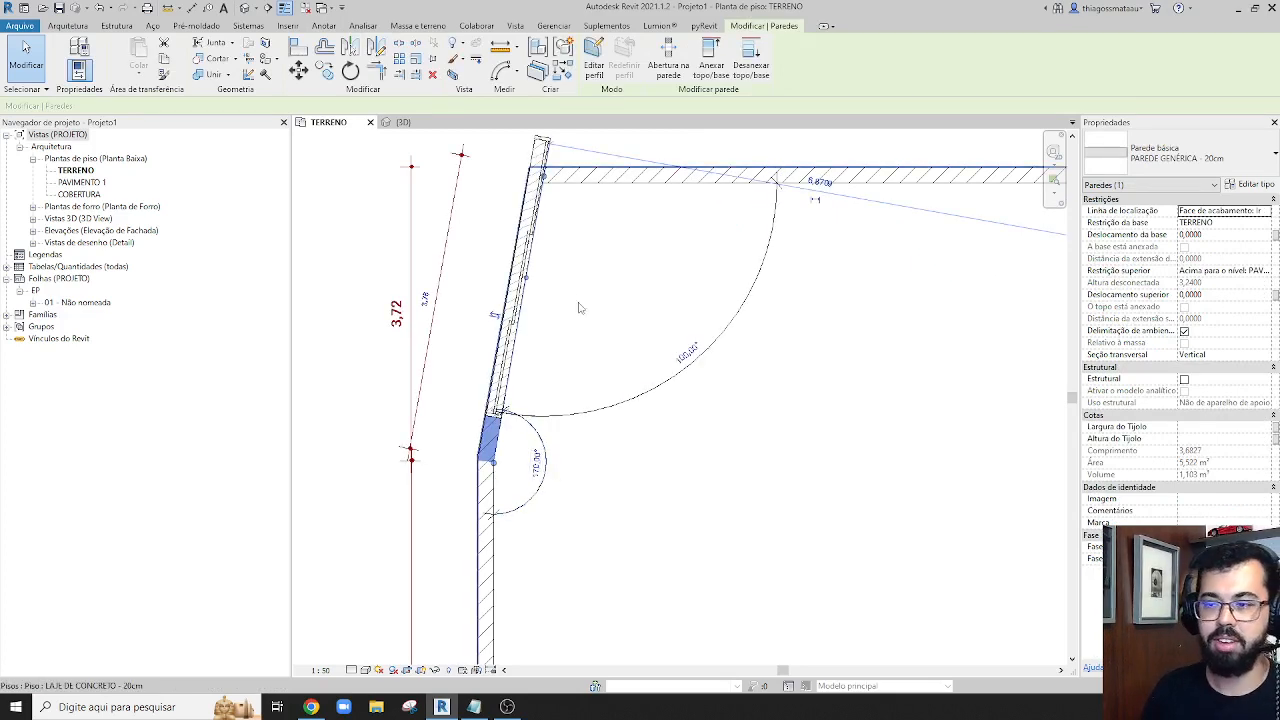
Undo the diagonal wall's angle change
scroll(580, 288, up, 1)
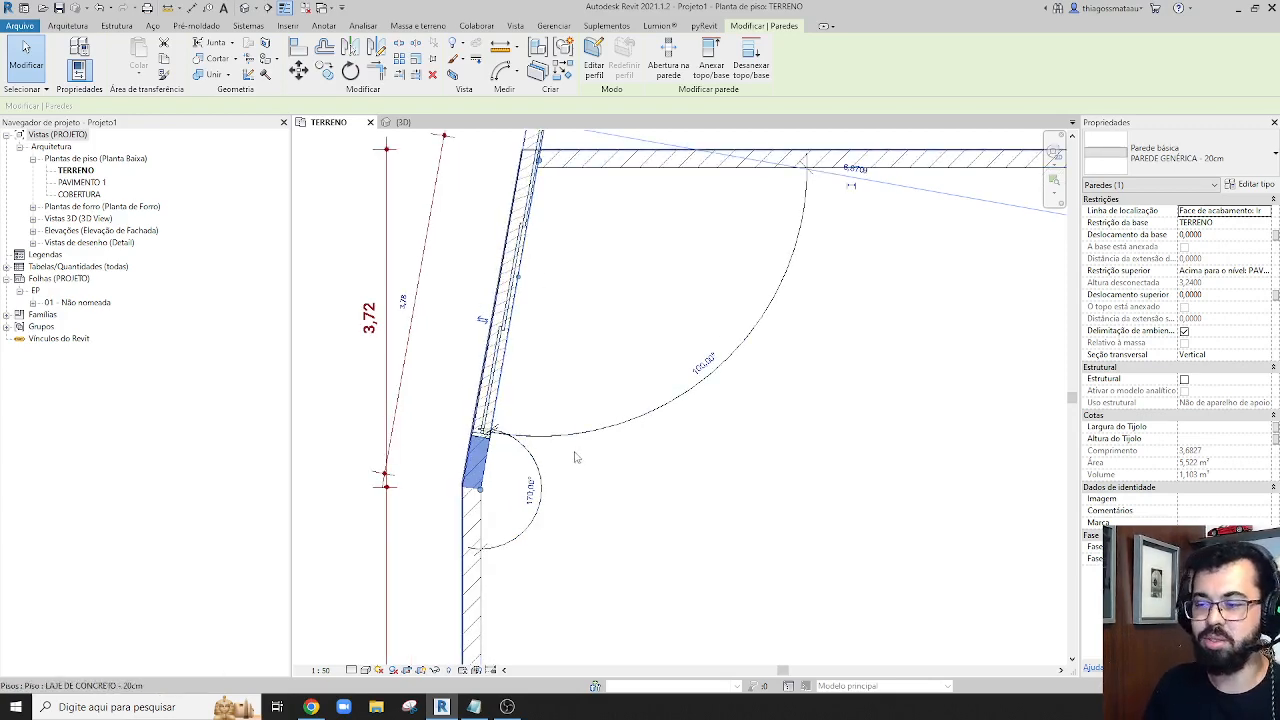
scroll(572, 415, down, 1)
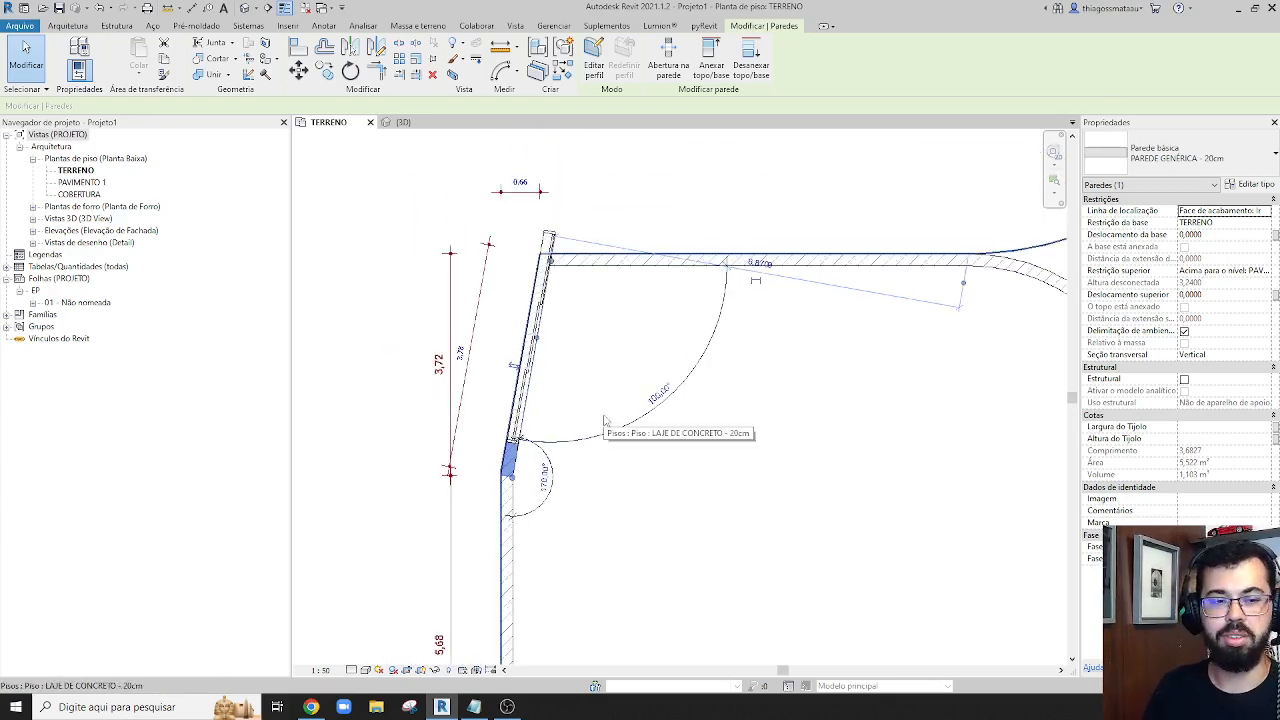
key(ctrl+z)
Set the left wall's angle at the large room's lower-left corner to 91° and remove the invalid dimension references
scroll(642, 384, down, 2)
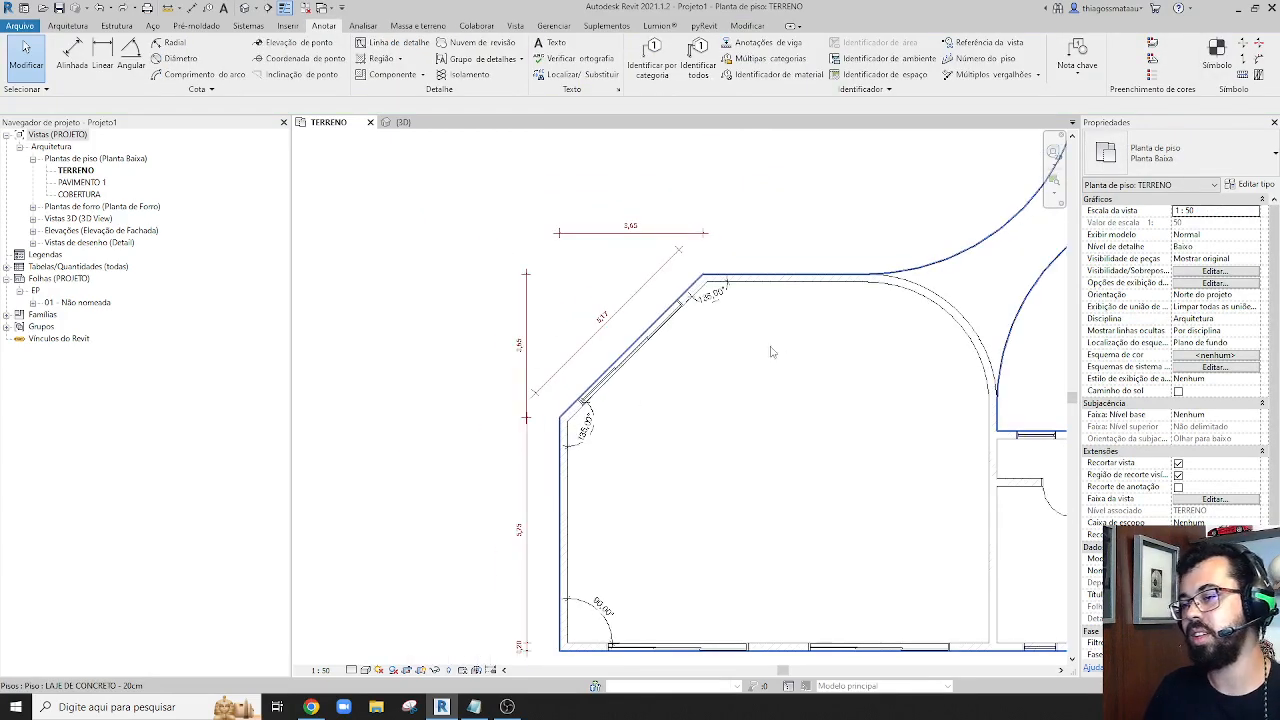
middle_drag(836, 468, 697, 380)
scroll(447, 555, up, 2)
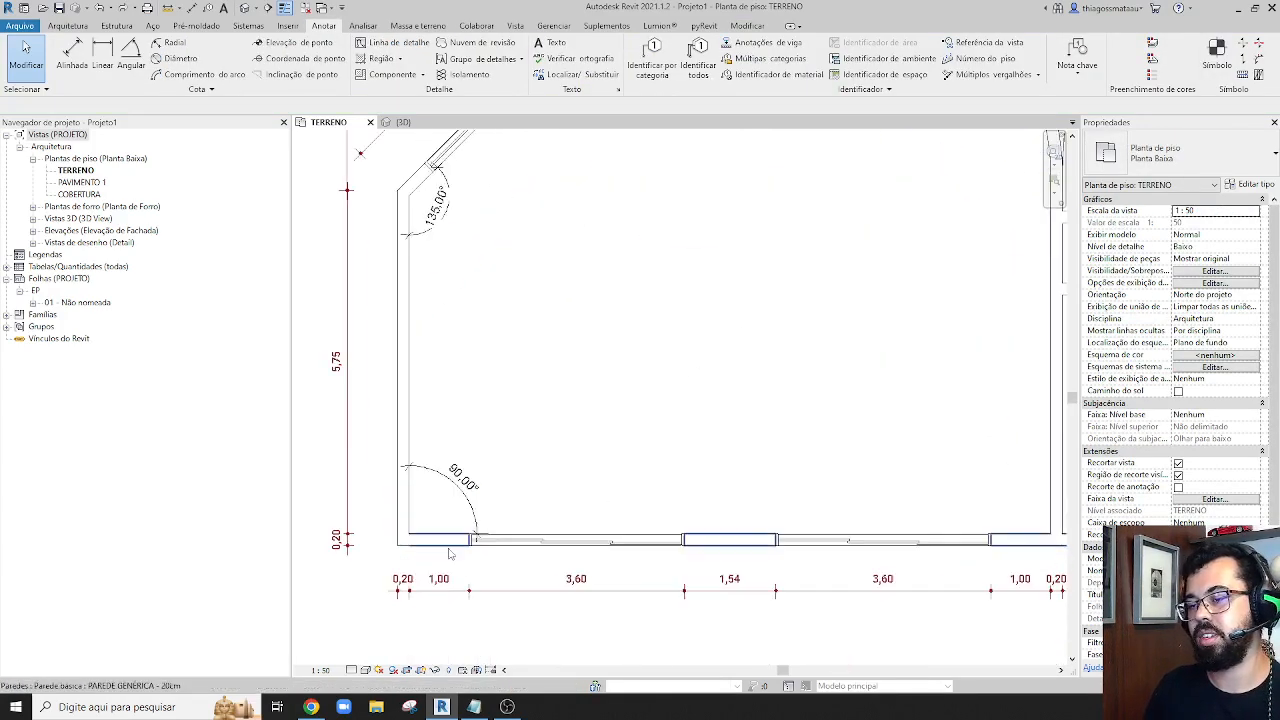
click(406, 519)
click(497, 470)
text(9)
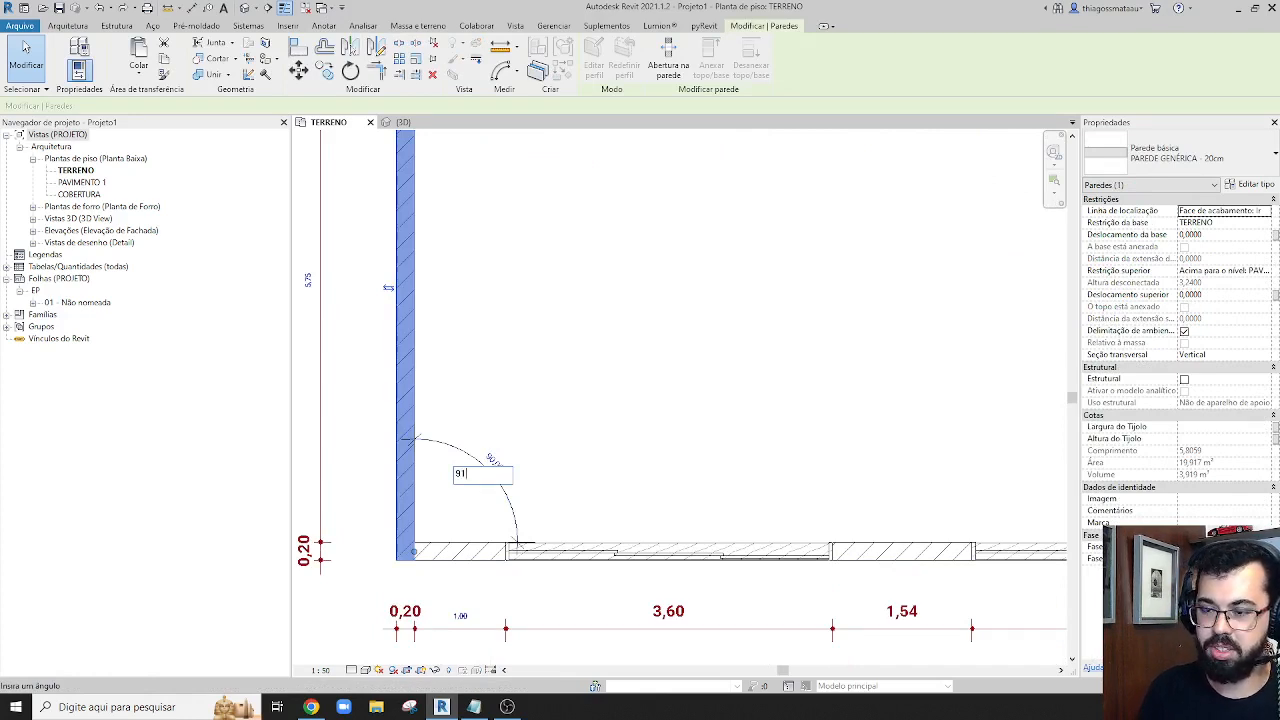
text(1)
key(Return)
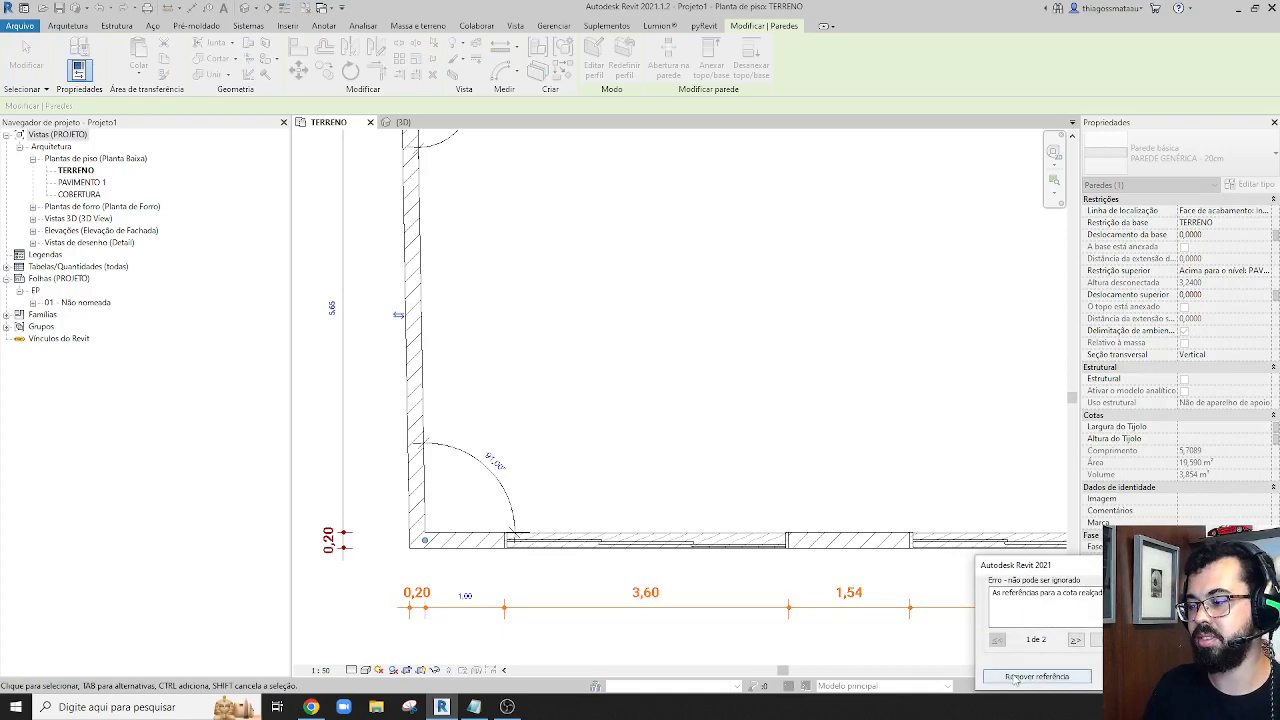
click(1015, 679)
key(Escape)
Delete the leftover wall-thickness dimension below the large room's lower-left corner
scroll(547, 500, down, 2)
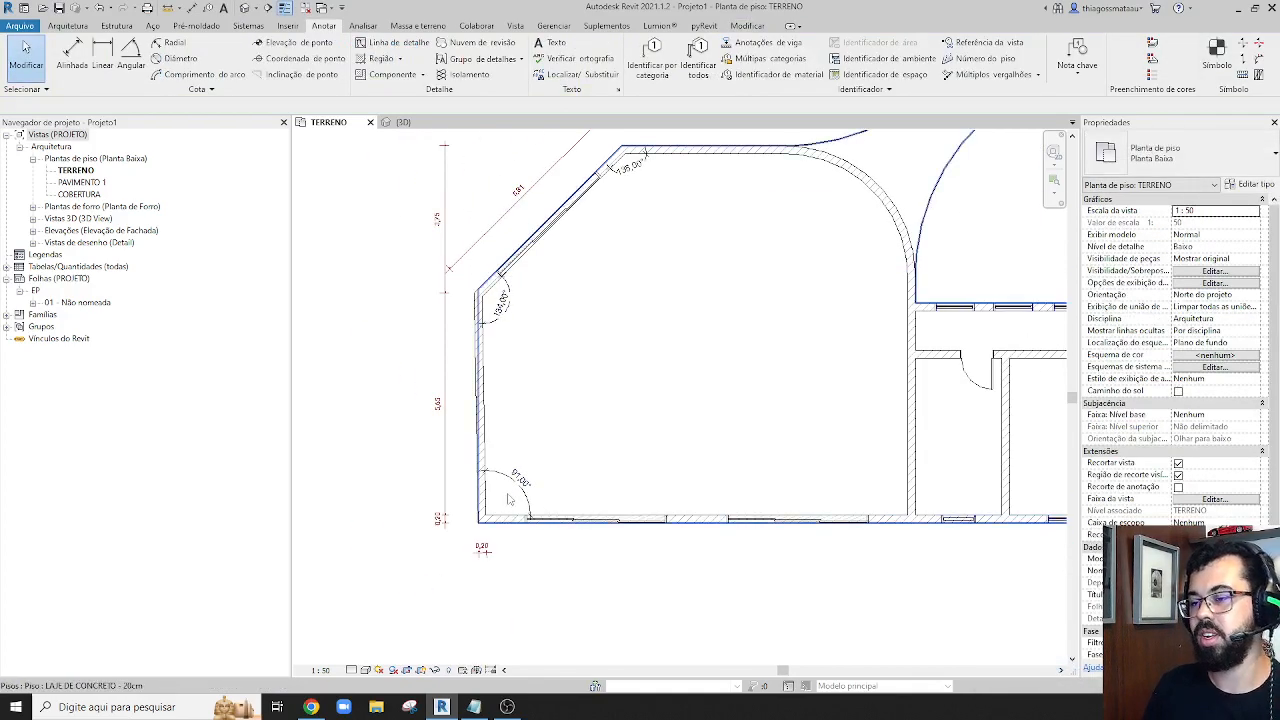
click(481, 555)
key(Delete)
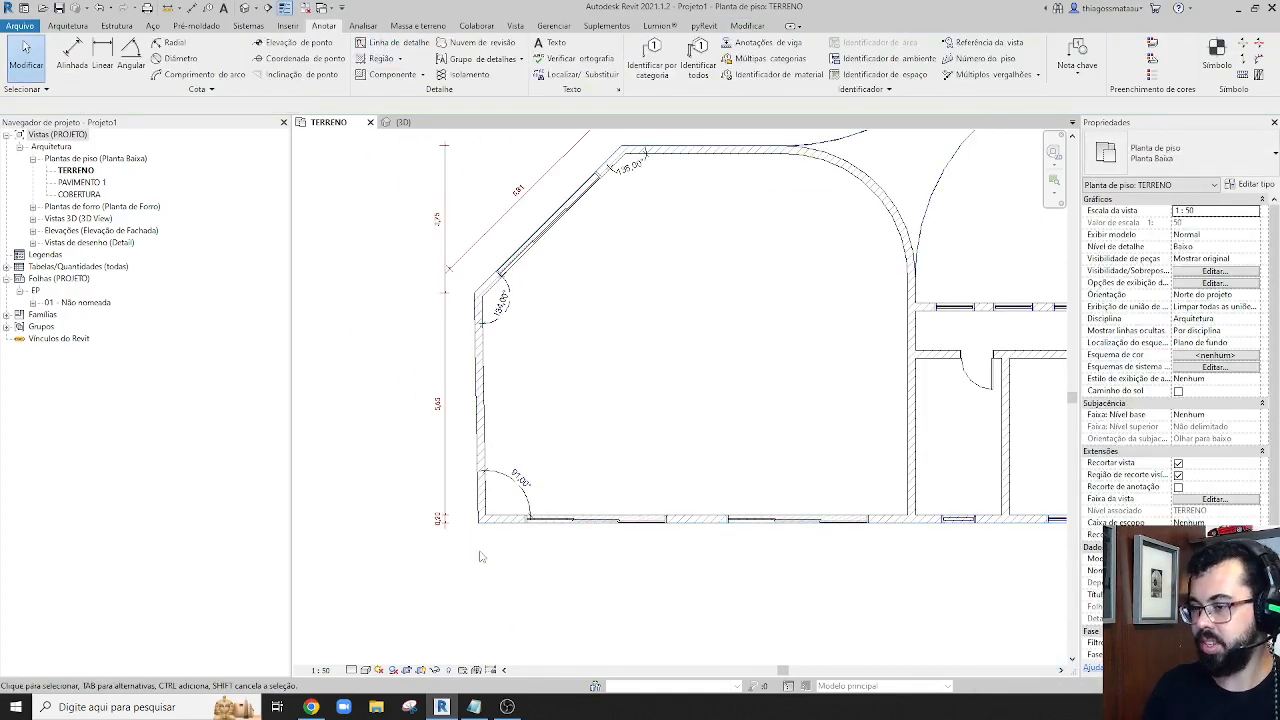
Set the left wall's angle at the large room's lower-left corner to 90,56°
scroll(490, 495, up, 5)
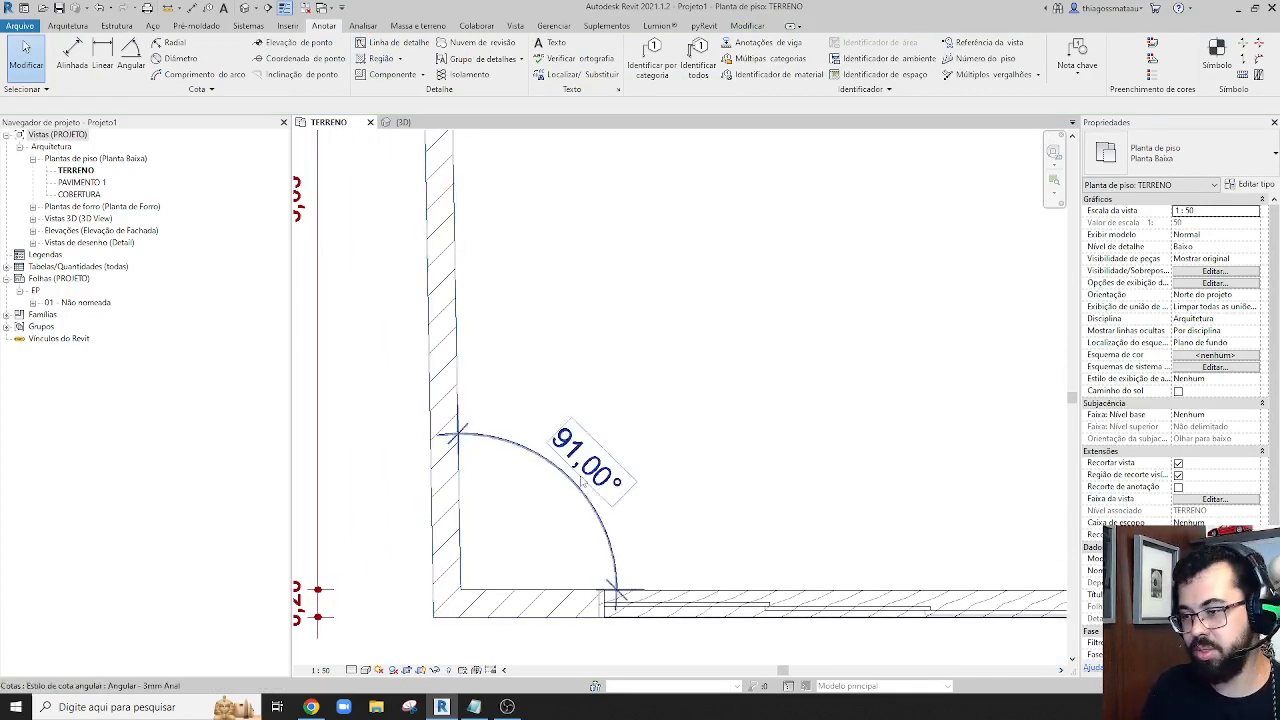
click(445, 495)
click(583, 469)
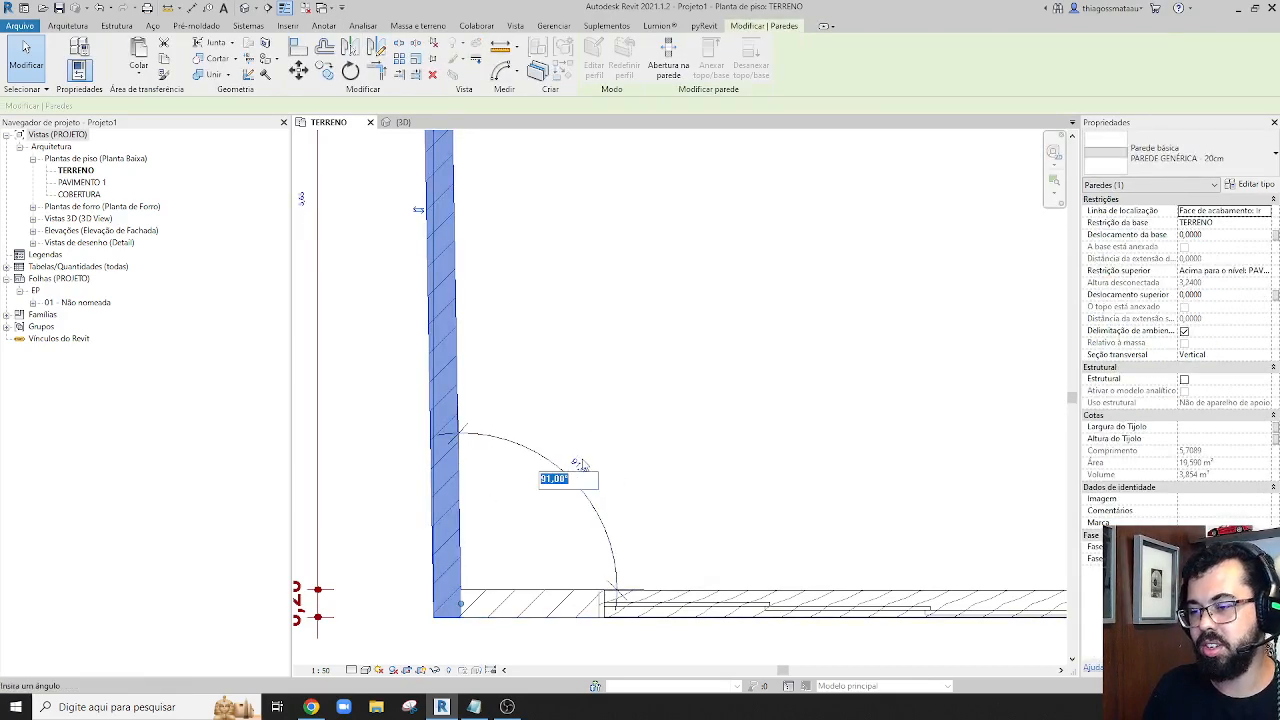
text(90,56)
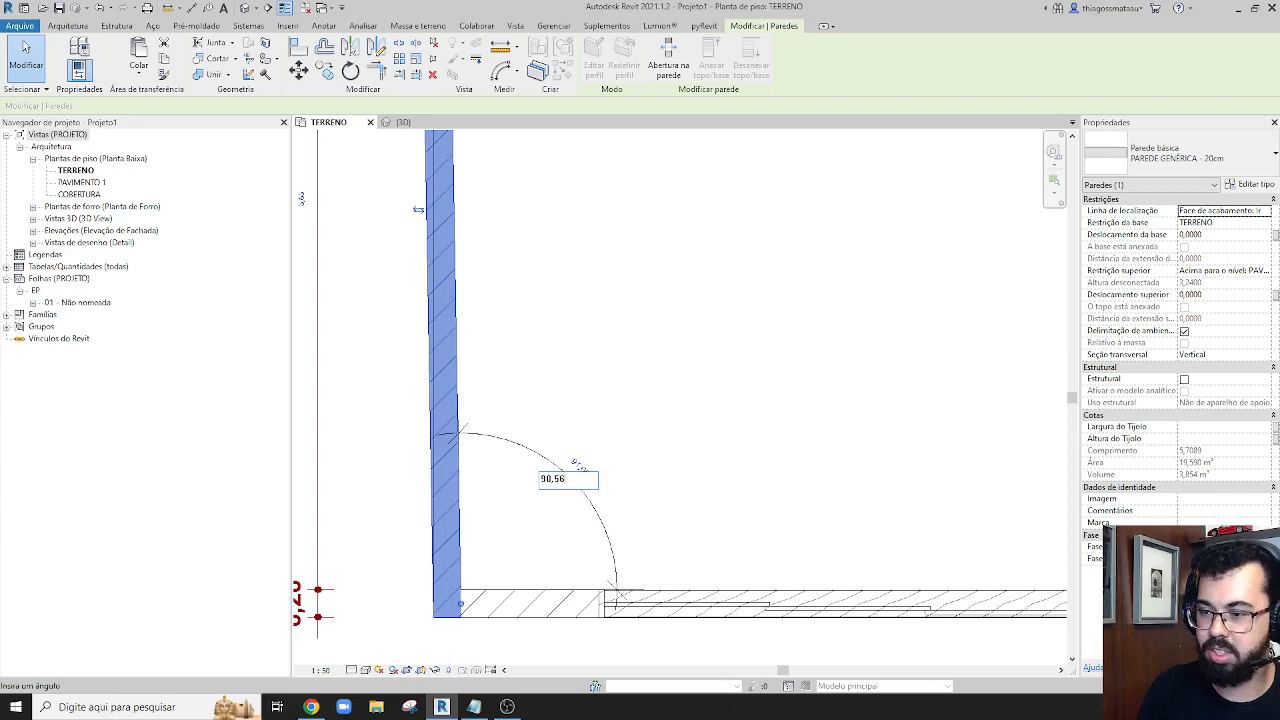
key(Return)
key(Escape)
scroll(553, 488, down, 3)
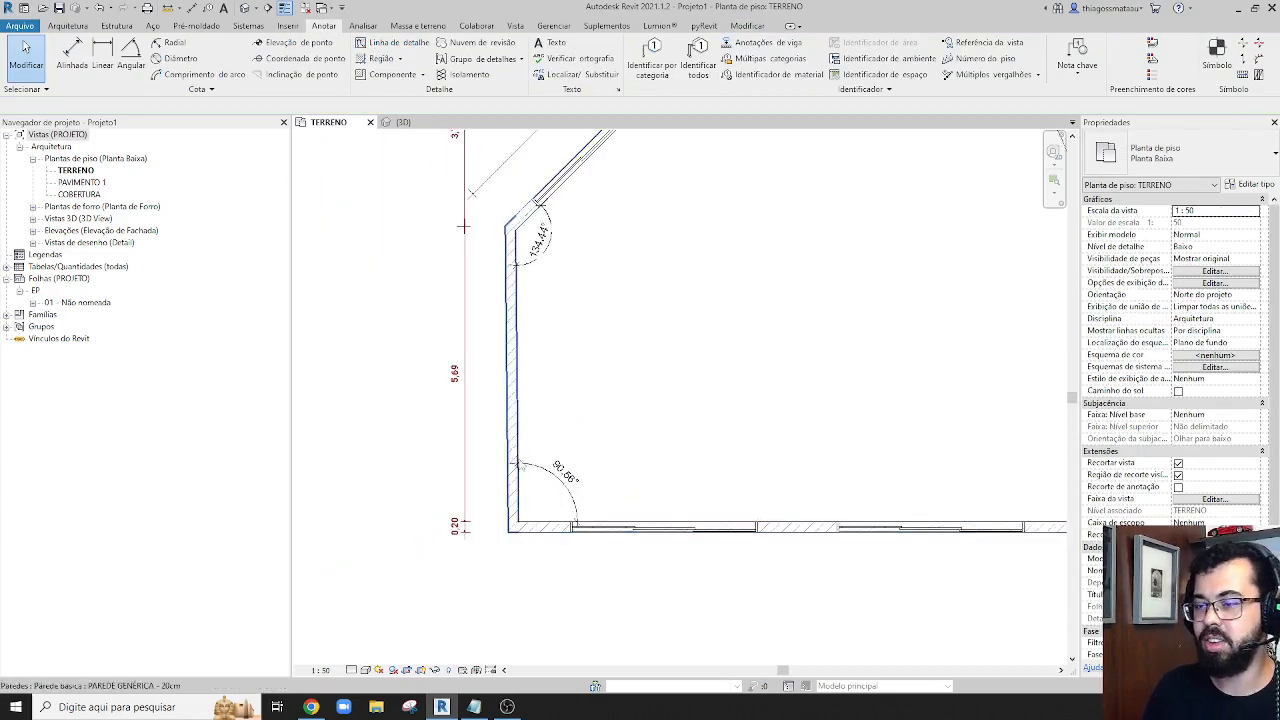
Replace the angular dimension at the large room's lower-left corner with a new one between the inner faces of the left and bottom walls
scroll(549, 445, up, 3)
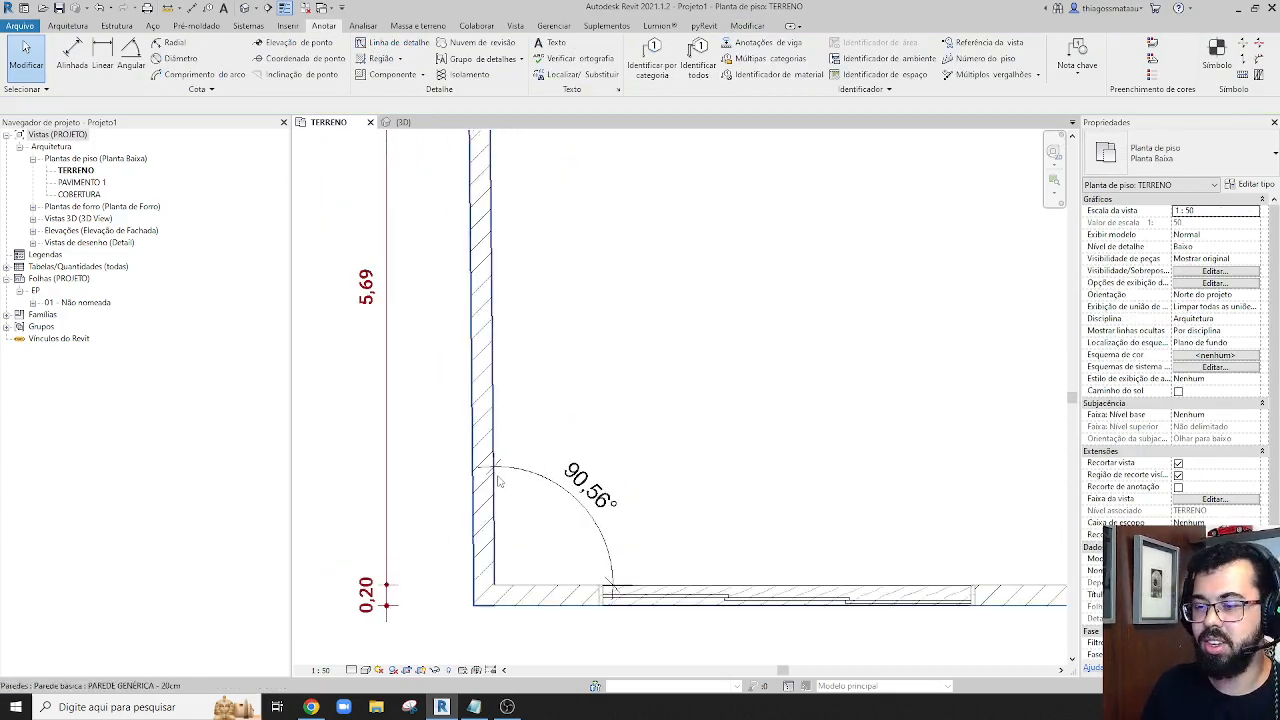
click(561, 500)
key(Delete)
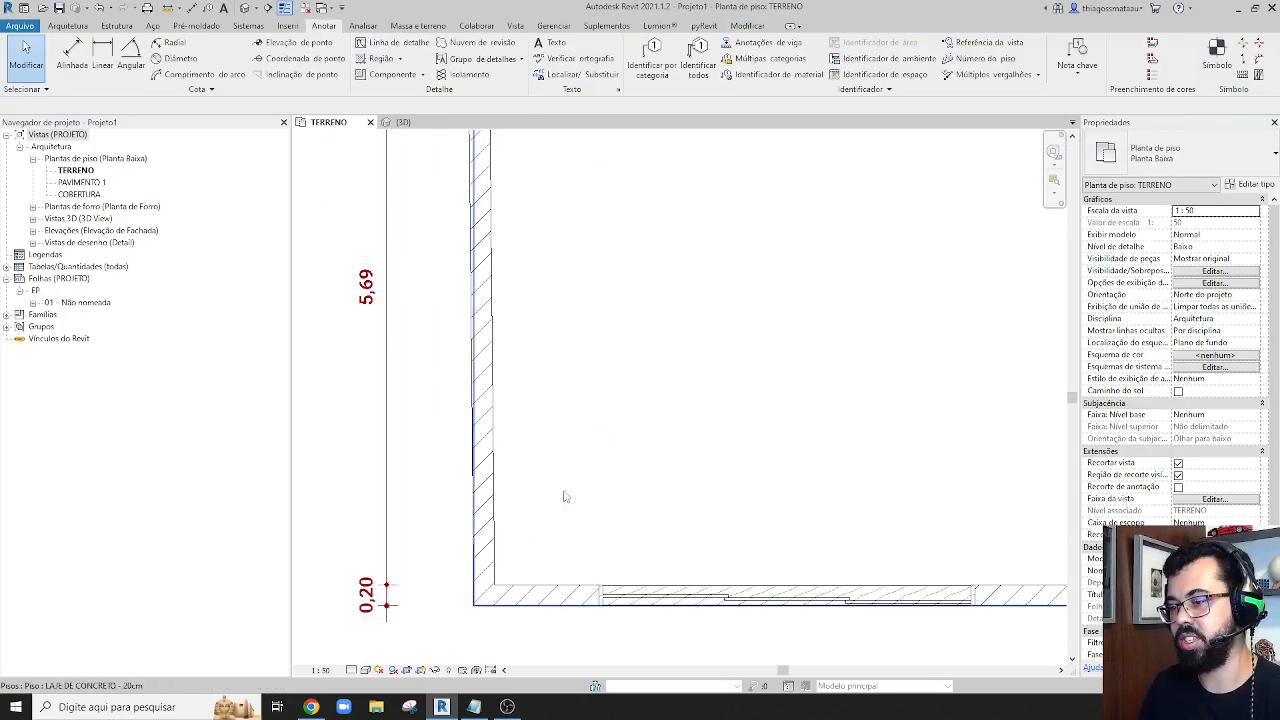
click(130, 65)
click(492, 523)
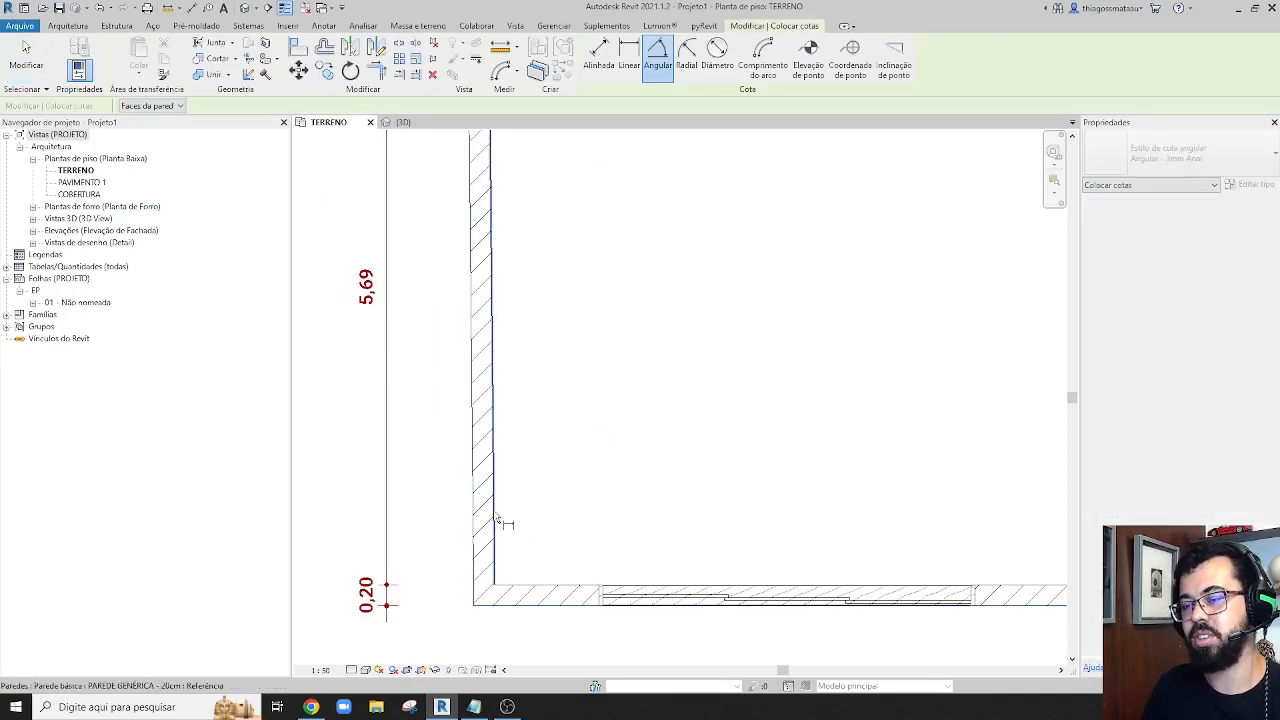
click(543, 586)
click(615, 510)
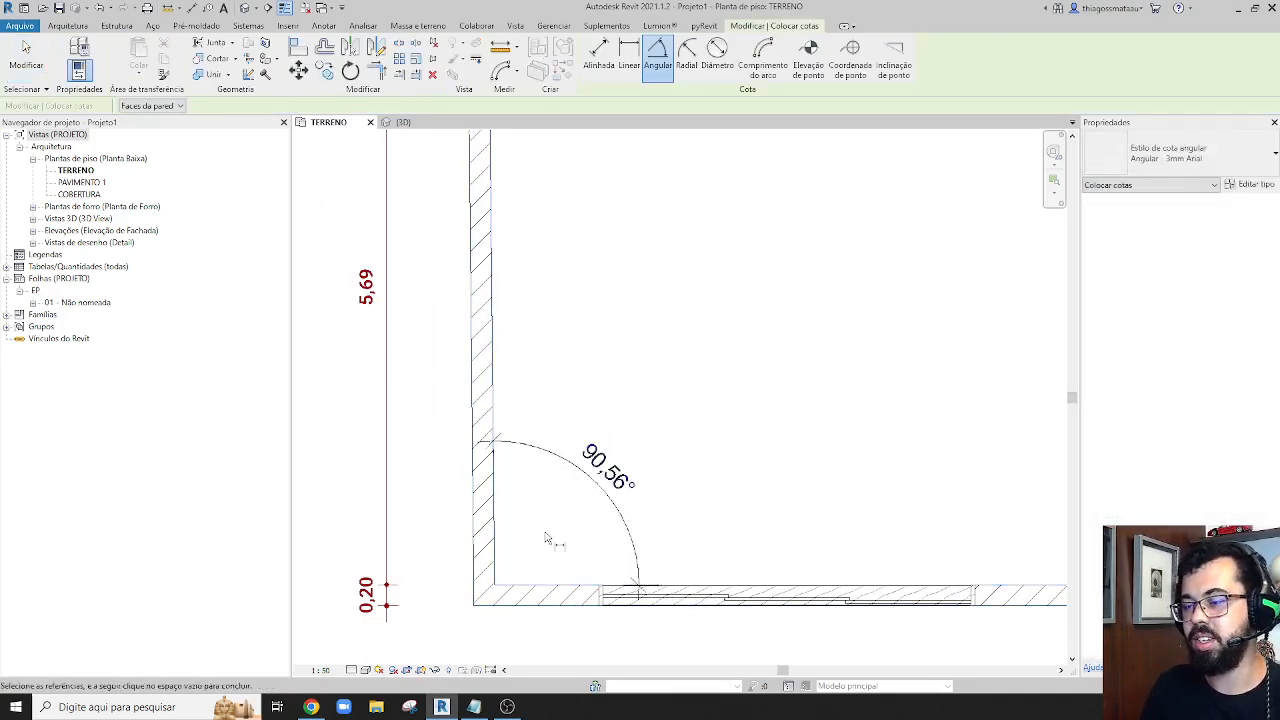
key(Escape)
key(Escape)
Set the left wall's angle at the large room's lower-left corner back to 90°
click(483, 530)
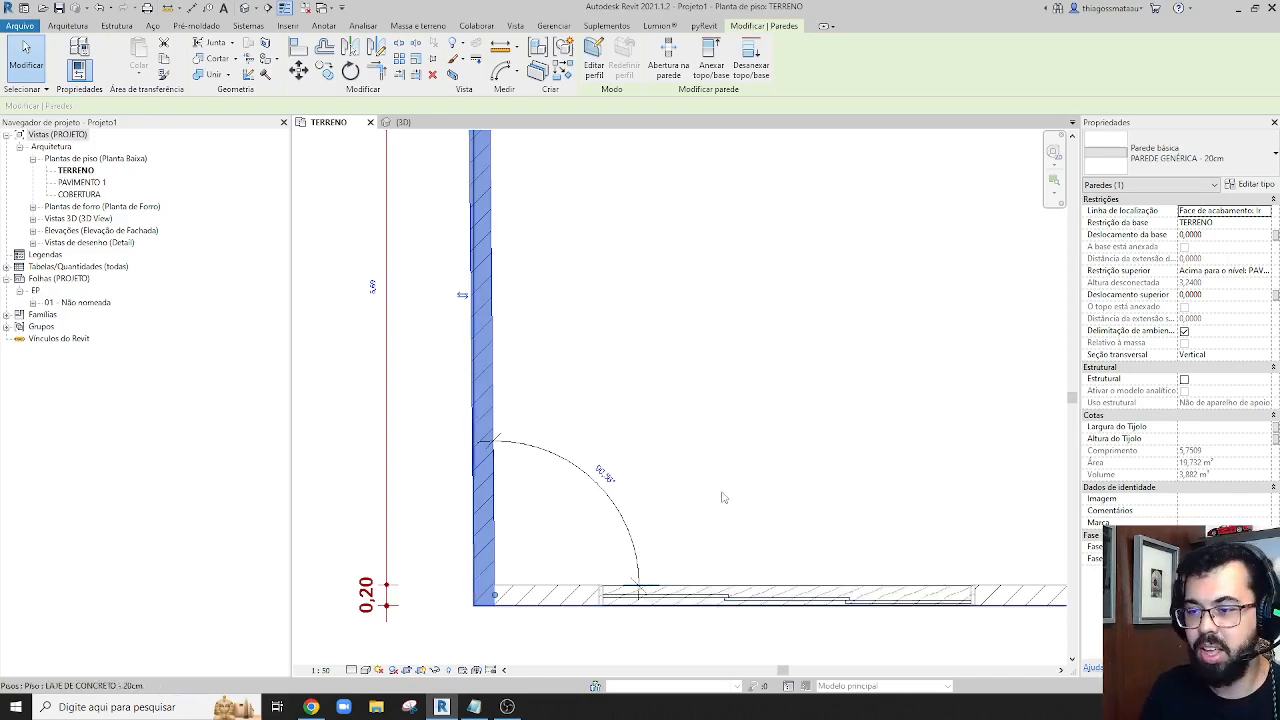
key(Escape)
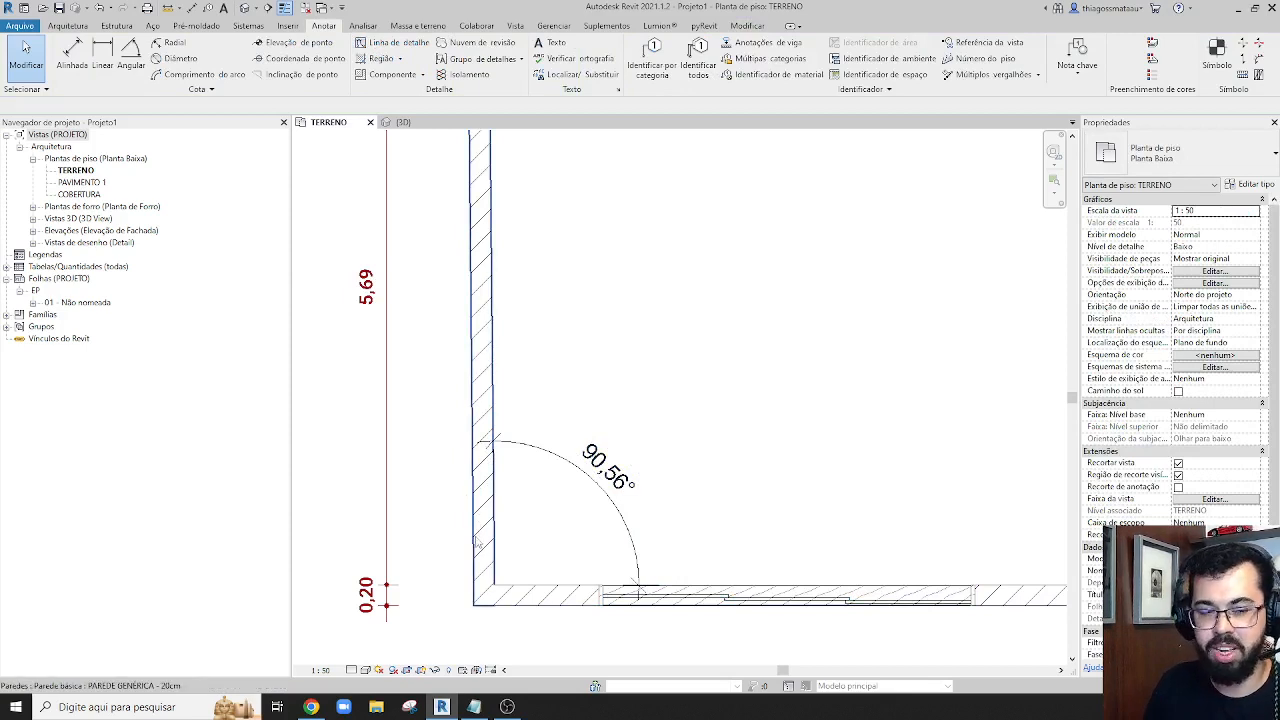
click(490, 497)
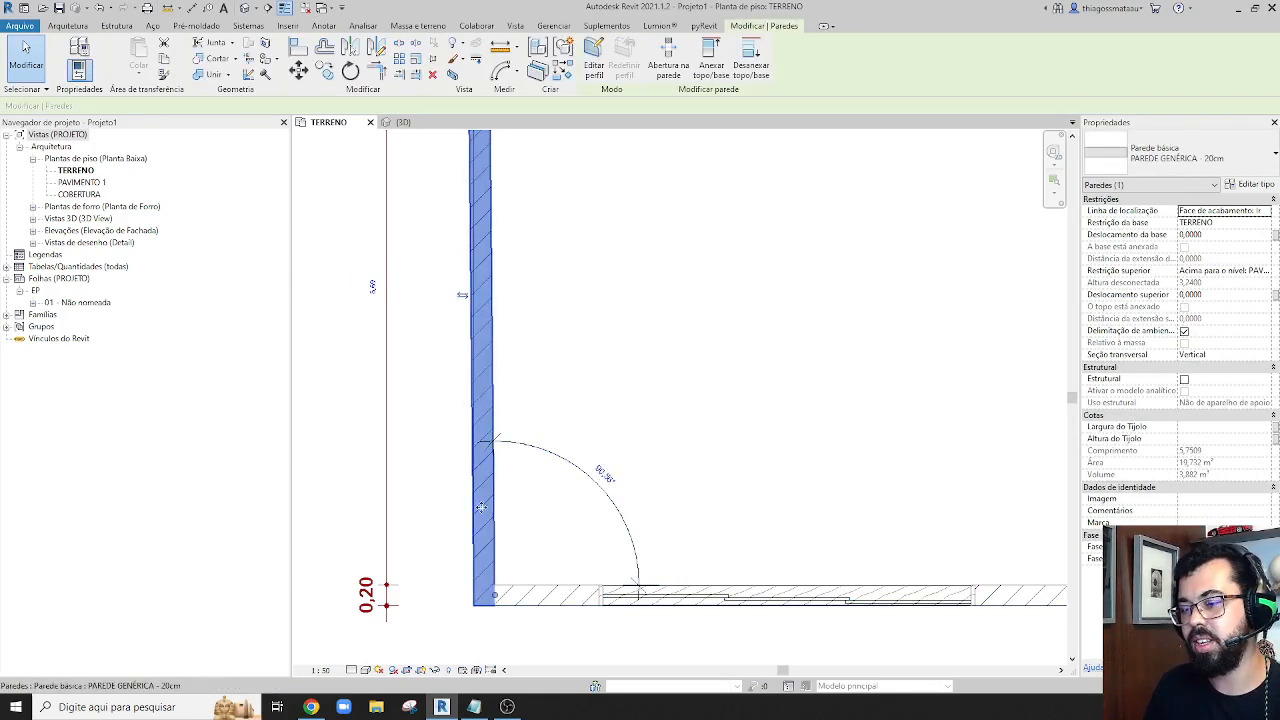
click(612, 475)
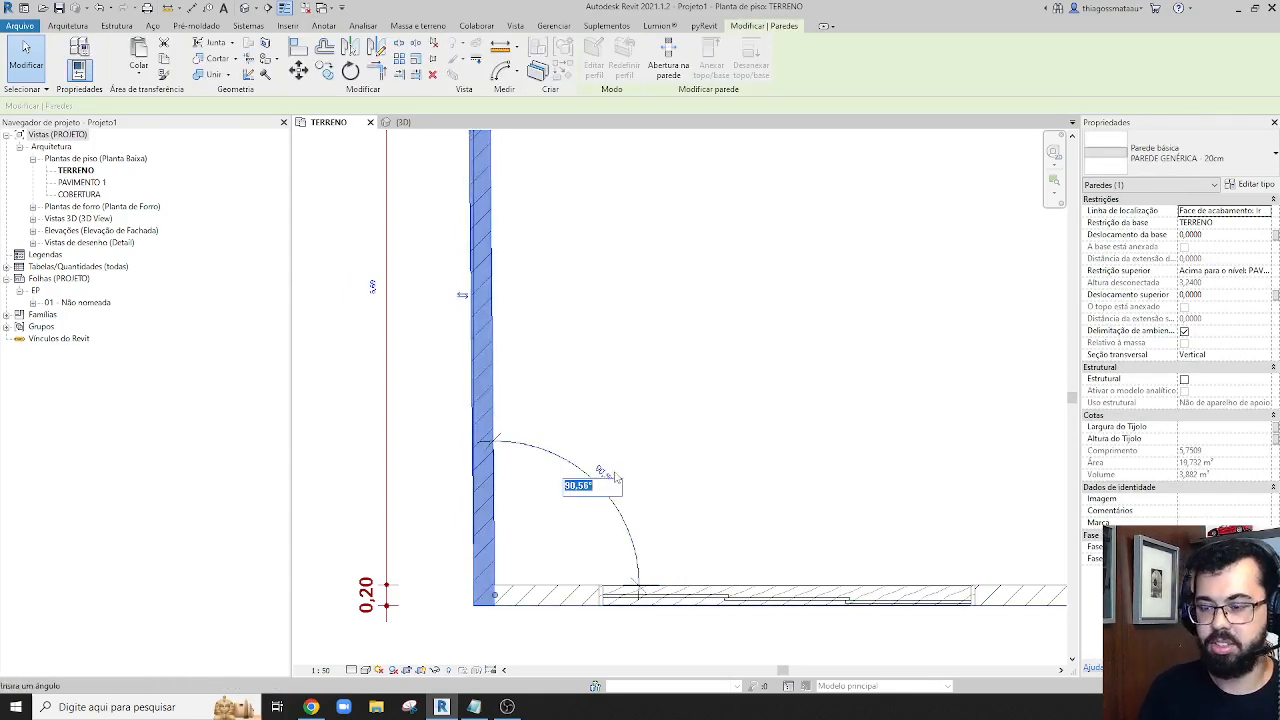
key(Return)
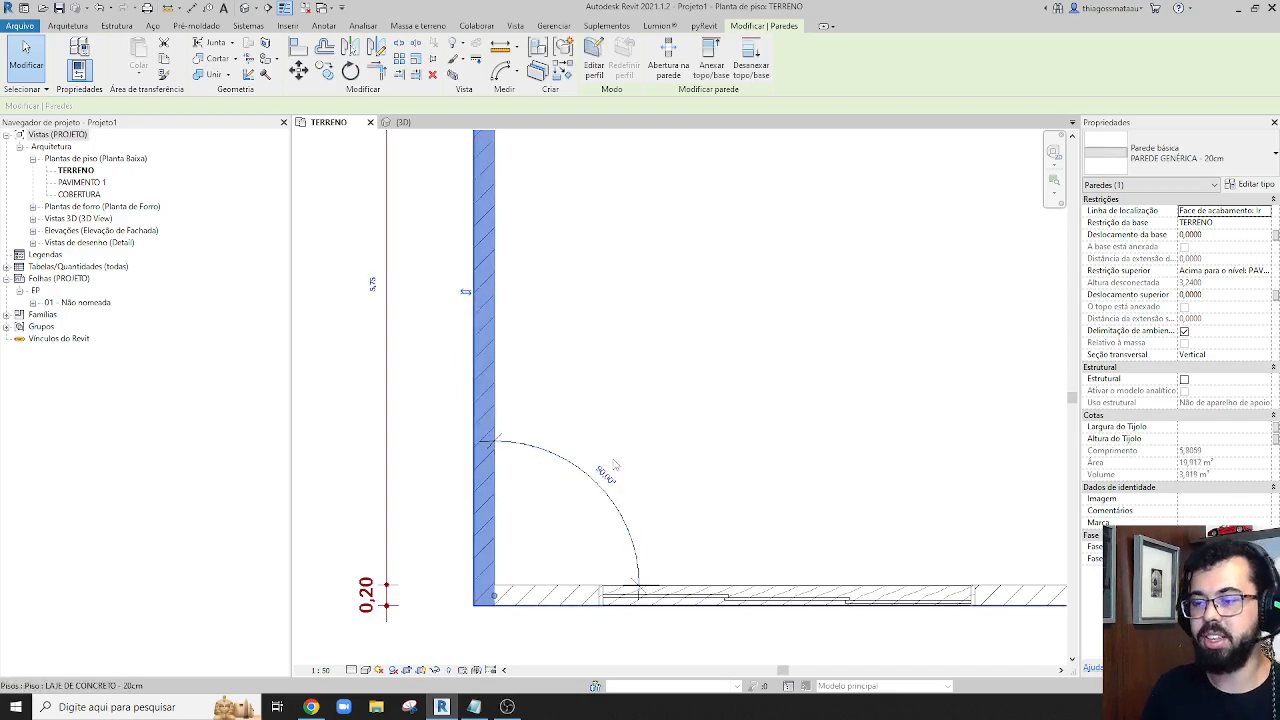
key(Escape)
scroll(602, 442, down, 3)
scroll(602, 442, up, 2)
scroll(610, 460, up, 3)
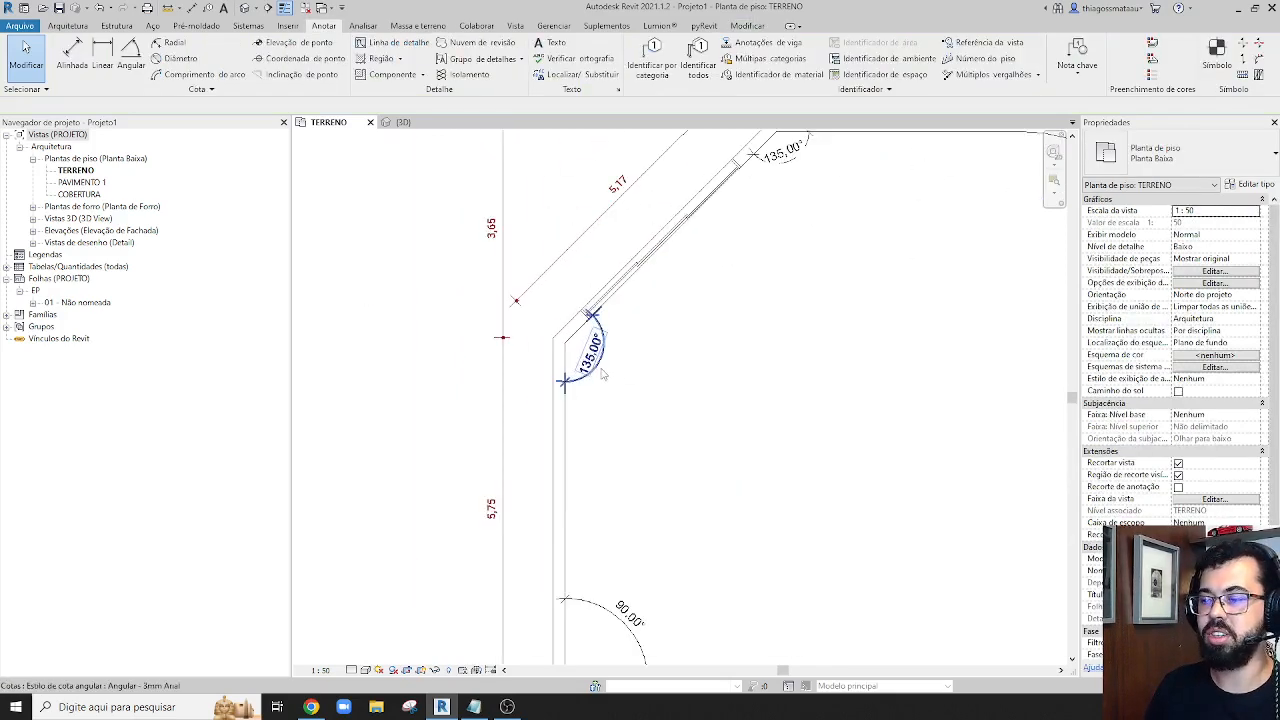
scroll(645, 520, down, 1)
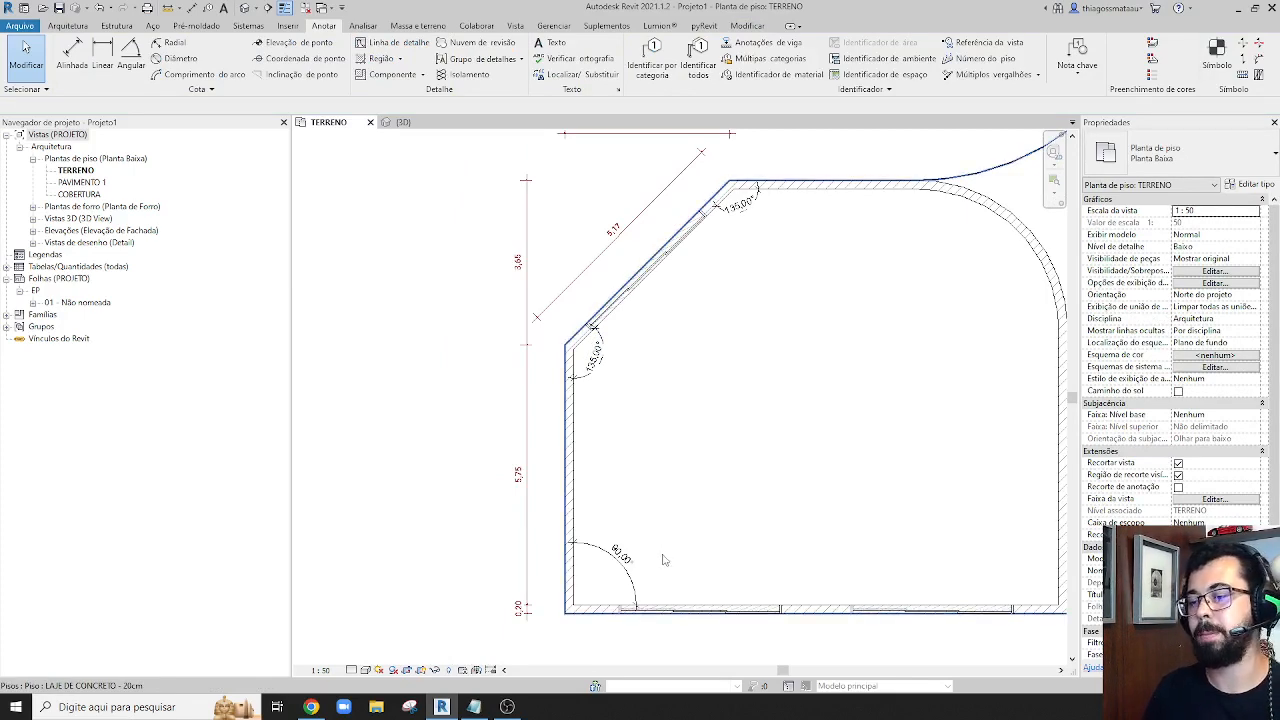
Add radial dimensions to the inner and outer faces of the curved wall at the large room's upper-right corner
scroll(663, 560, down, 2)
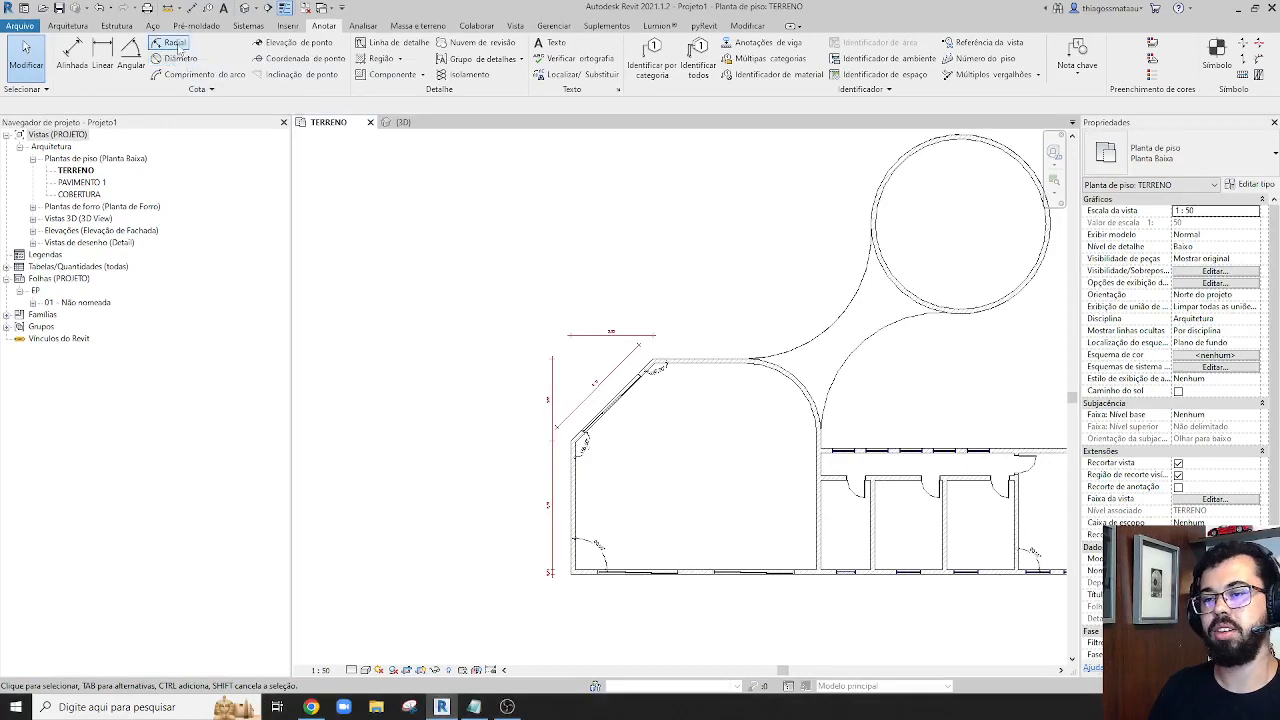
click(190, 85)
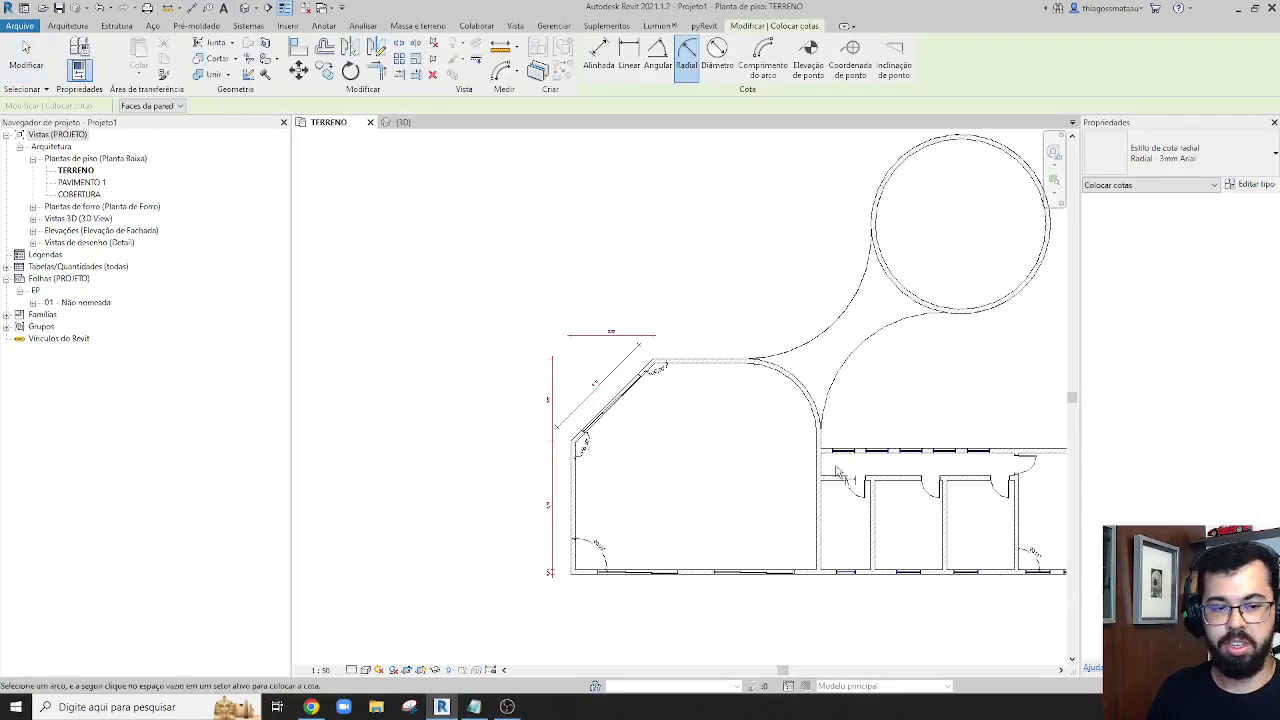
scroll(836, 476, up, 3)
scroll(614, 457, down, 3)
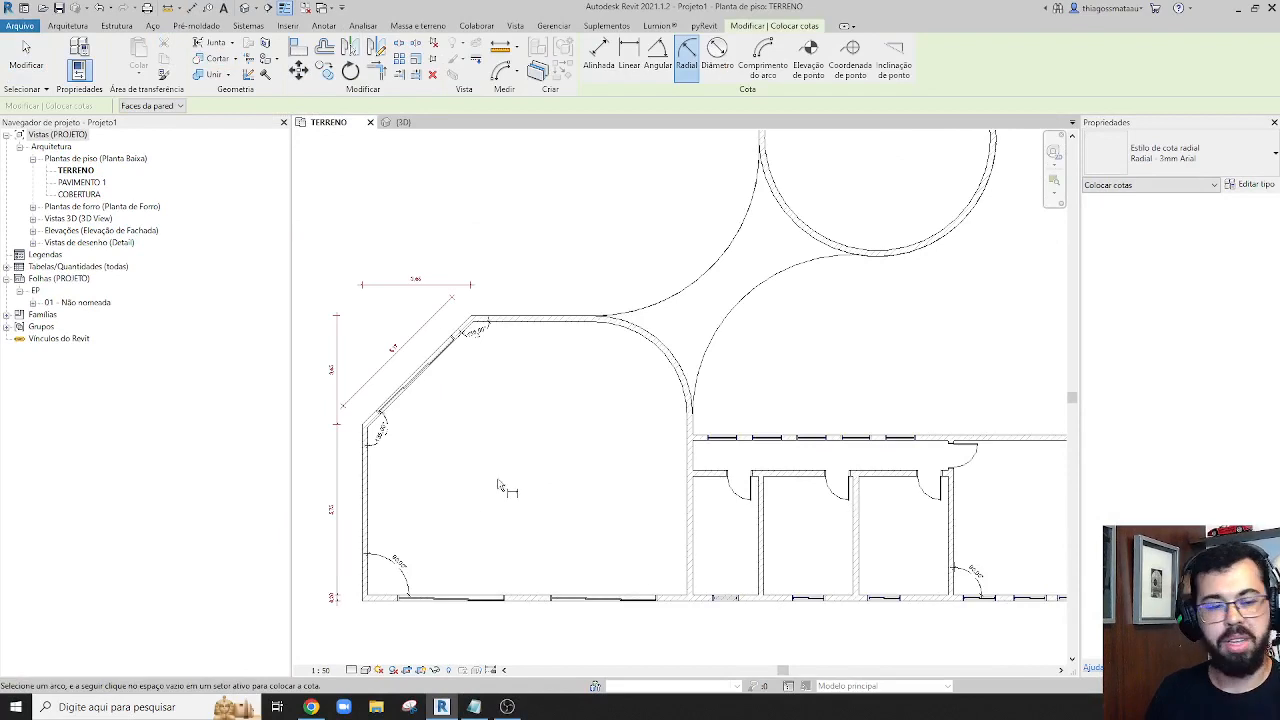
scroll(474, 340, up, 4)
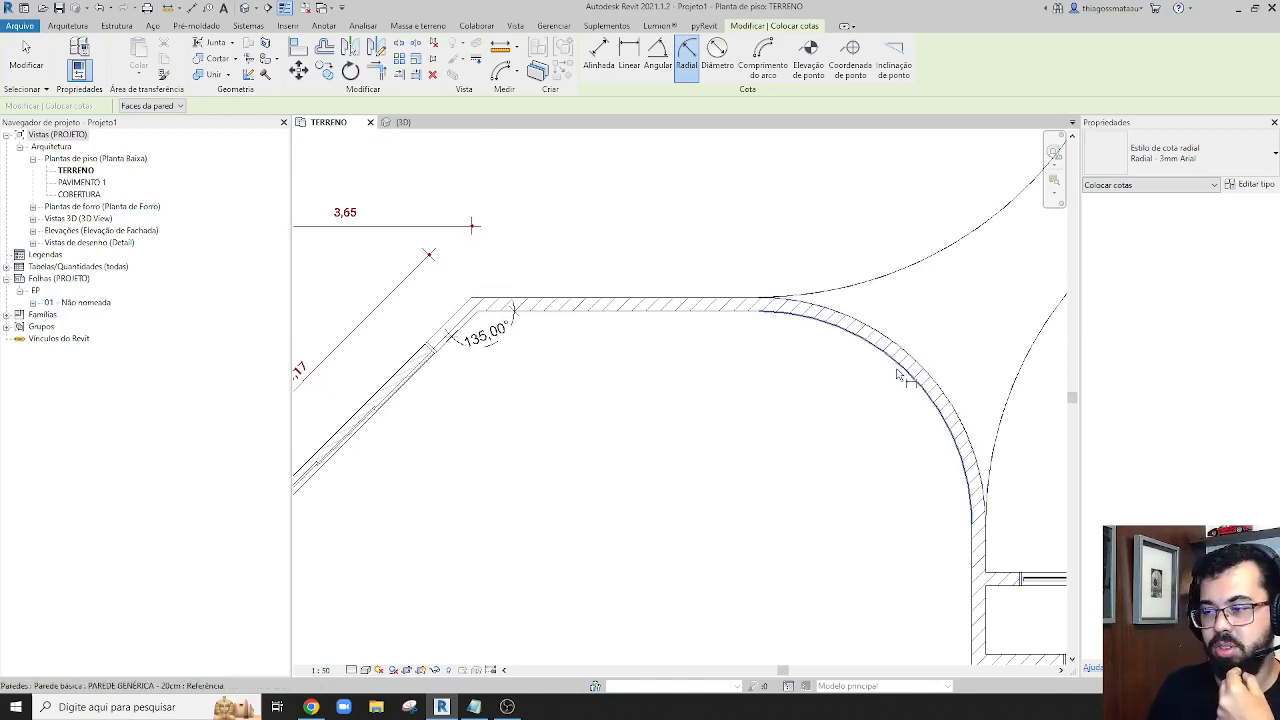
middle_drag(897, 374, 633, 307)
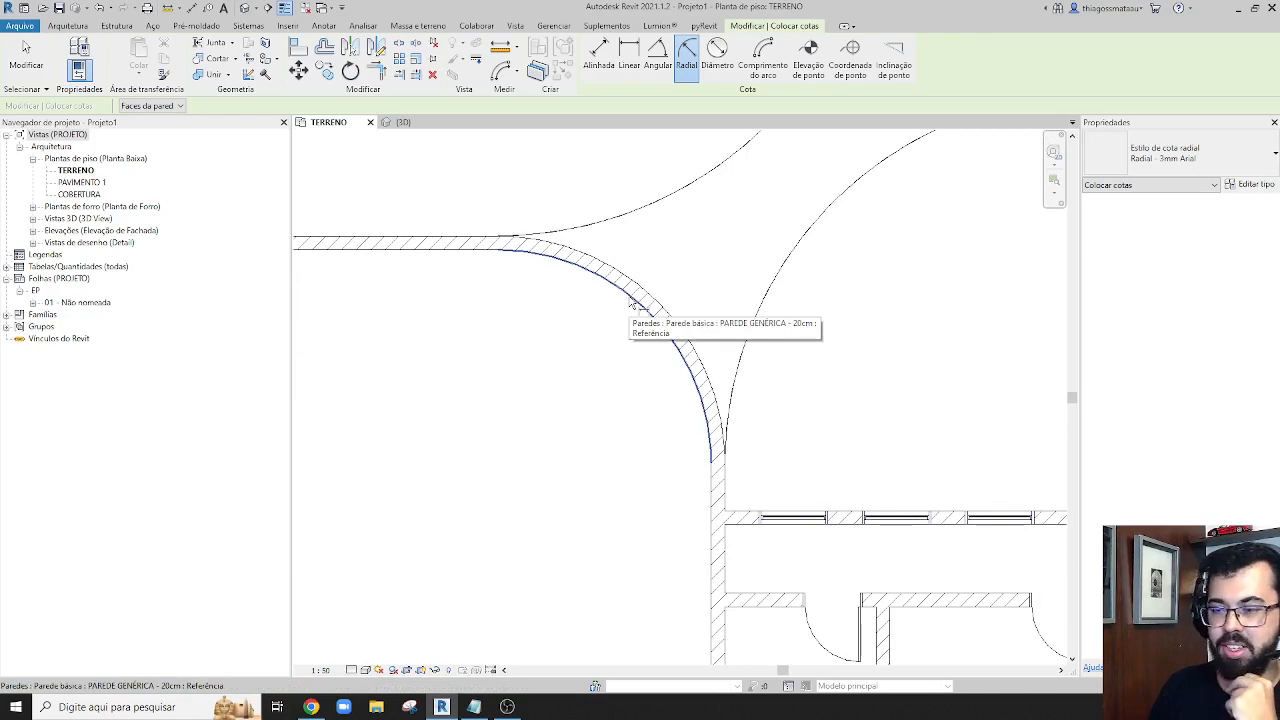
click(632, 303)
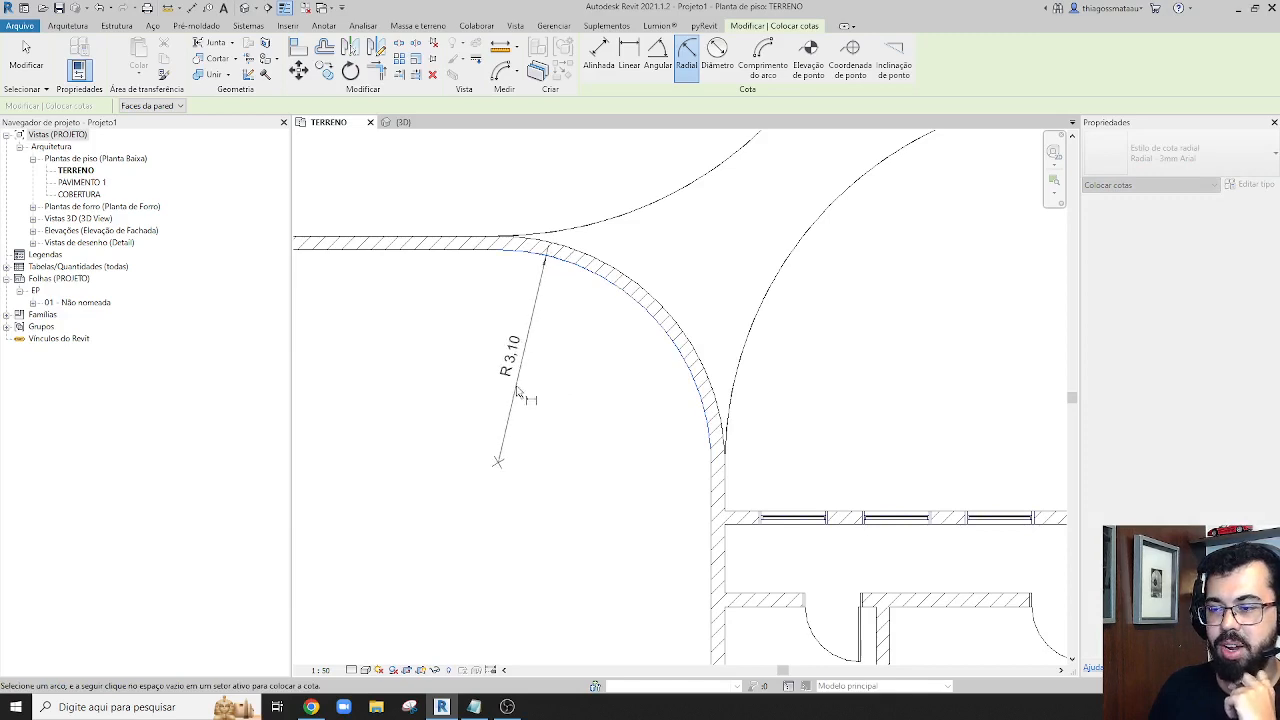
click(508, 394)
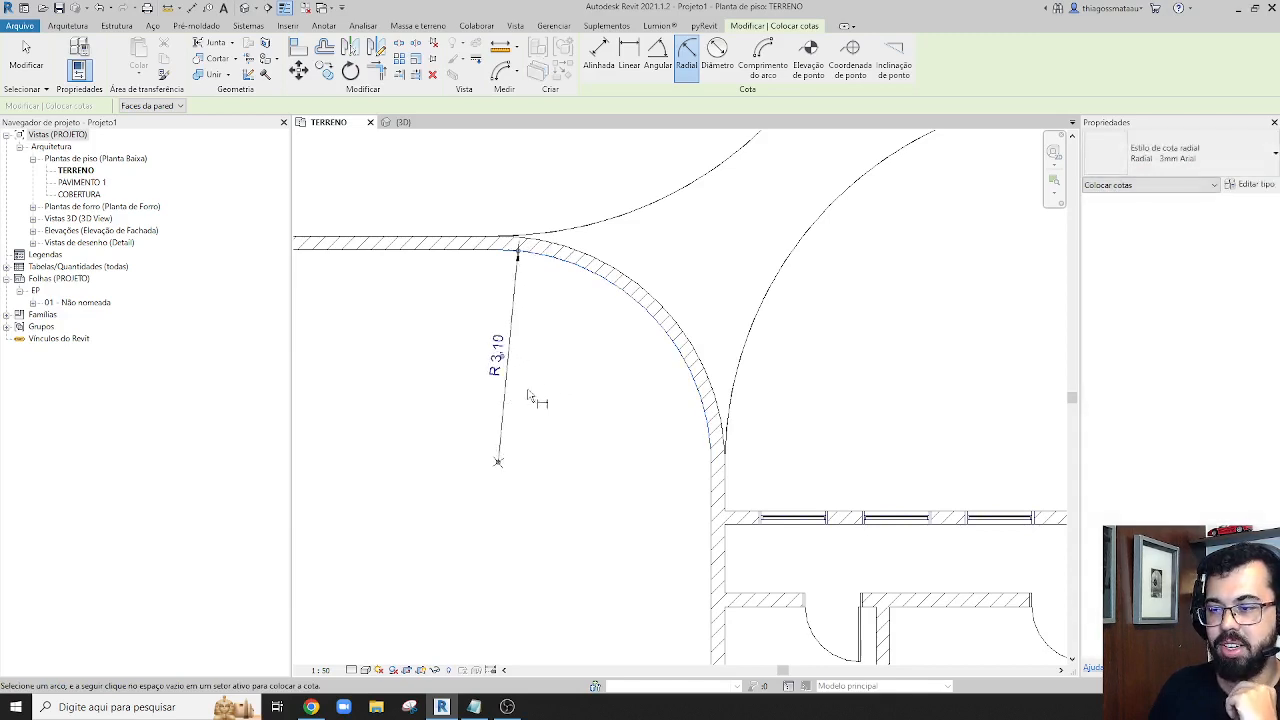
click(650, 301)
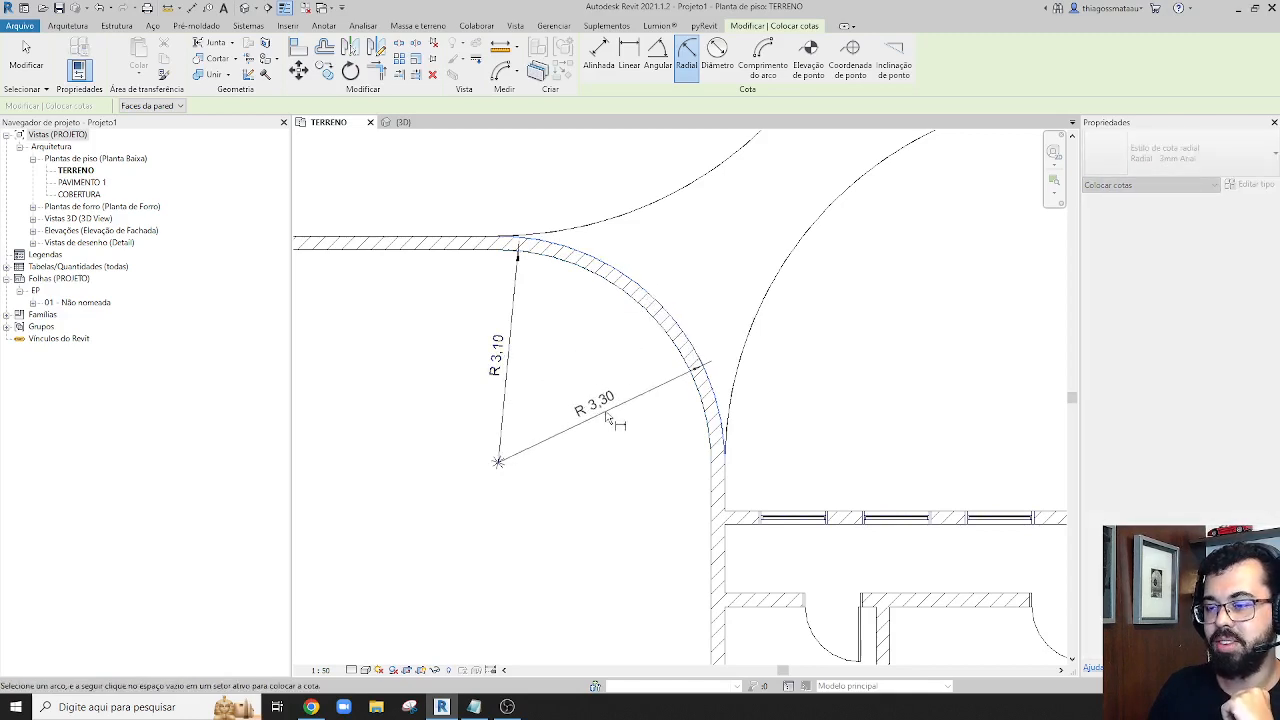
click(607, 418)
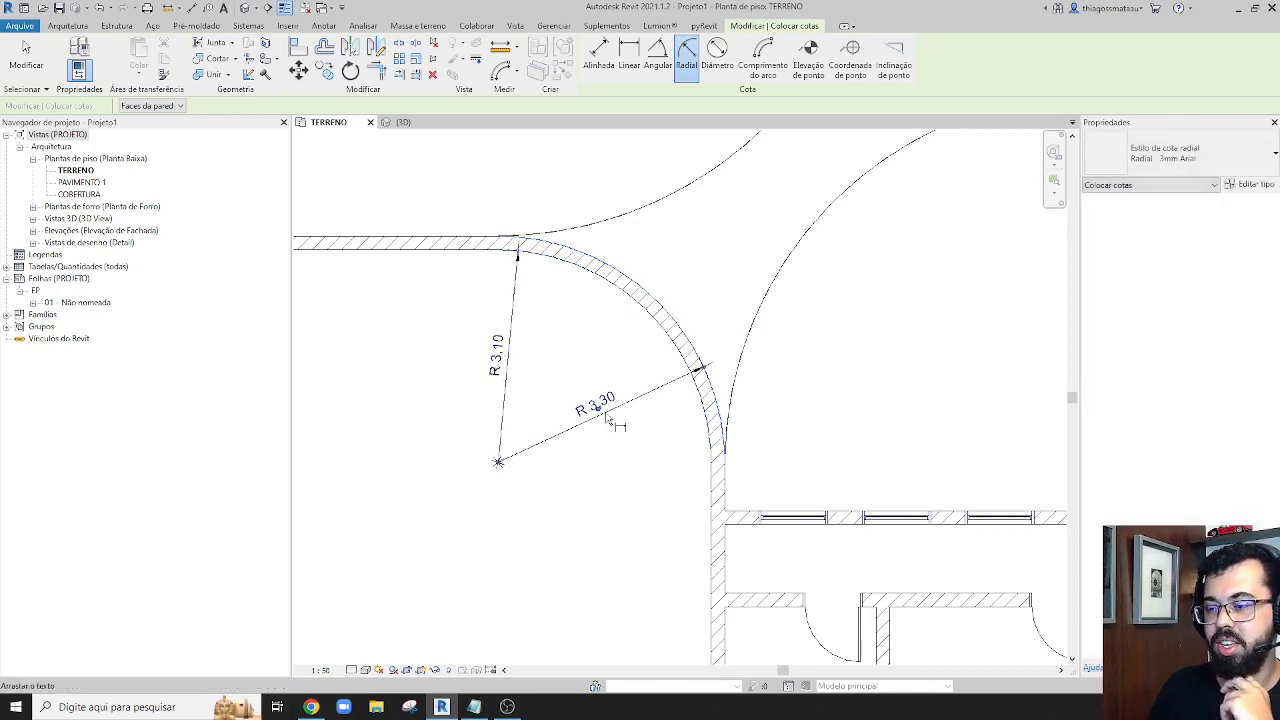
Add radial dimensions to the outer and inner faces of the circular room's wall
scroll(635, 433, down, 3)
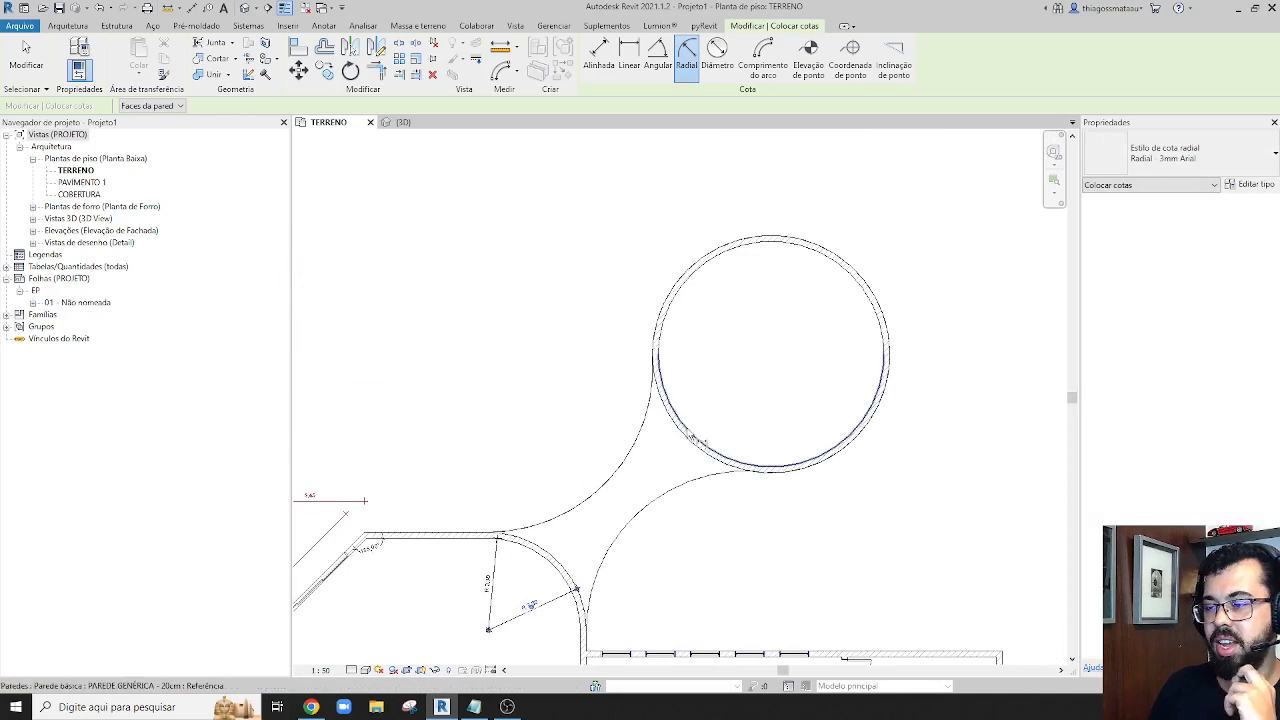
click(686, 442)
scroll(742, 484, up, 4)
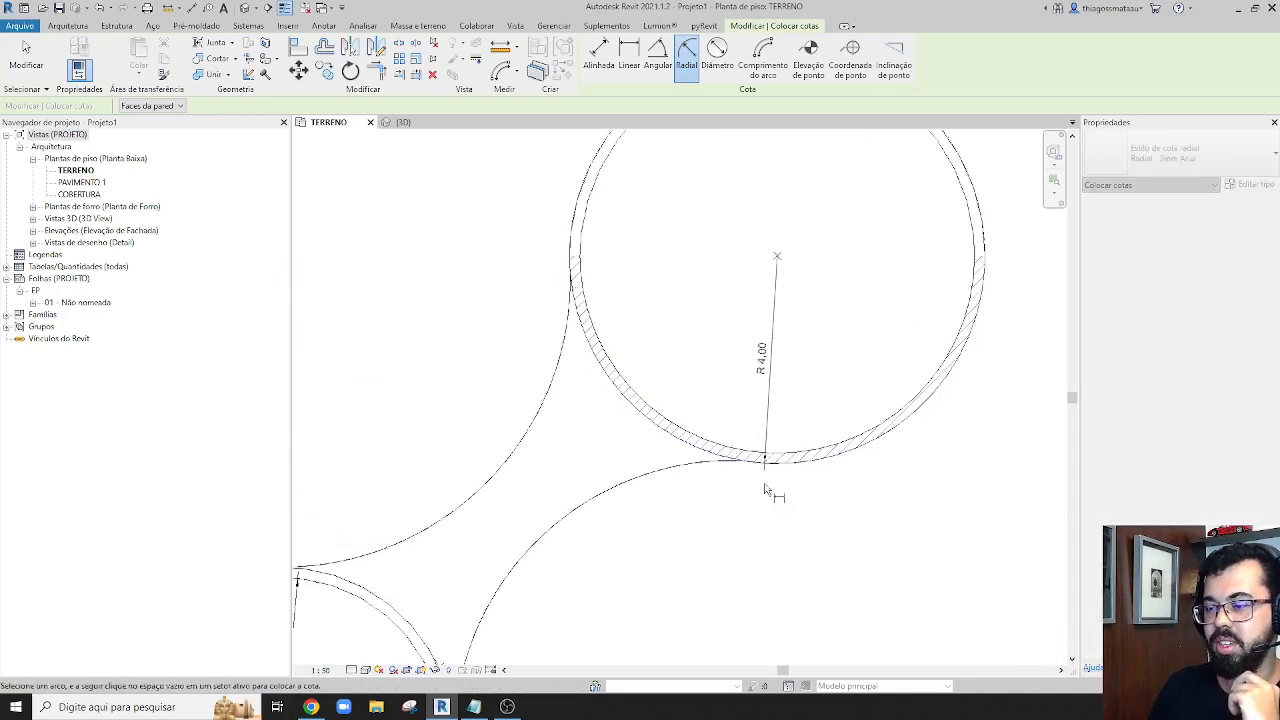
scroll(800, 470, down, 3)
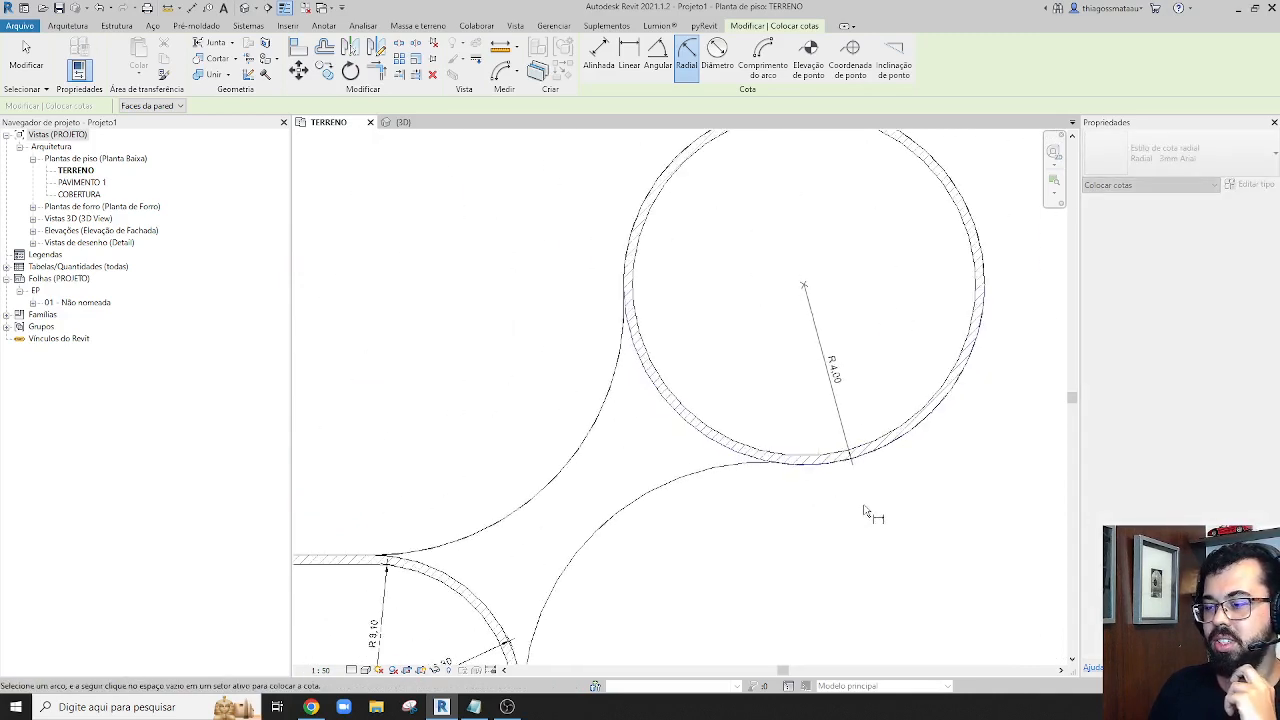
click(866, 512)
click(801, 454)
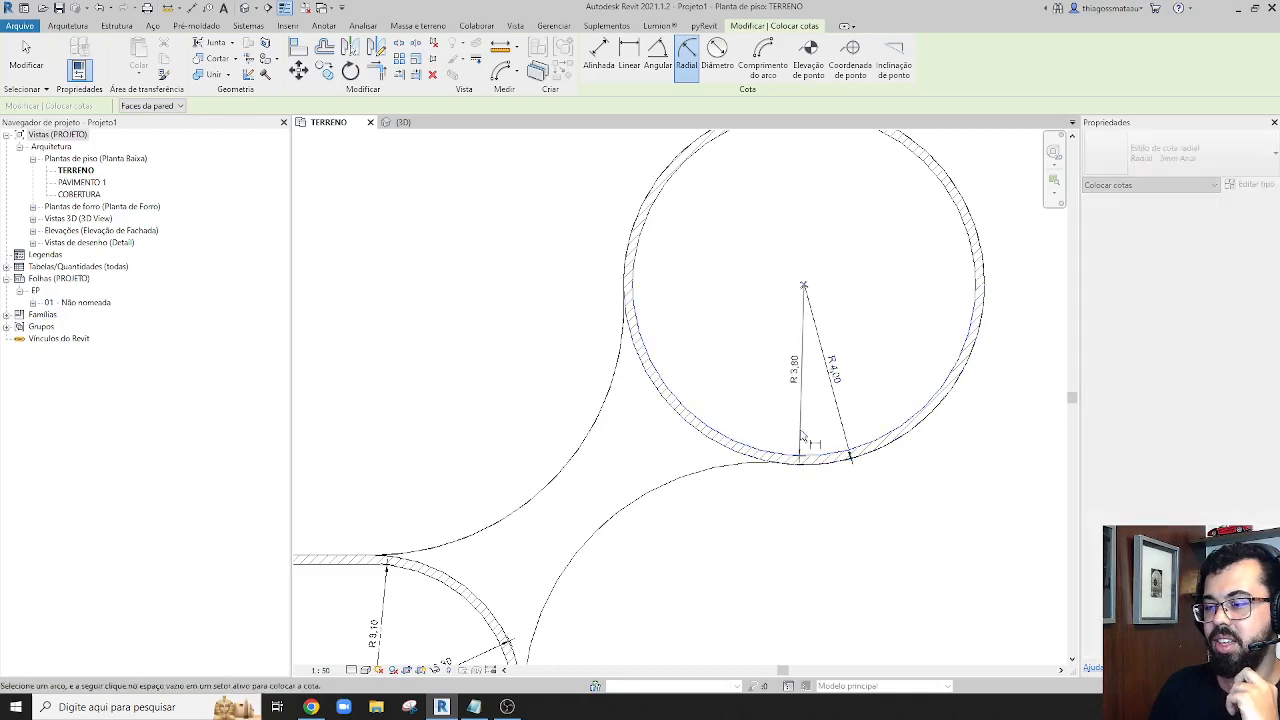
click(787, 412)
scroll(786, 405, down, 3)
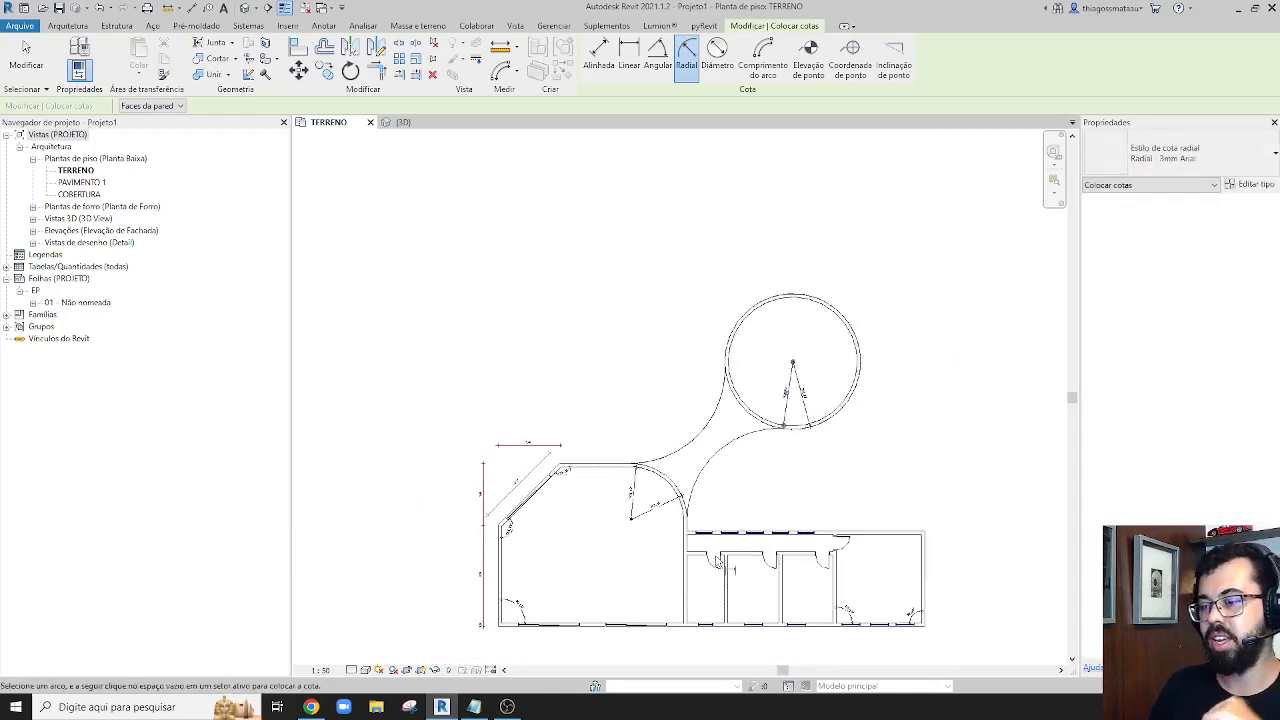
scroll(700, 561, up, 3)
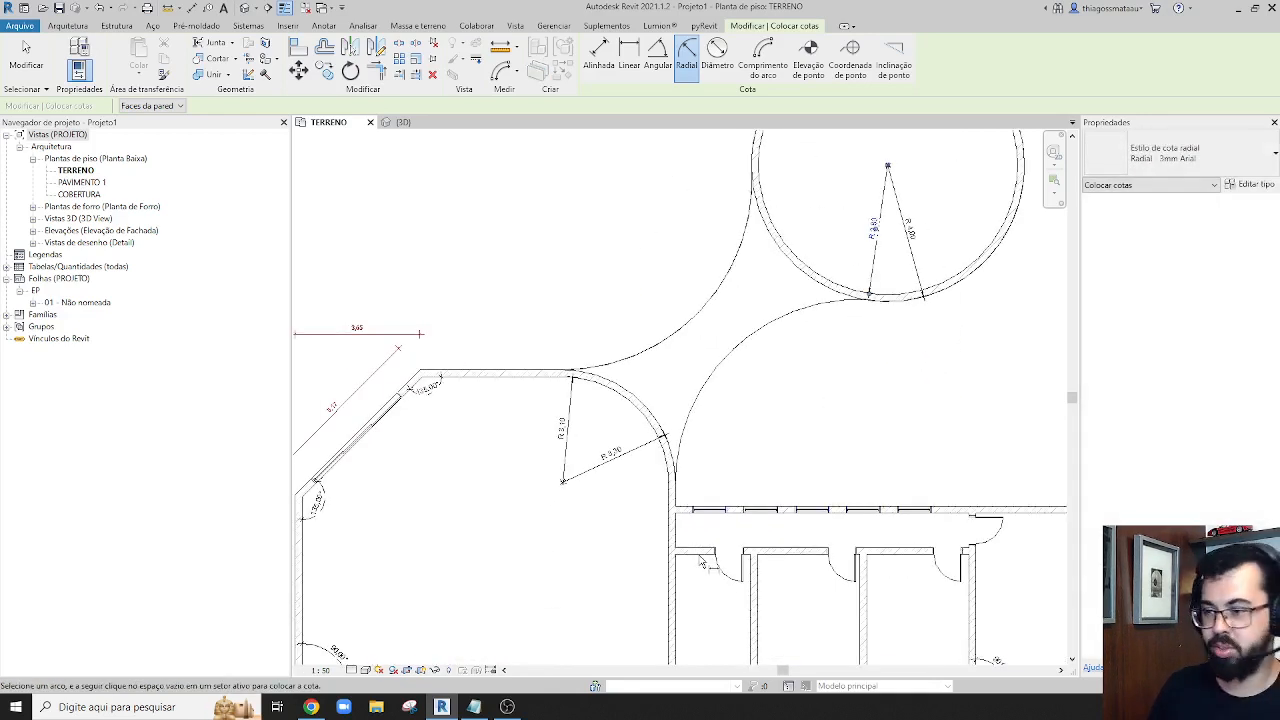
scroll(652, 425, up, 3)
click(655, 400)
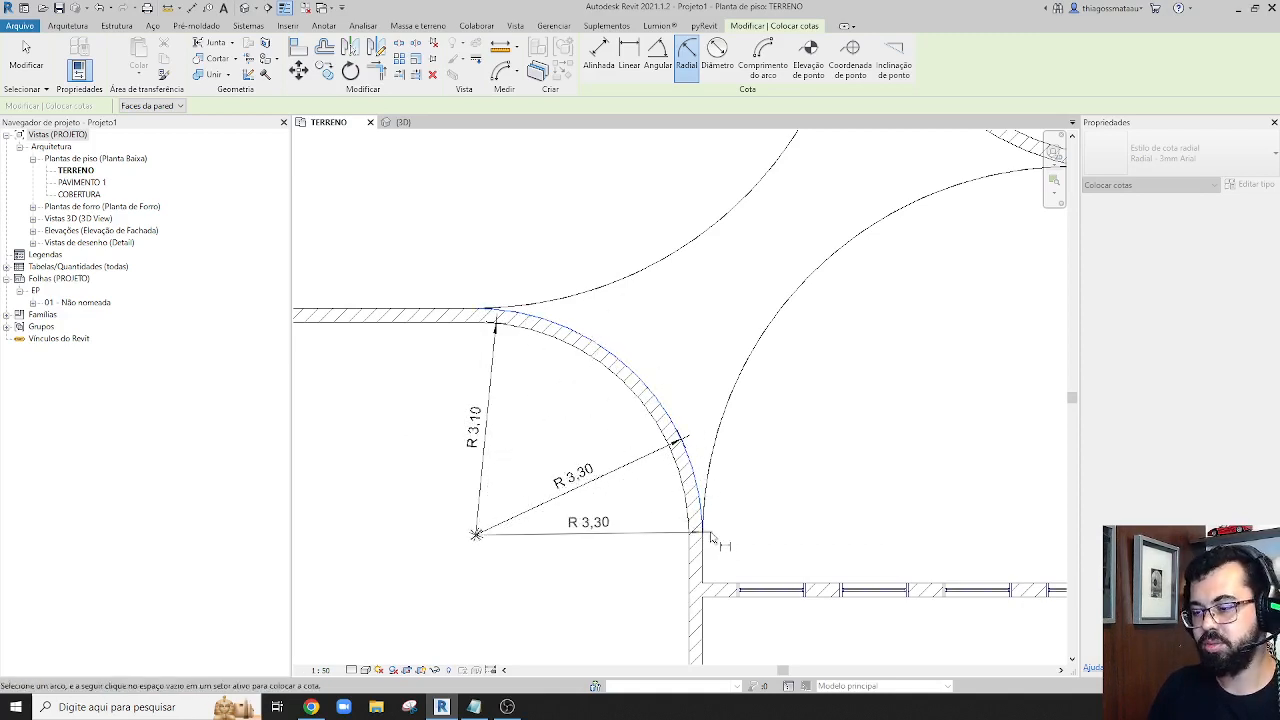
click(588, 490)
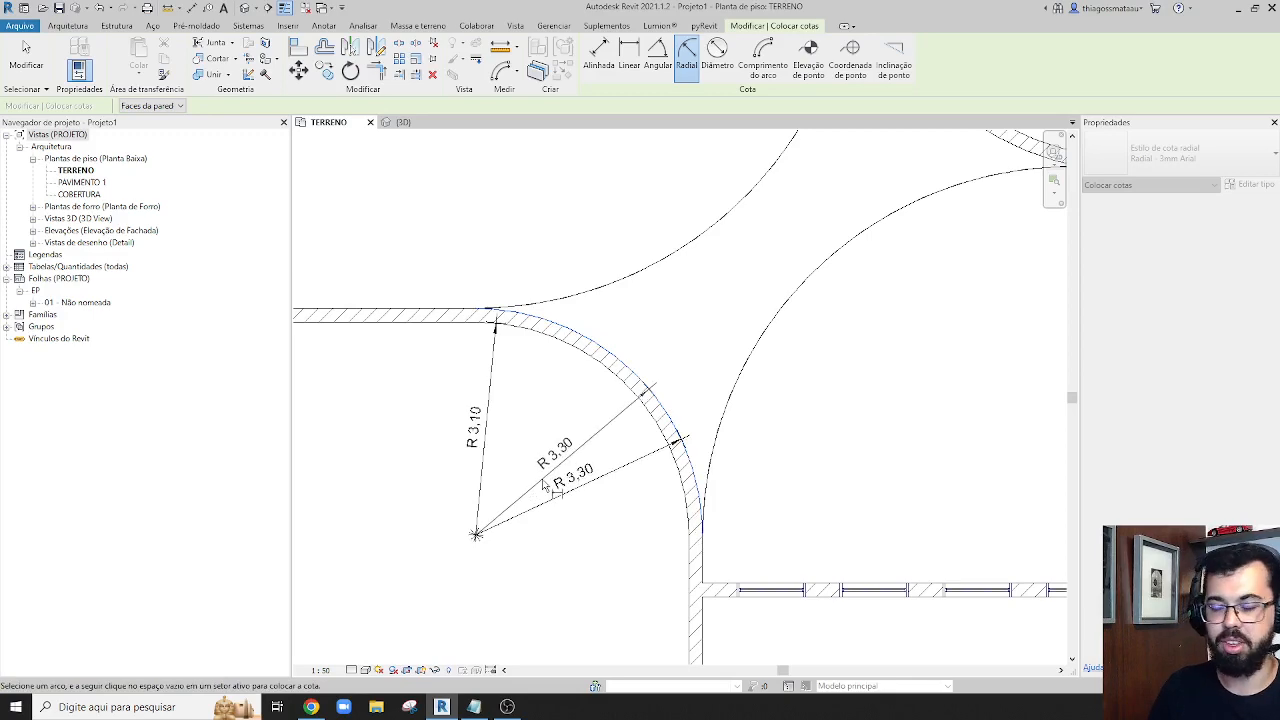
scroll(700, 558, down, 5)
key(Escape)
key(Escape)
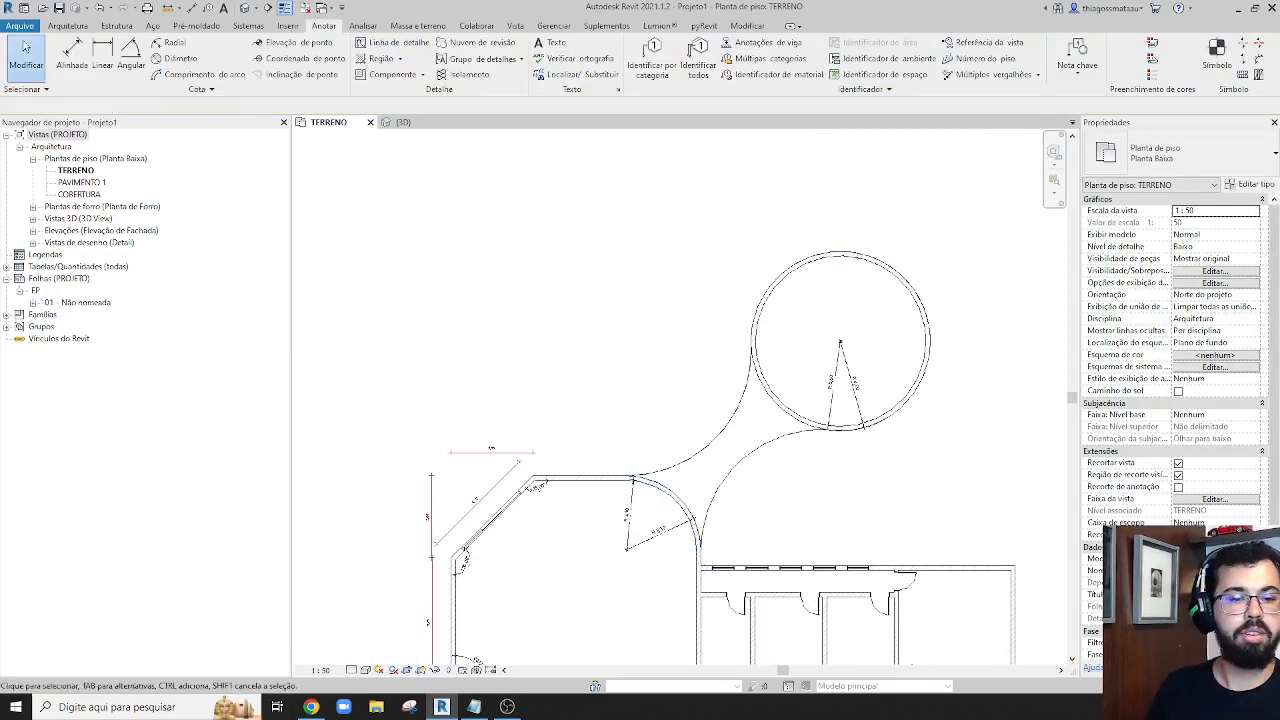
Add a diameter dimension across the inner face of the circular room's wall
click(181, 58)
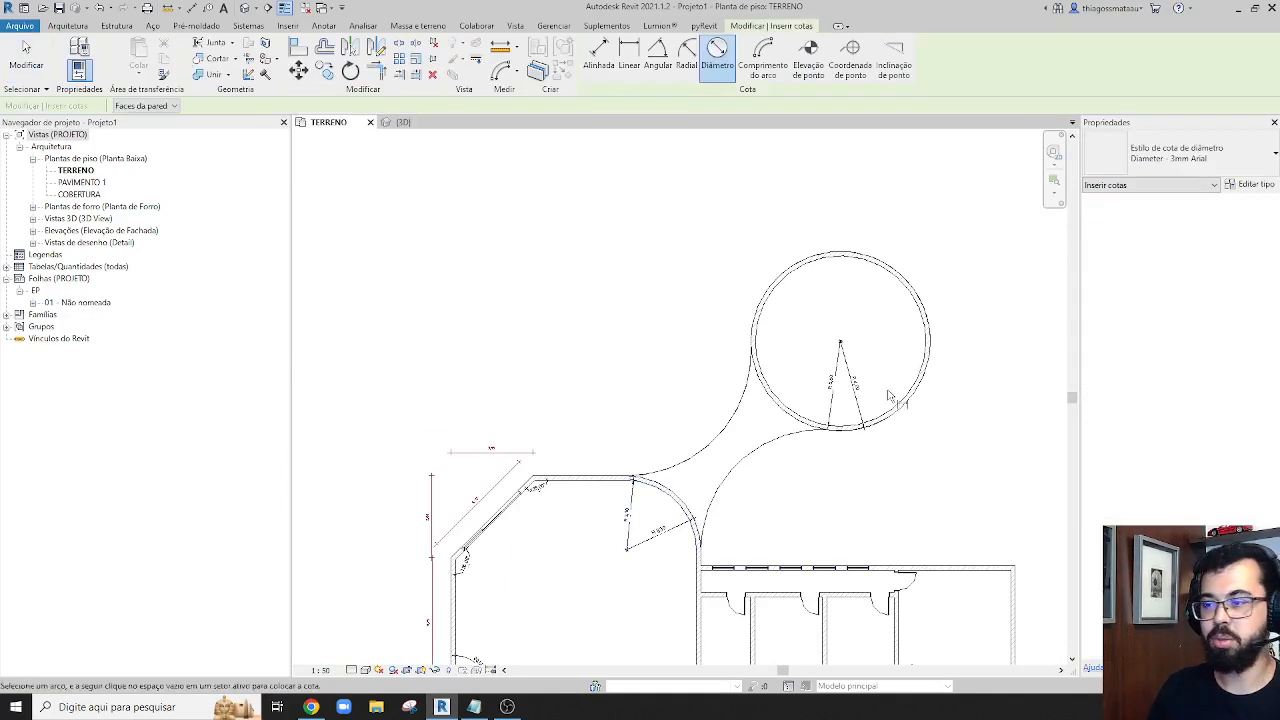
click(906, 289)
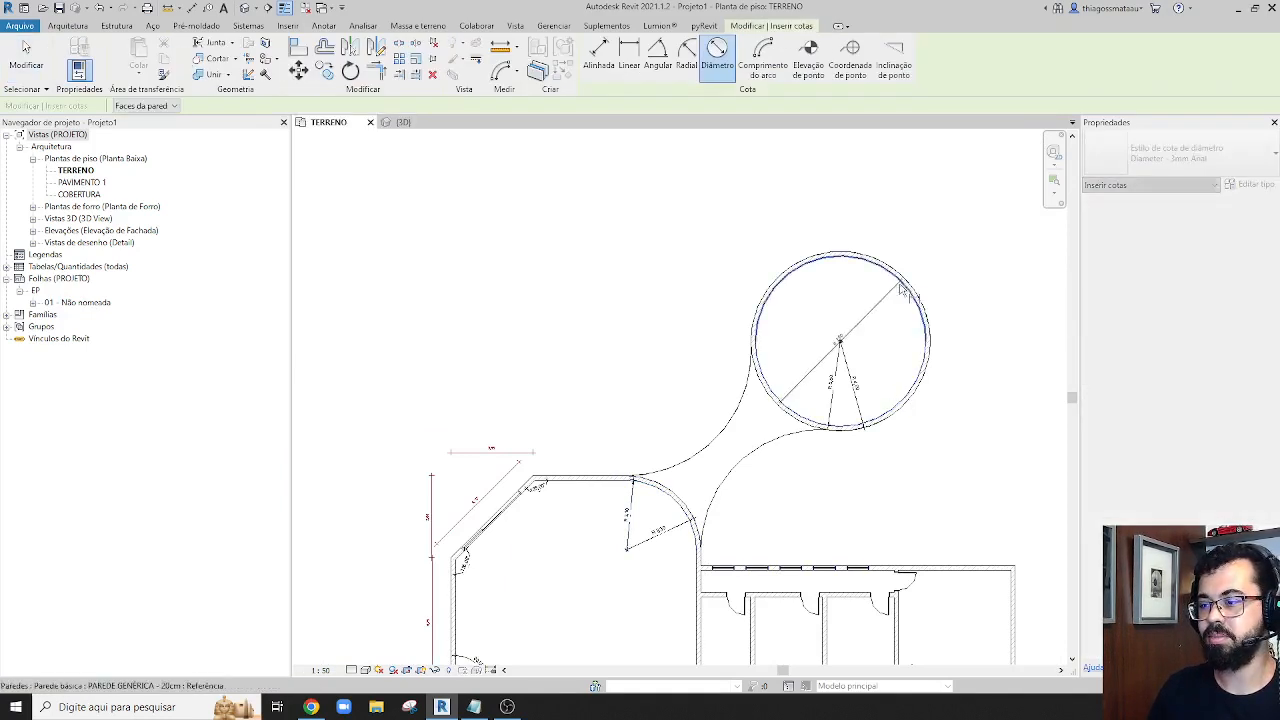
scroll(850, 335, up, 4)
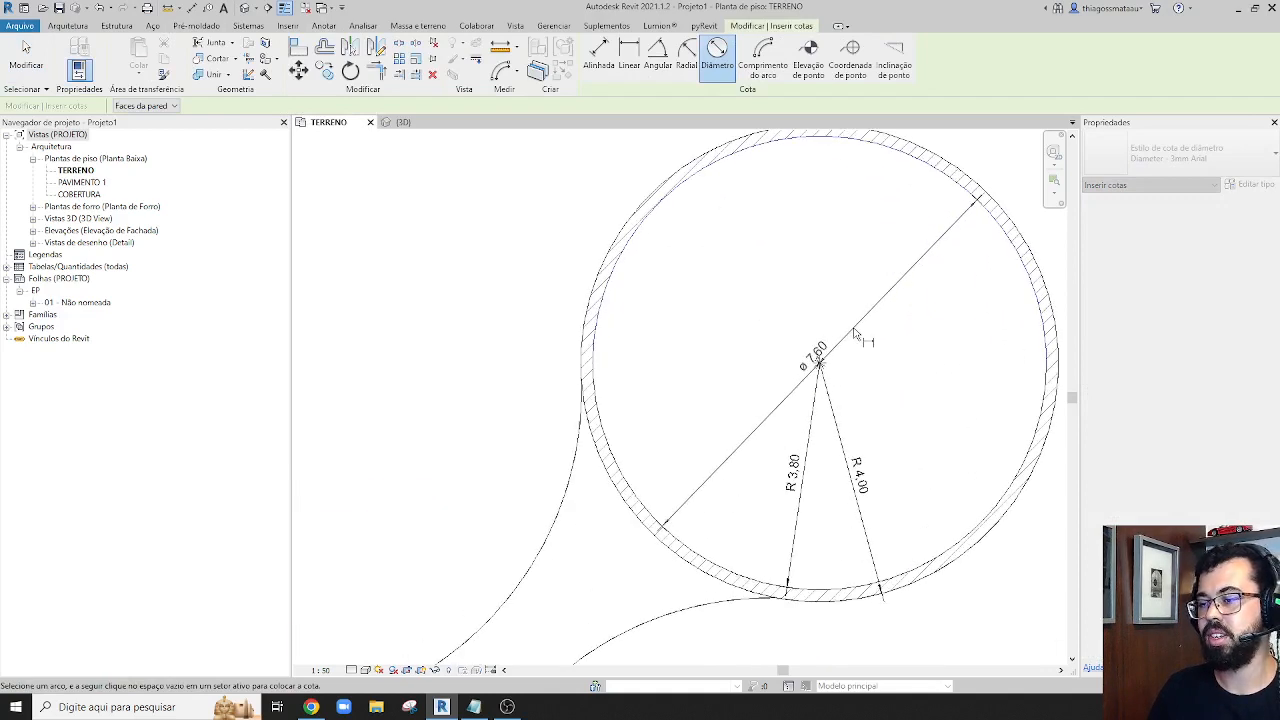
key(Escape)
scroll(854, 332, down, 4)
scroll(862, 260, up, 3)
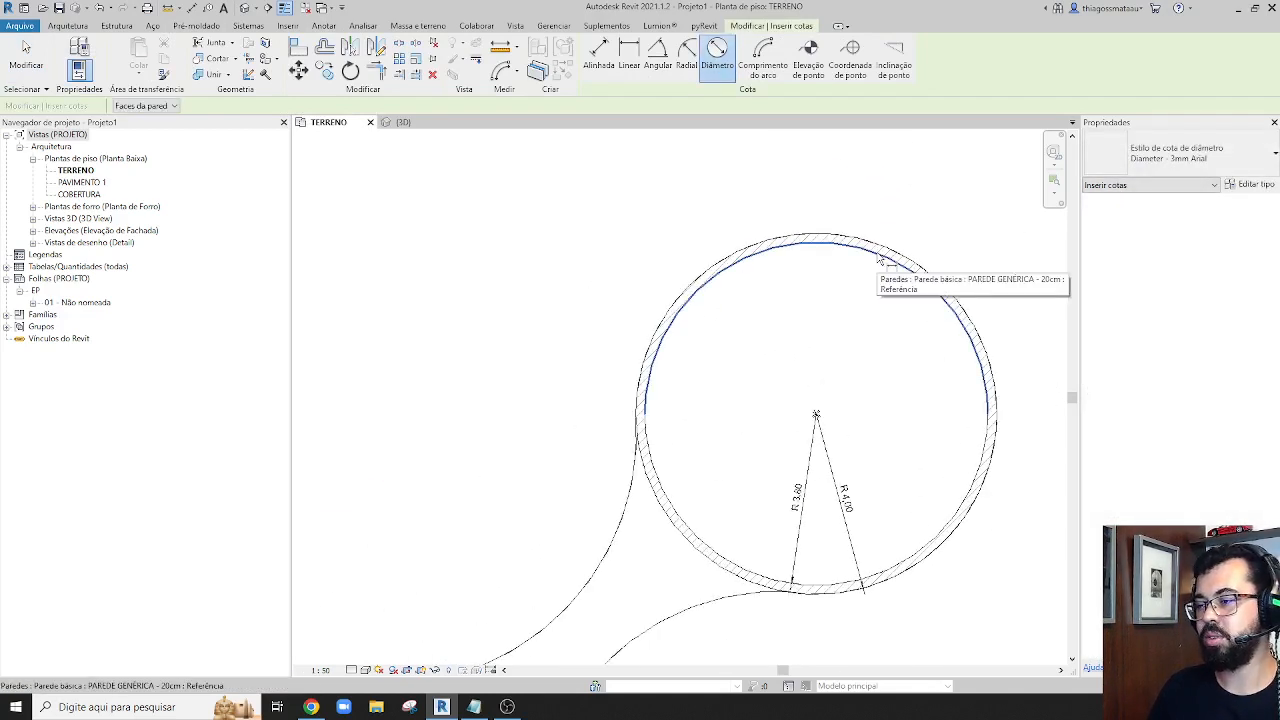
click(880, 258)
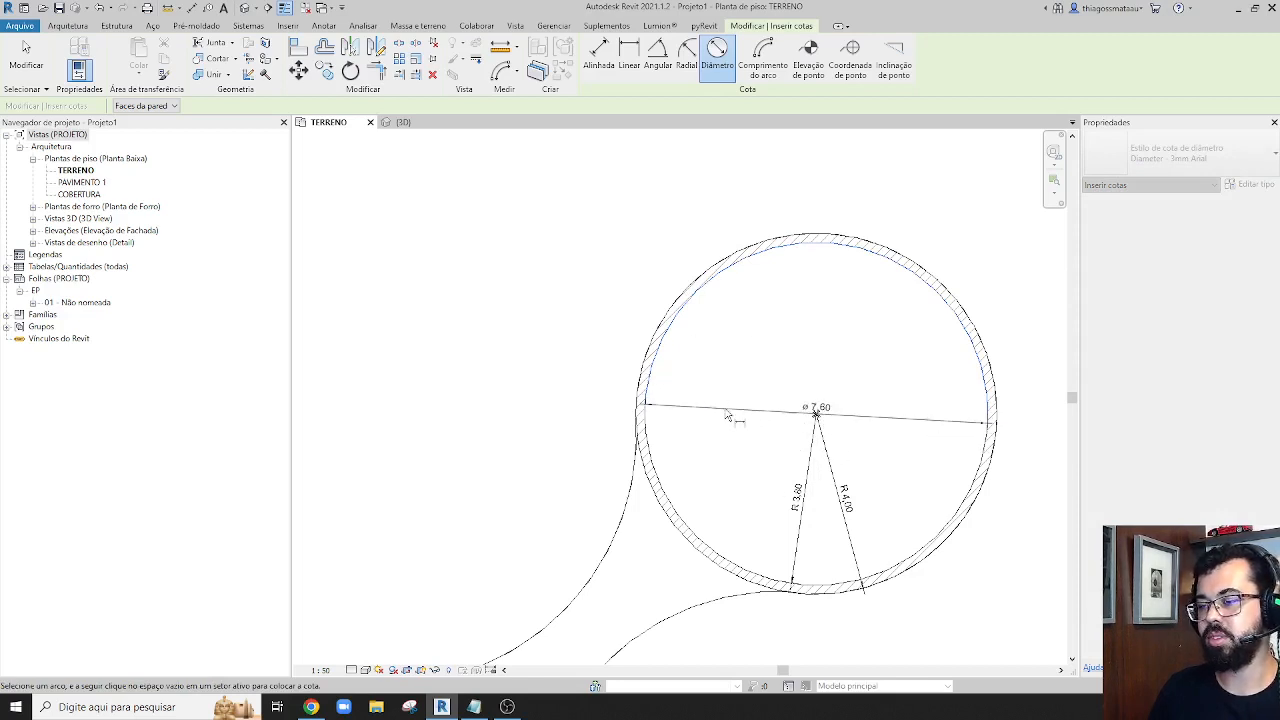
click(727, 416)
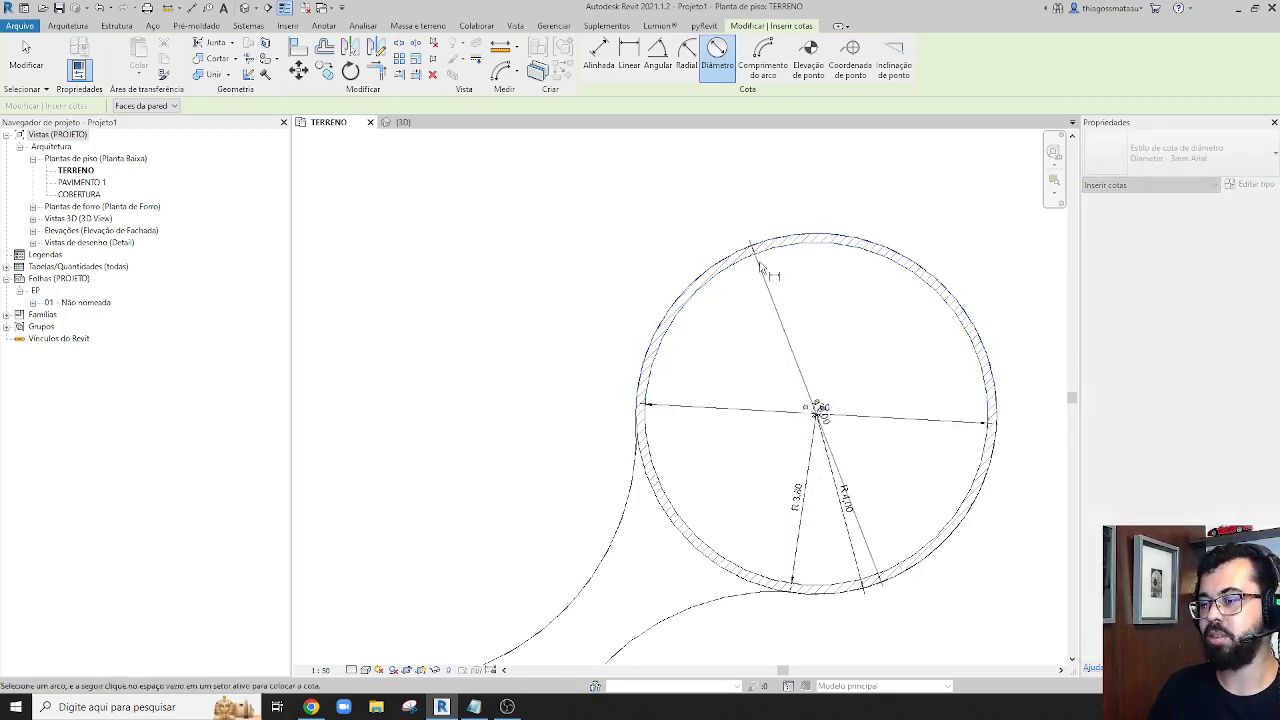
Place a diameter dimension across the outer face of the circular room's wall and delete it
click(868, 388)
scroll(868, 388, up, 4)
key(Escape)
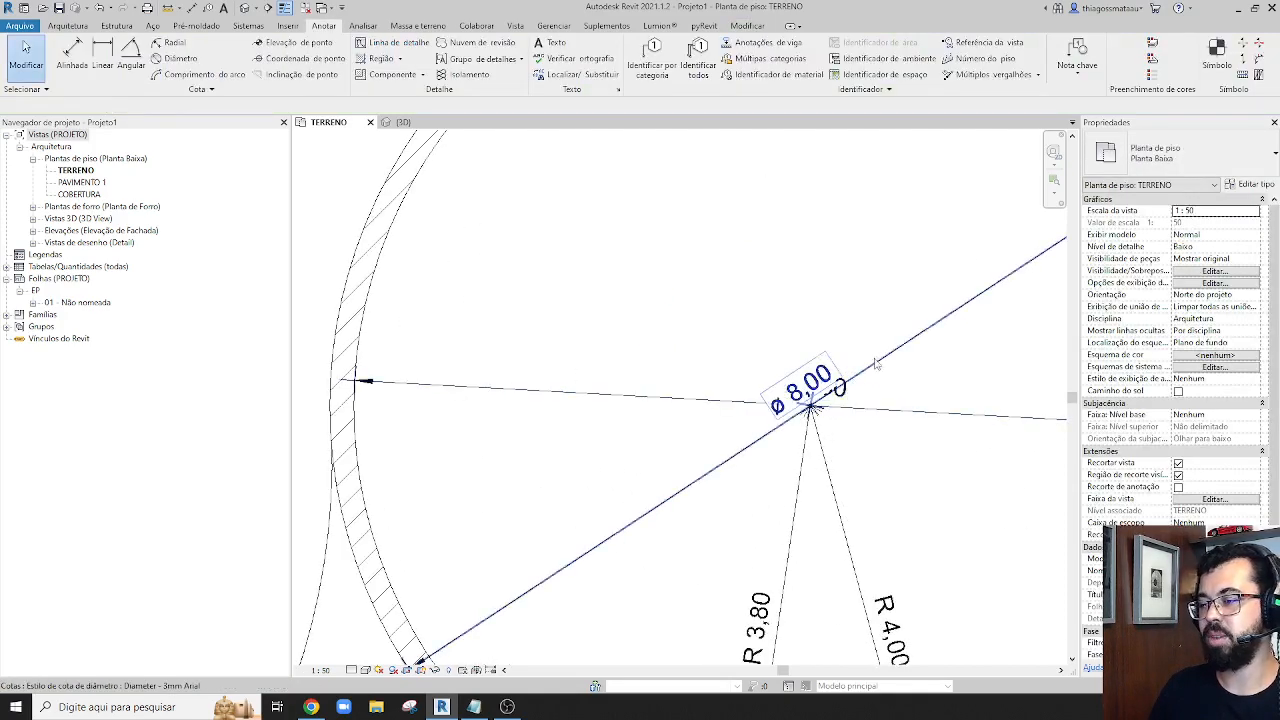
click(875, 366)
key(Delete)
scroll(870, 375, down, 4)
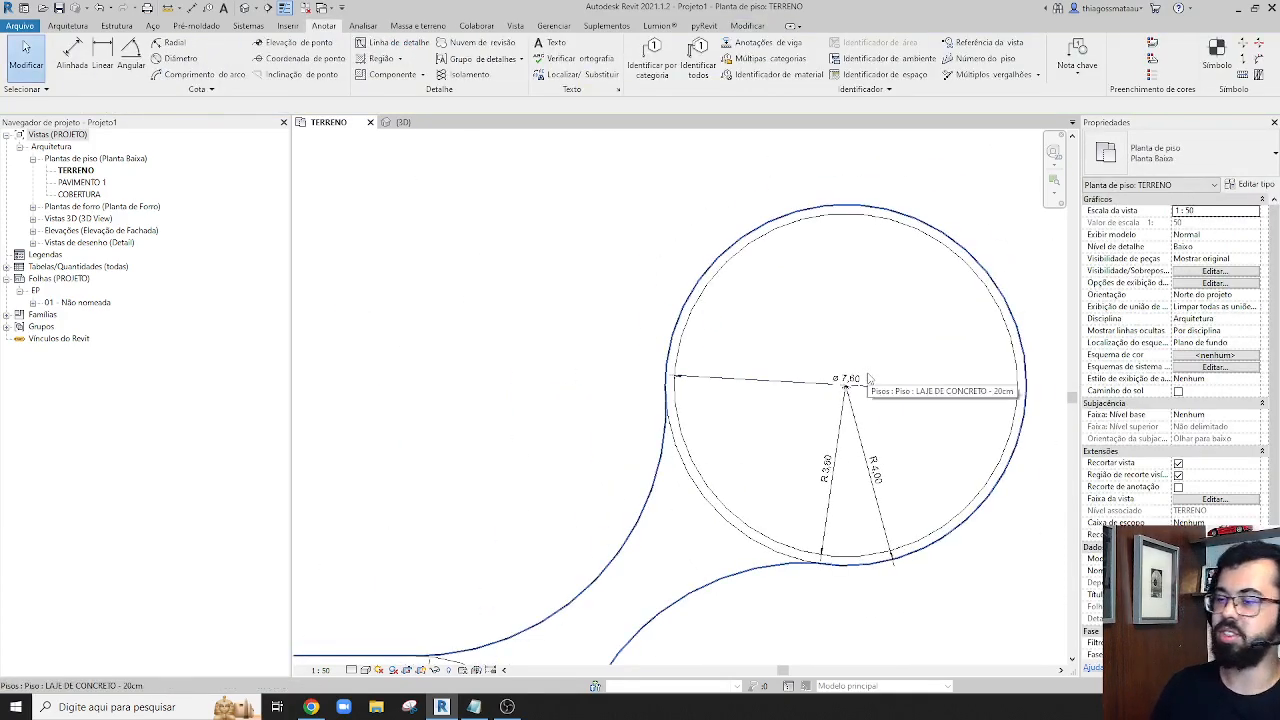
scroll(868, 378, down, 1)
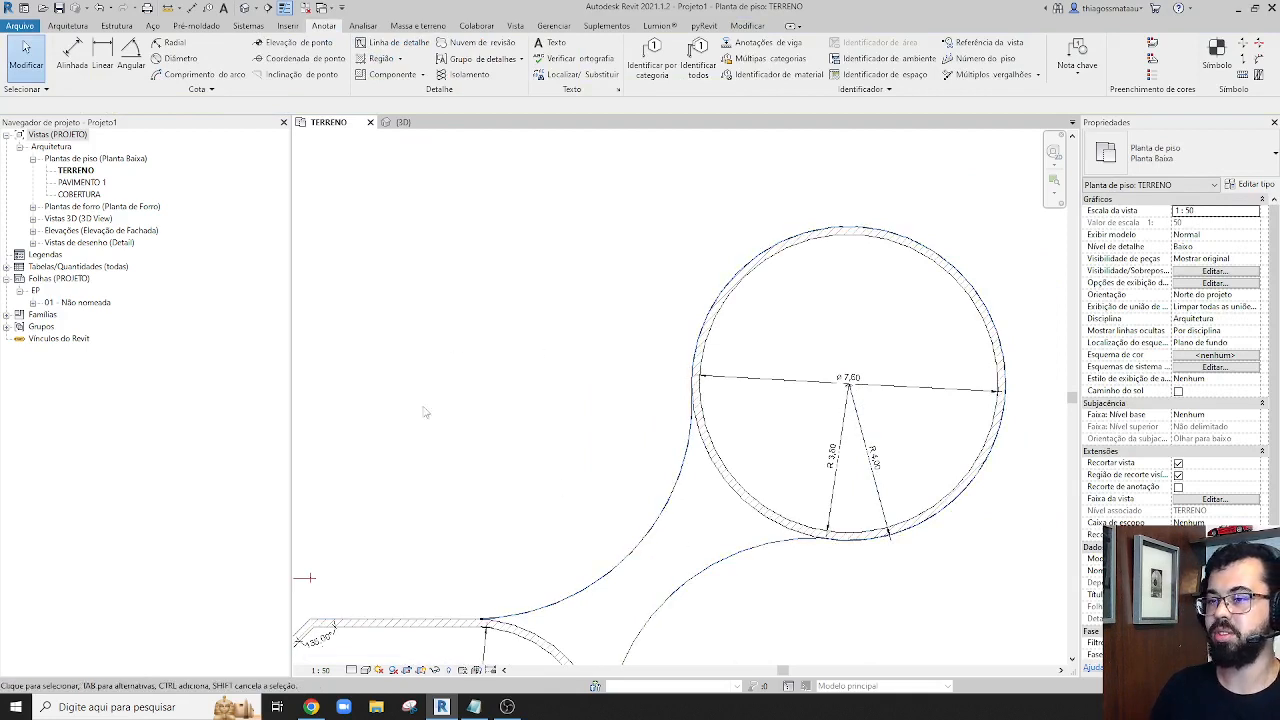
click(178, 58)
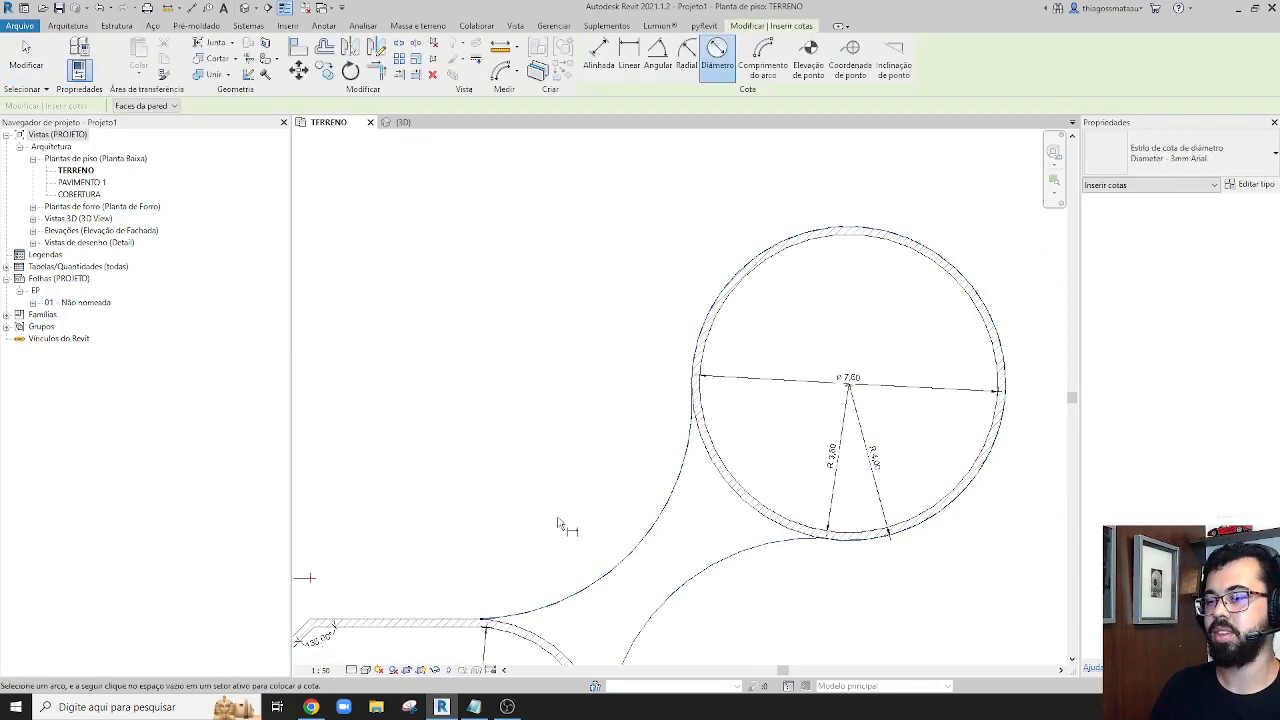
click(641, 560)
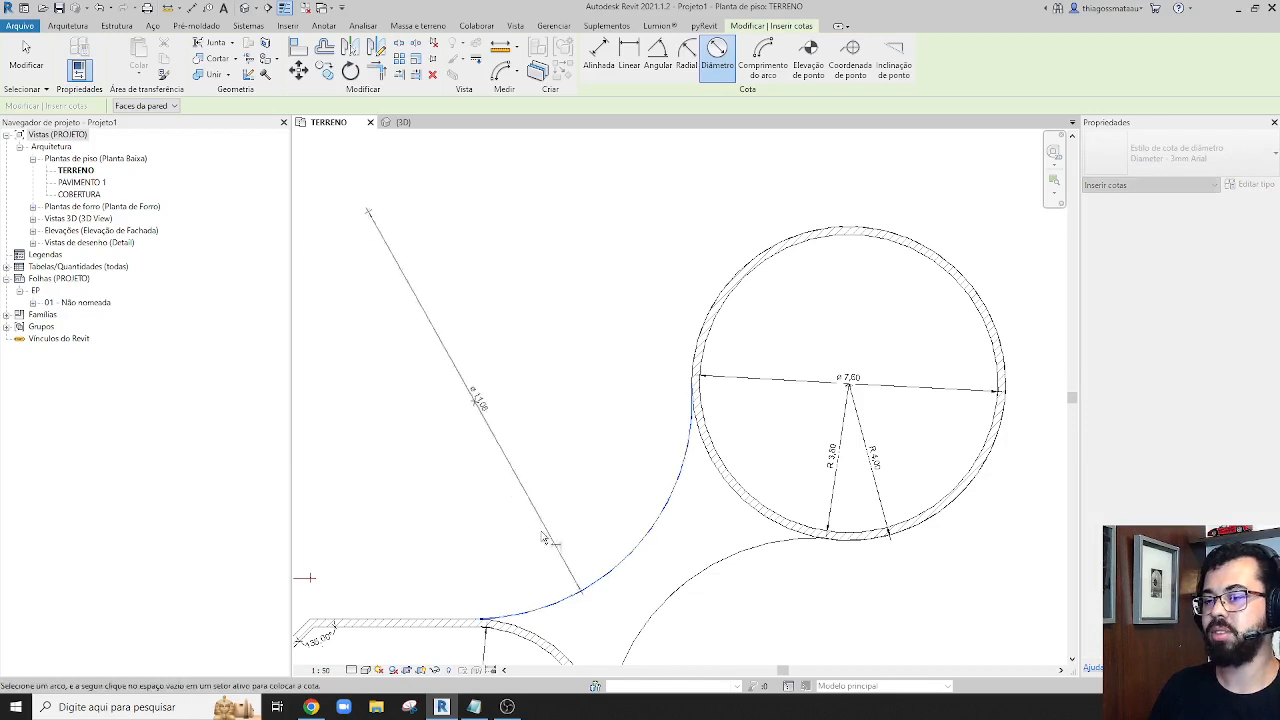
scroll(553, 541, down, 3)
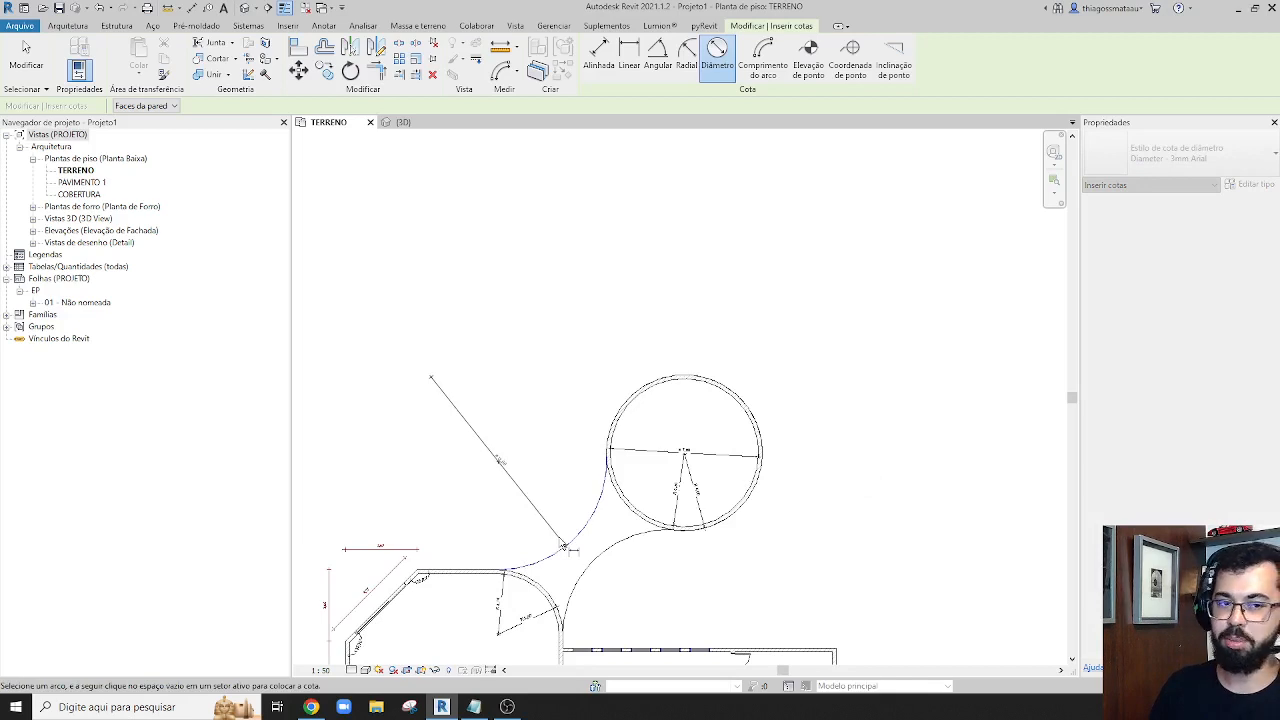
scroll(561, 543, up, 3)
key(Escape)
key(Escape)
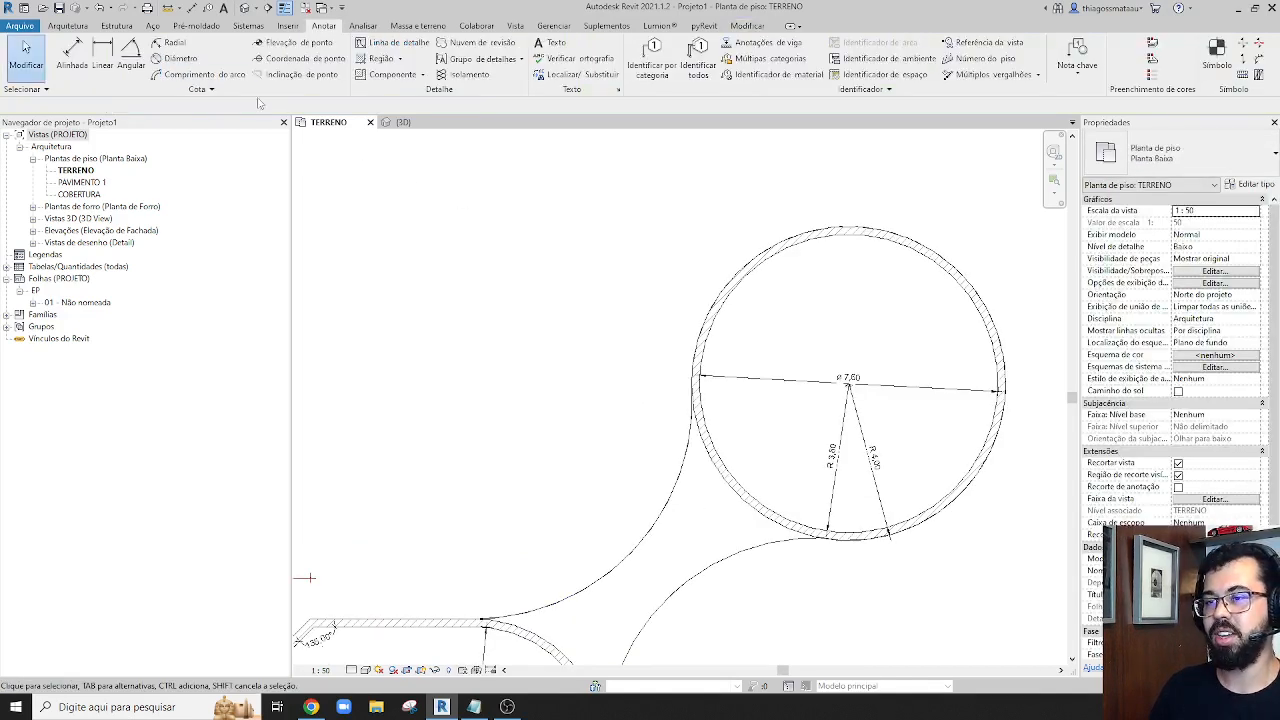
Add radial dimensions to both curved slab edges that connect the large room to the circular room
click(172, 42)
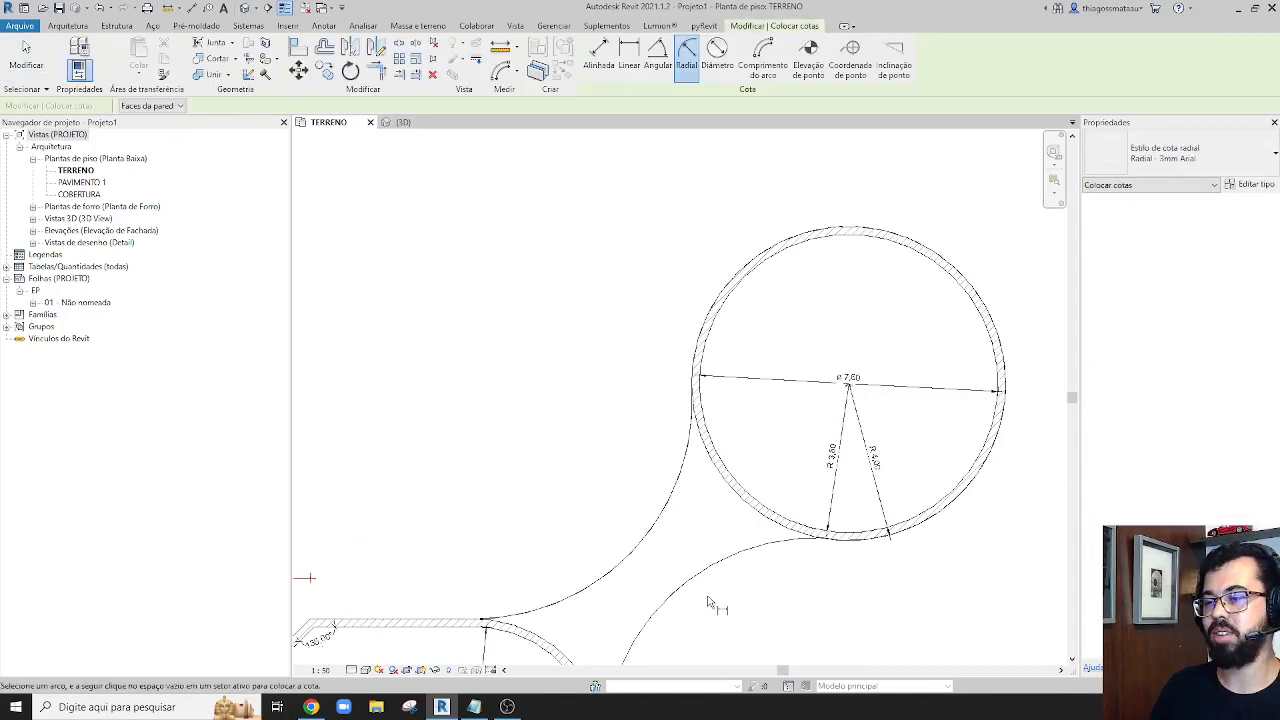
click(698, 620)
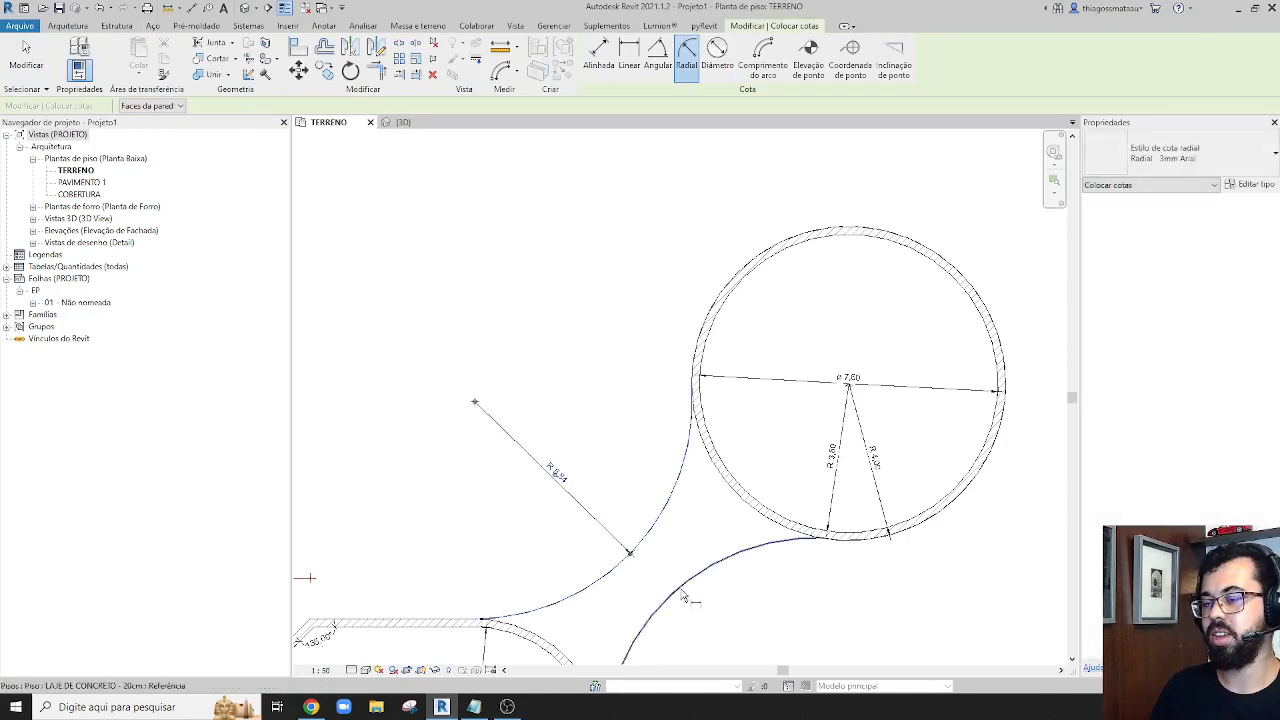
middle_drag(747, 605, 660, 408)
scroll(738, 345, up, 6)
scroll(726, 357, down, 4)
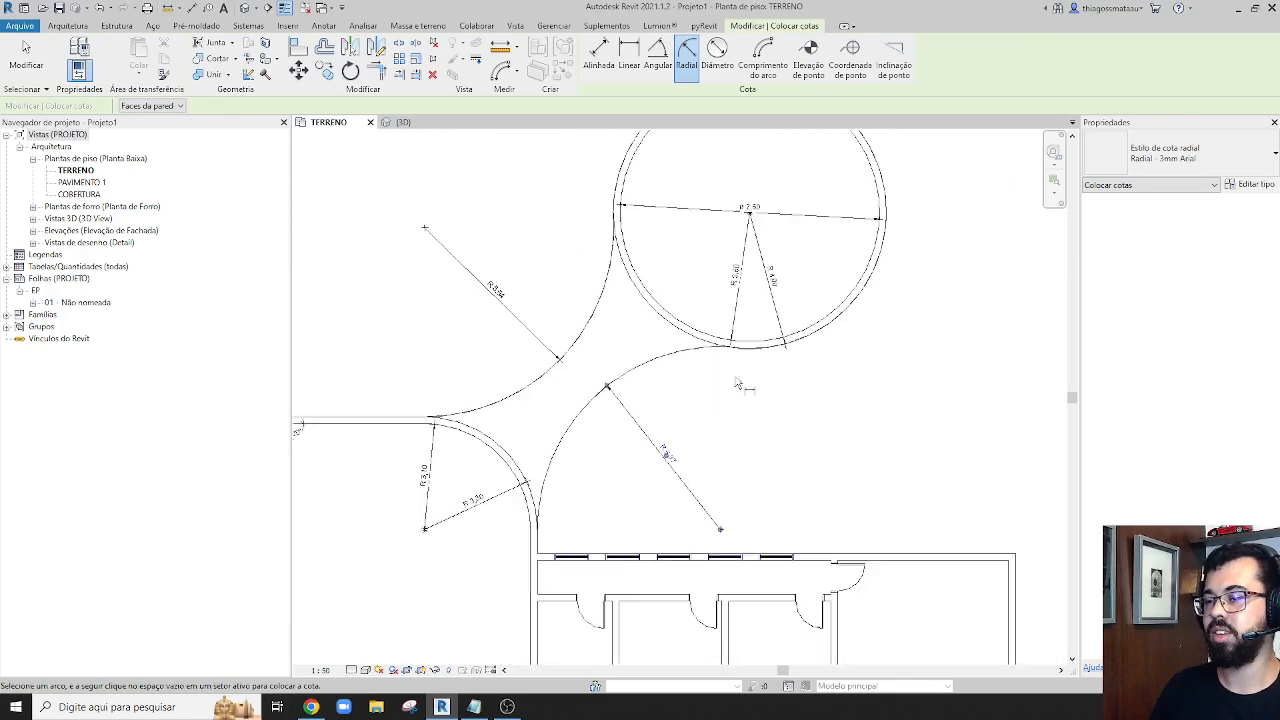
scroll(740, 470, down, 1)
scroll(716, 530, up, 2)
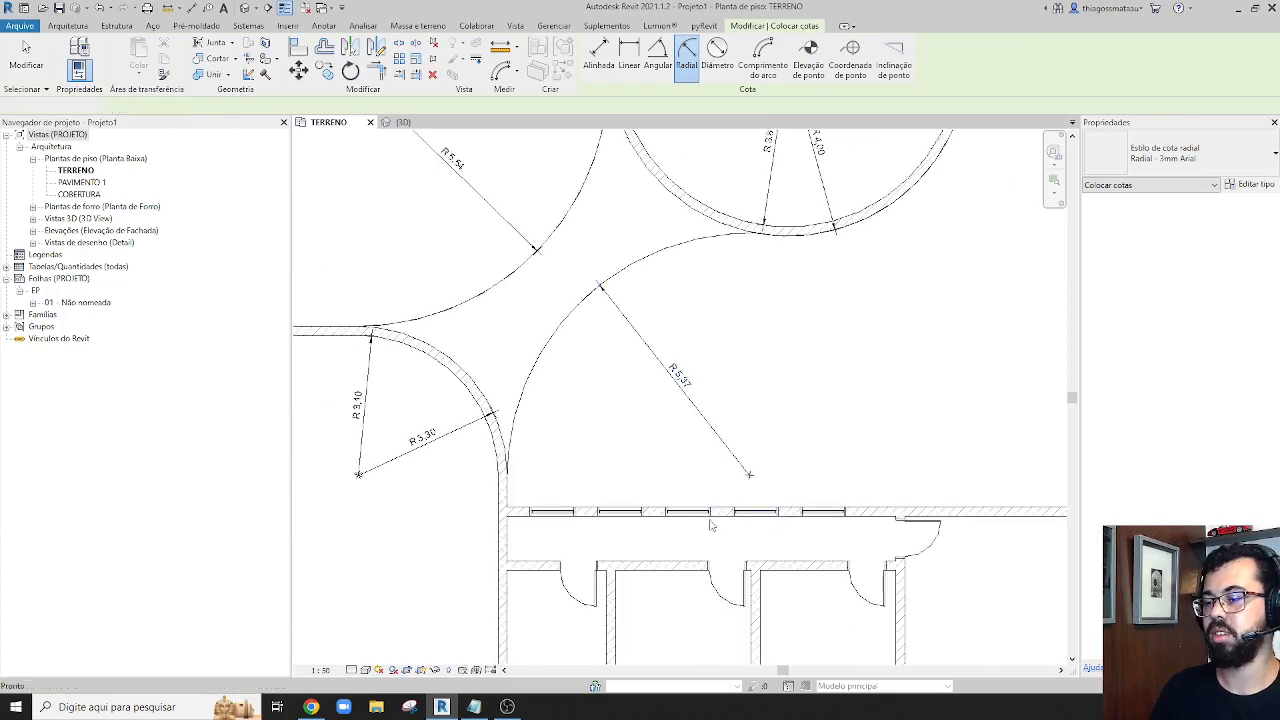
Add an arc length dimension between the ends of the curved wall's outer face at the corner of the large room
key(Escape)
scroll(711, 525, down, 4)
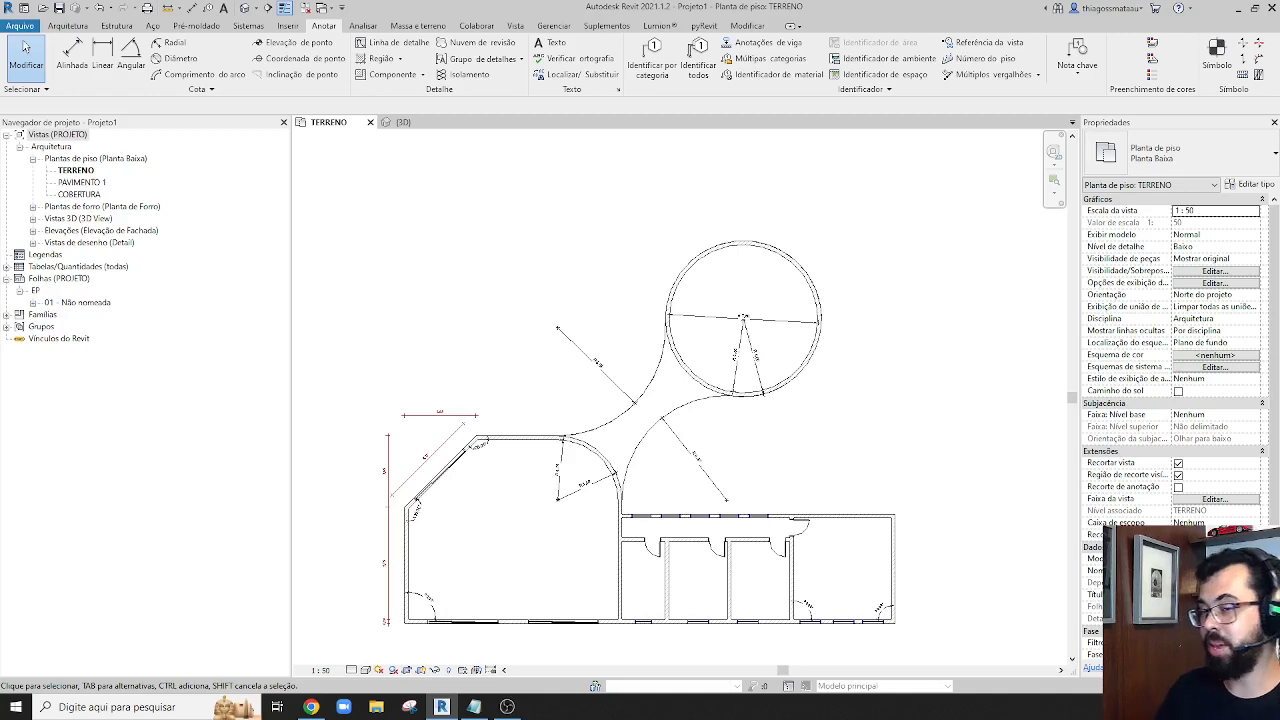
click(165, 76)
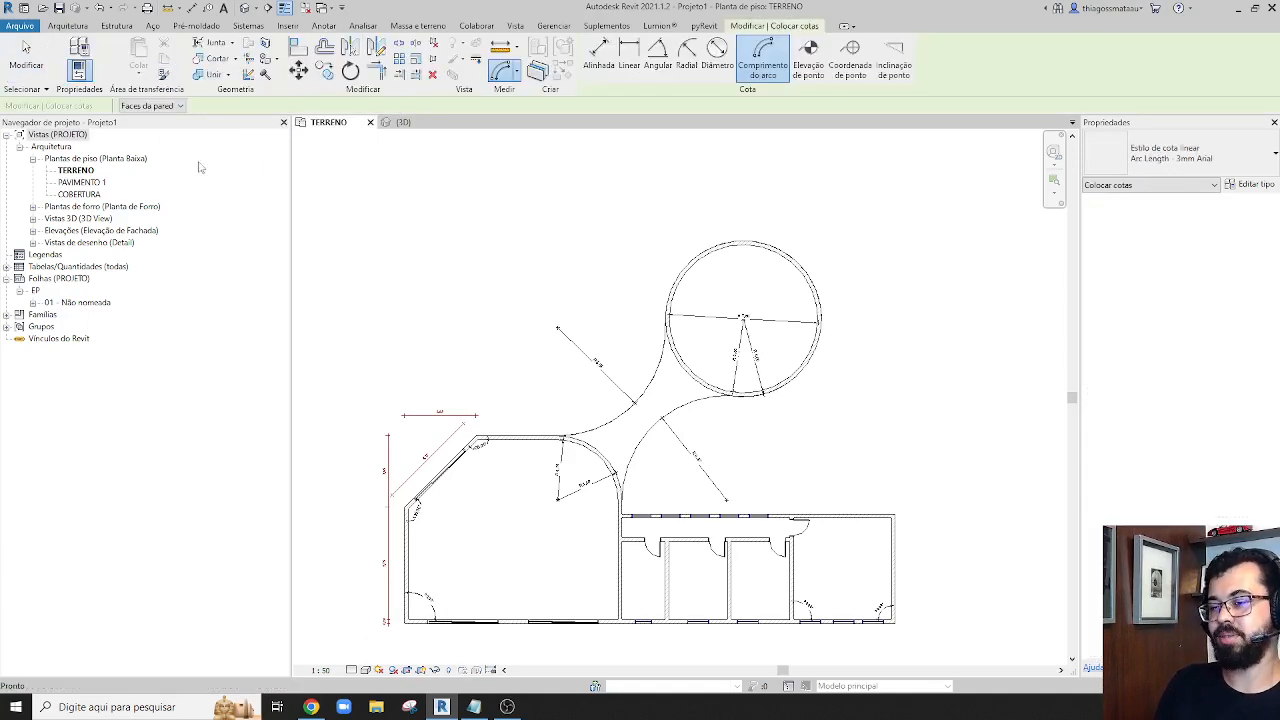
scroll(590, 500, up, 3)
scroll(570, 302, up, 1)
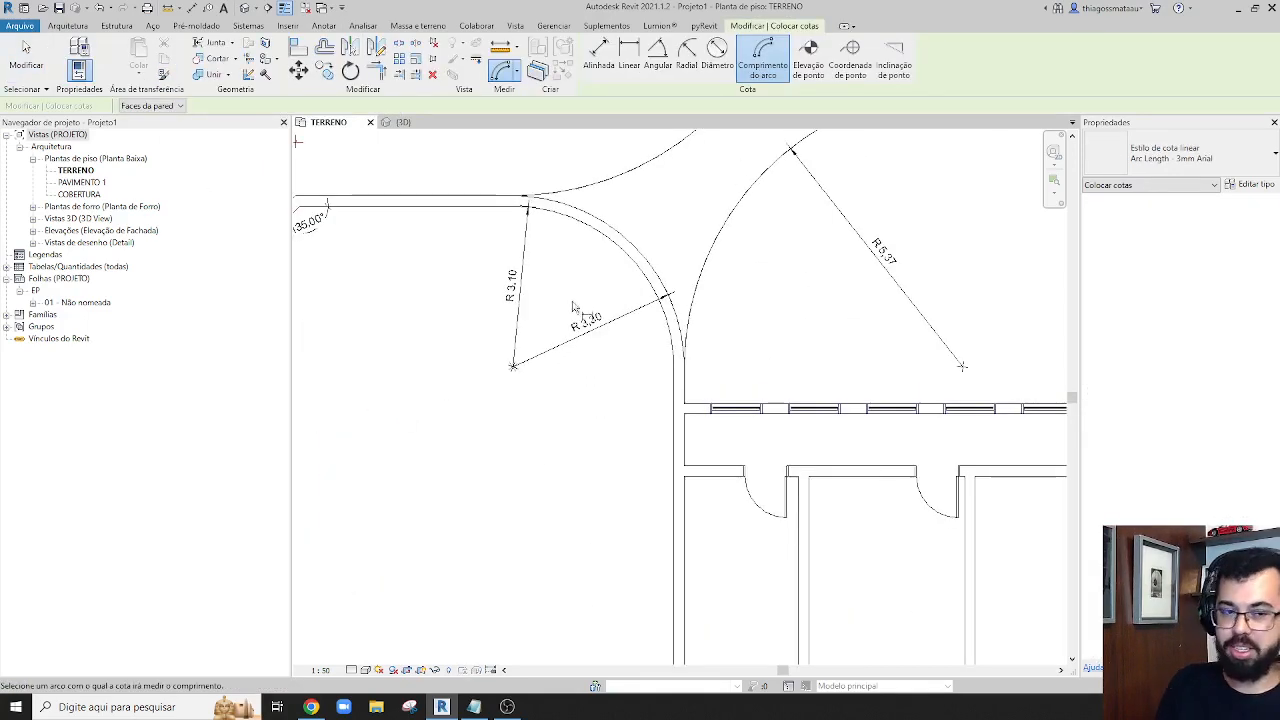
middle_drag(617, 320, 581, 477)
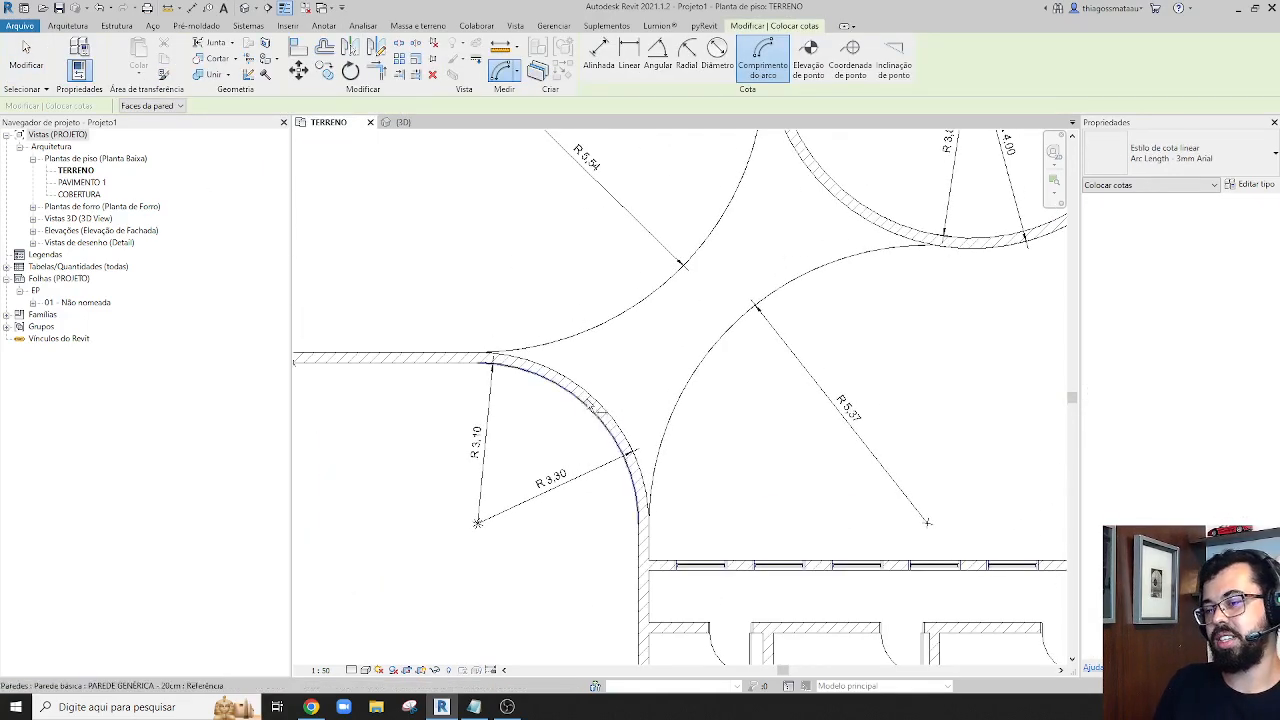
click(600, 408)
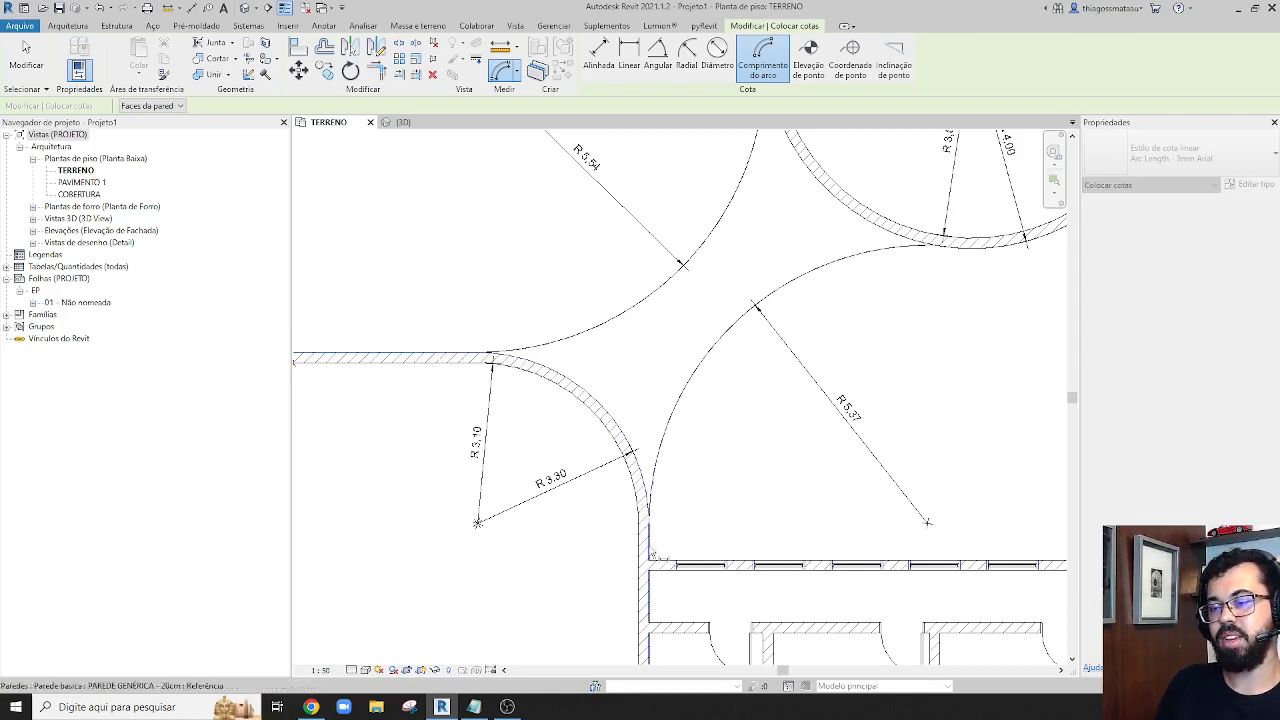
click(649, 505)
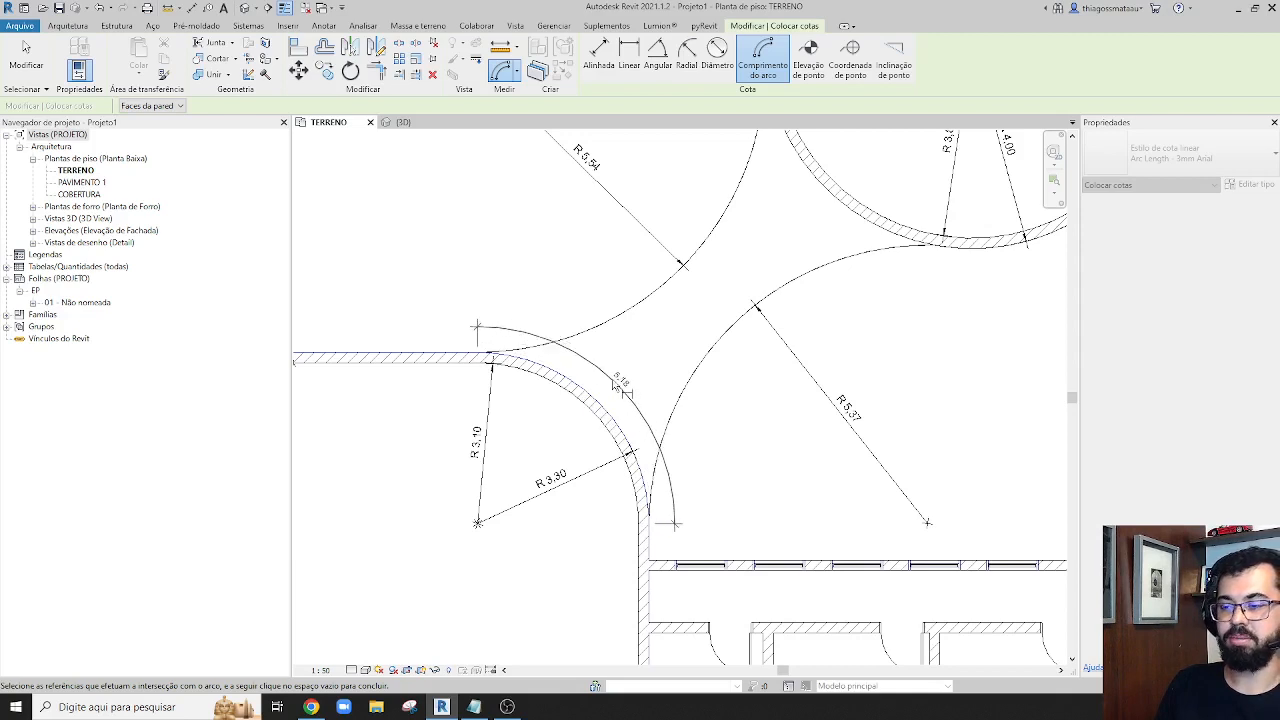
click(615, 386)
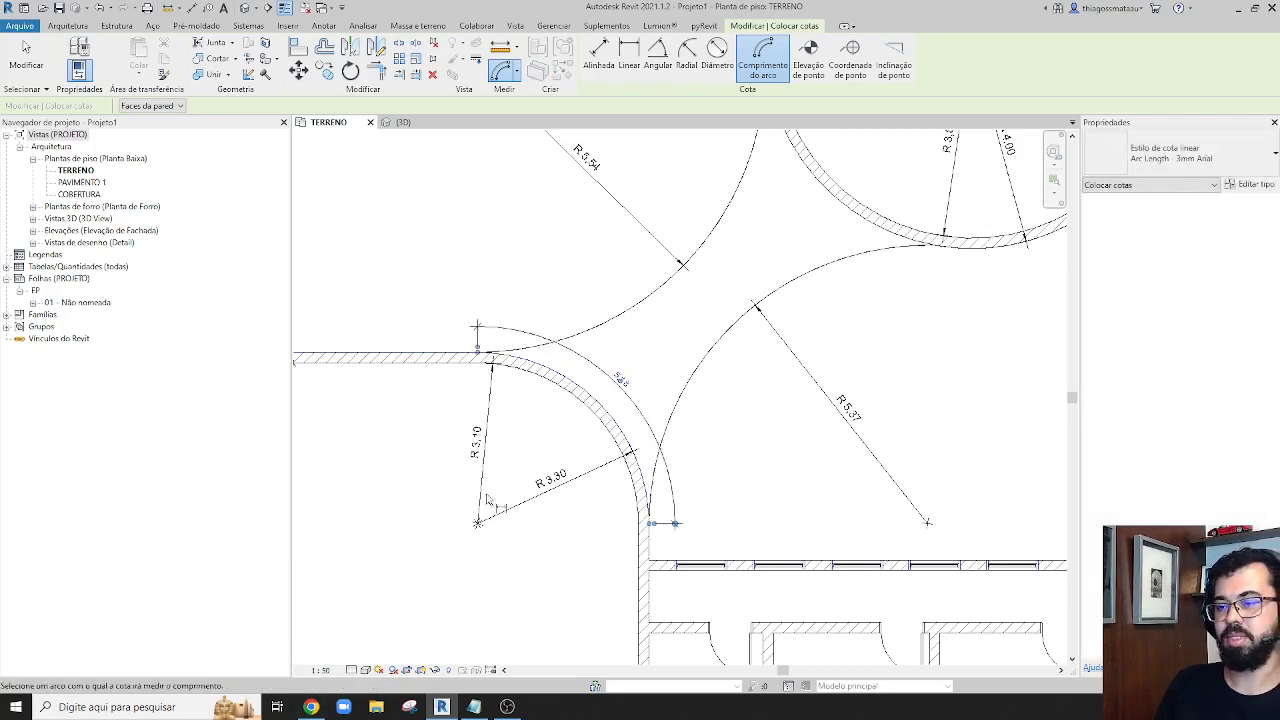
Try to add an arc length dimension to the circular room's outer wall face
scroll(487, 500, down, 3)
scroll(592, 328, up, 3)
click(592, 328)
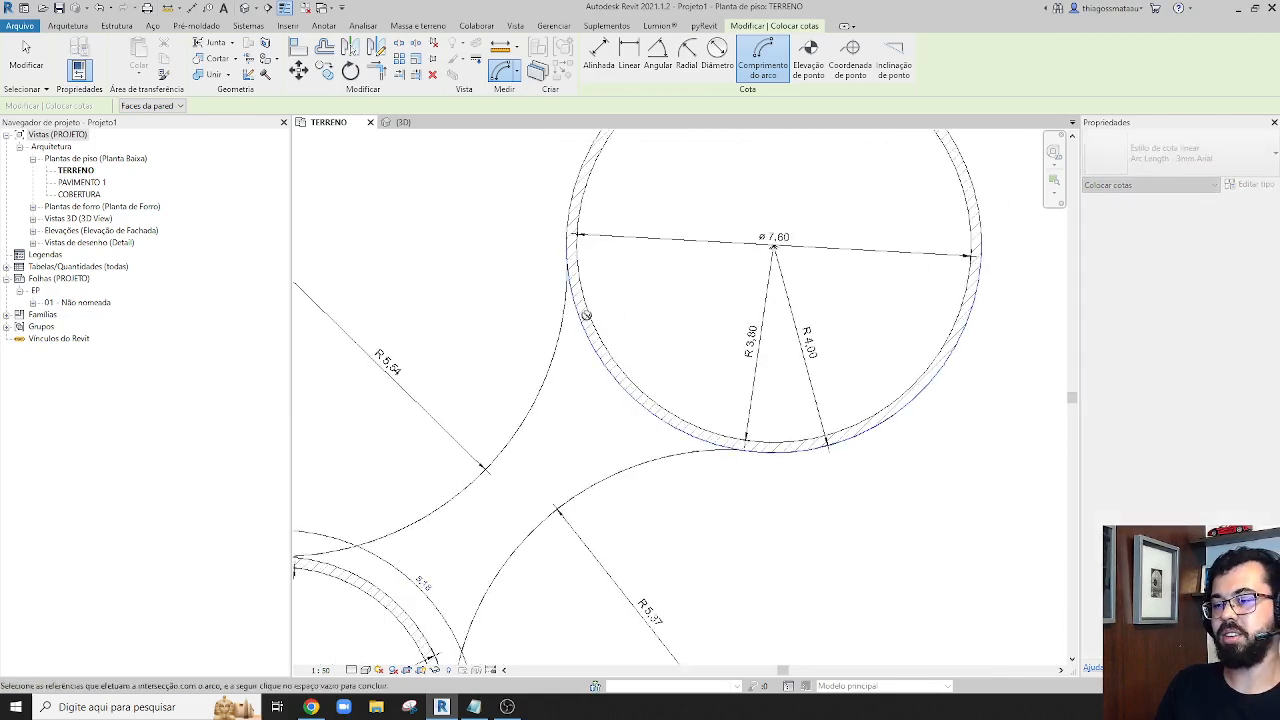
key(Escape)
click(573, 281)
key(Escape)
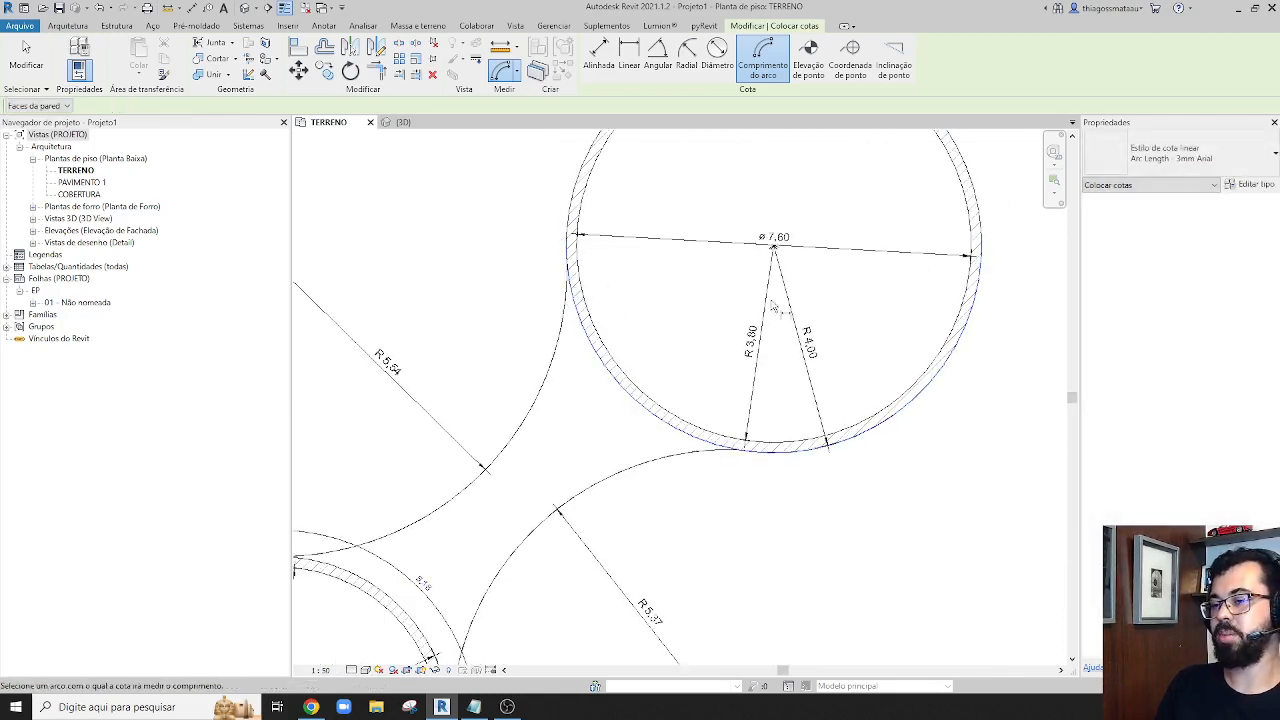
click(980, 219)
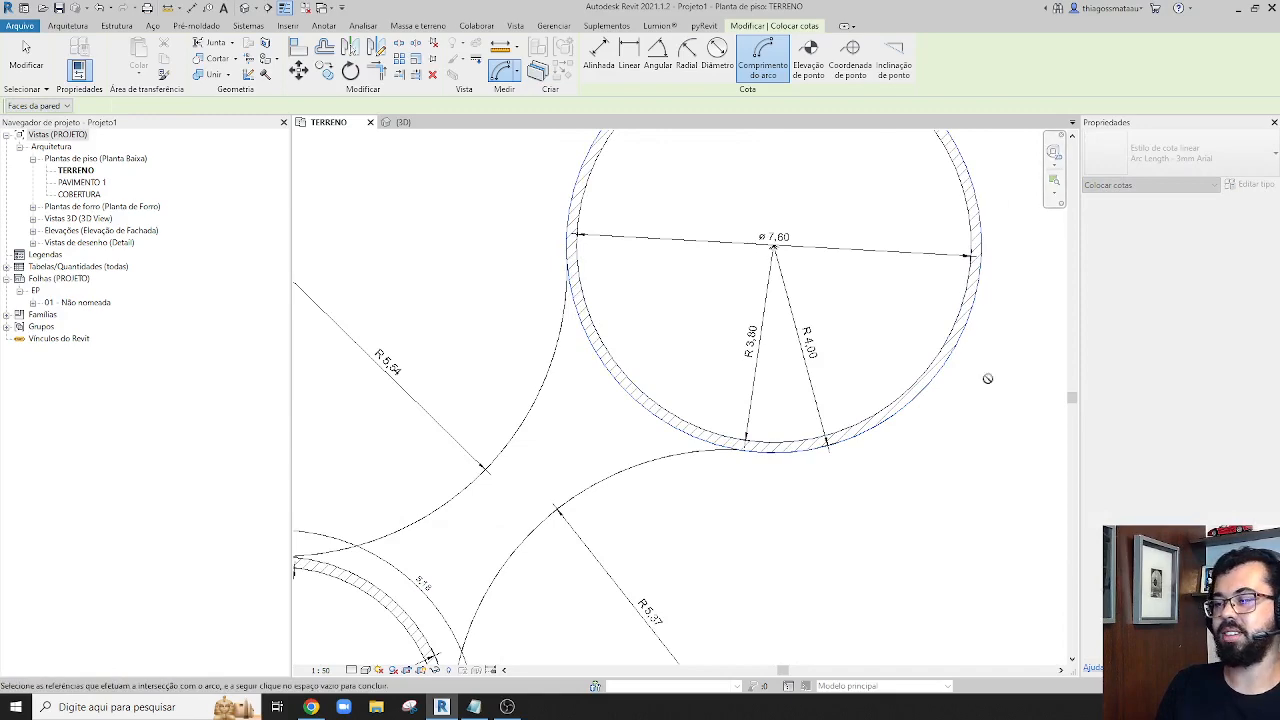
scroll(651, 396, down, 3)
key(Escape)
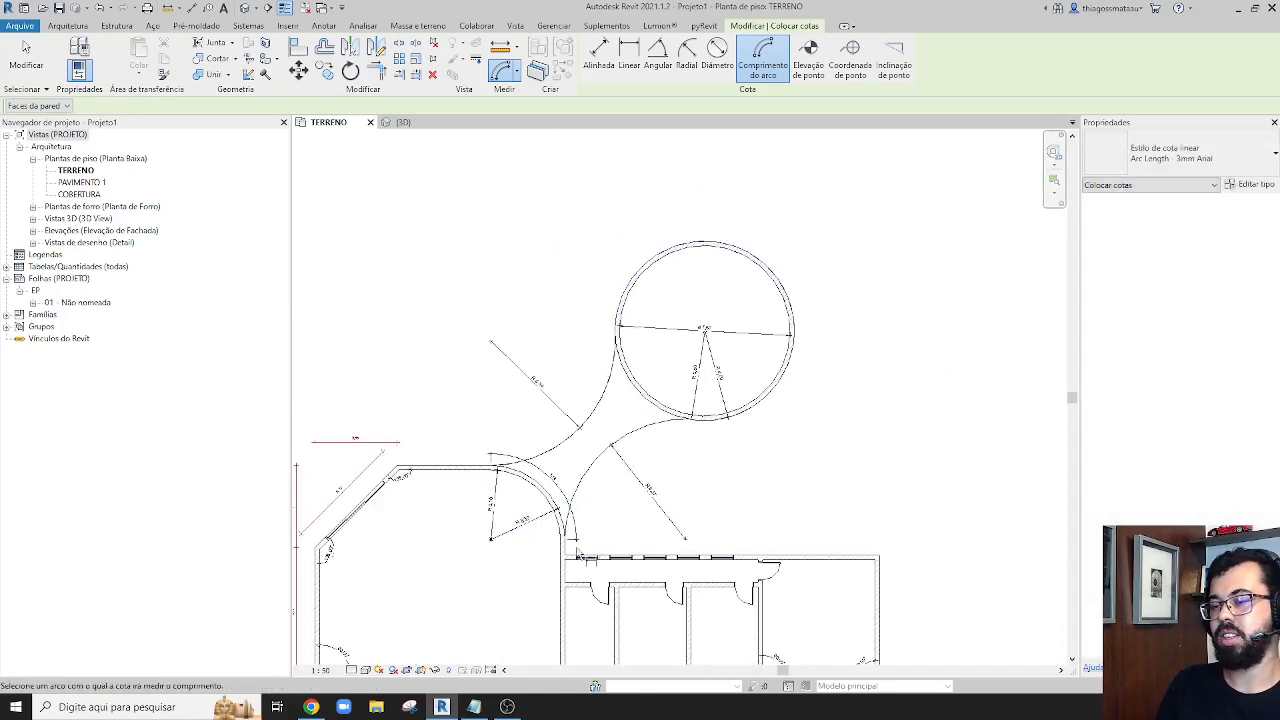
key(Escape)
scroll(618, 430, up, 5)
scroll(575, 435, down, 4)
scroll(446, 548, up, 2)
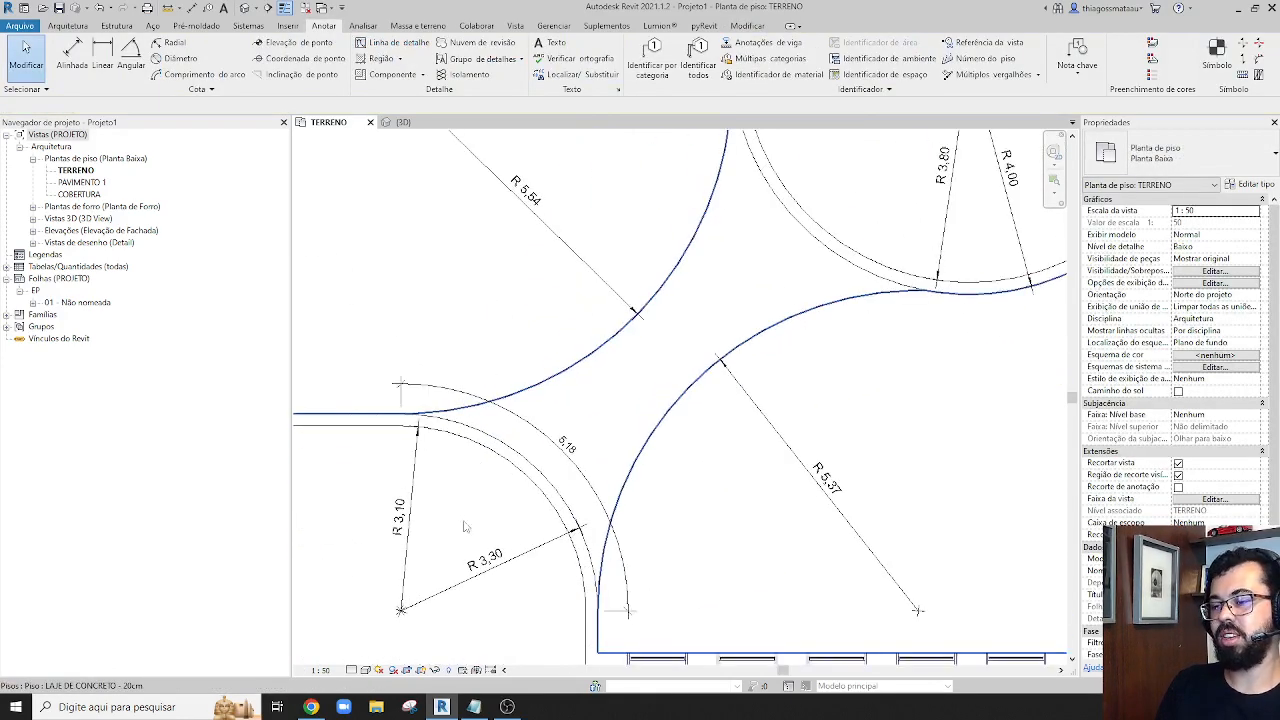
scroll(380, 432, up, 4)
scroll(500, 508, down, 3)
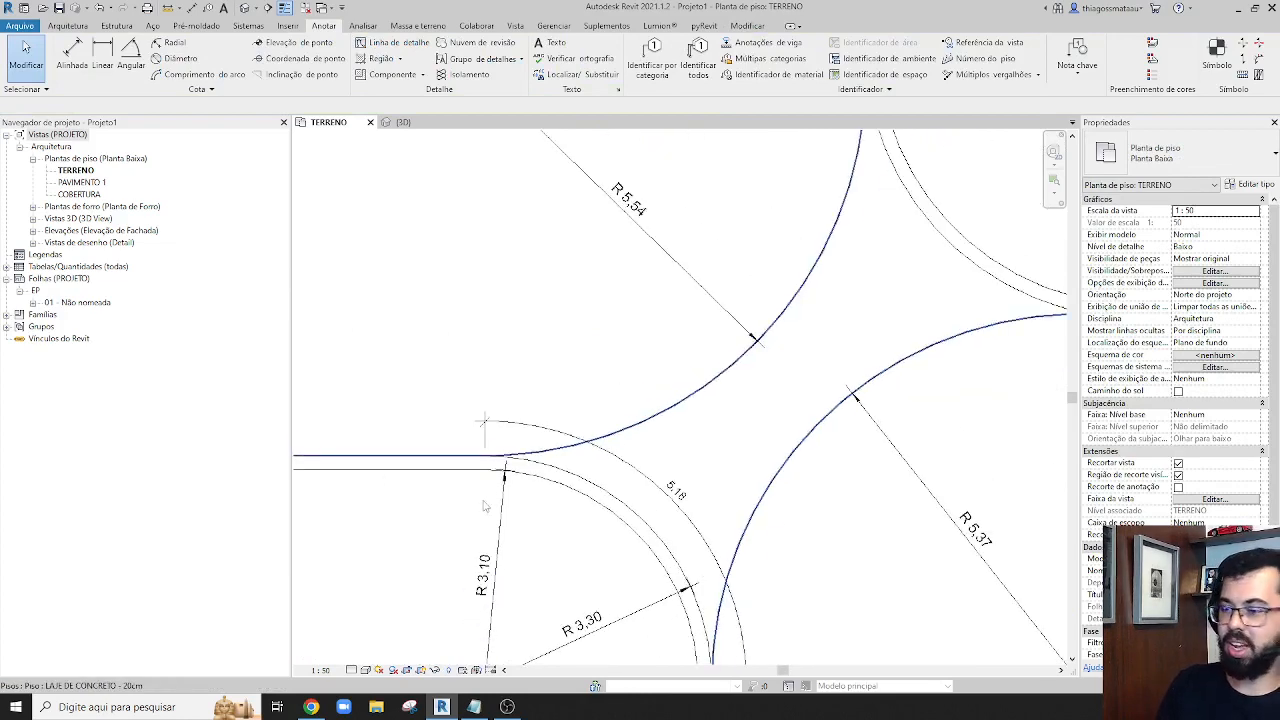
middle_drag(485, 506, 420, 387)
scroll(637, 565, up, 3)
scroll(705, 567, down, 4)
scroll(704, 570, down, 2)
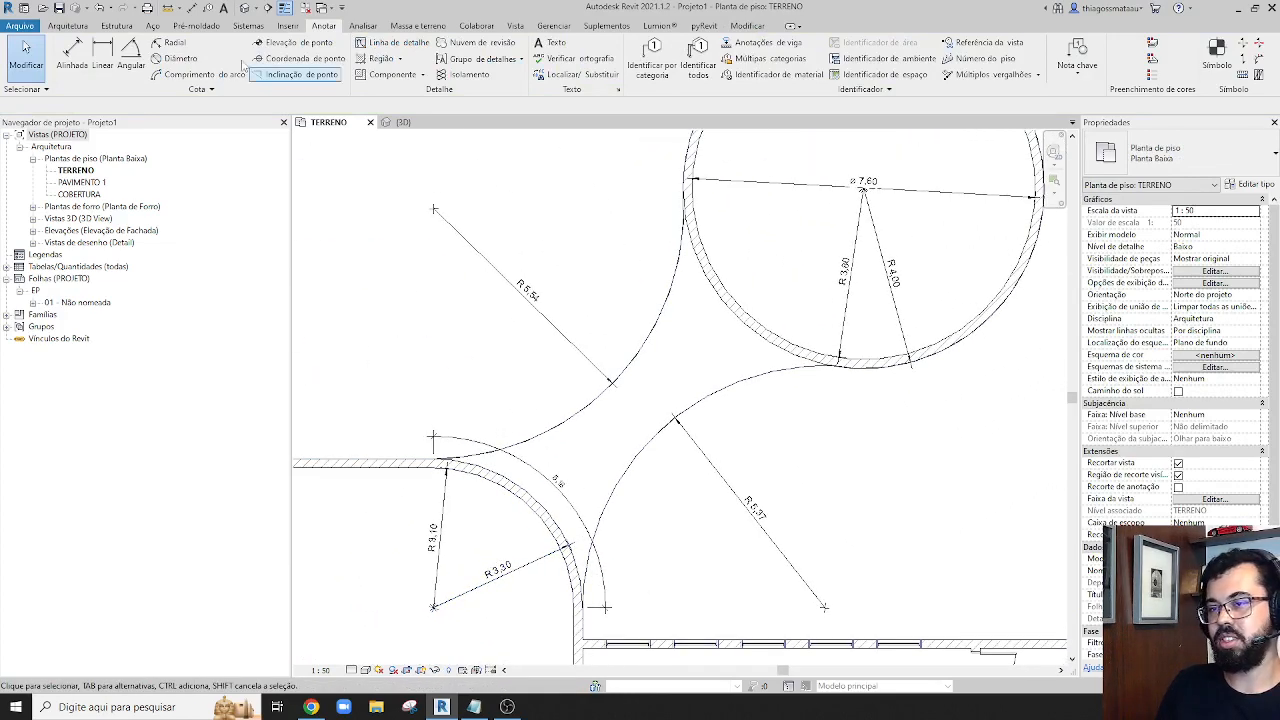
Draw 05_PEN detail lines at the lower slab arc's ends: a horizontal one at the large room, a vertical one about 0.40 m long at the circular room
key(l)
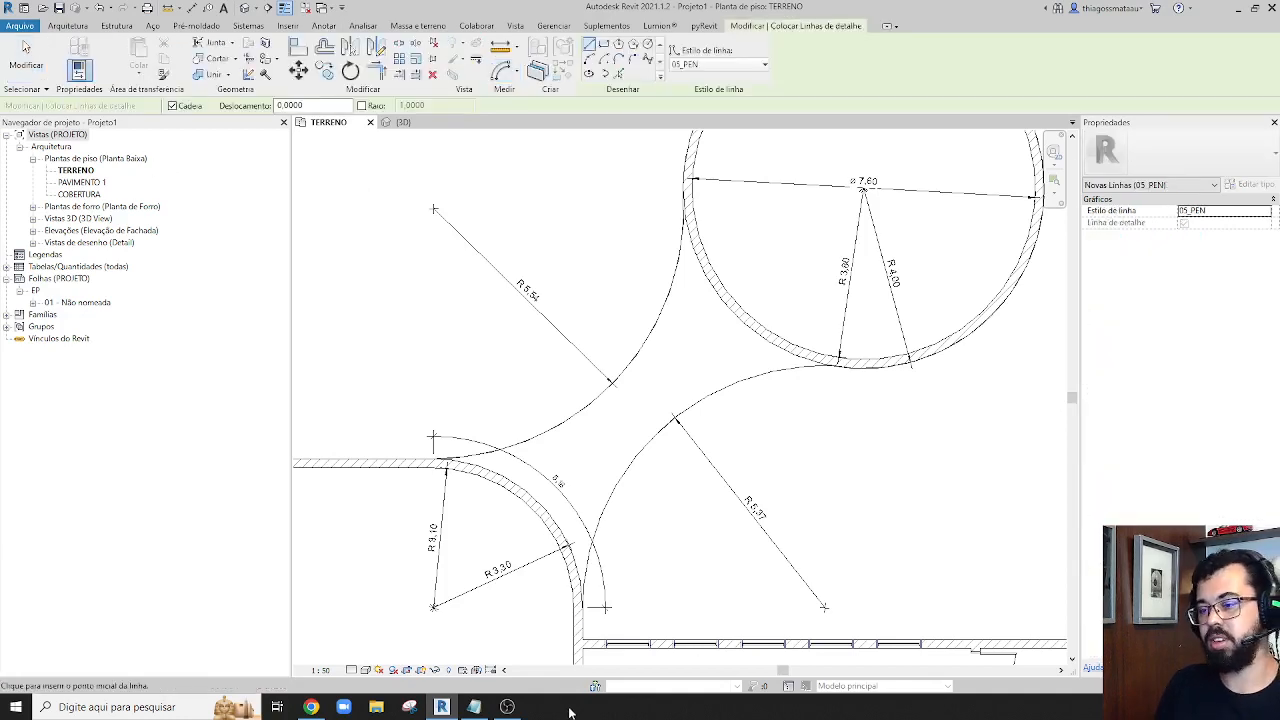
click(604, 606)
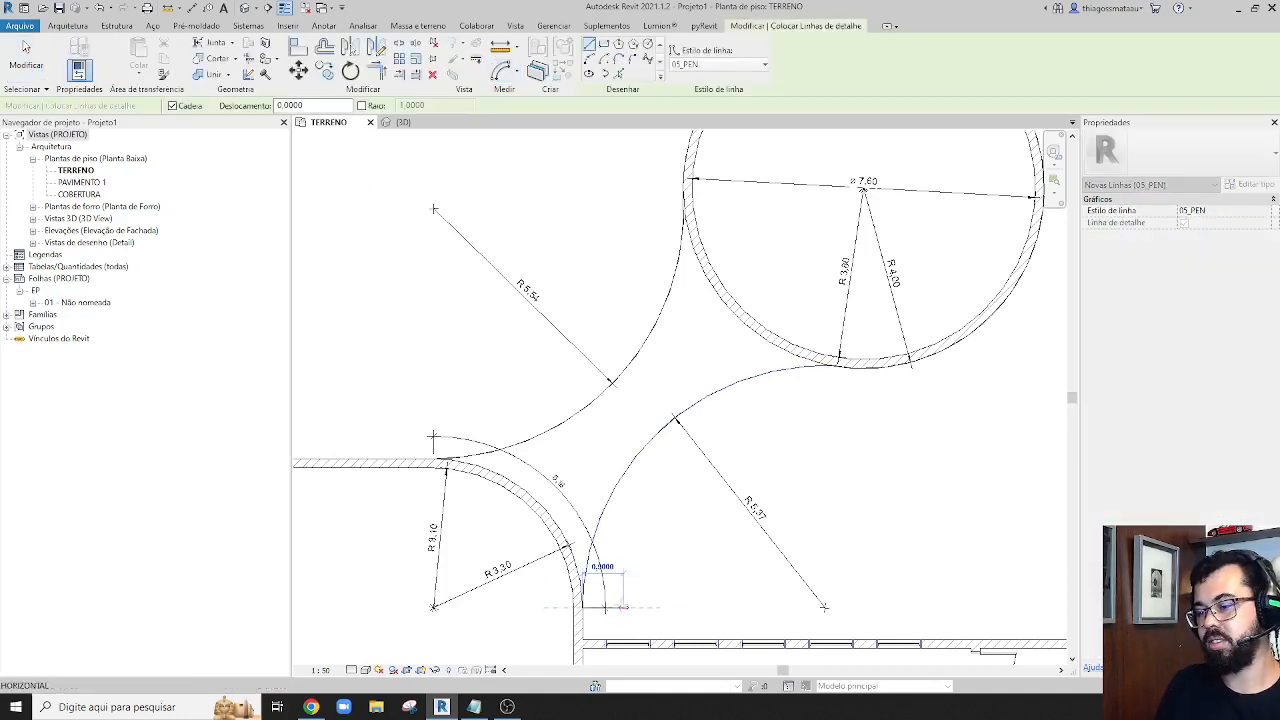
scroll(588, 607, up, 5)
scroll(613, 611, down, 4)
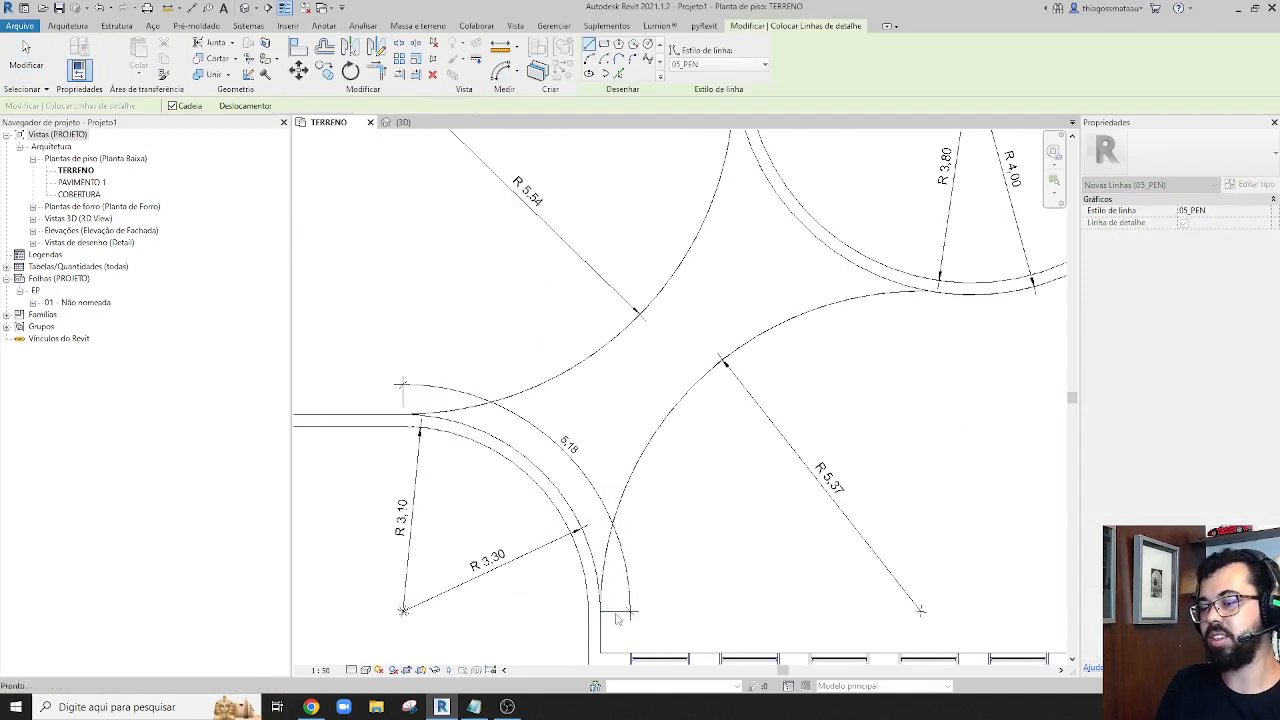
key(Escape)
click(928, 292)
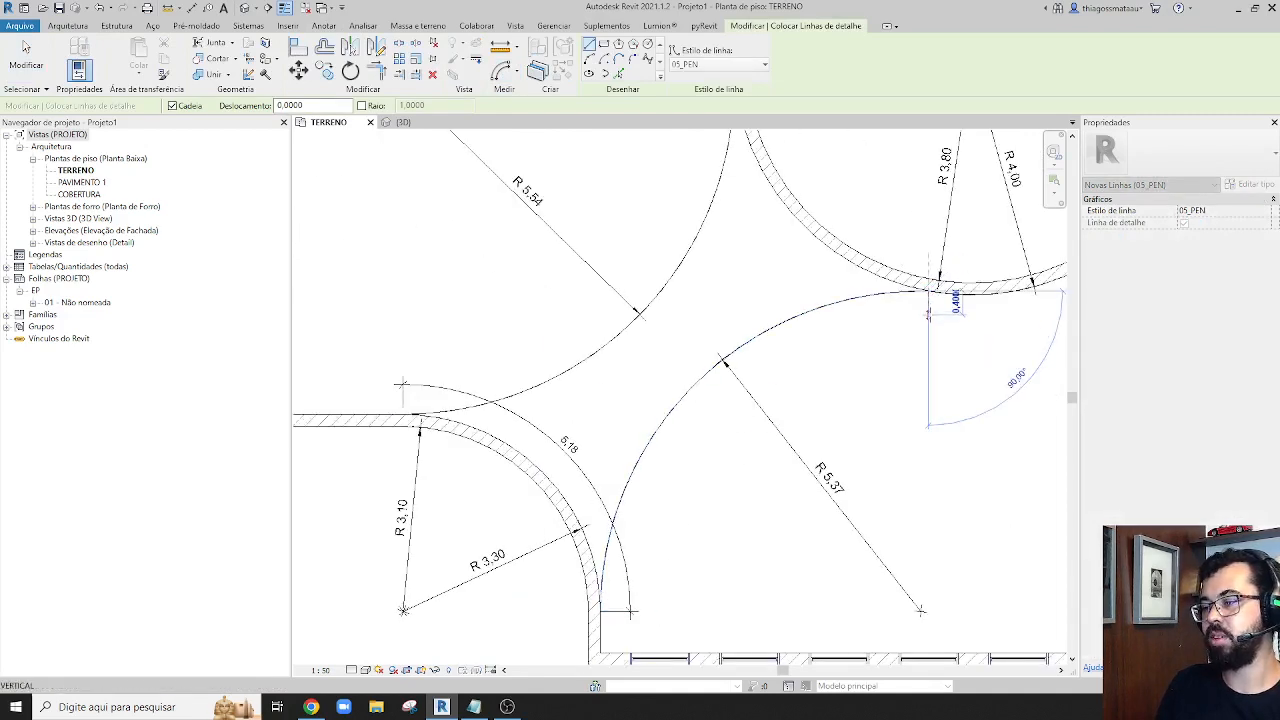
click(928, 315)
key(Escape)
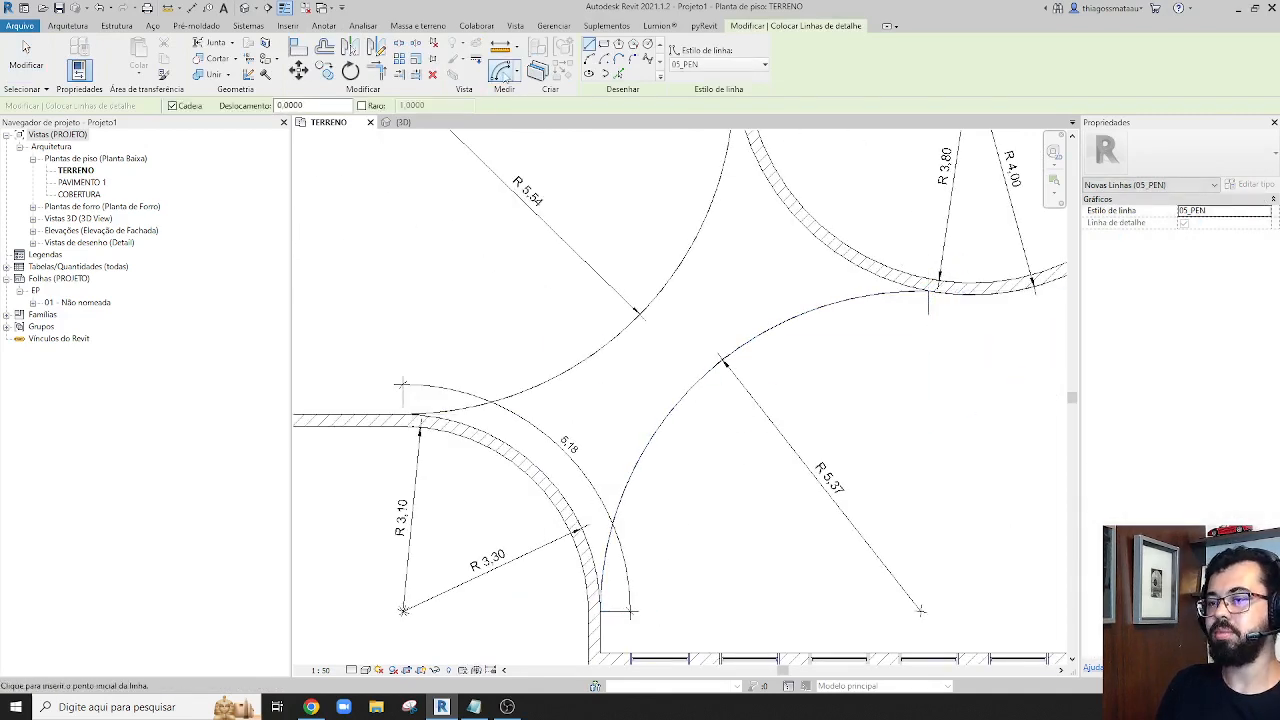
Add an arc length dimension along the lower curved slab edge, using the two detail lines as its end references
click(505, 76)
click(644, 452)
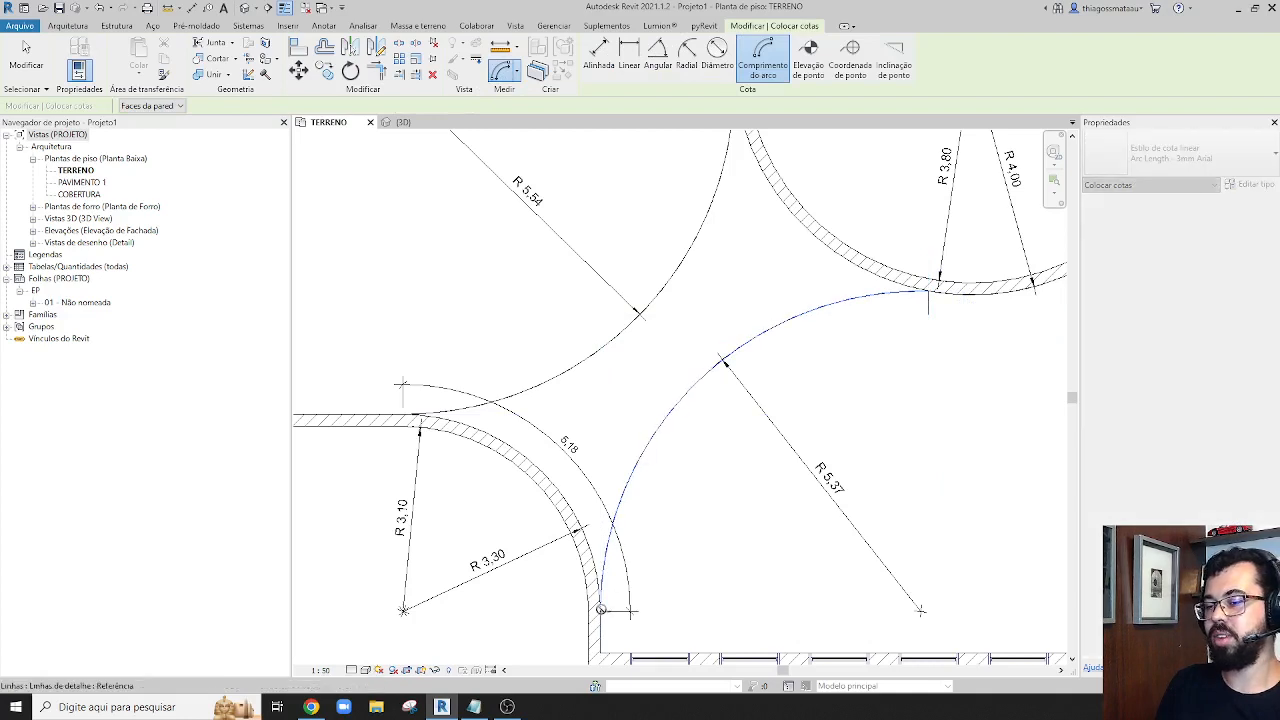
click(931, 294)
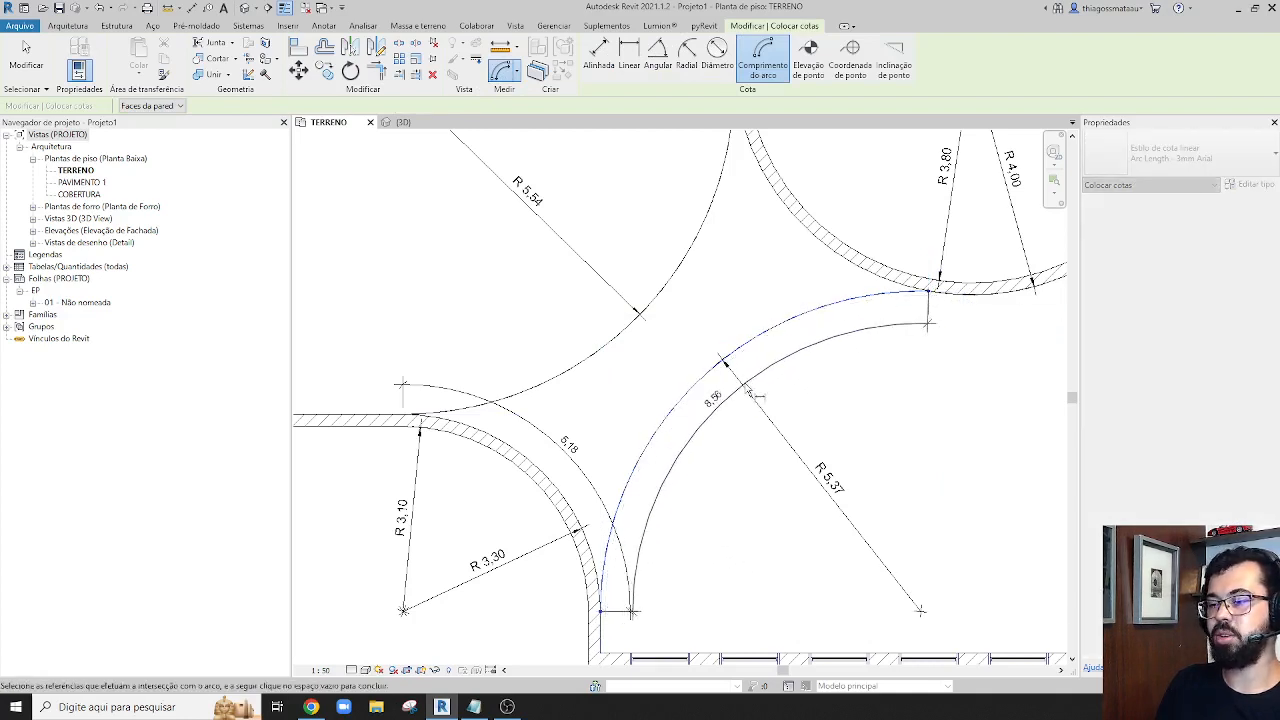
click(757, 405)
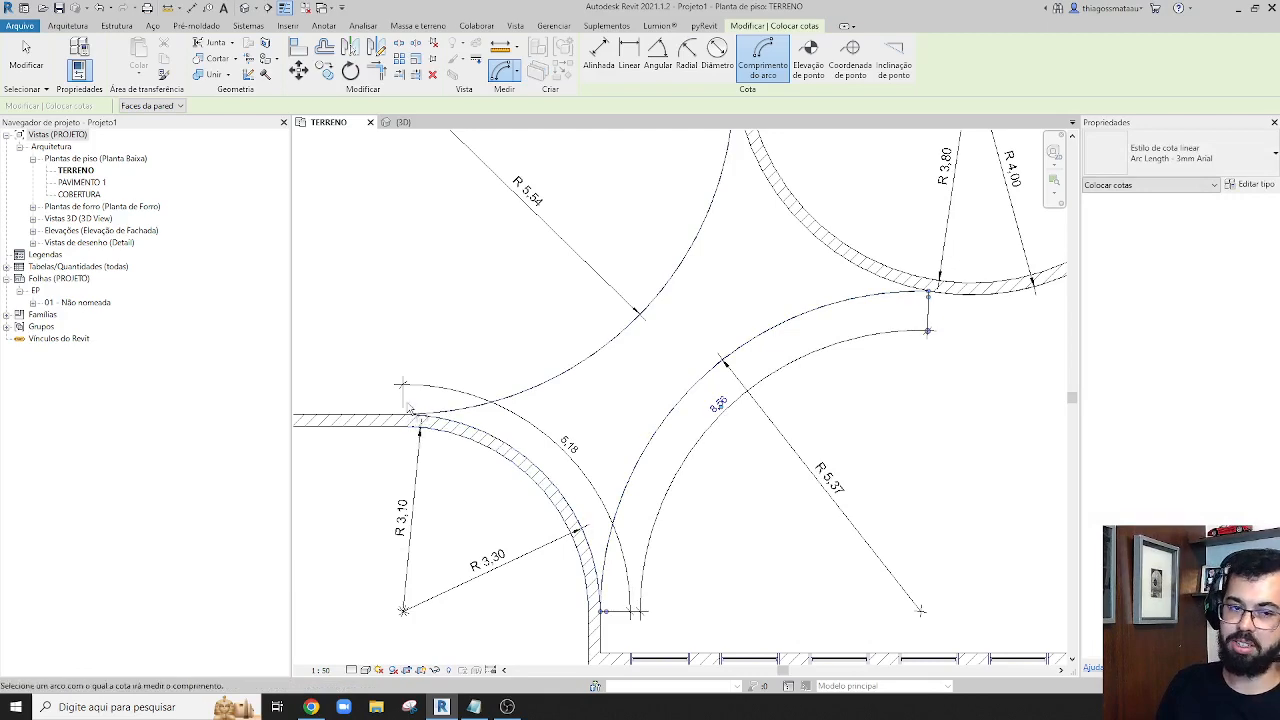
Shorten the horizontal detail line where the lower slab arc meets the large room's wall
scroll(599, 614, up, 1)
scroll(599, 614, up, 1)
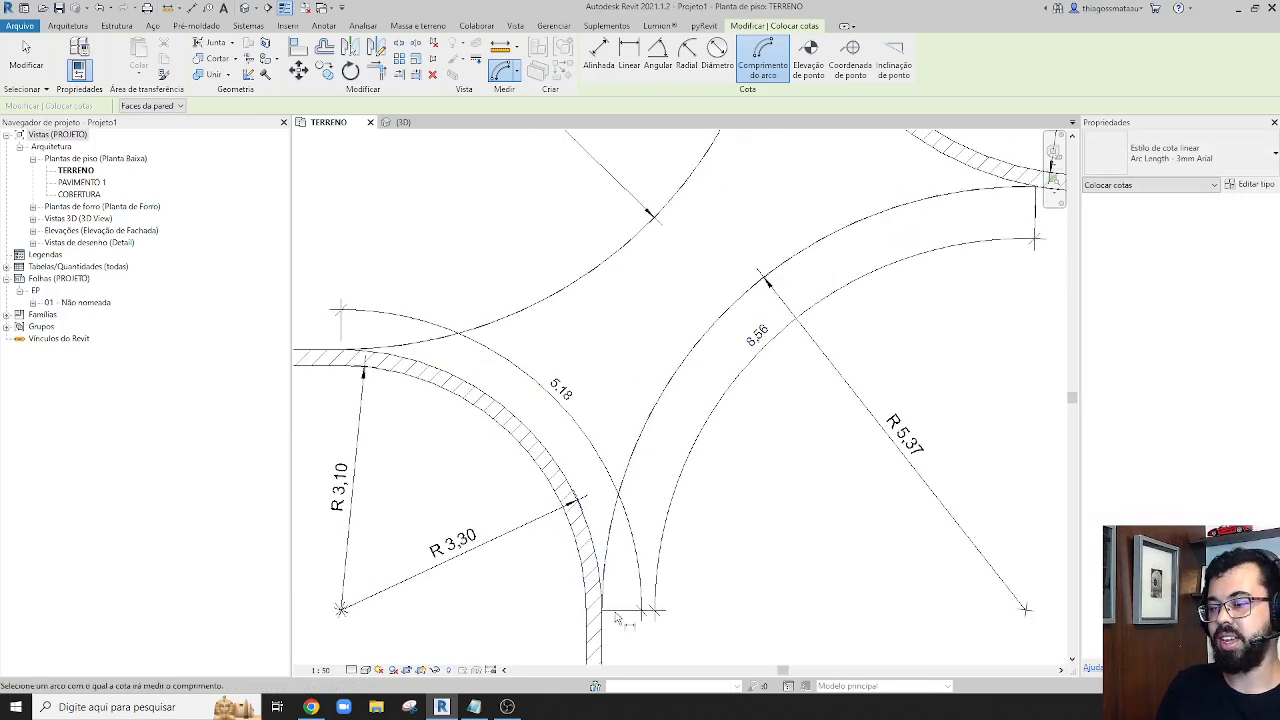
key(Escape)
key(Escape)
scroll(606, 612, up, 4)
click(611, 609)
scroll(616, 614, up, 2)
scroll(619, 612, up, 3)
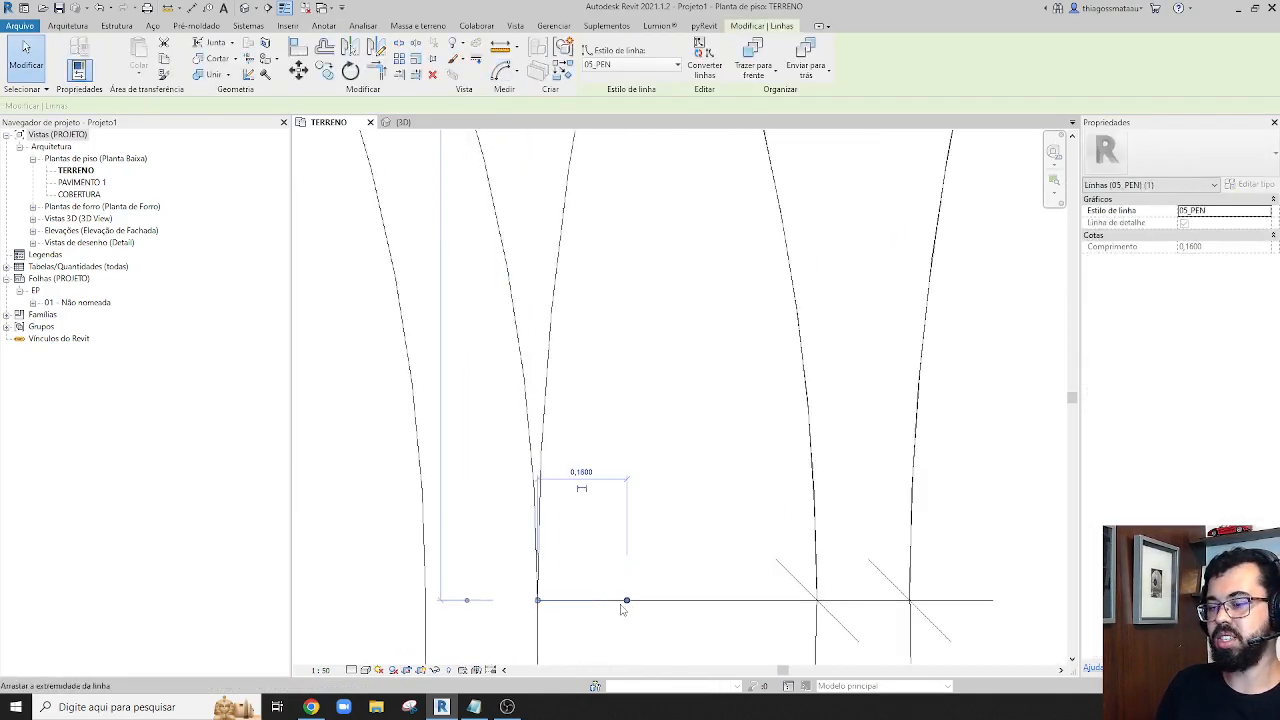
drag(623, 603, 580, 600)
scroll(588, 599, down, 6)
key(Escape)
Shorten the vertical detail line where the lower slab arc meets the circular room's wall to about 0.06 m
middle_drag(740, 406, 593, 608)
scroll(880, 398, up, 3)
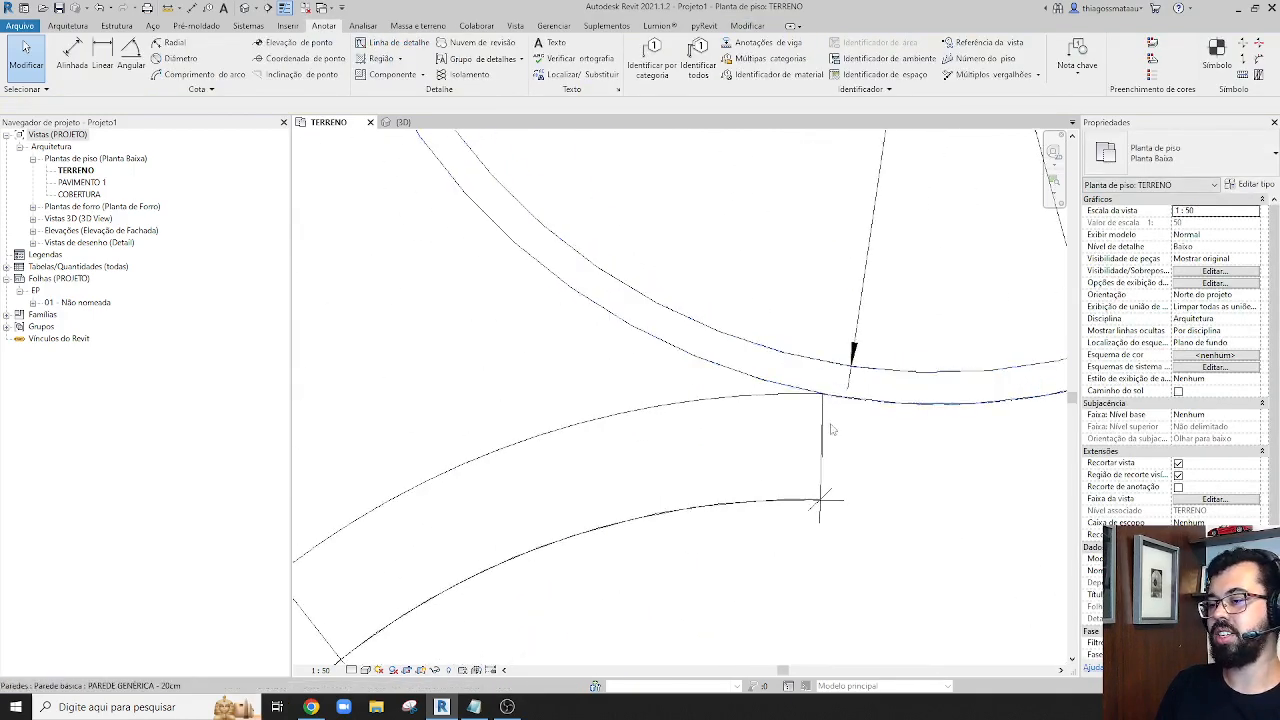
scroll(795, 444, up, 3)
key(d)
key(l)
click(824, 395)
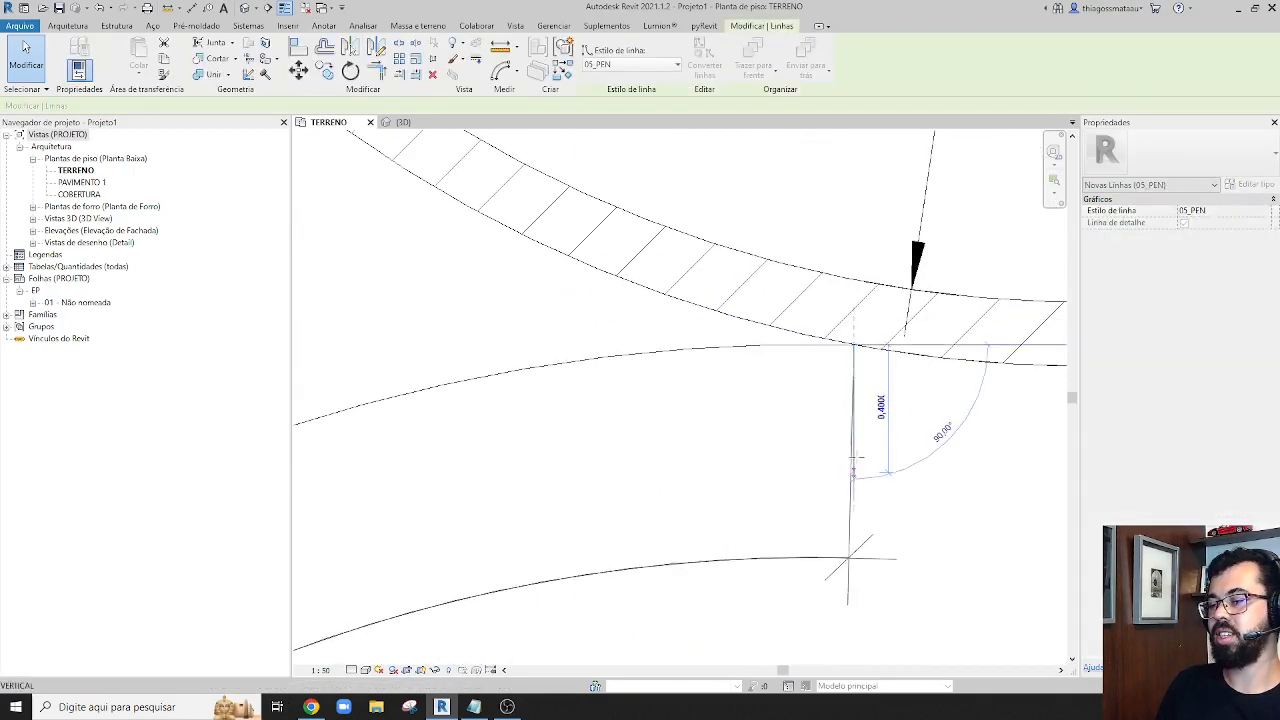
click(853, 362)
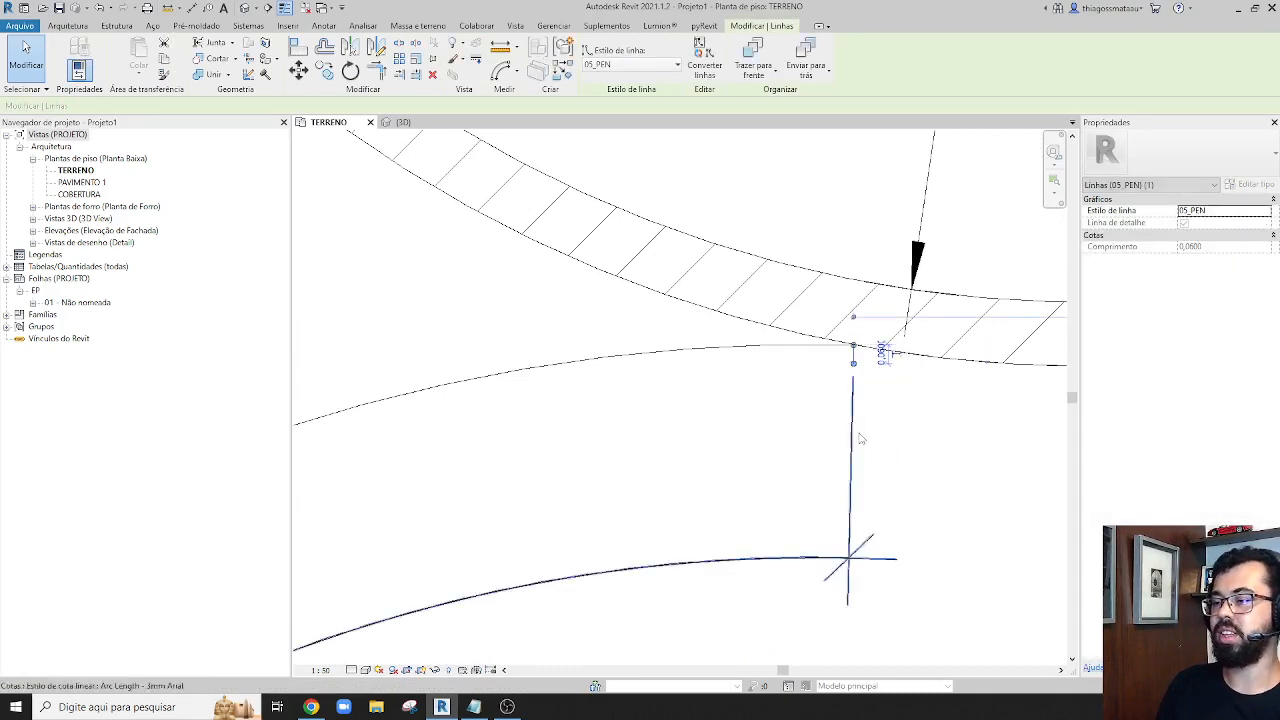
key(Escape)
key(Escape)
scroll(851, 448, down, 3)
scroll(851, 448, down, 1)
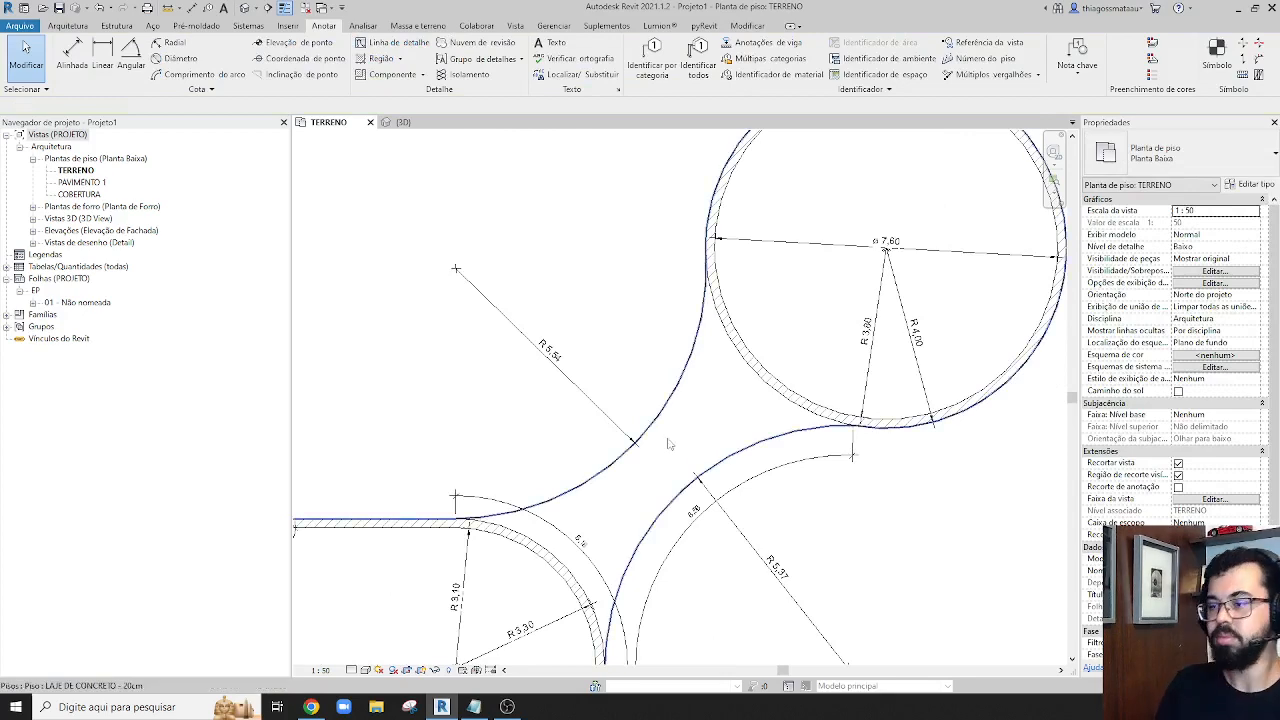
Add a chained aligned dimension across the three small rooms, picking both faces of every wall from the large room's wall to the last partition
scroll(664, 440, down, 3)
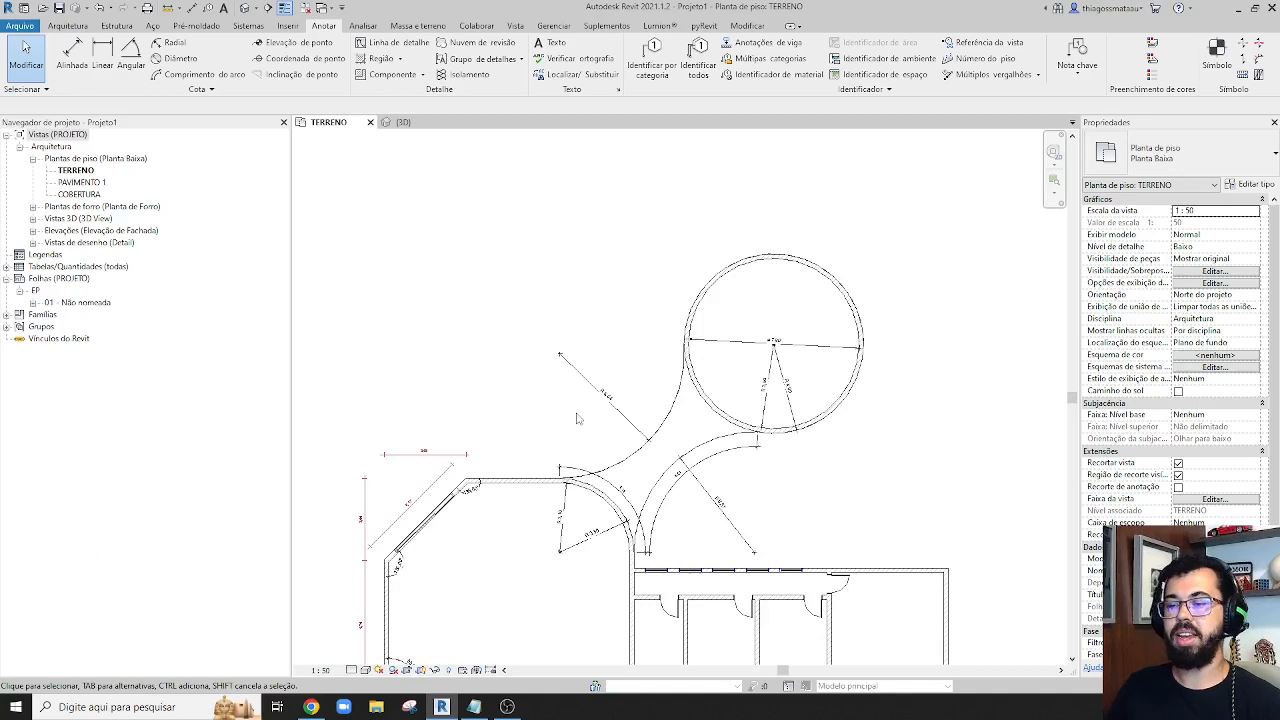
middle_drag(548, 602, 498, 459)
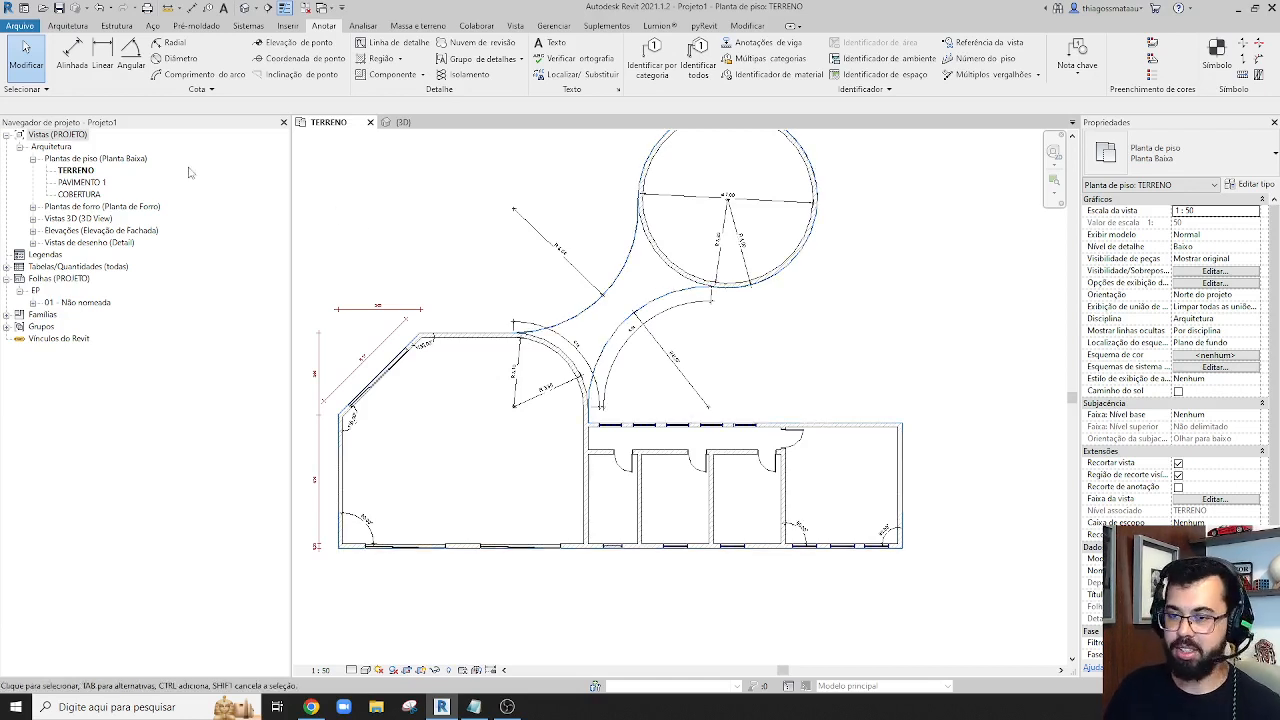
click(73, 58)
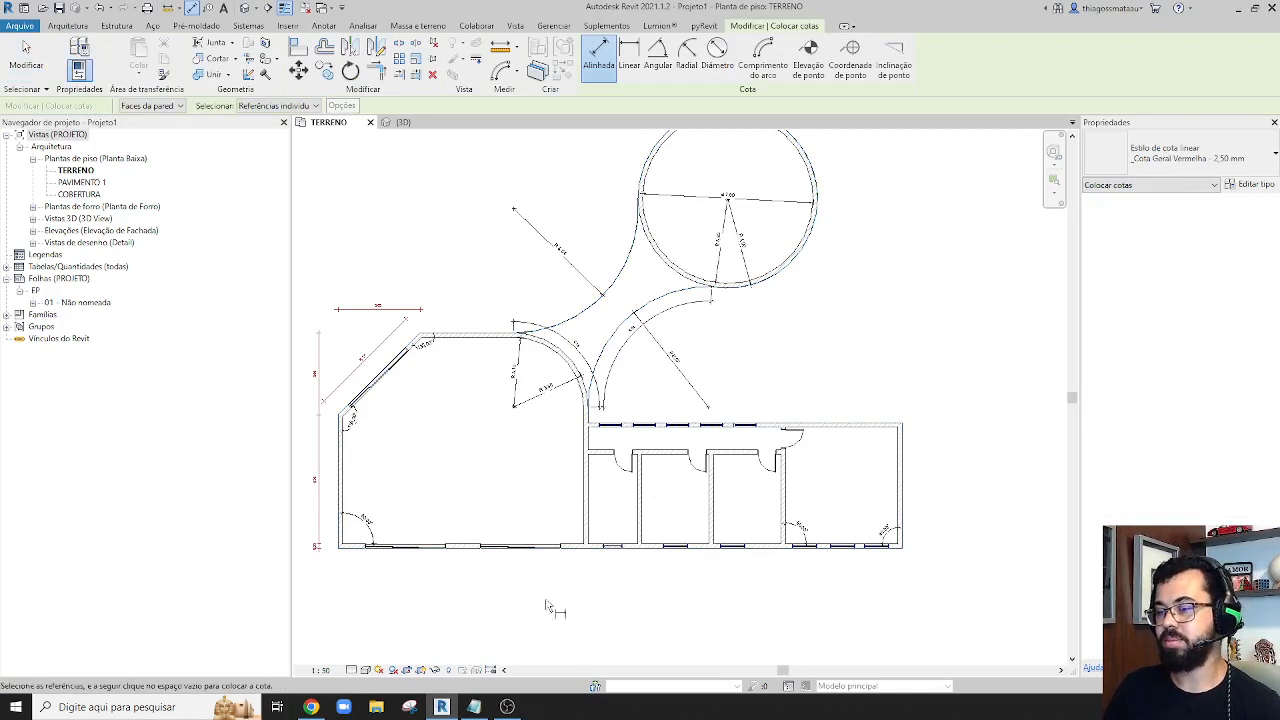
scroll(514, 609, up, 2)
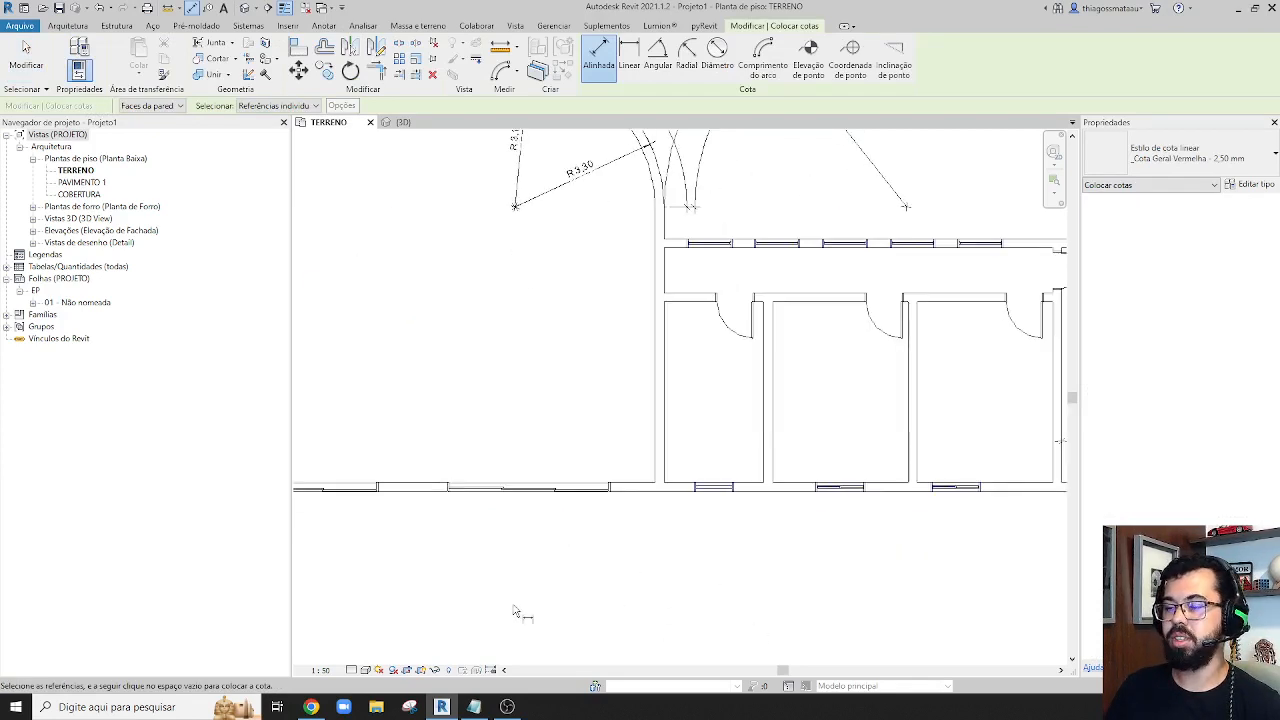
click(653, 460)
click(765, 463)
click(906, 438)
click(919, 438)
middle_drag(950, 467, 786, 474)
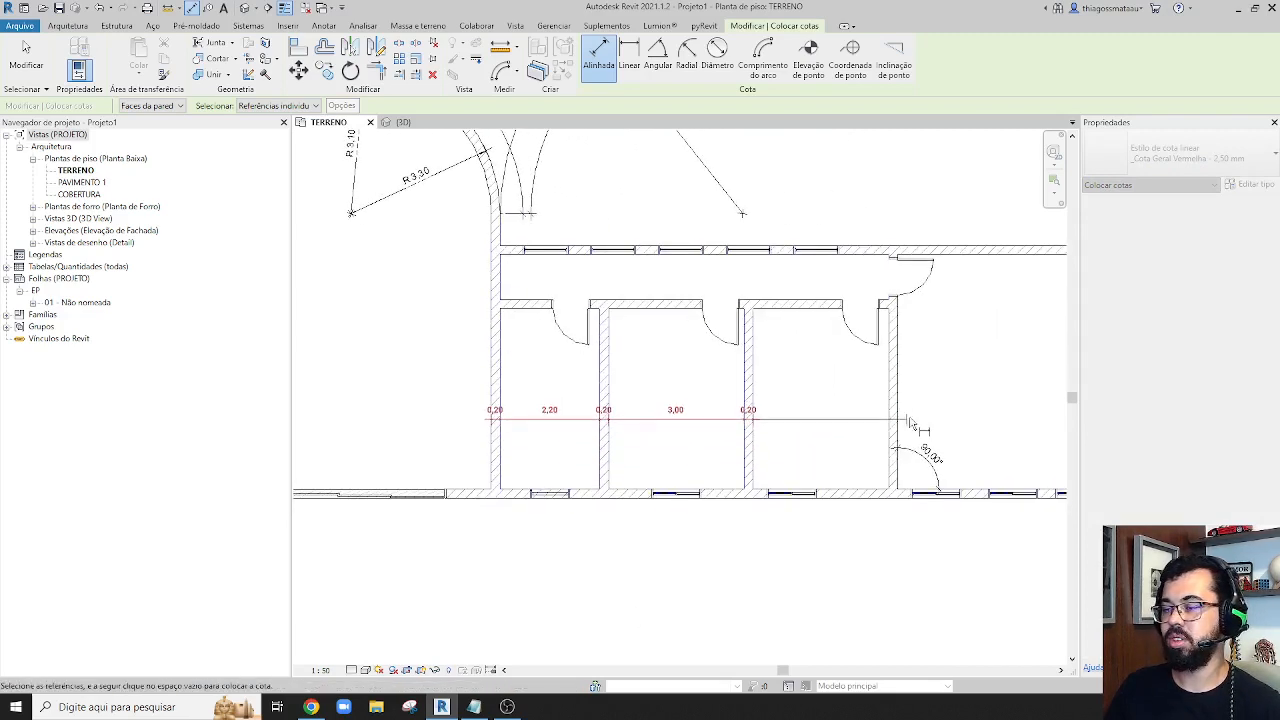
click(890, 428)
click(898, 430)
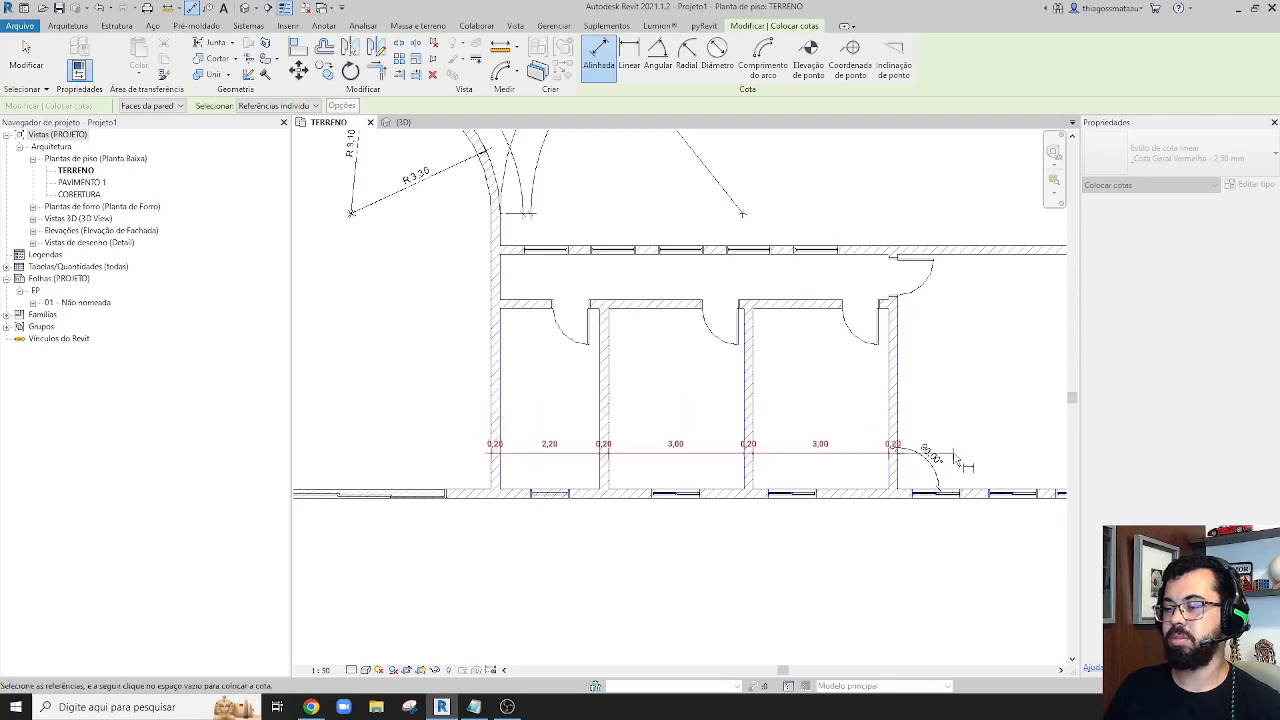
scroll(955, 460, down, 3)
click(983, 436)
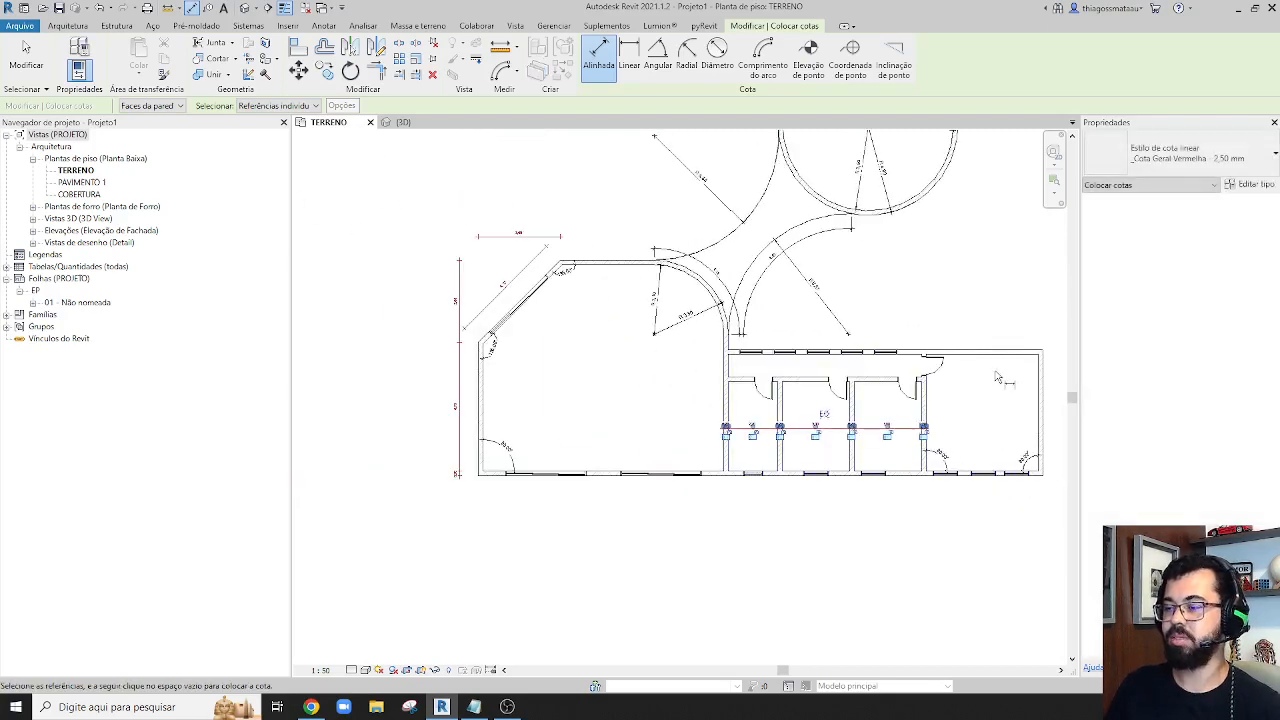
Start an aligned dimension with its reference selection set to Paredes inteiras
scroll(999, 383, down, 1)
key(Escape)
key(Escape)
scroll(866, 440, up, 3)
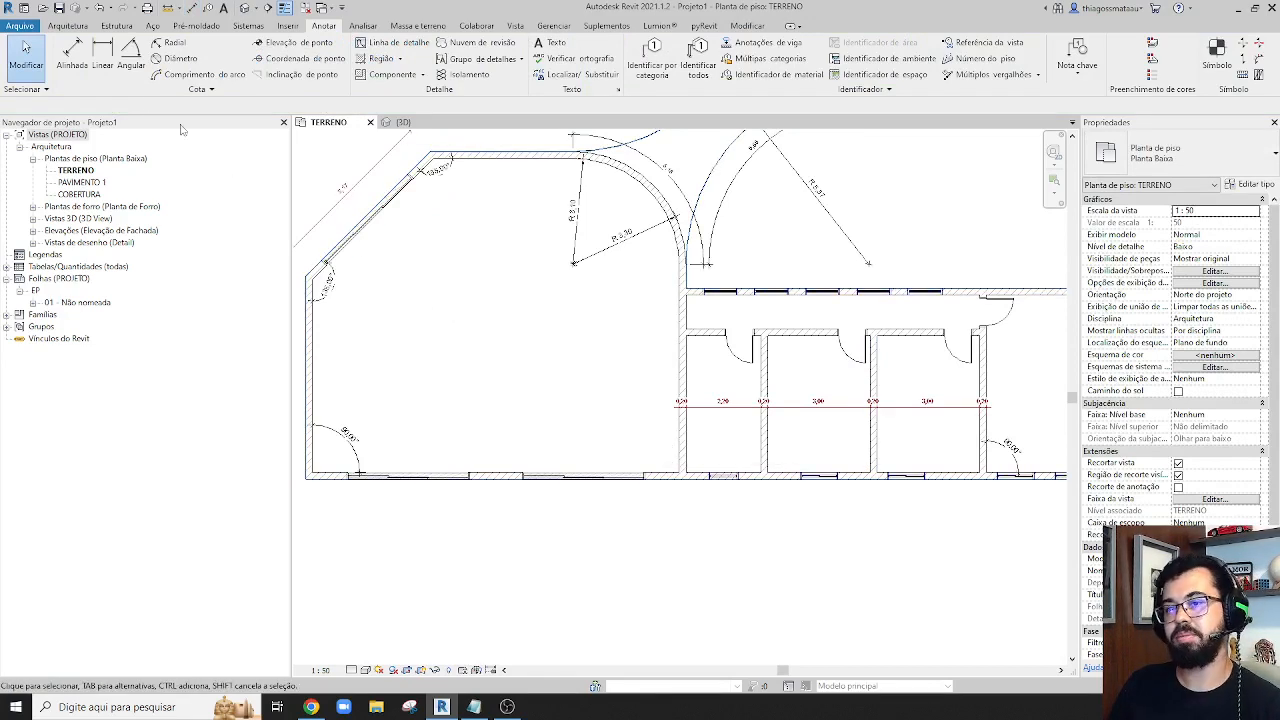
click(72, 55)
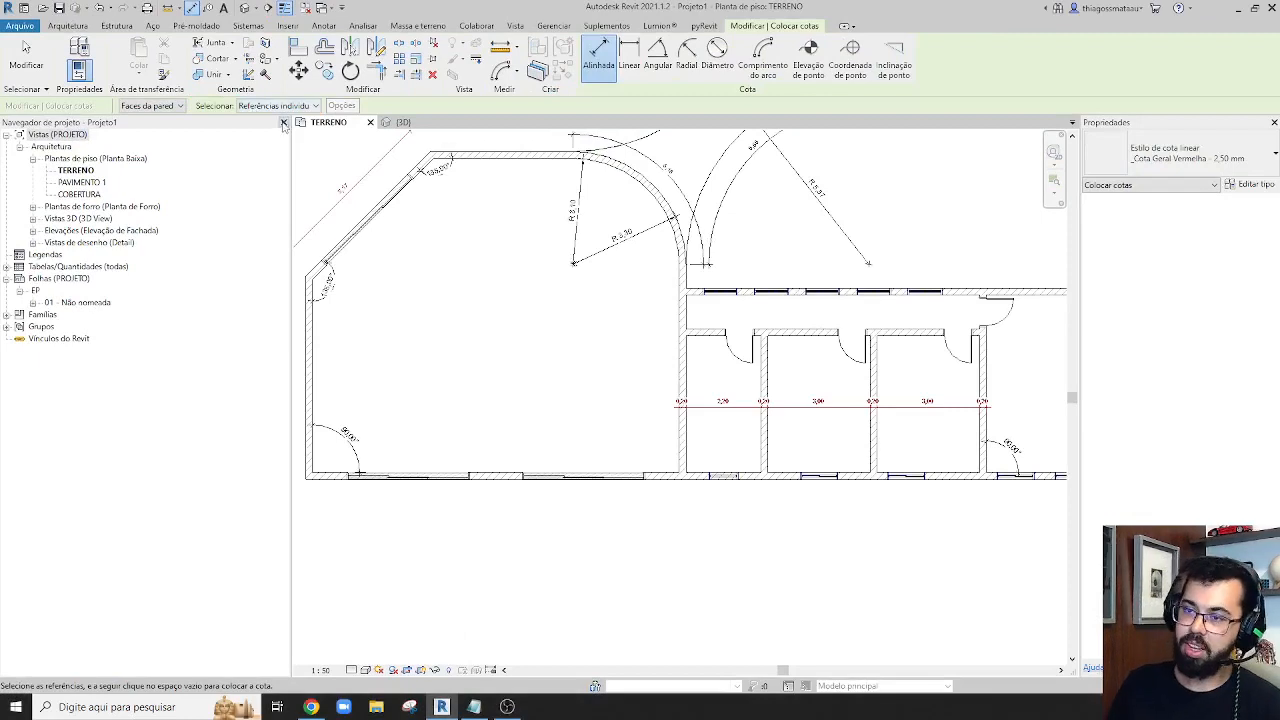
click(276, 105)
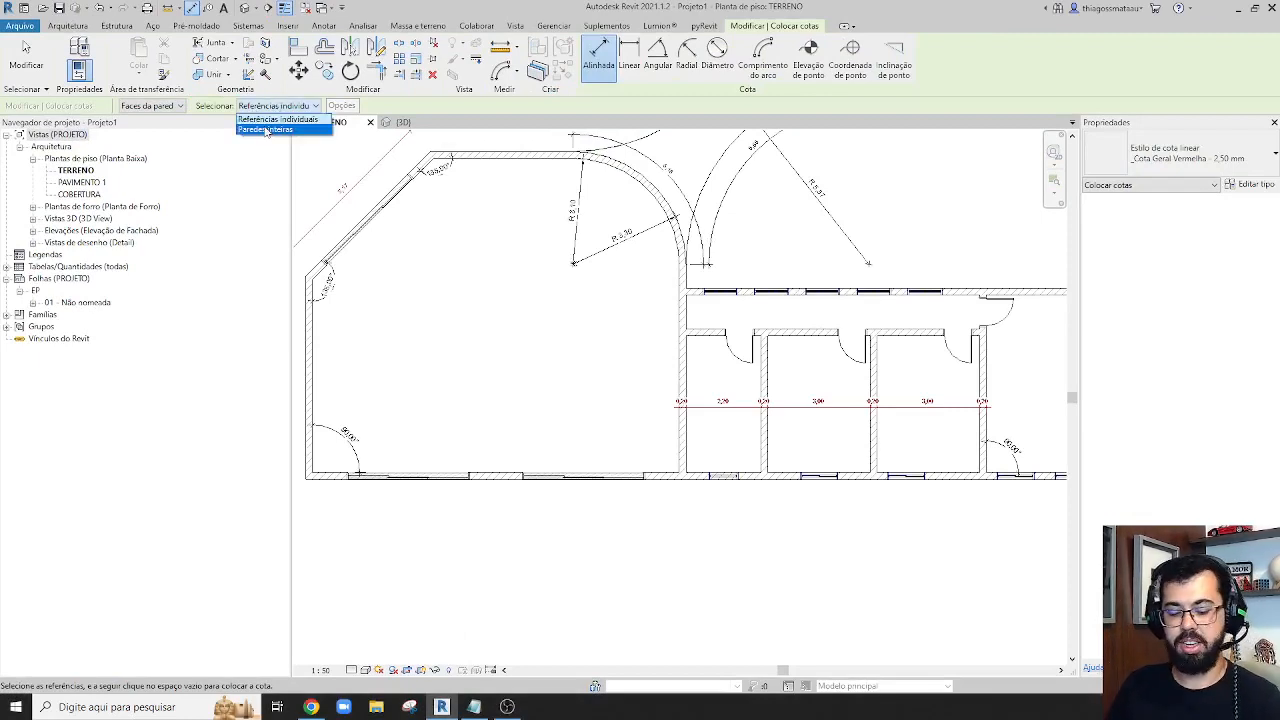
click(268, 119)
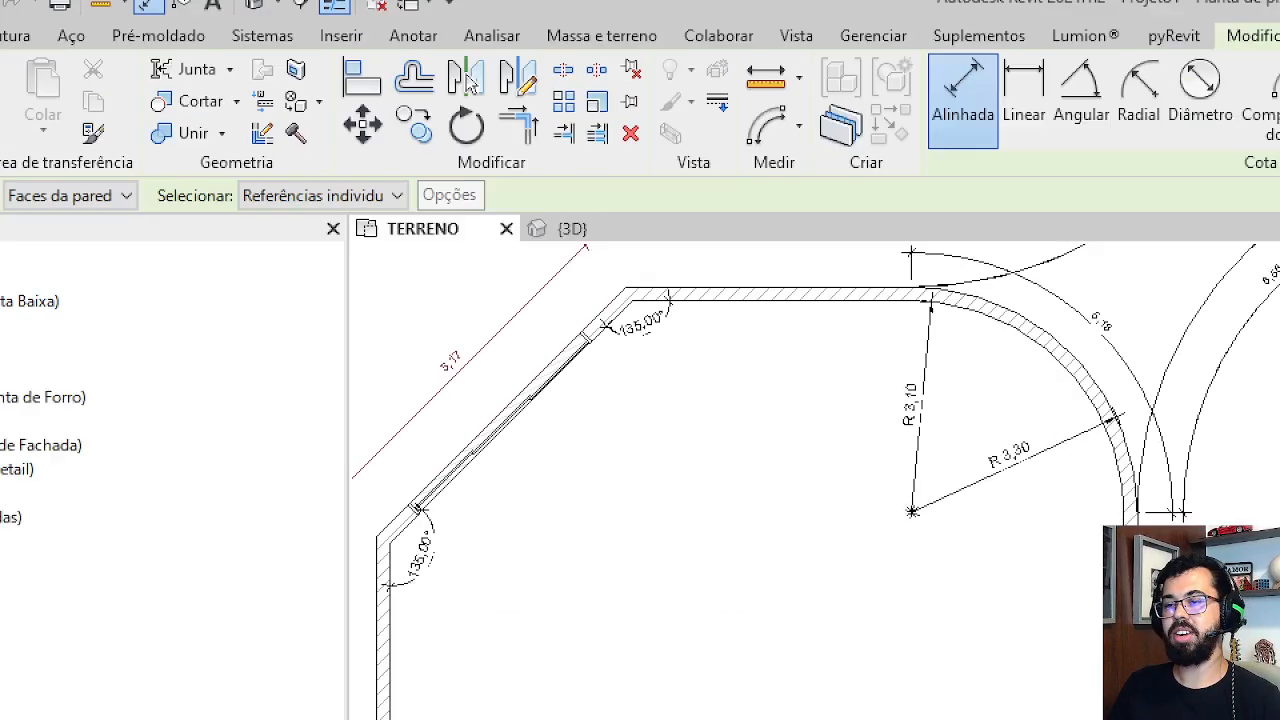
mouse_move(426, 197)
ctrl+mouse_down()
mouse_move(451, 221)
mouse_move(506, 230)
mouse_move(496, 225)
ctrl+mouse_up()
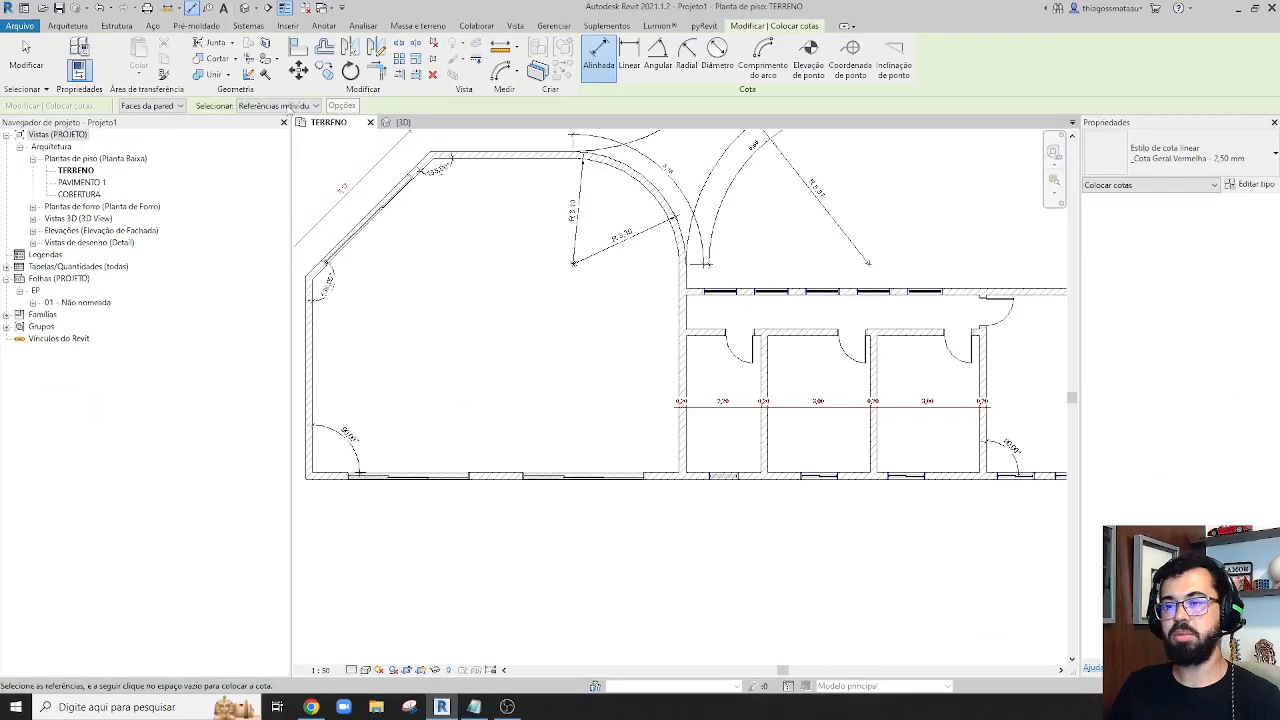
click(355, 211)
click(282, 129)
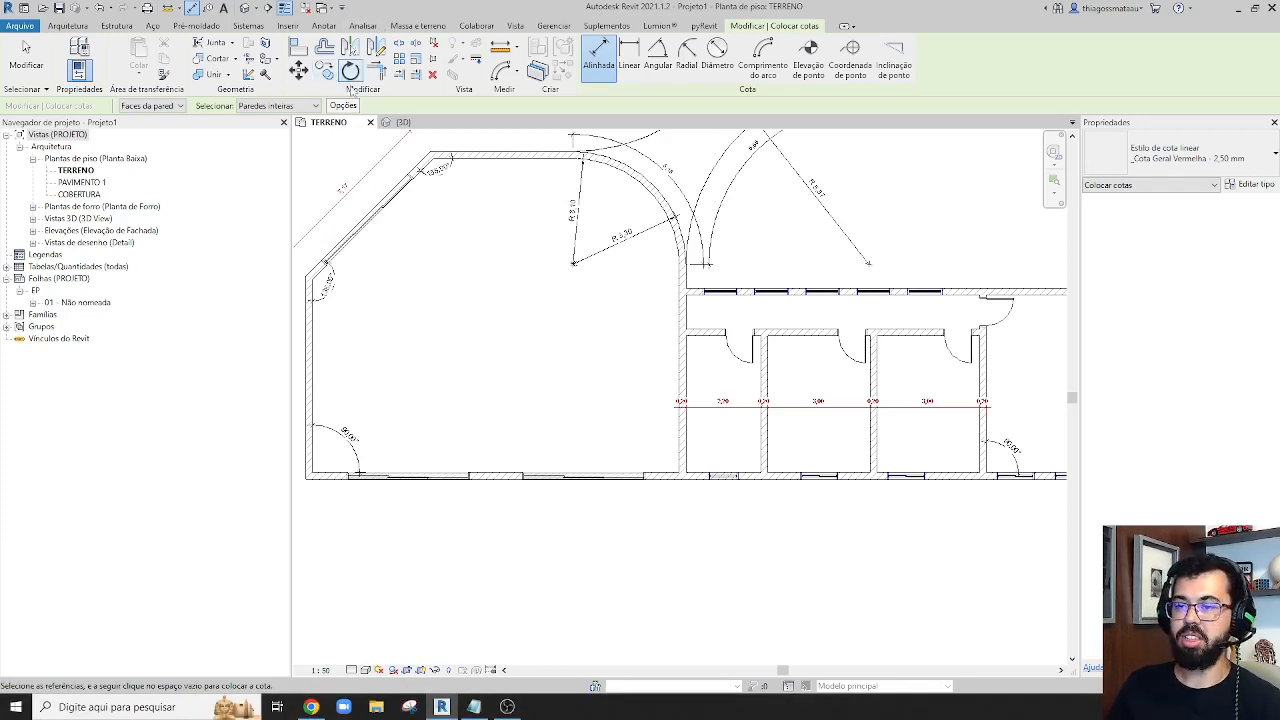
Set the automatic dimension options to include Aberturas by Larguras along with Paredes que efetuam a intersecção
click(342, 106)
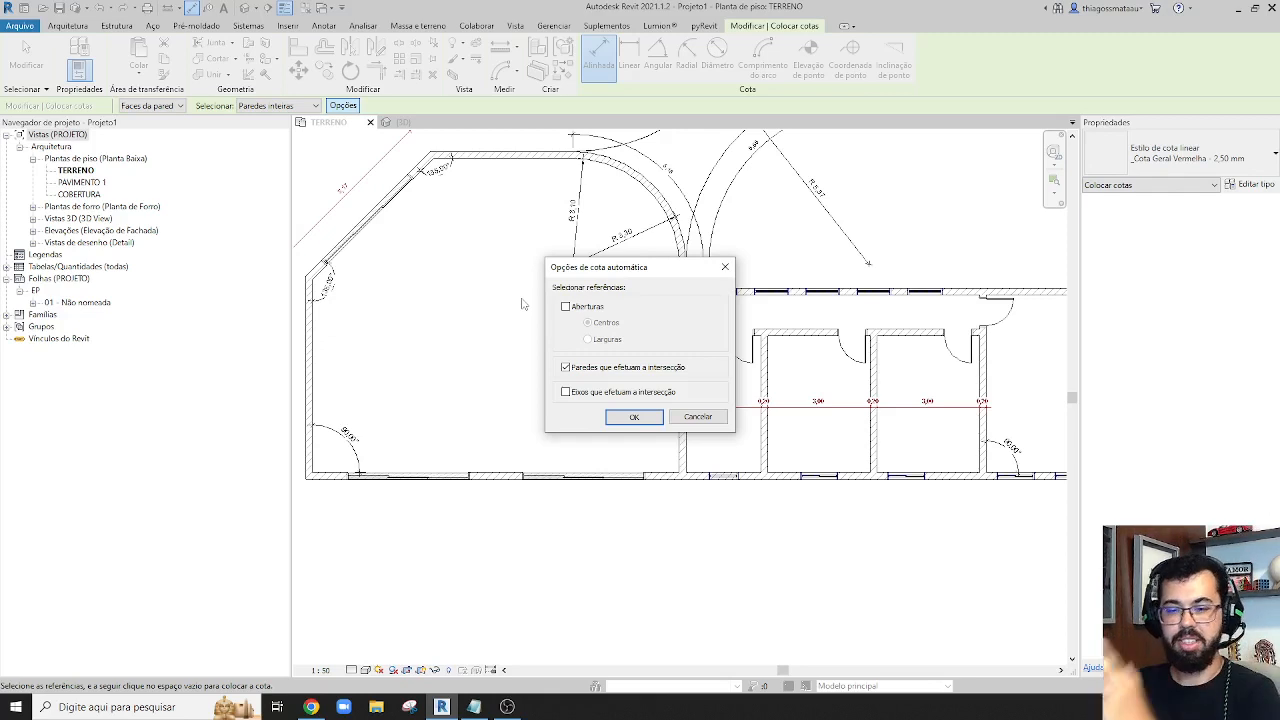
drag(660, 268, 477, 158)
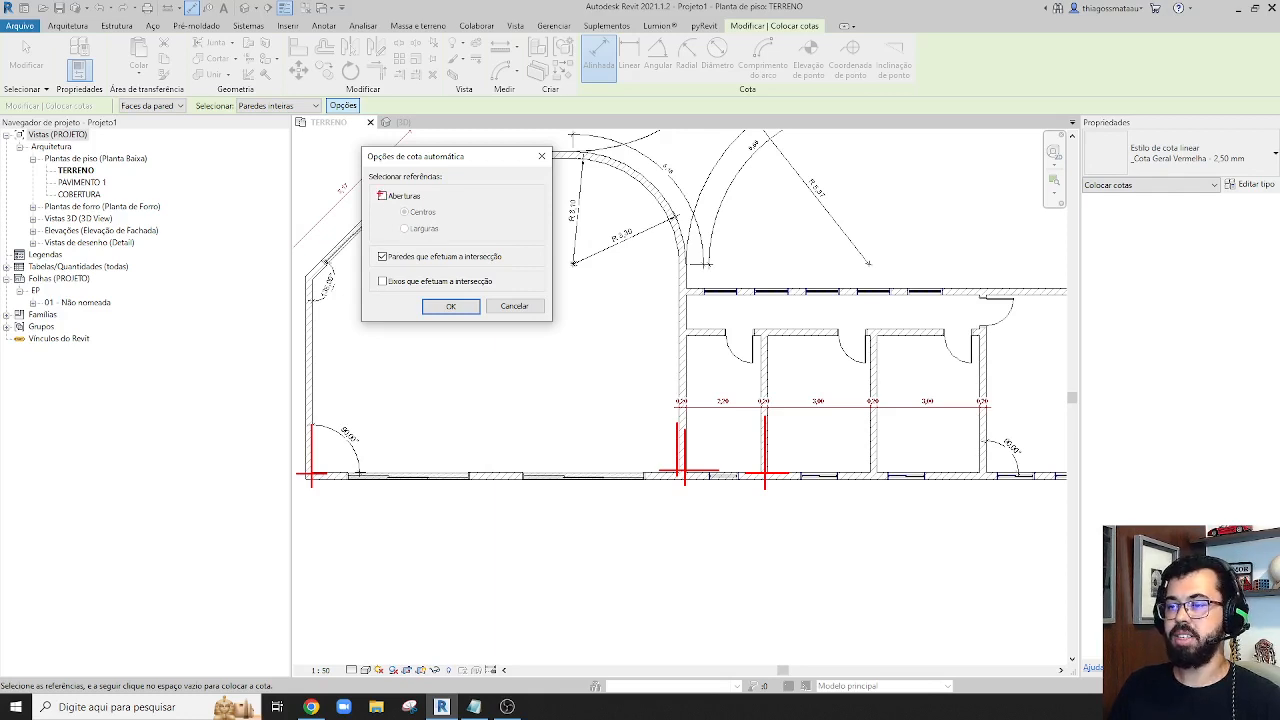
click(381, 196)
click(382, 197)
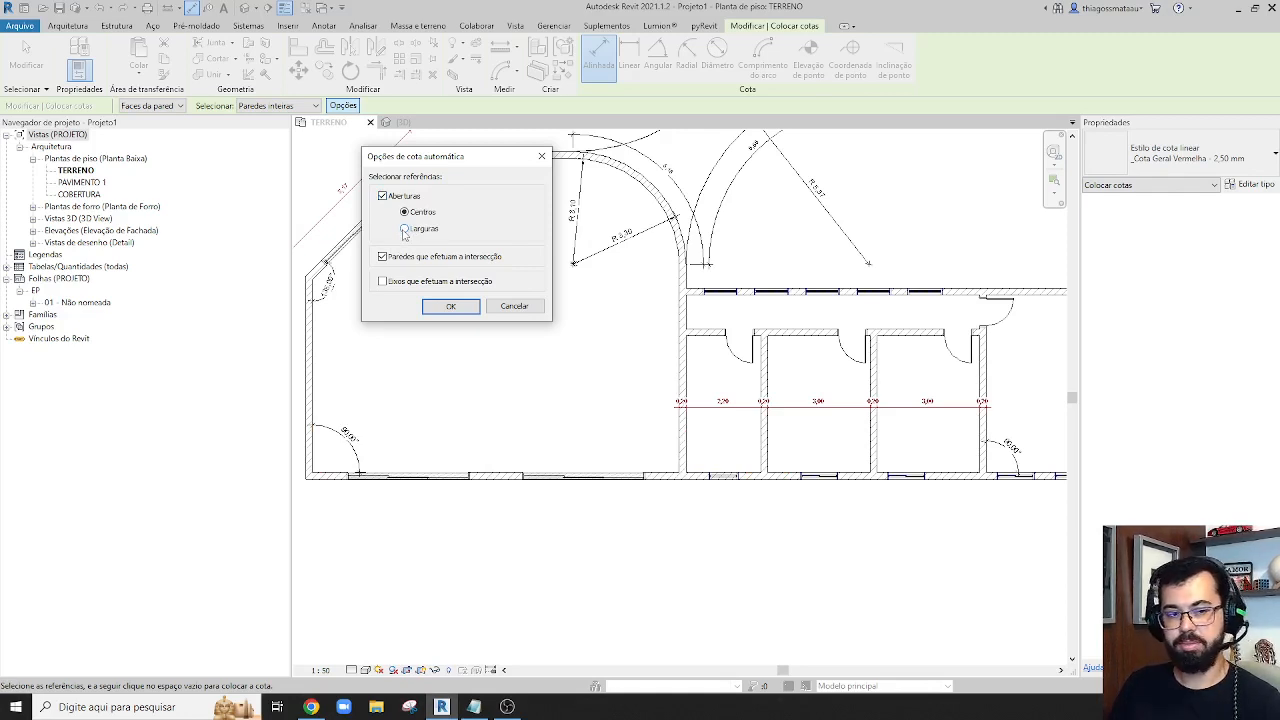
click(404, 230)
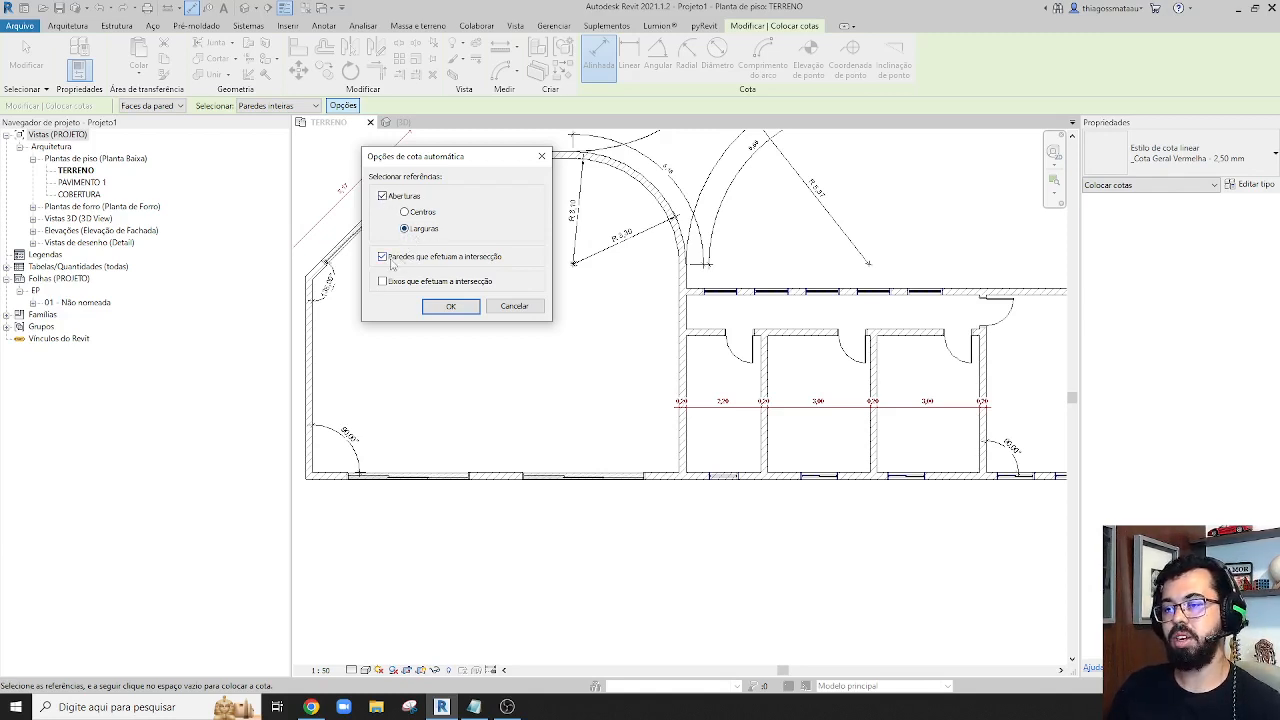
click(446, 310)
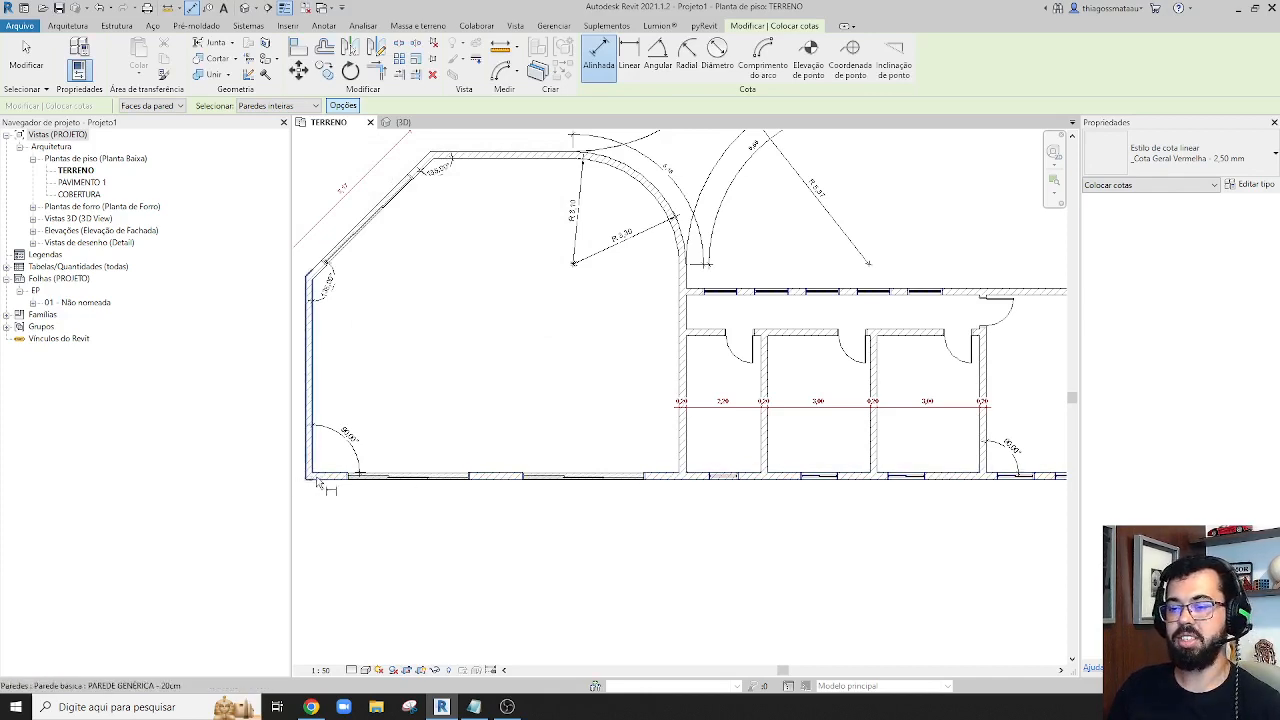
Add an automatic dimension string for the long lower exterior wall, covering its openings and intersecting walls, and place it just below the wall
click(492, 482)
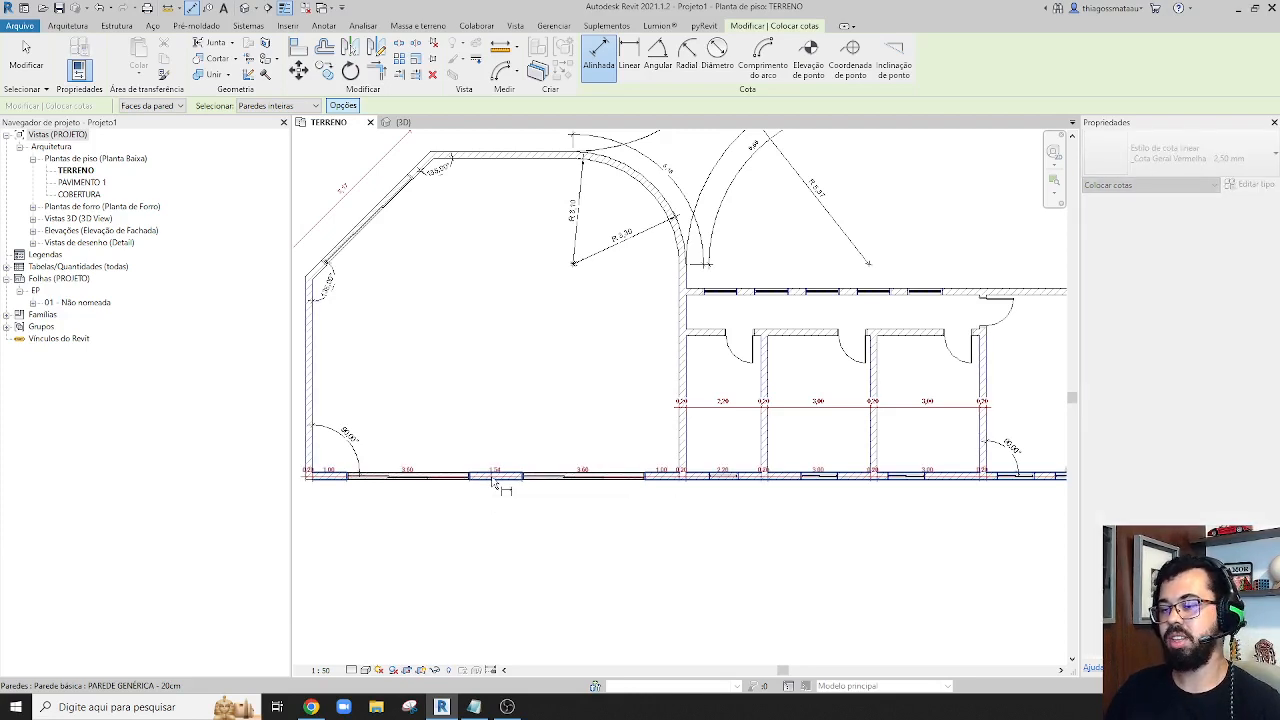
scroll(490, 512, down, 3)
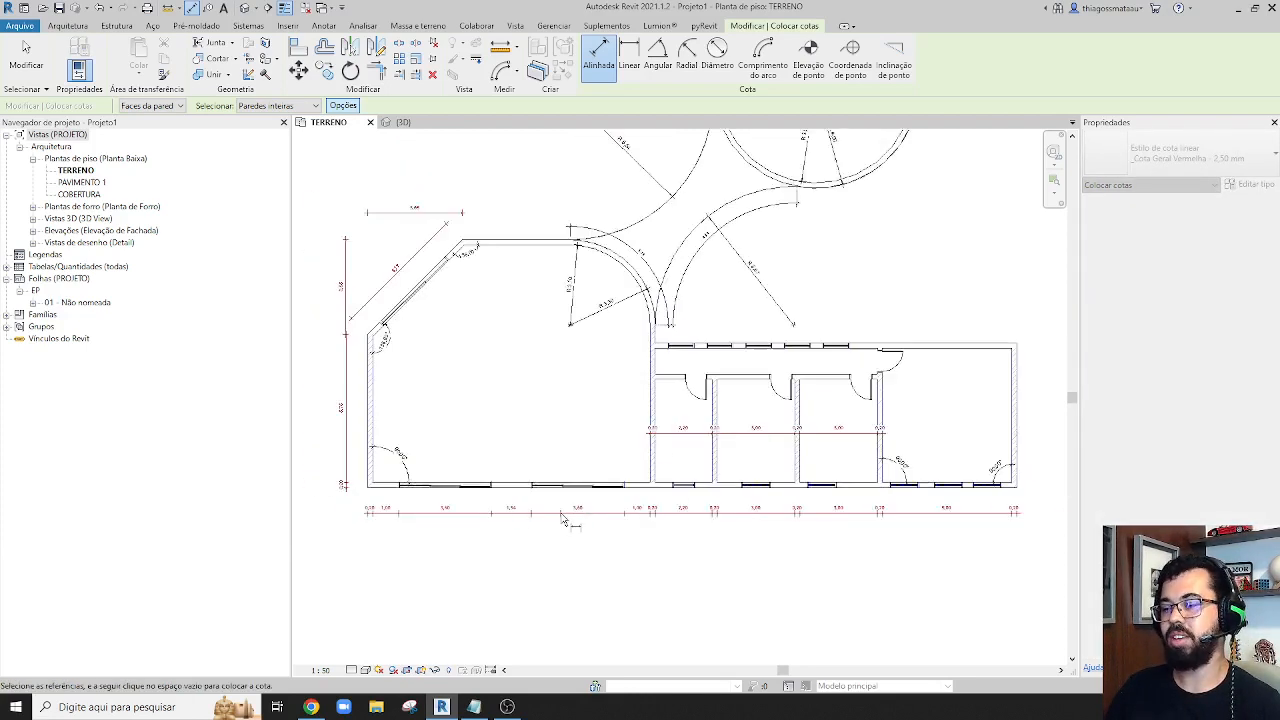
scroll(532, 520, up, 3)
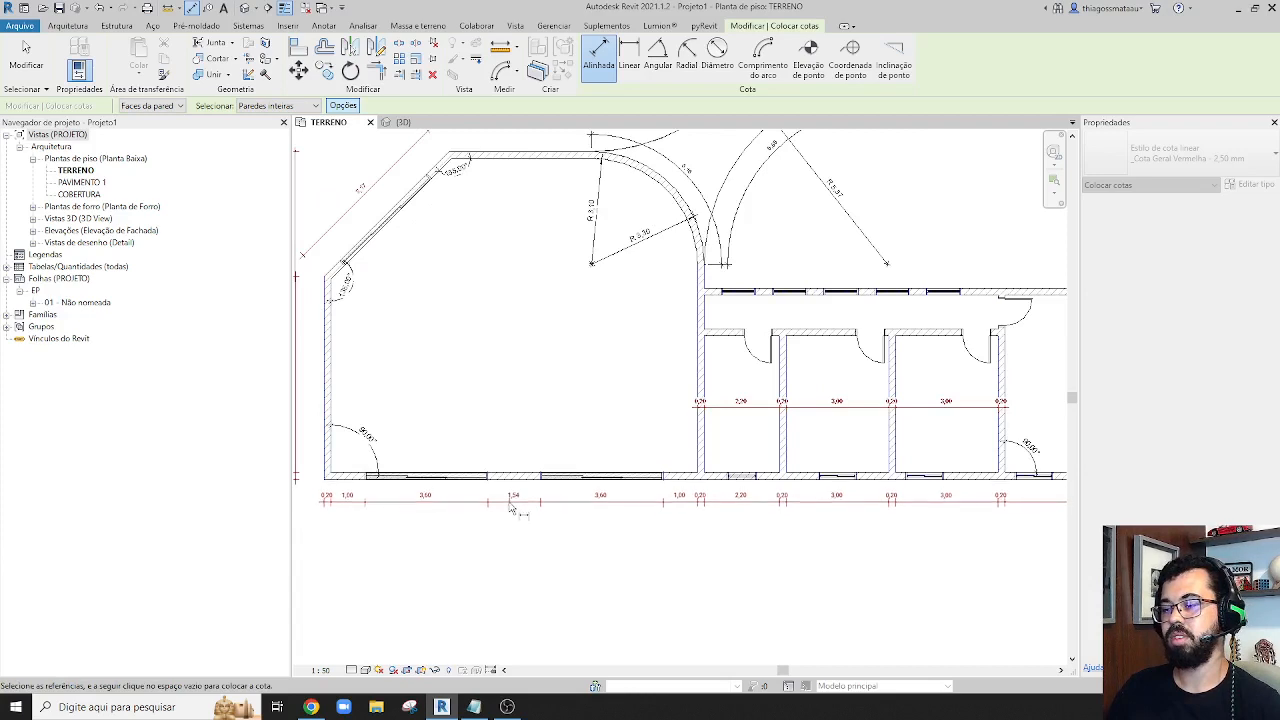
click(512, 512)
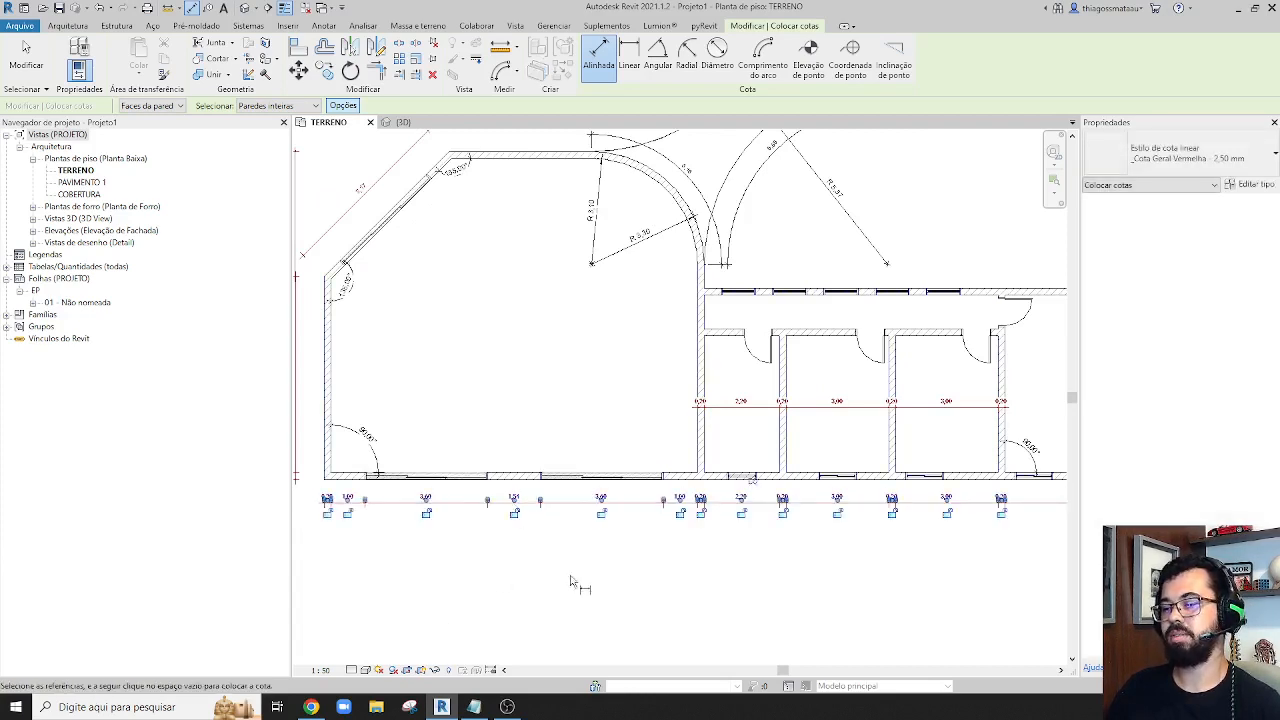
scroll(776, 575, up, 3)
scroll(776, 575, down, 3)
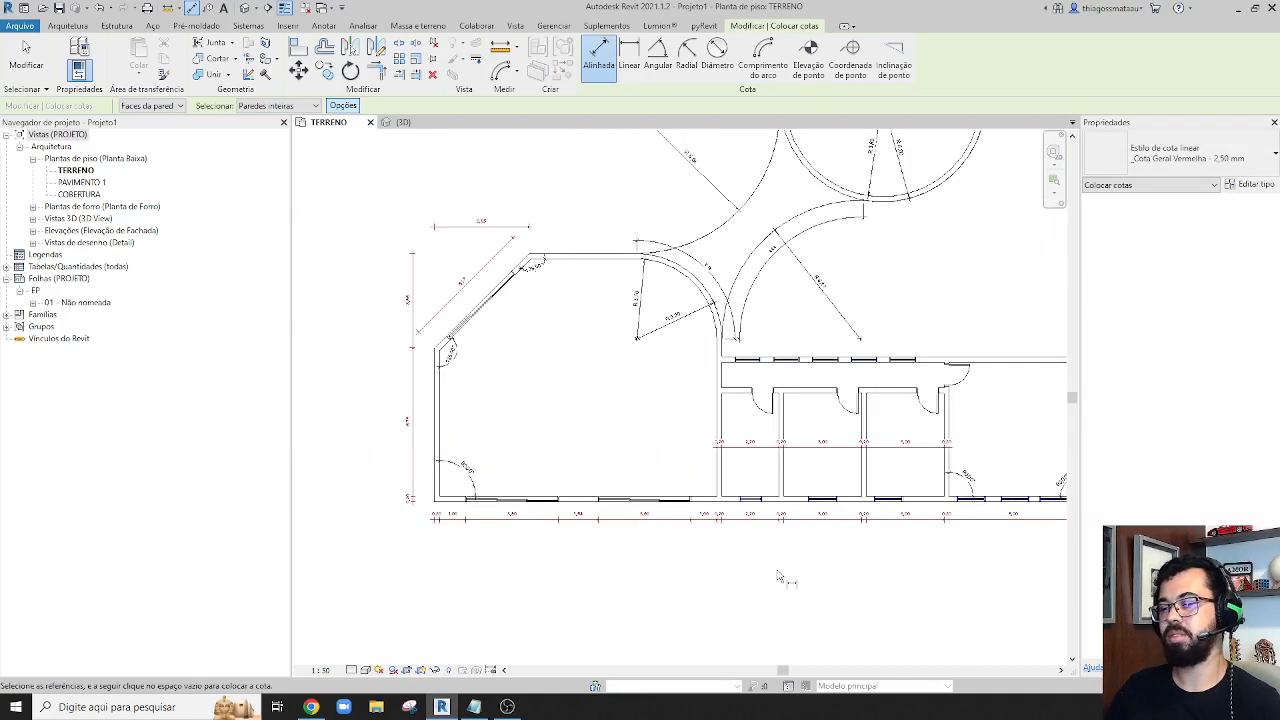
key(Escape)
key(Escape)
scroll(563, 370, down, 2)
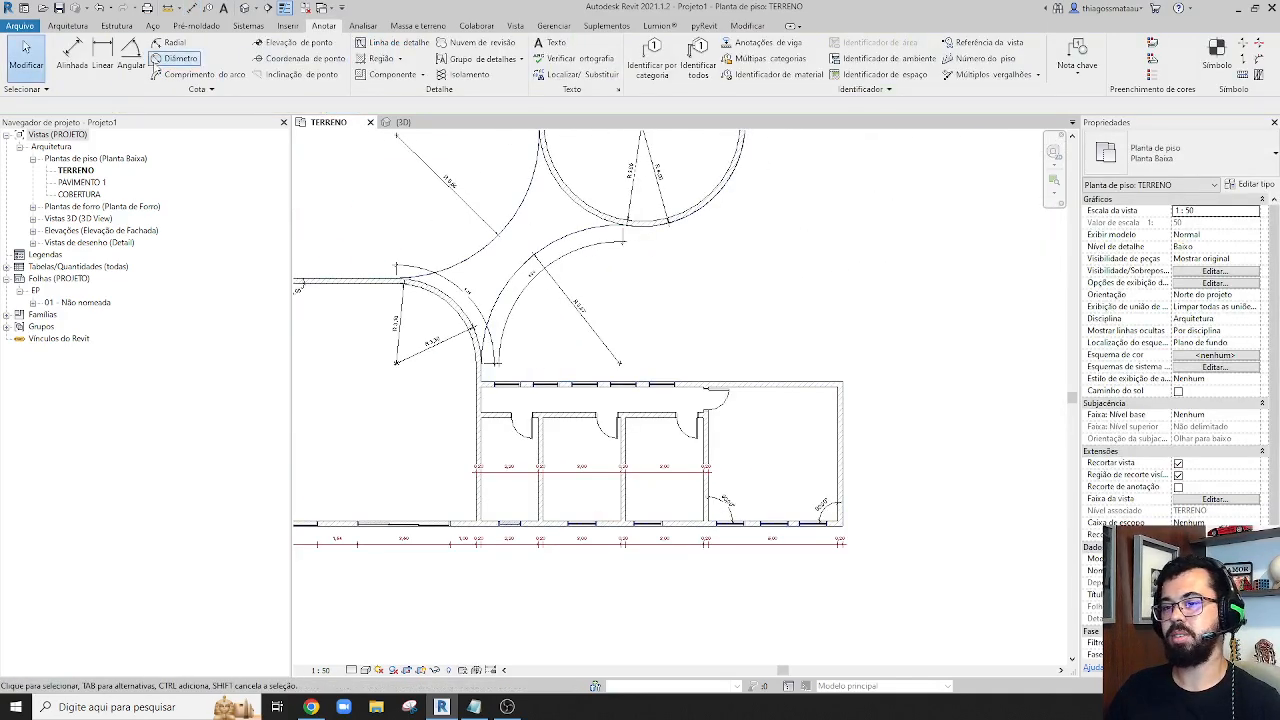
Add an automatic whole-wall dimension string to the corridor's upper exterior wall and place it just above the wall
click(71, 55)
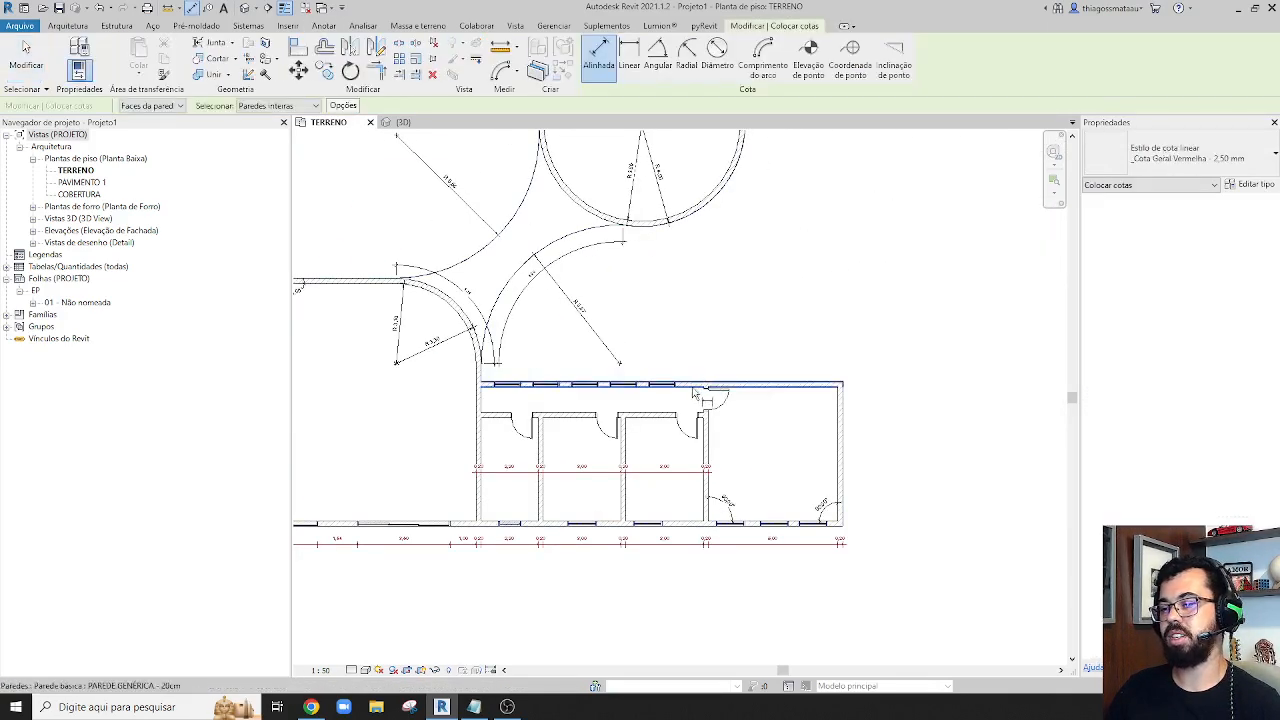
click(703, 384)
scroll(700, 382, up, 2)
scroll(703, 383, up, 1)
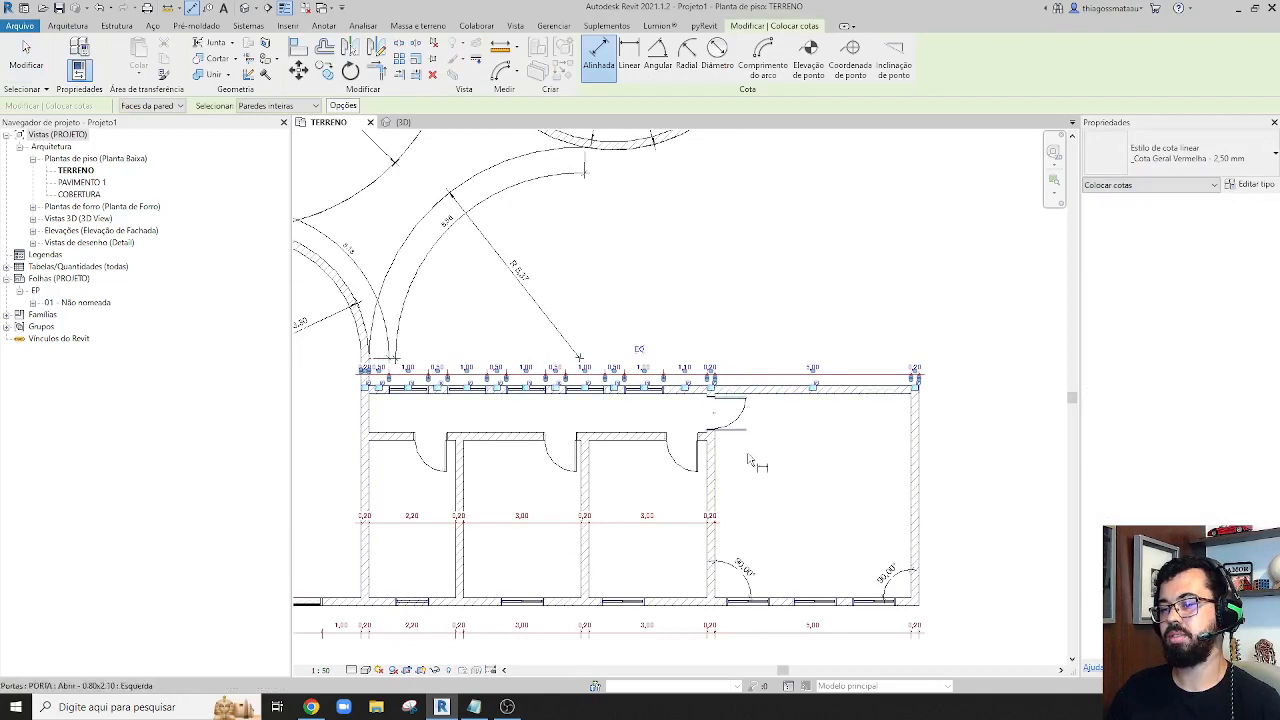
scroll(750, 380, down, 2)
scroll(855, 487, up, 2)
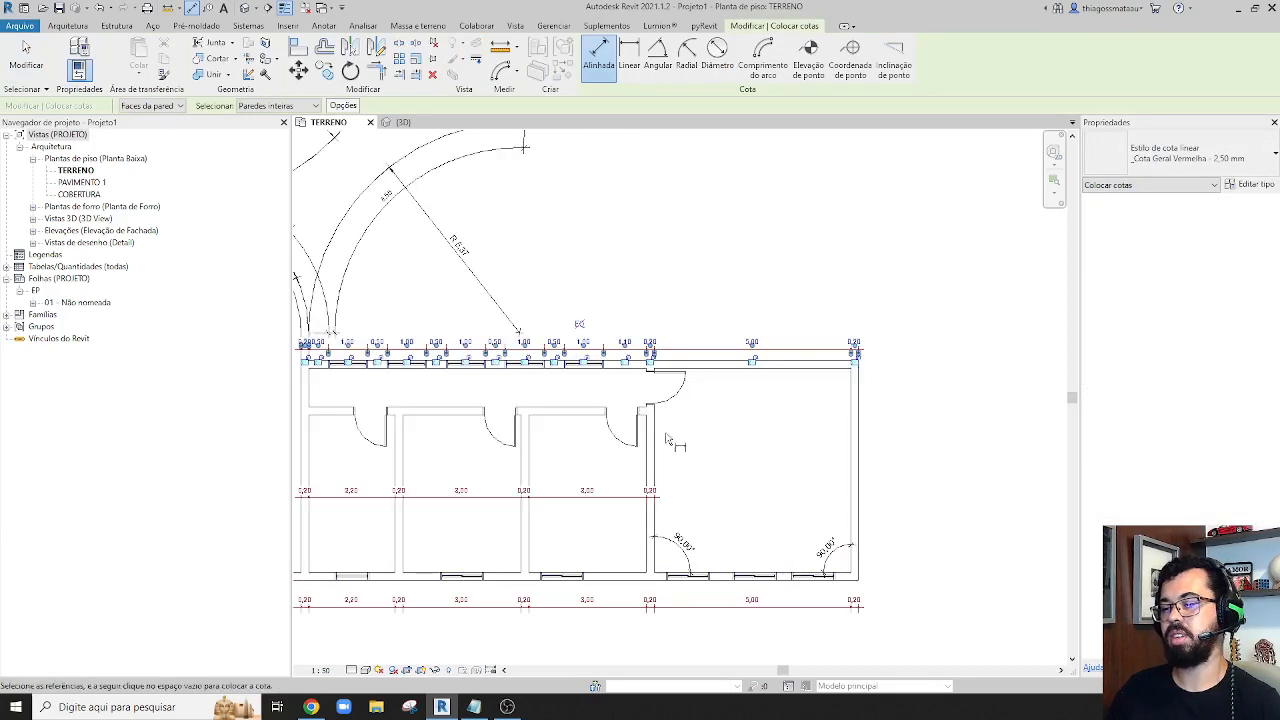
Dimension the wall between the corridor and the three small rooms automatically, placing the string inside the rooms above the existing chain
scroll(553, 404, up, 1)
middle_drag(554, 404, 681, 453)
click(681, 462)
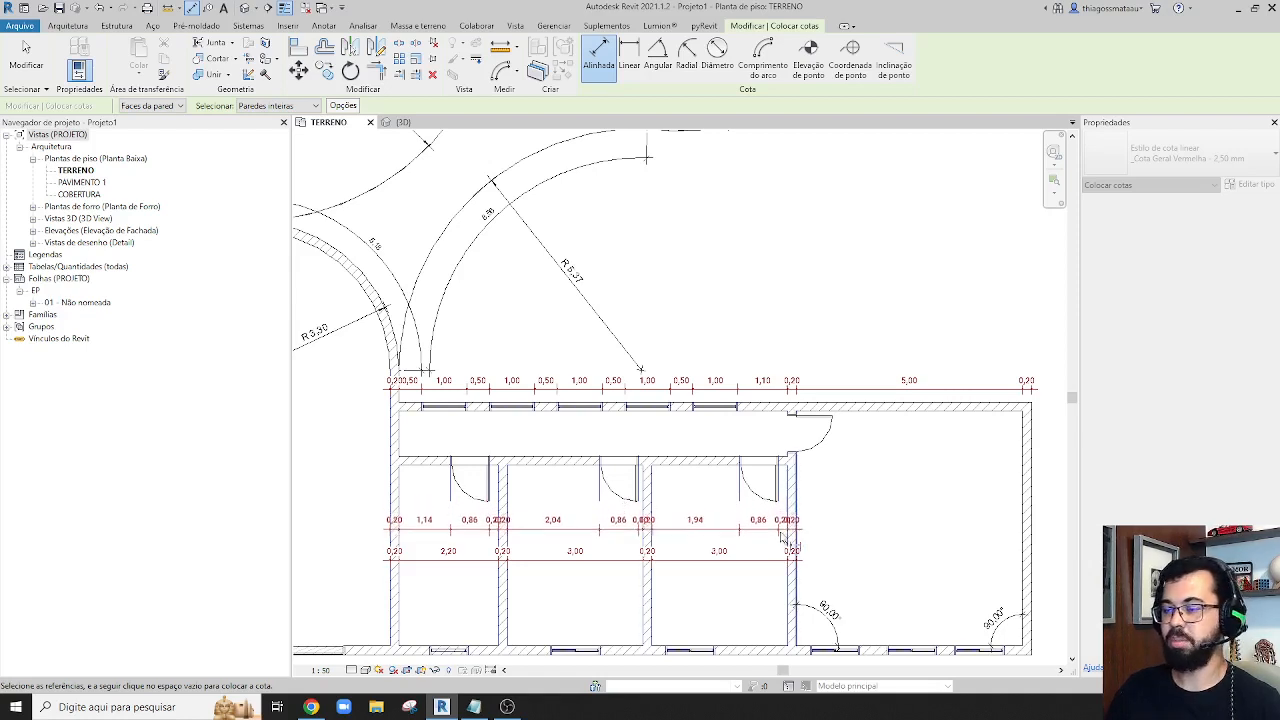
click(711, 539)
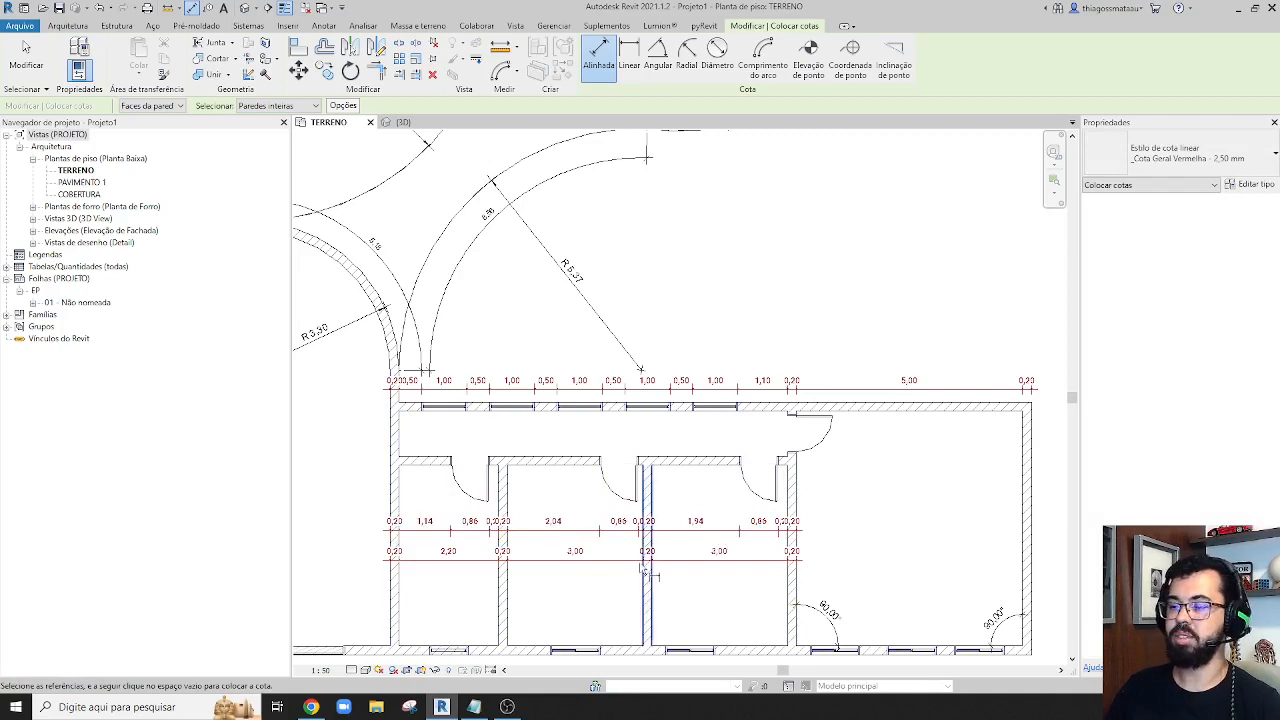
Turn off all automatic dimension references and place an overall length dimension well below the lower exterior wall
scroll(640, 592, down, 4)
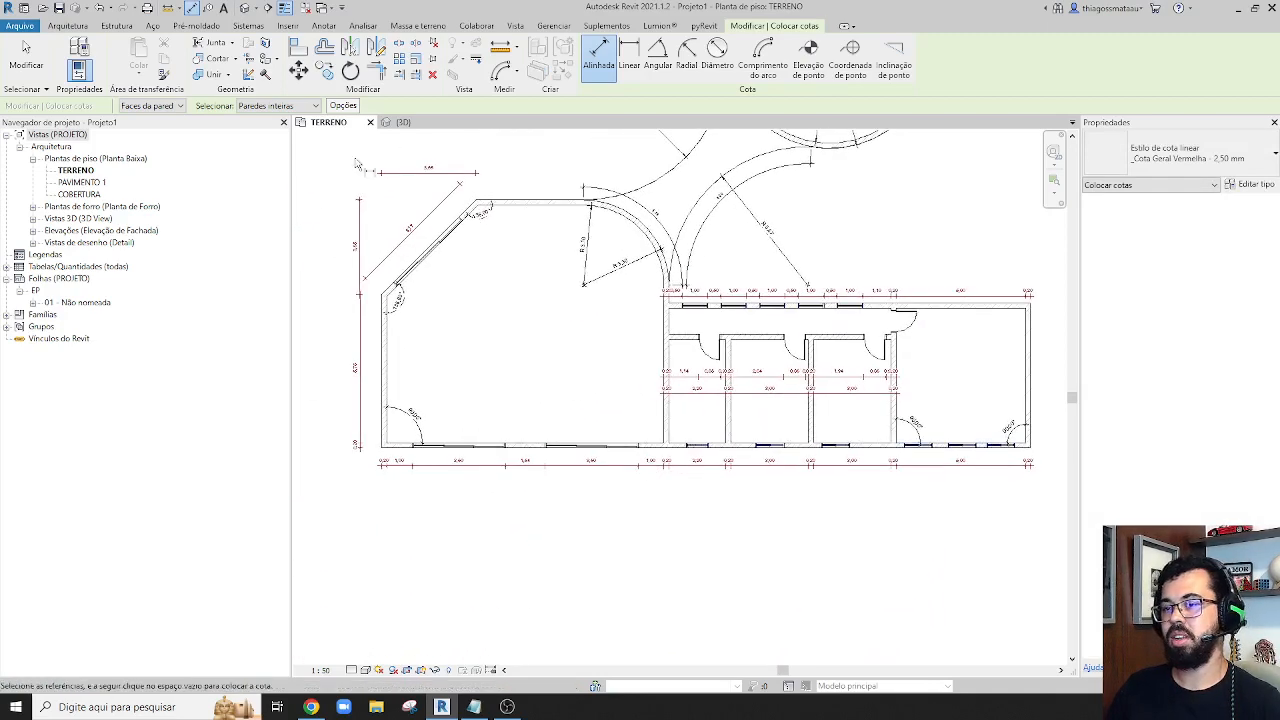
click(343, 106)
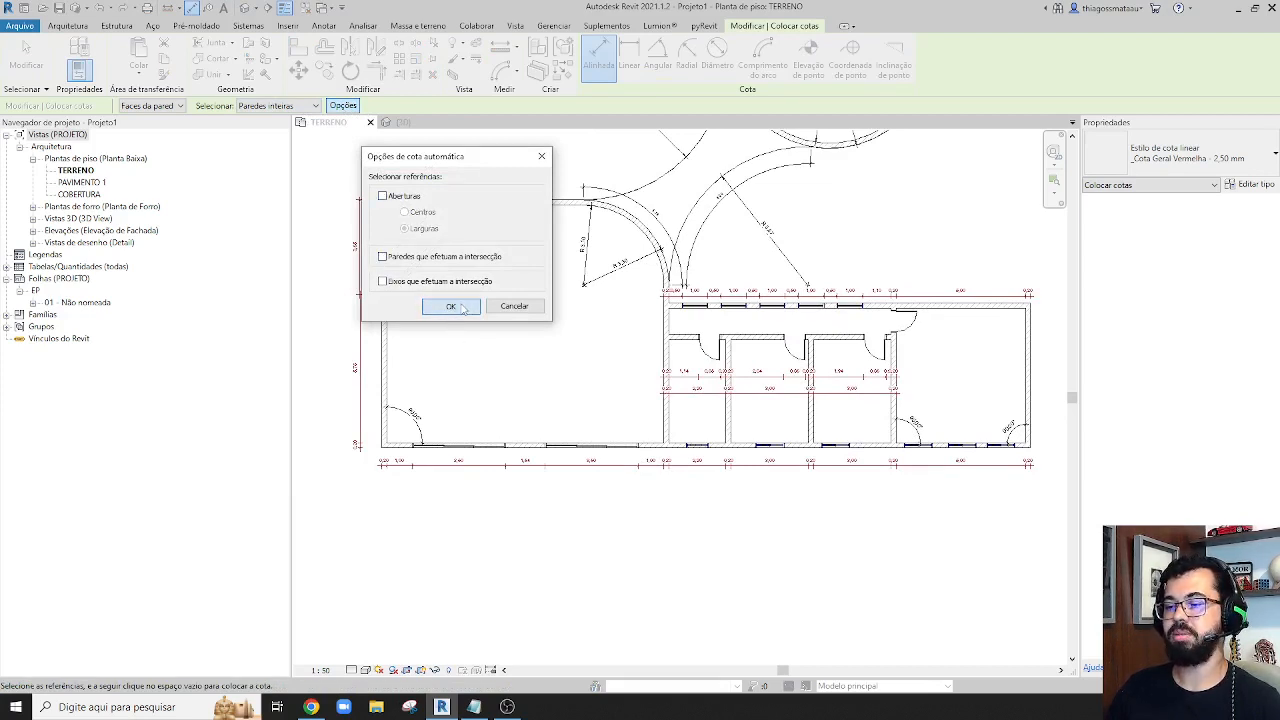
click(462, 308)
click(536, 445)
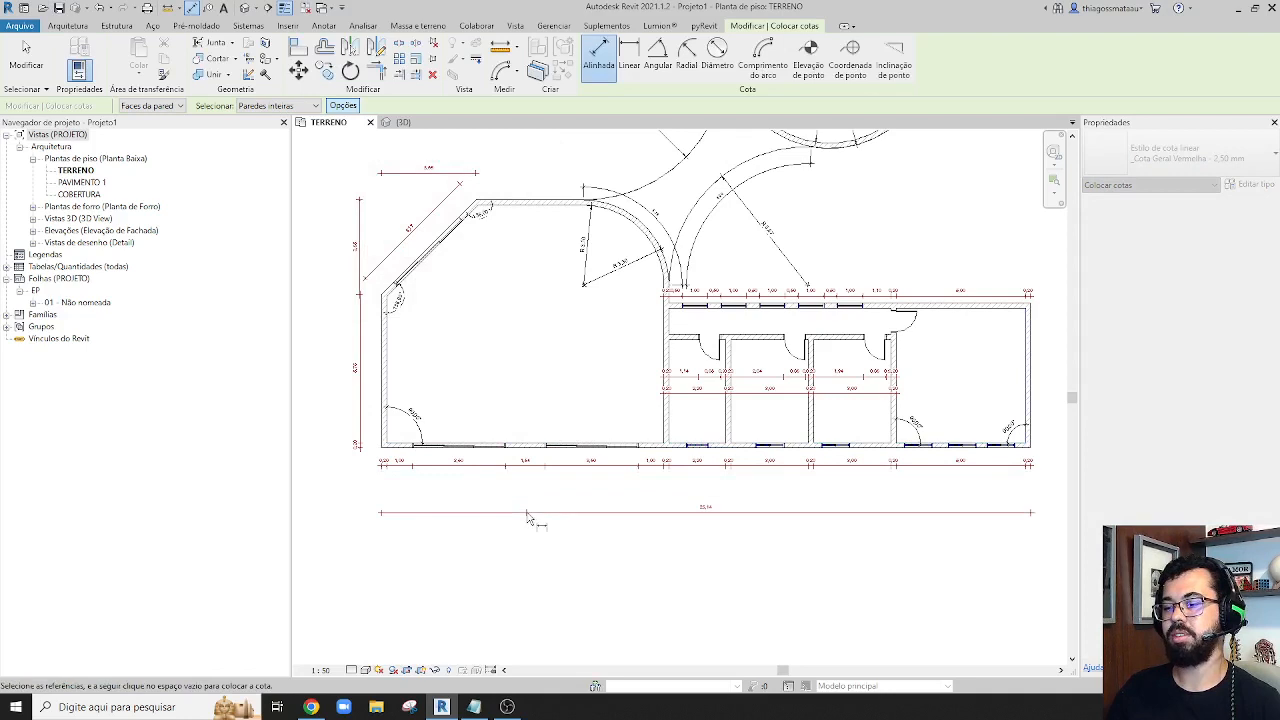
click(527, 513)
Enable only Paredes que efetuam a intersecção and add a lower wall dimension string between the detailed and overall dimensions
click(343, 106)
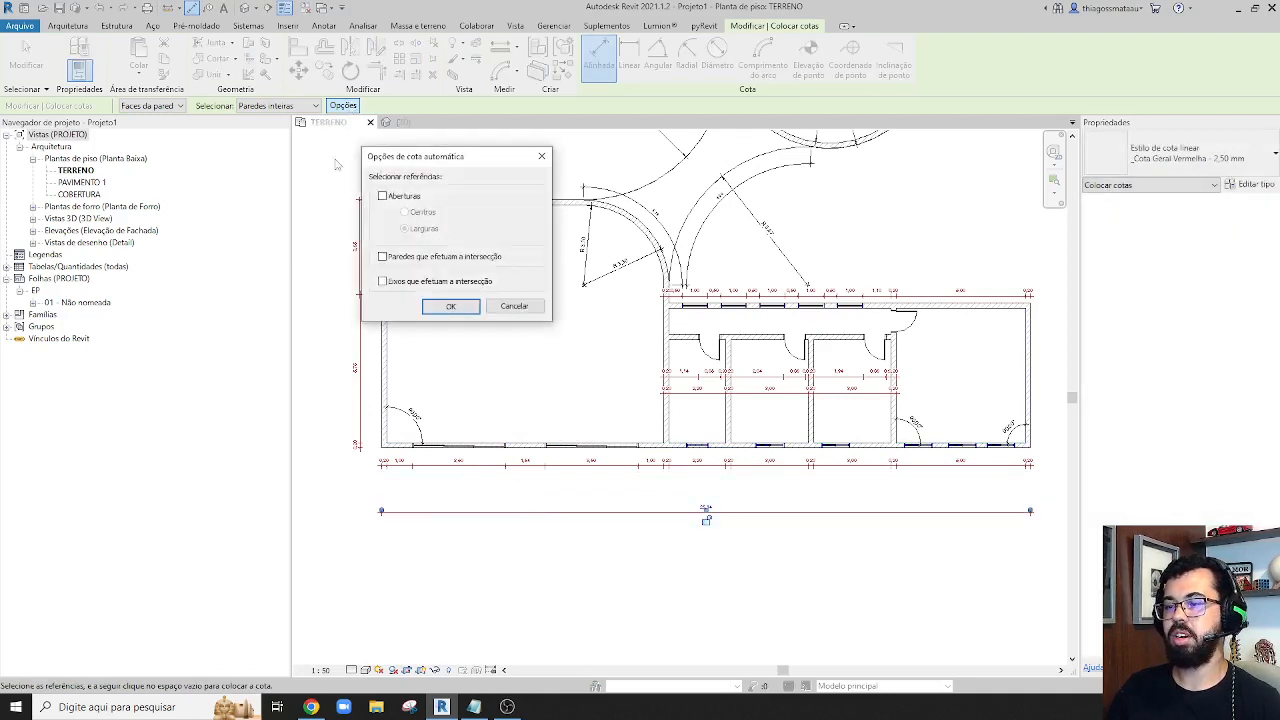
click(449, 307)
click(530, 445)
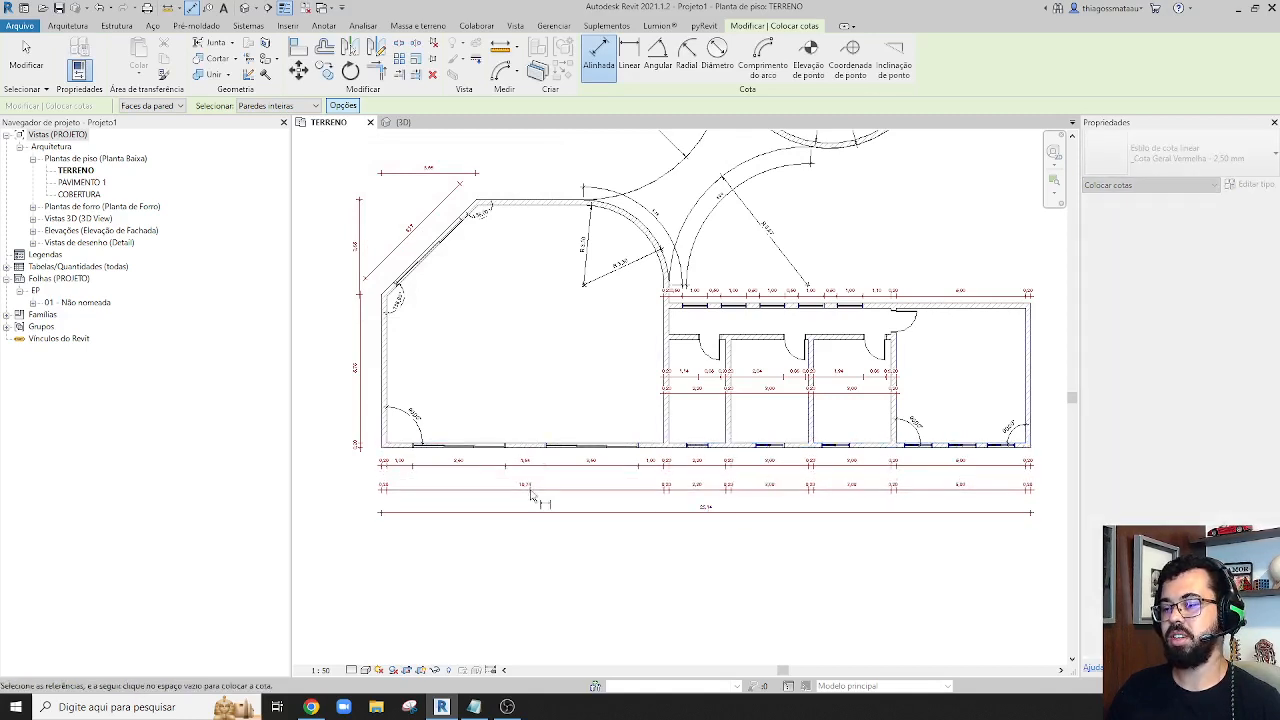
click(531, 496)
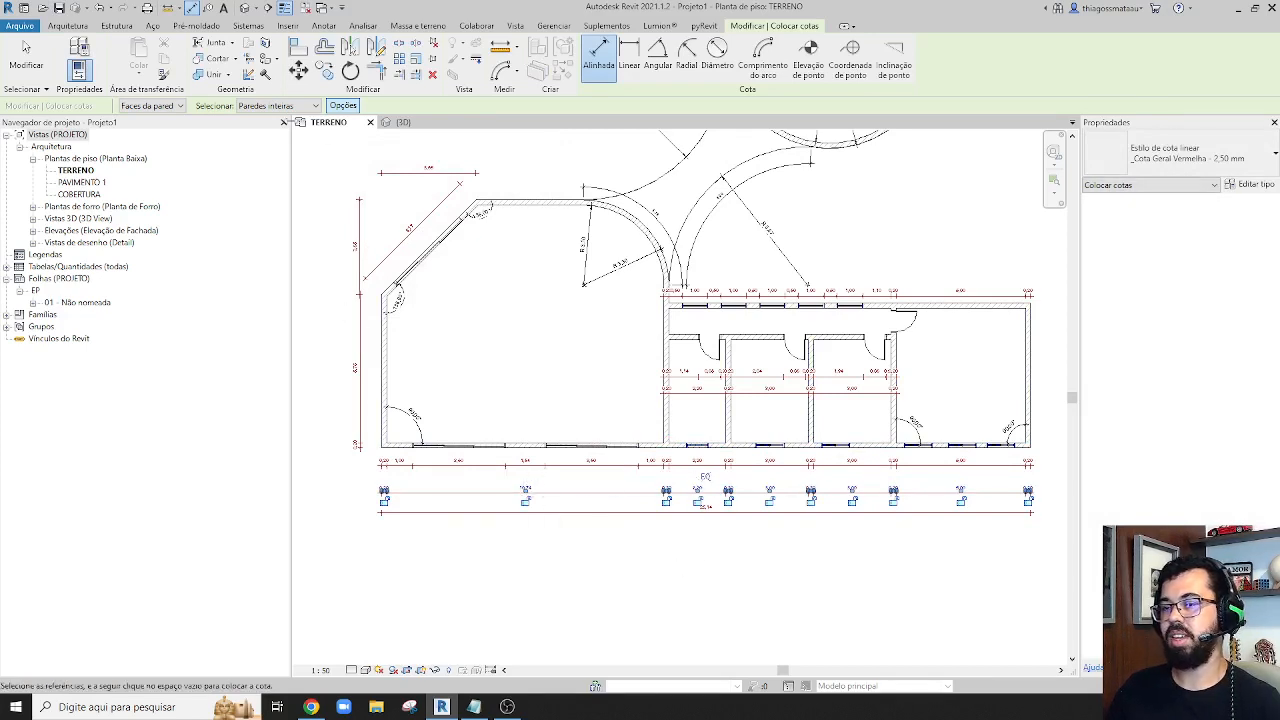
key(Escape)
key(Escape)
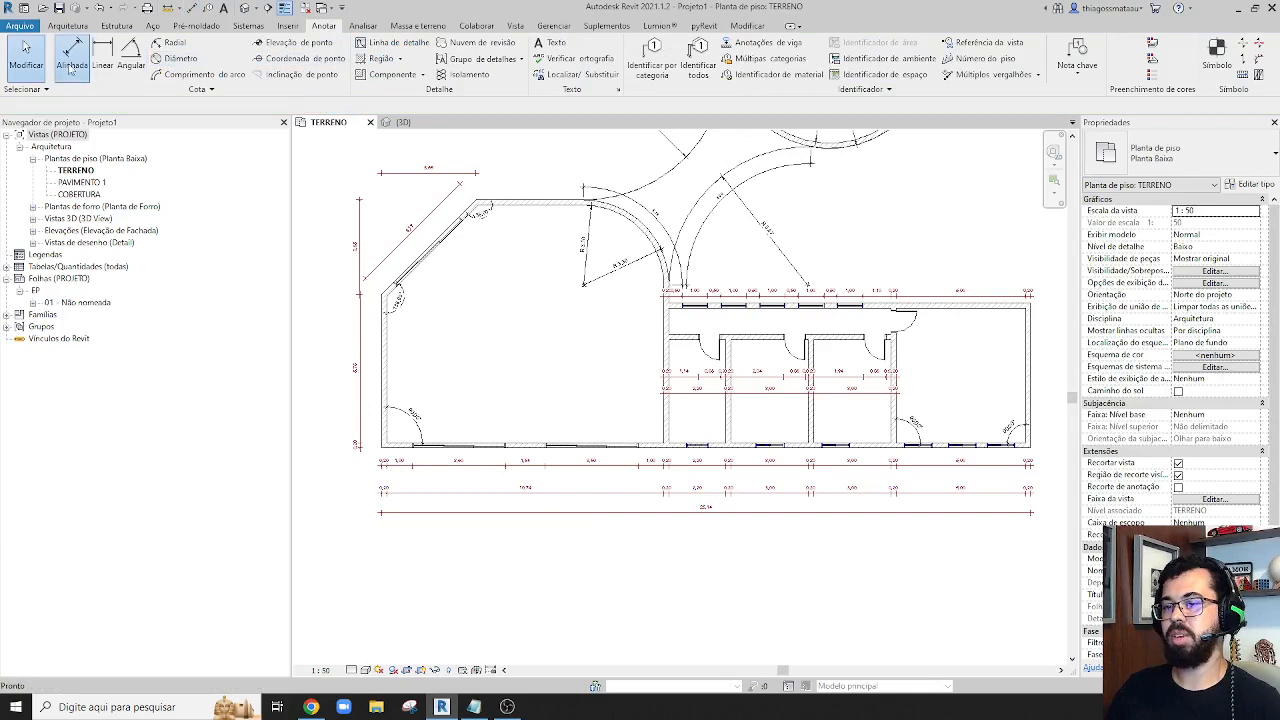
Try to dimension the lower exterior wall automatically with only Eixos que efetuam a intersecção as references
click(71, 62)
click(343, 106)
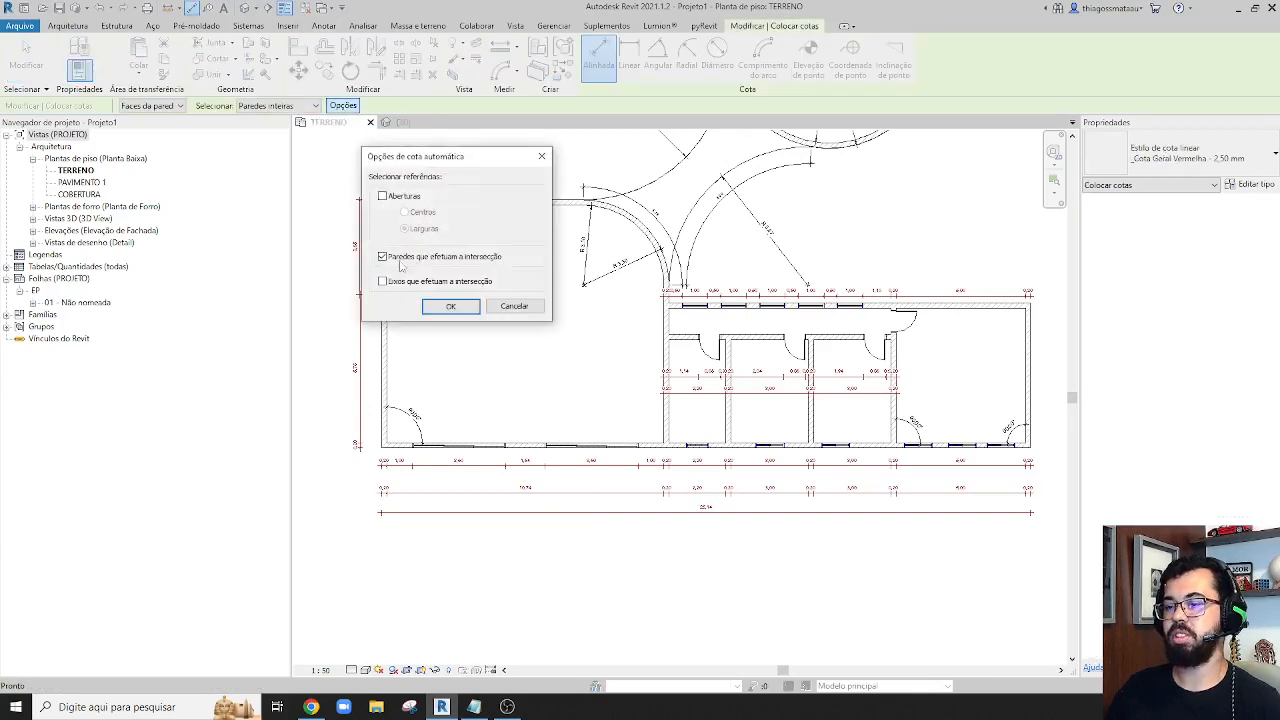
click(451, 308)
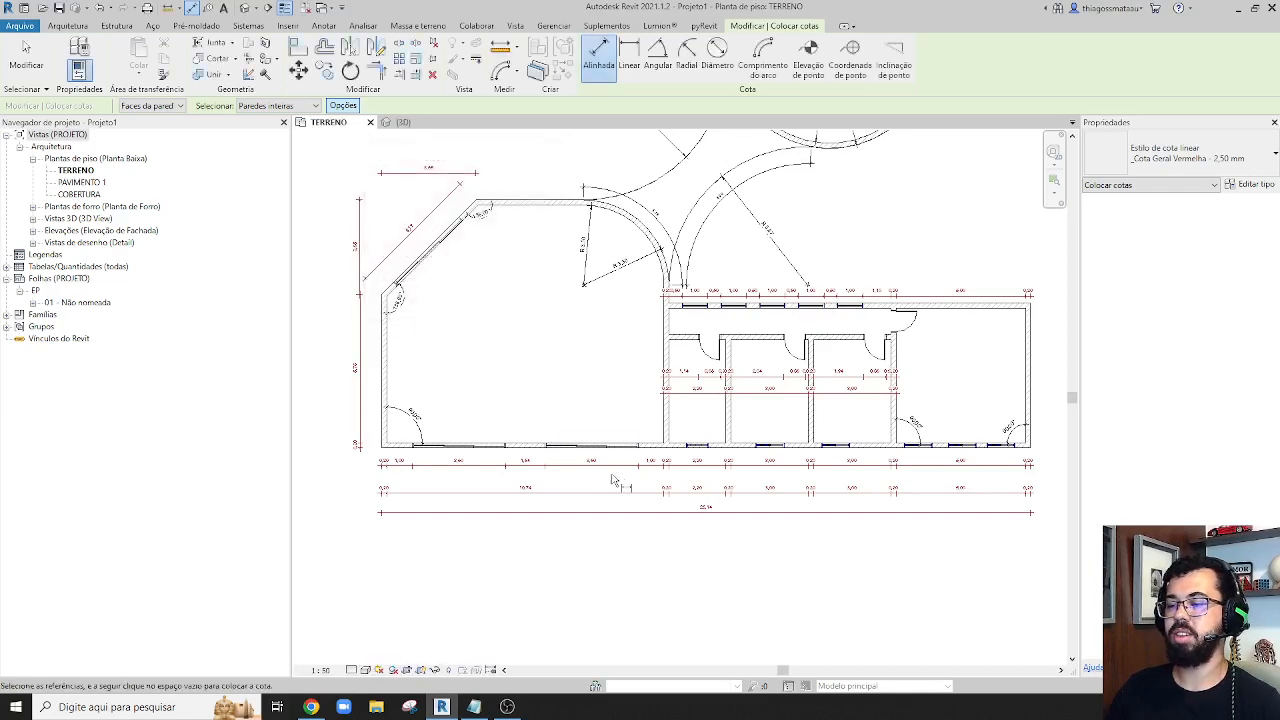
click(646, 449)
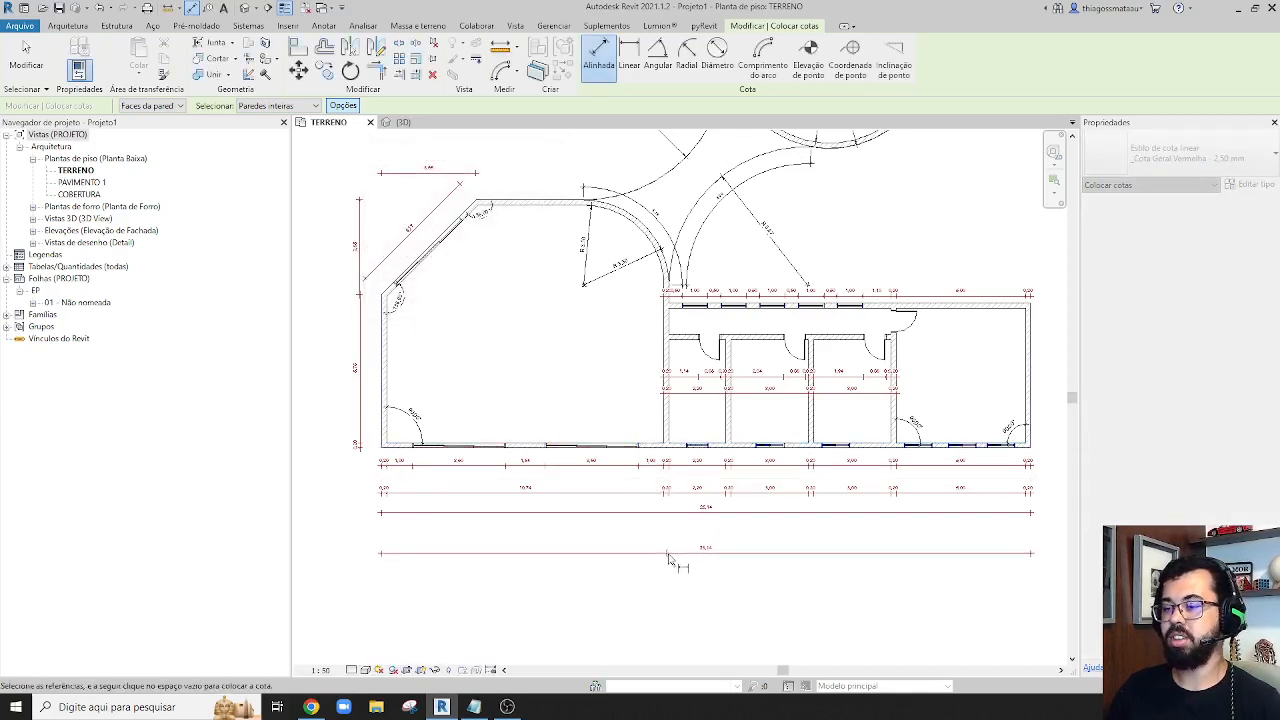
key(Escape)
key(Escape)
key(d)
key(i)
scroll(664, 445, up, 5)
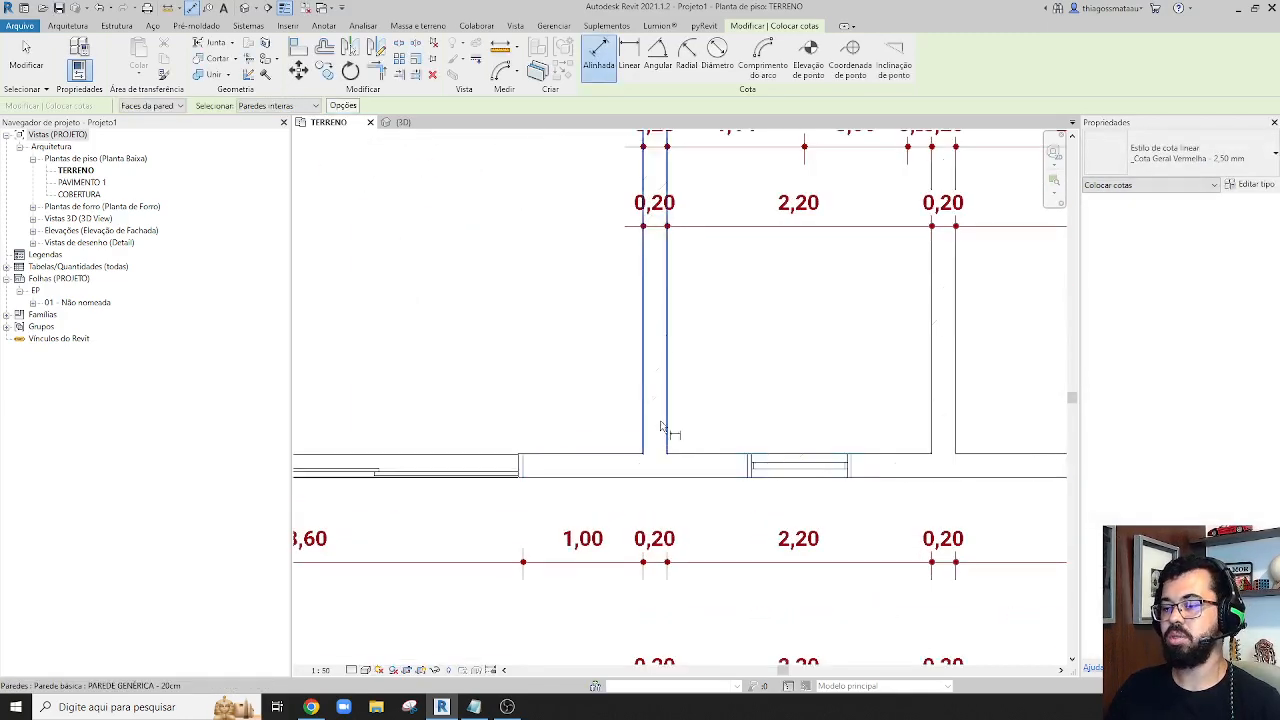
scroll(662, 430, down, 3)
scroll(662, 430, down, 4)
scroll(700, 430, up, 6)
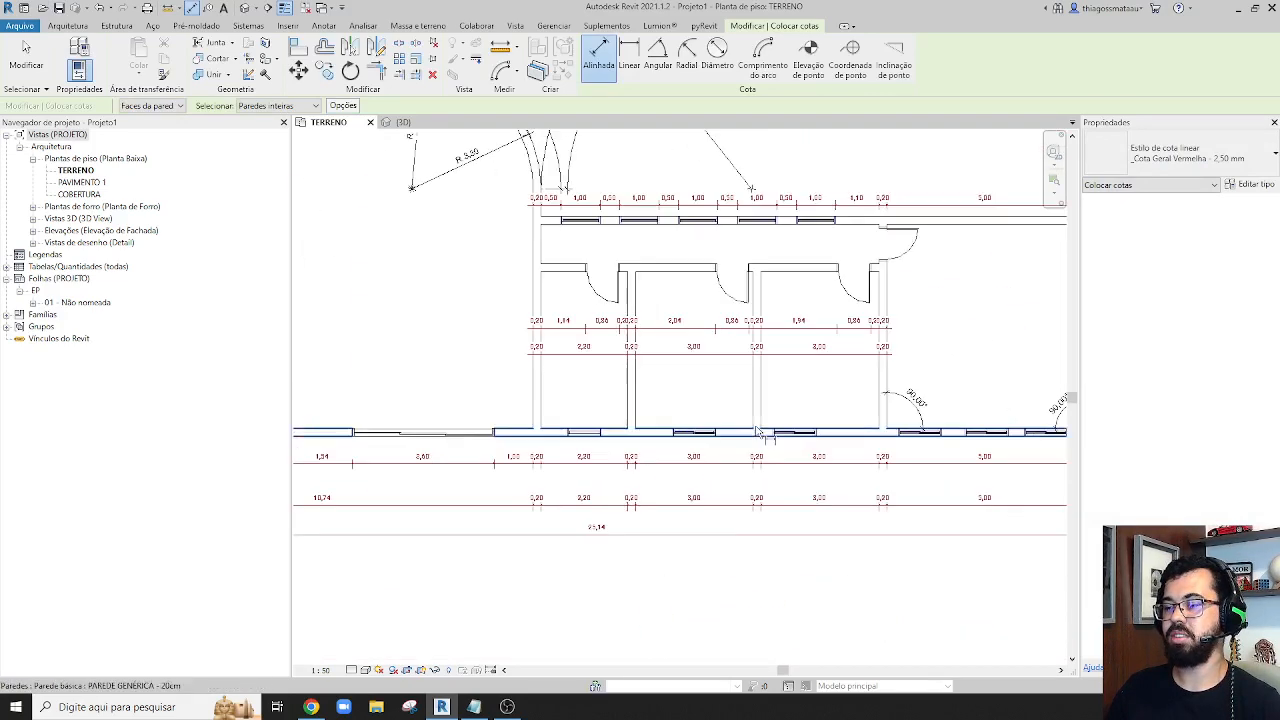
scroll(737, 432, down, 4)
key(Escape)
key(Escape)
Compare the corridor's upper exterior wall dimension string with the strings below the lower exterior wall
scroll(737, 432, down, 4)
scroll(745, 380, up, 6)
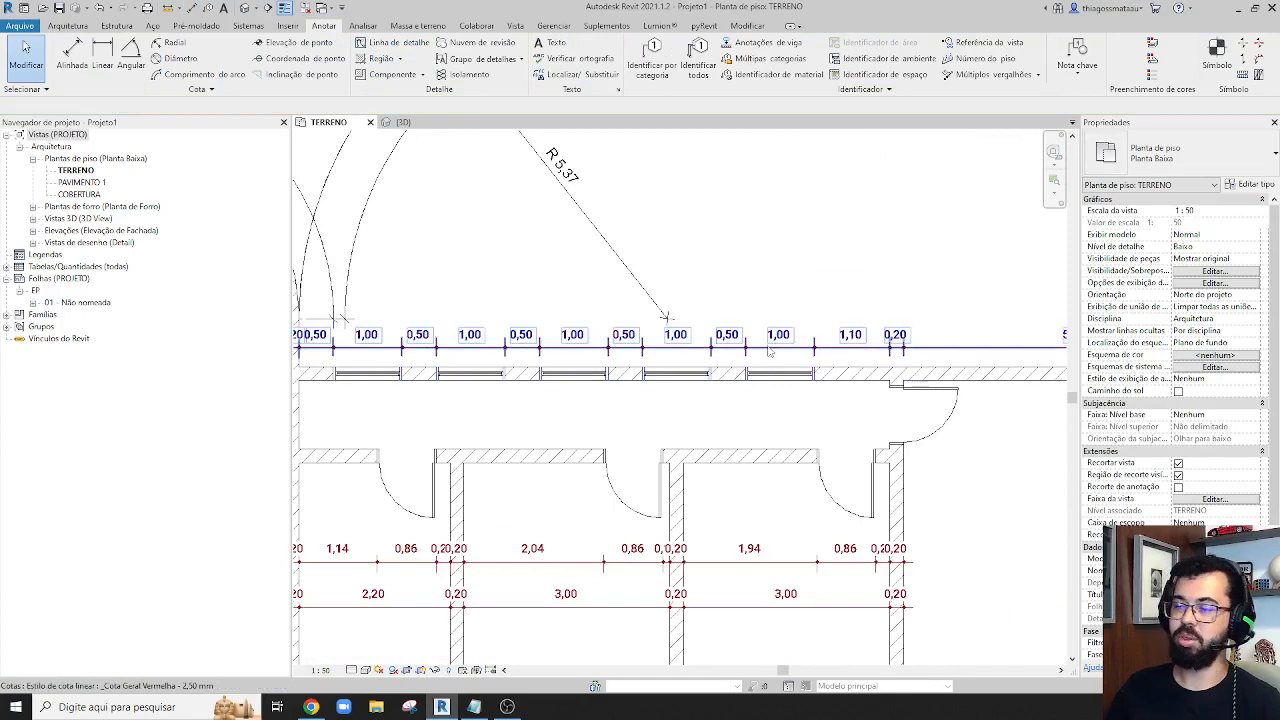
click(768, 350)
scroll(818, 438, down, 5)
scroll(818, 438, down, 2)
scroll(645, 500, up, 5)
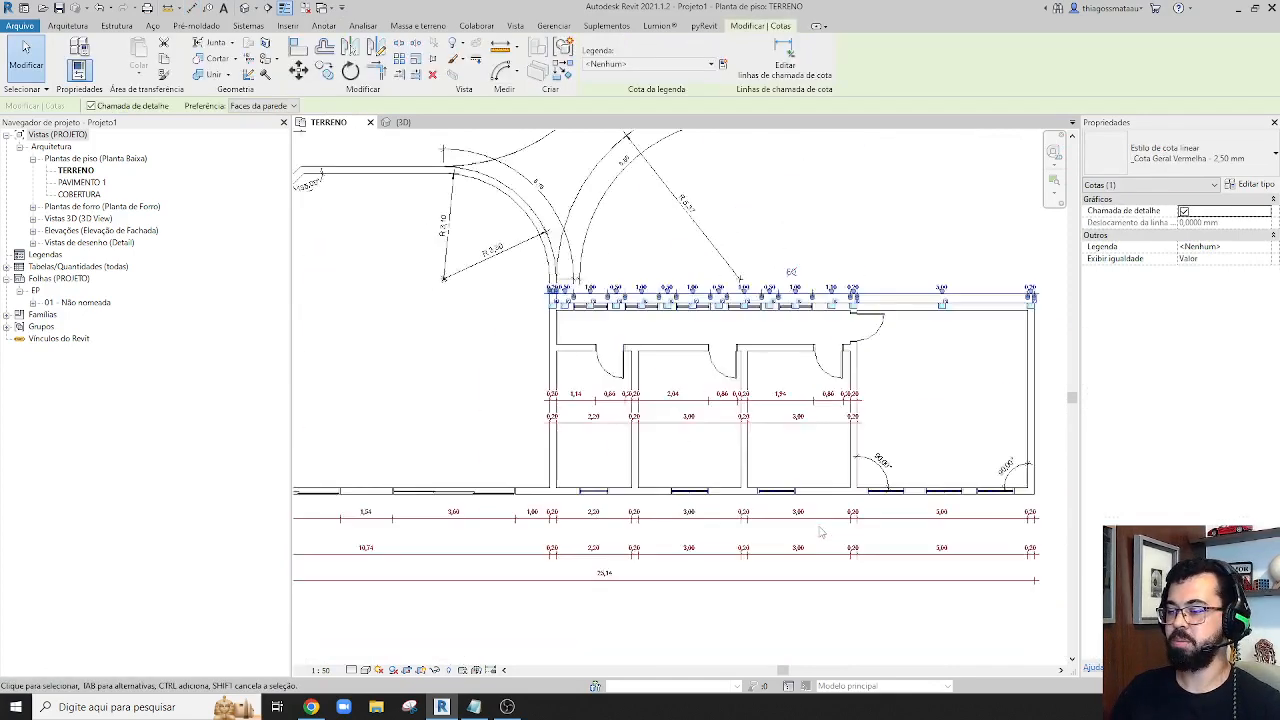
scroll(689, 468, down, 2)
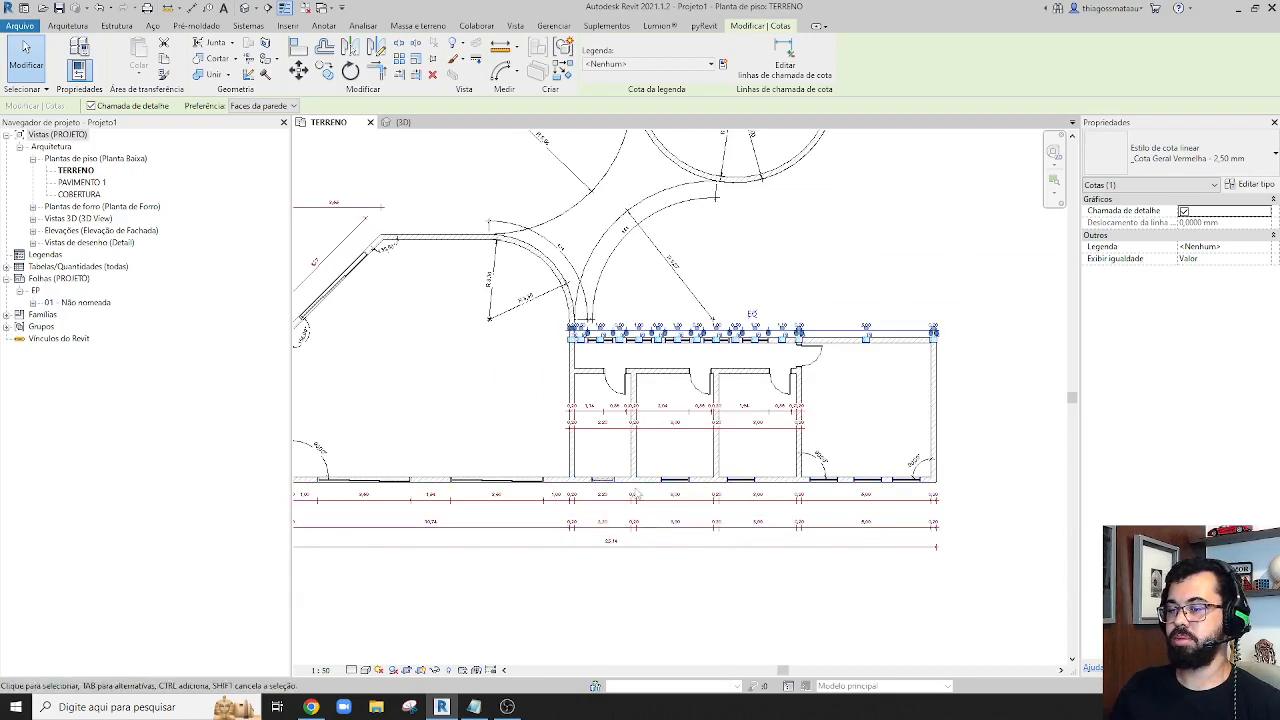
scroll(728, 495, up, 5)
Select the middle small room's window in the lower exterior wall and check its distances to the side walls
click(723, 475)
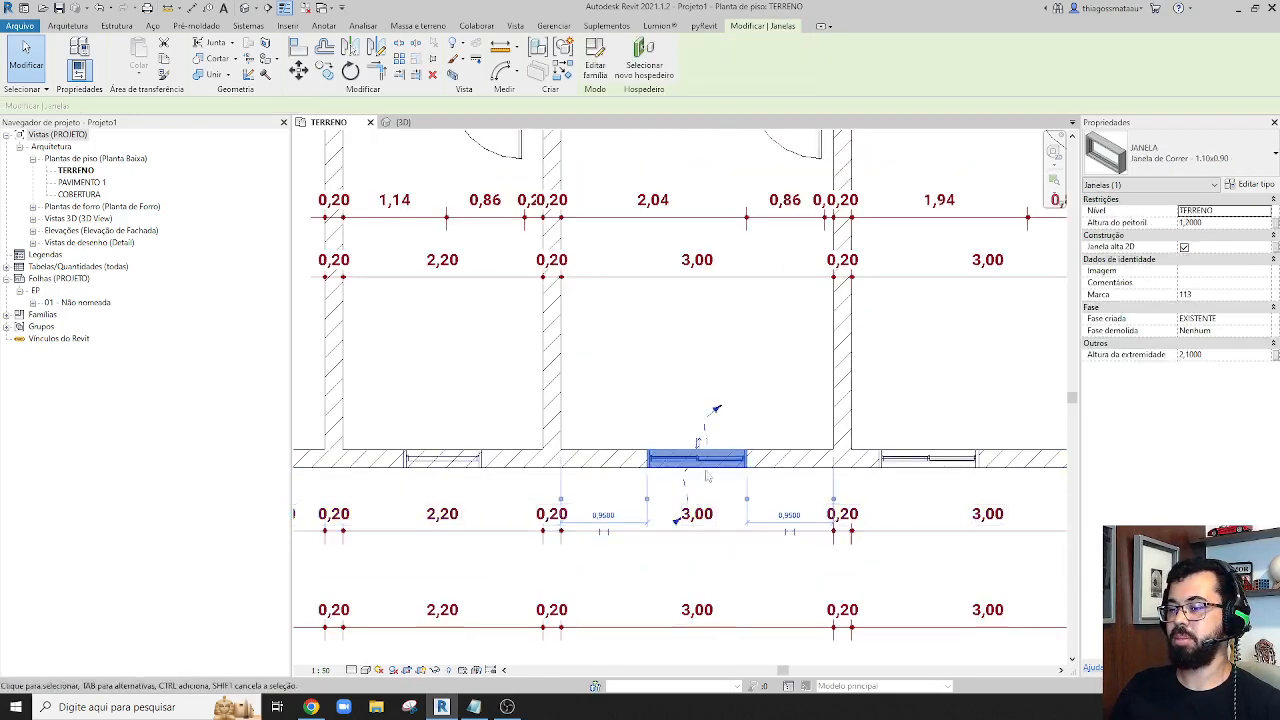
scroll(727, 500, down, 3)
key(Escape)
scroll(761, 446, up, 4)
scroll(761, 446, up, 1)
click(755, 478)
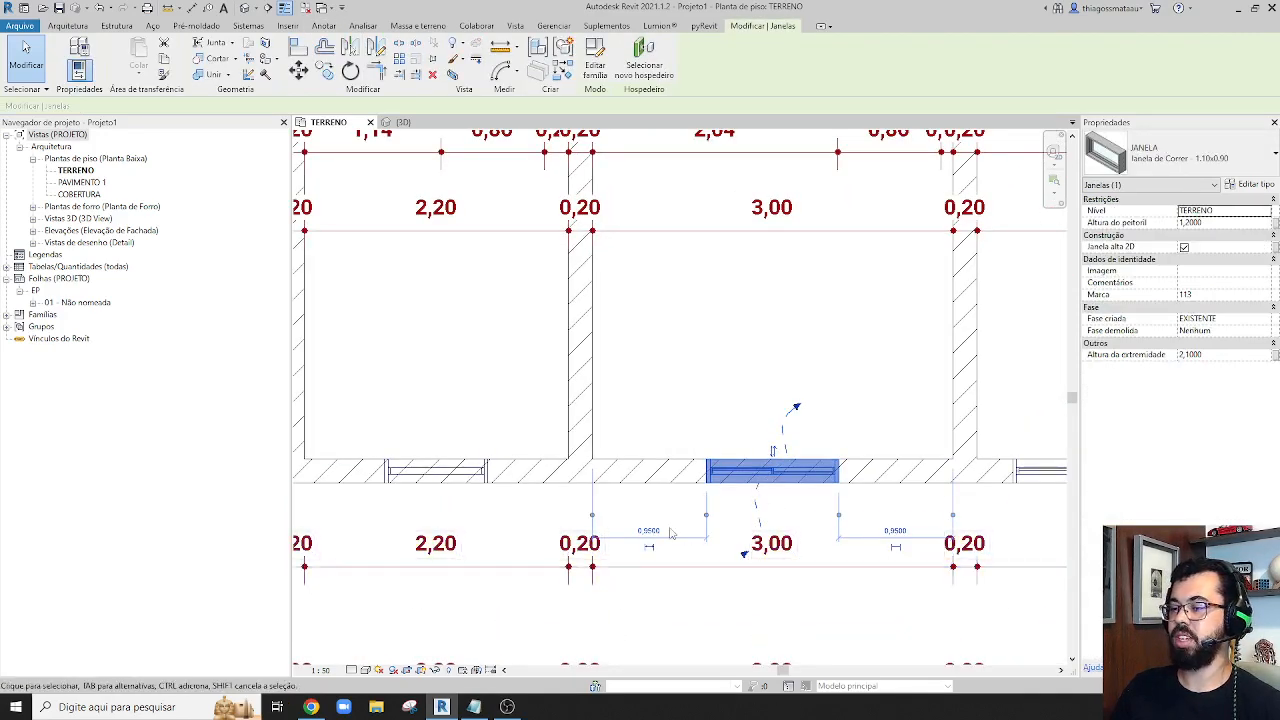
scroll(672, 528, down, 2)
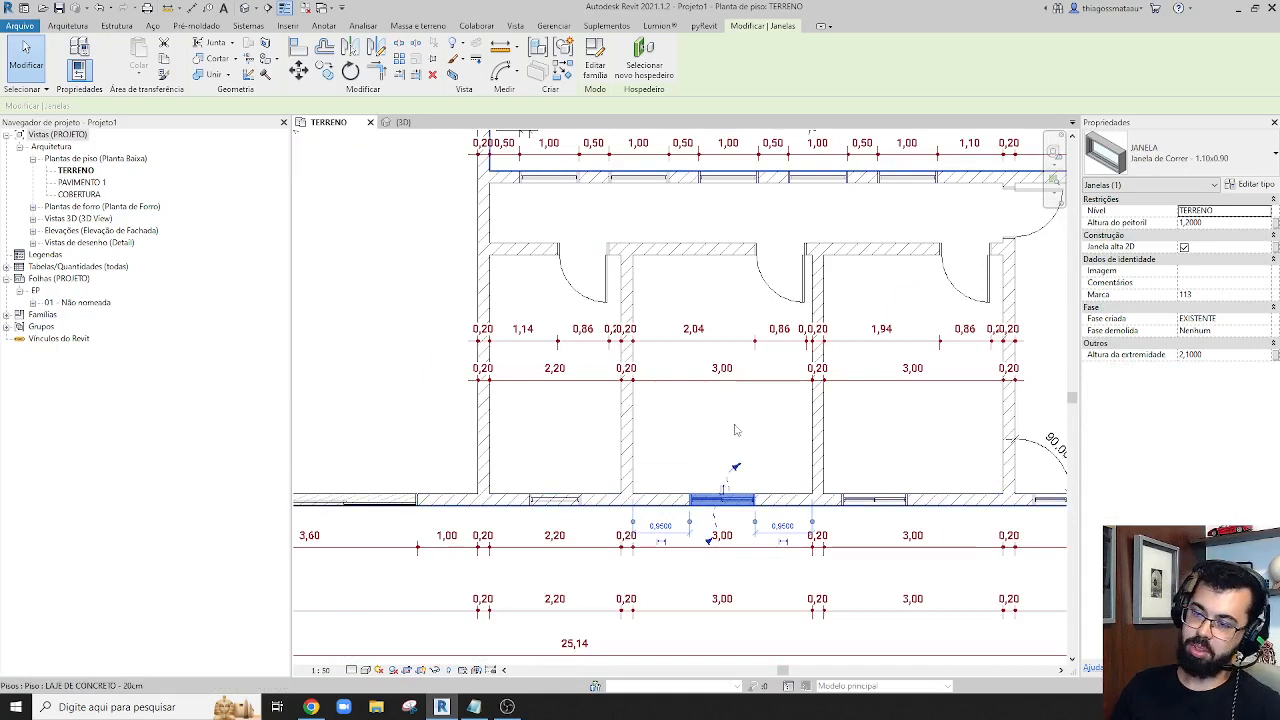
Edit the witness lines of the detailed lower dimension string, adding both edges of the middle and rightmost small rooms' windows
click(663, 541)
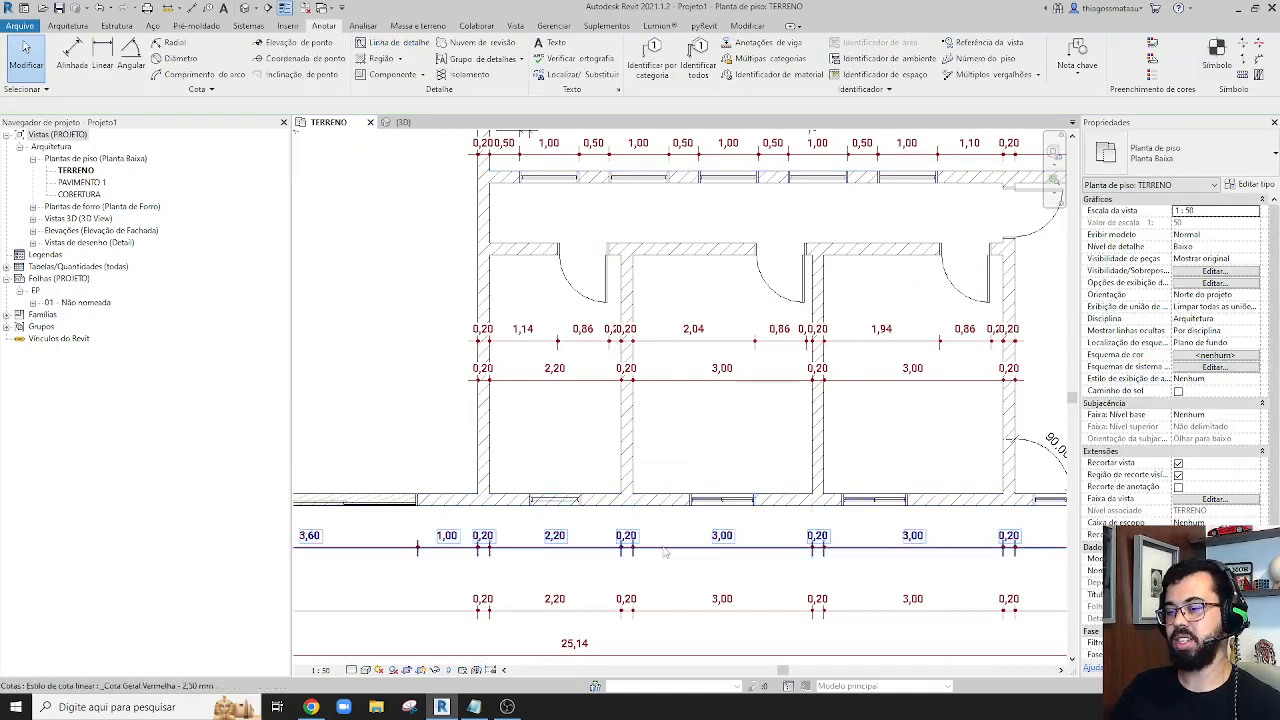
click(662, 546)
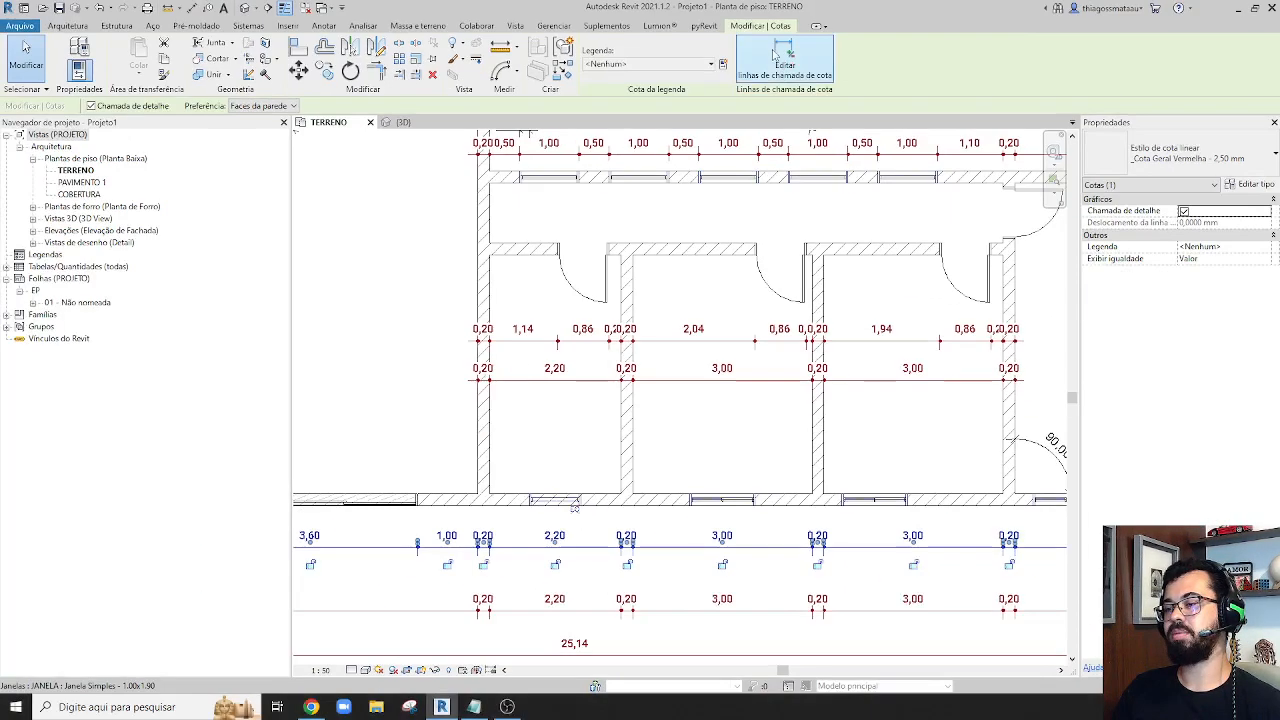
click(720, 445)
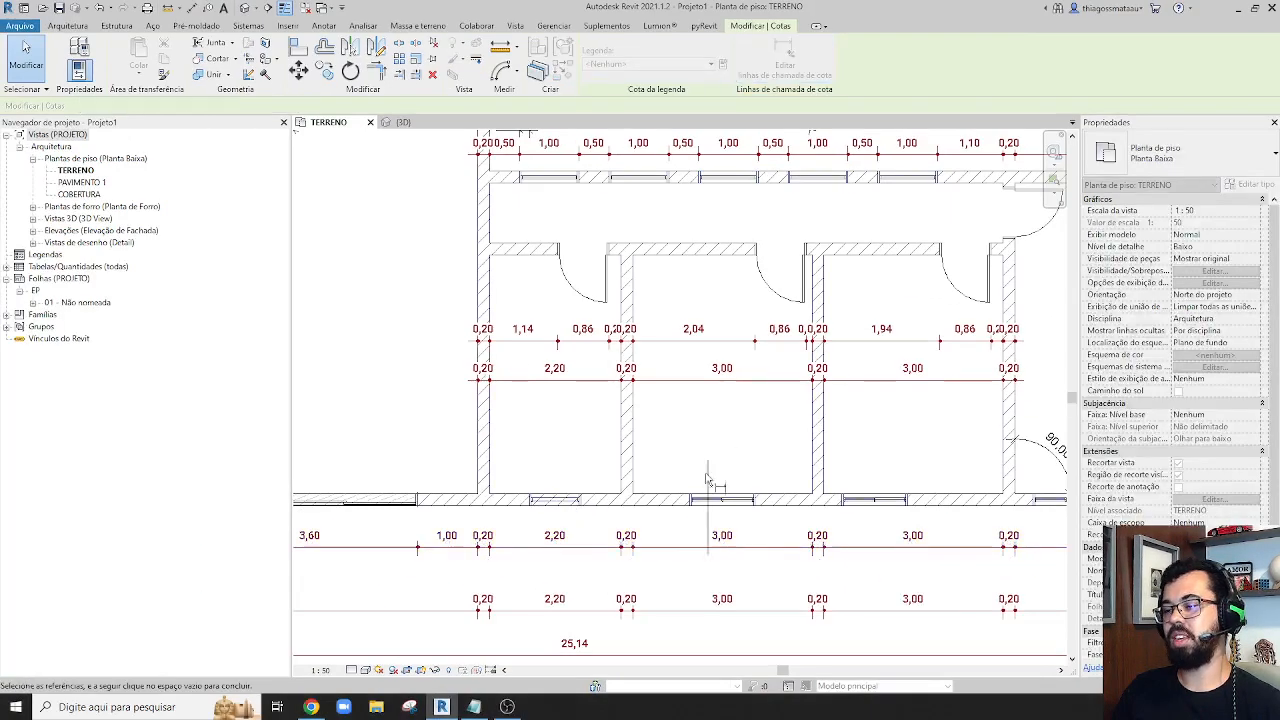
scroll(690, 508, up, 5)
scroll(690, 508, down, 5)
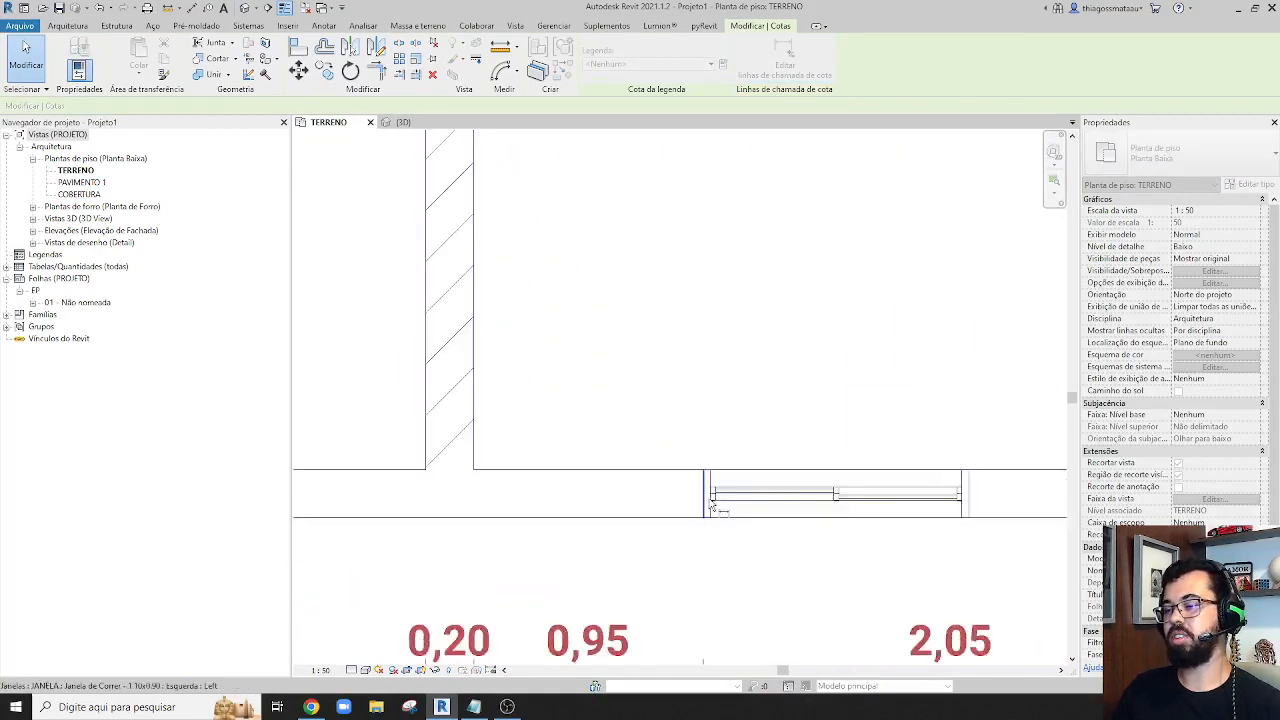
middle_drag(1011, 561, 842, 505)
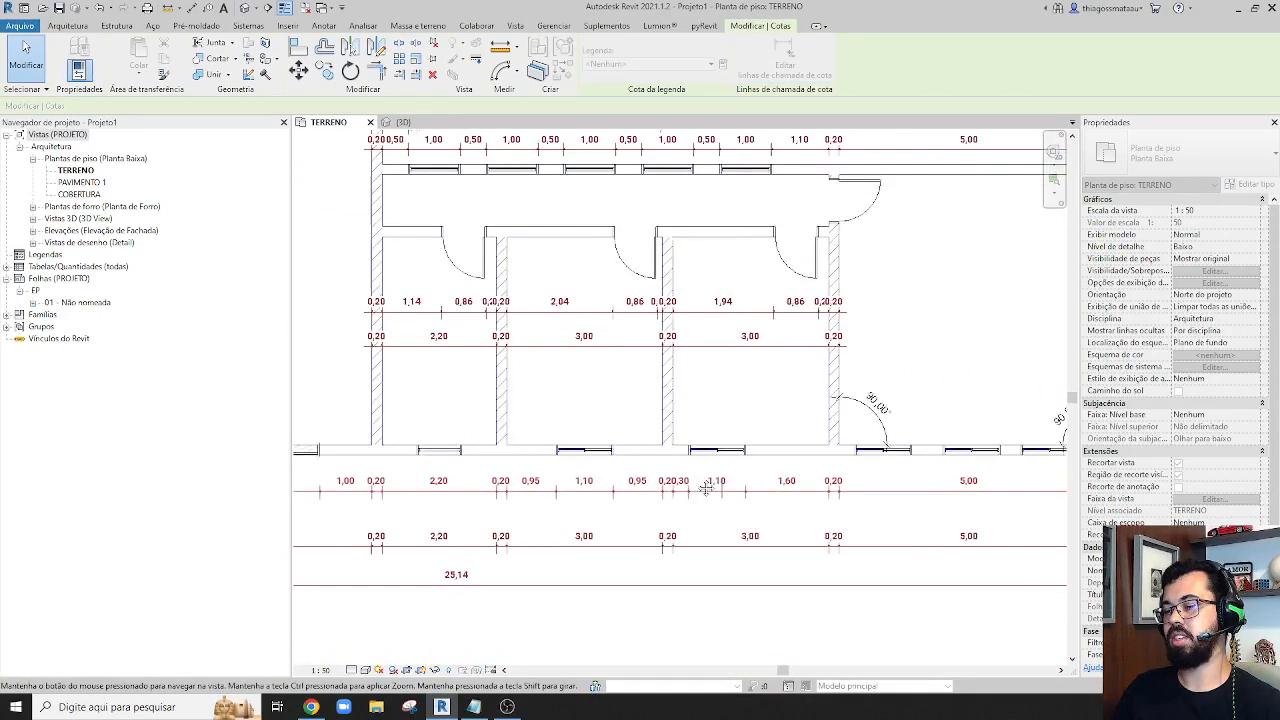
scroll(851, 450, up, 4)
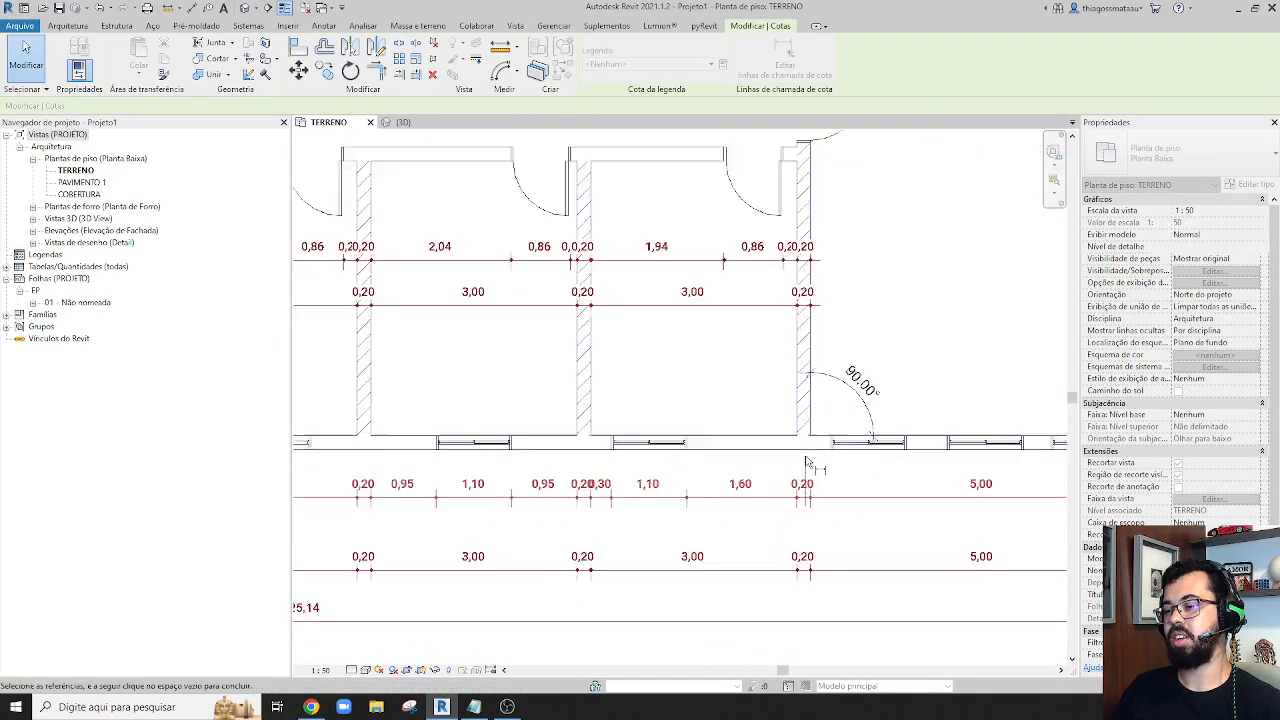
Add both edges of the three windows in the large right-hand room to the detailed lower dimension string
click(851, 450)
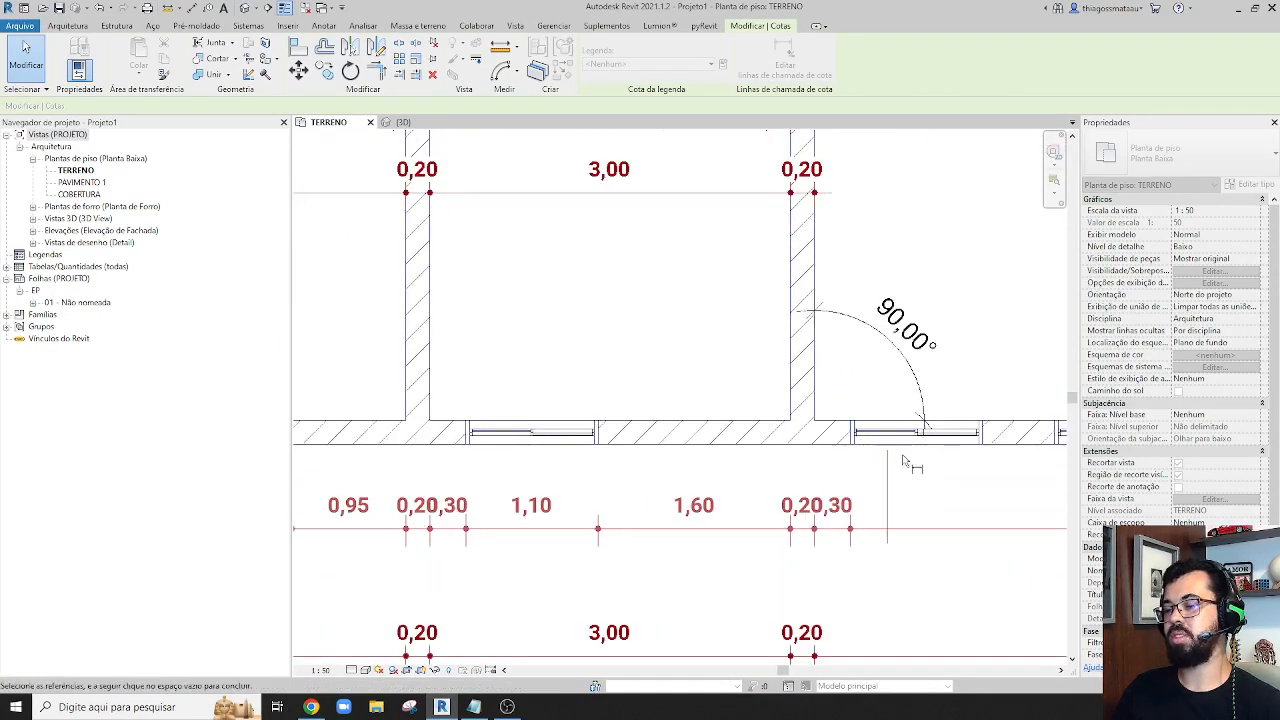
click(984, 447)
middle_drag(984, 447, 688, 435)
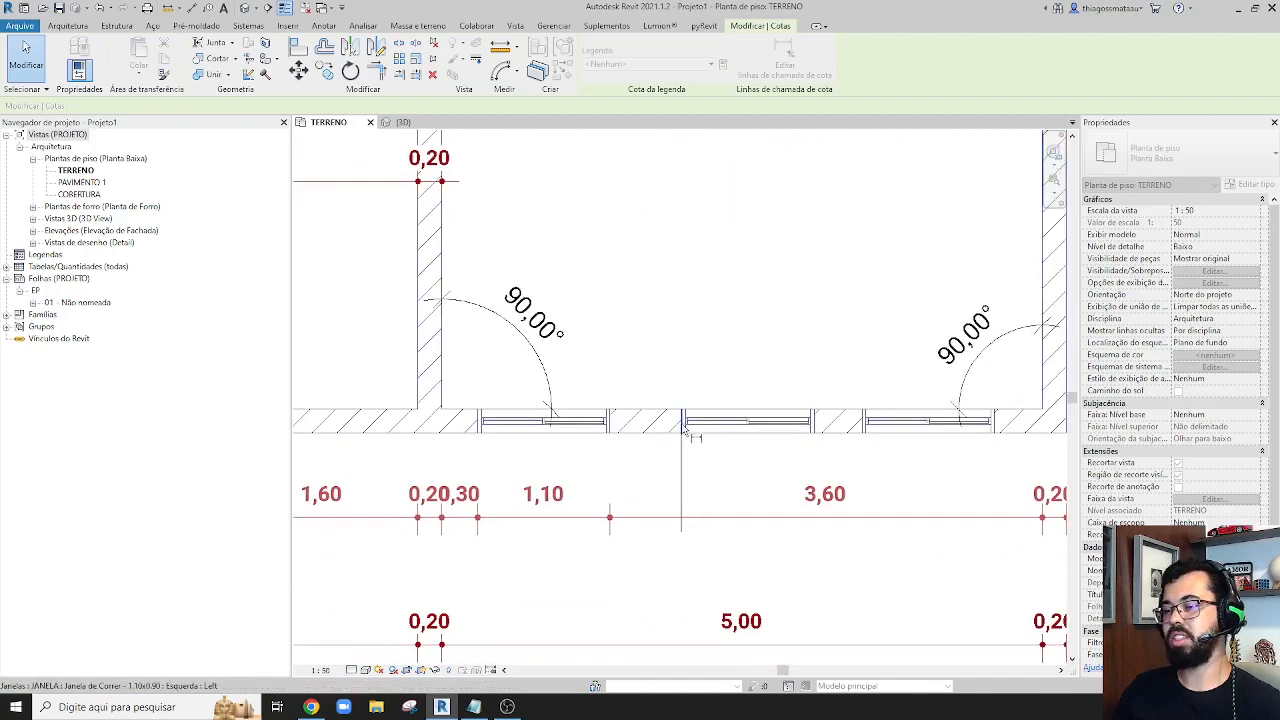
click(815, 437)
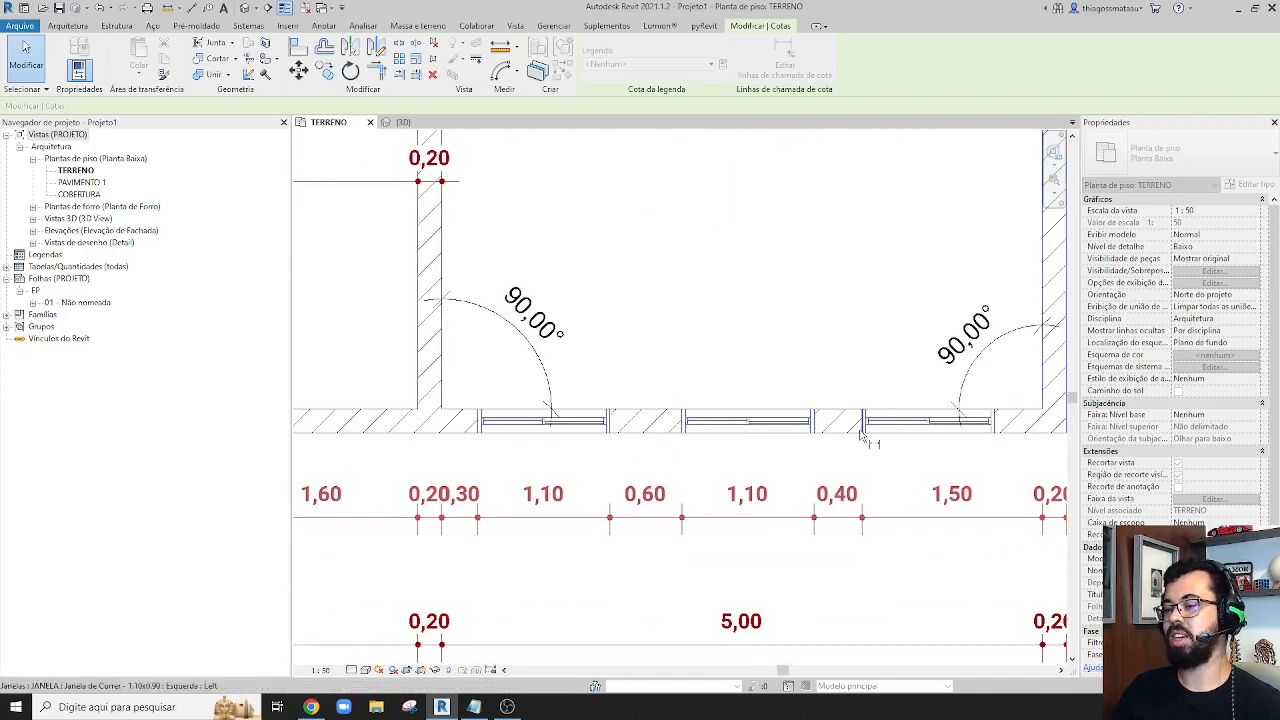
scroll(994, 437, down, 4)
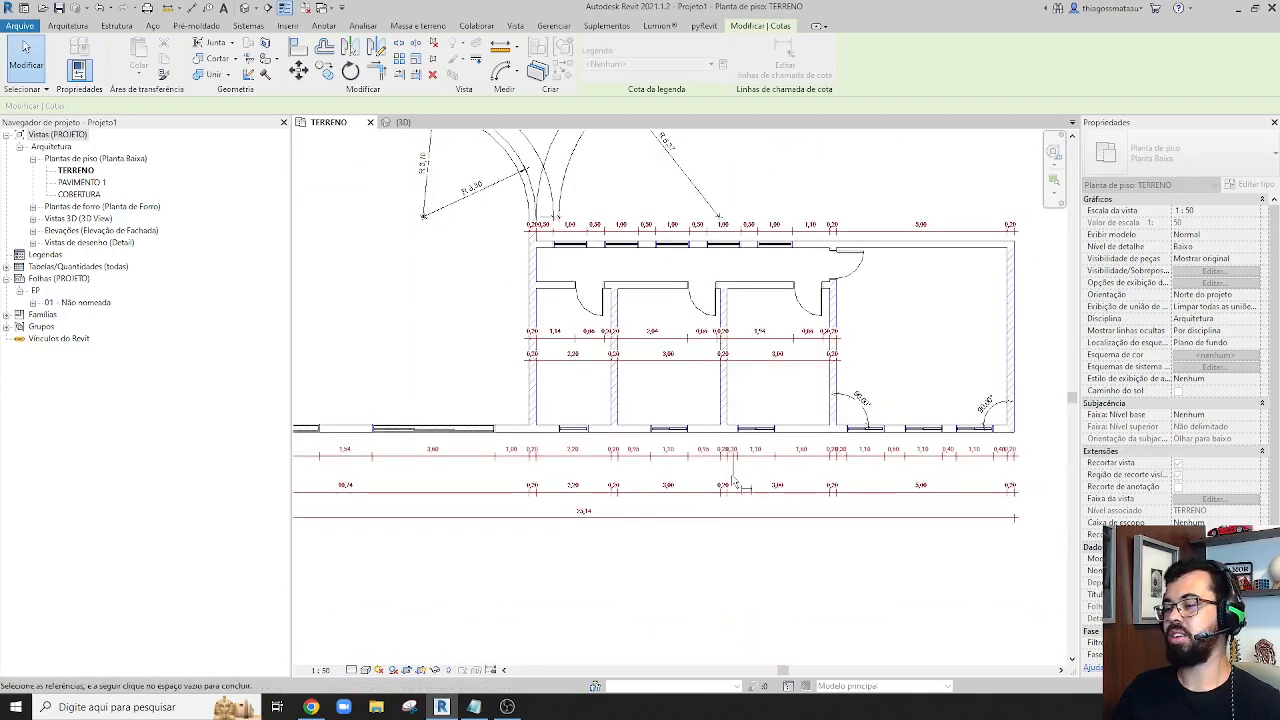
Add both edges of the leftmost small room's window to the detailed lower dimension string and finish editing its witness lines
middle_drag(737, 478, 850, 486)
middle_drag(485, 447, 620, 468)
scroll(625, 469, up, 5)
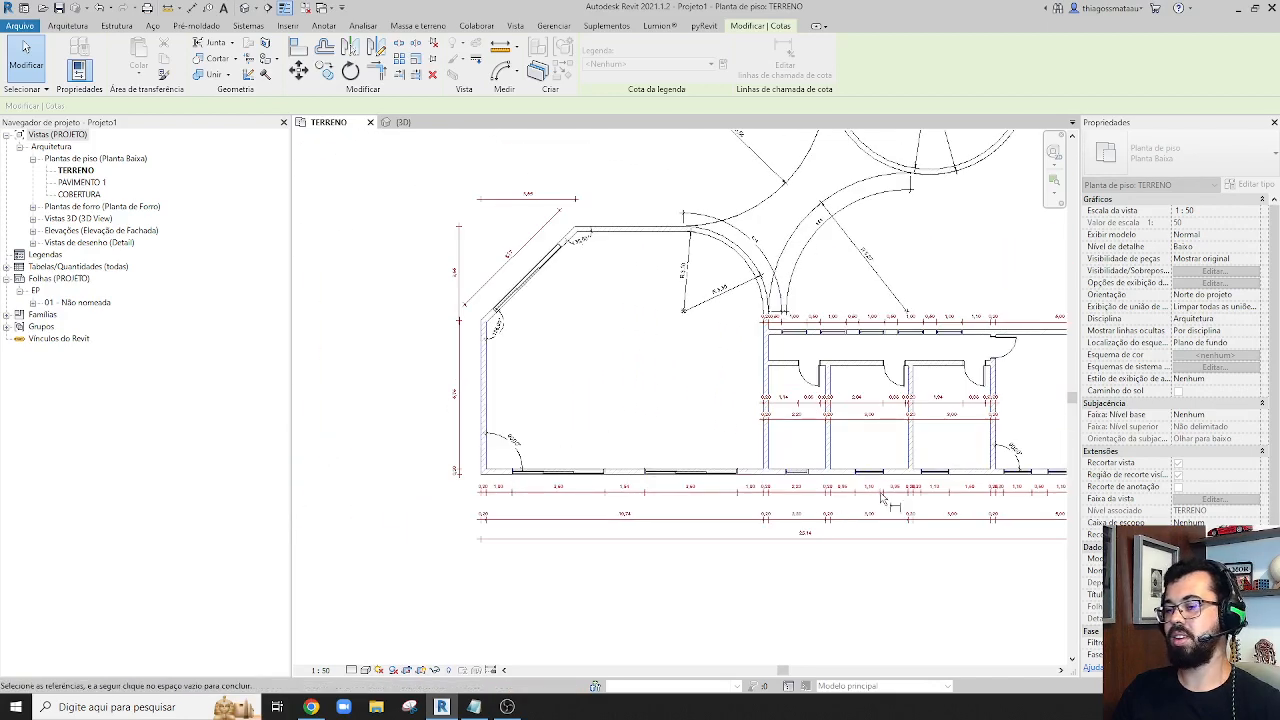
click(757, 436)
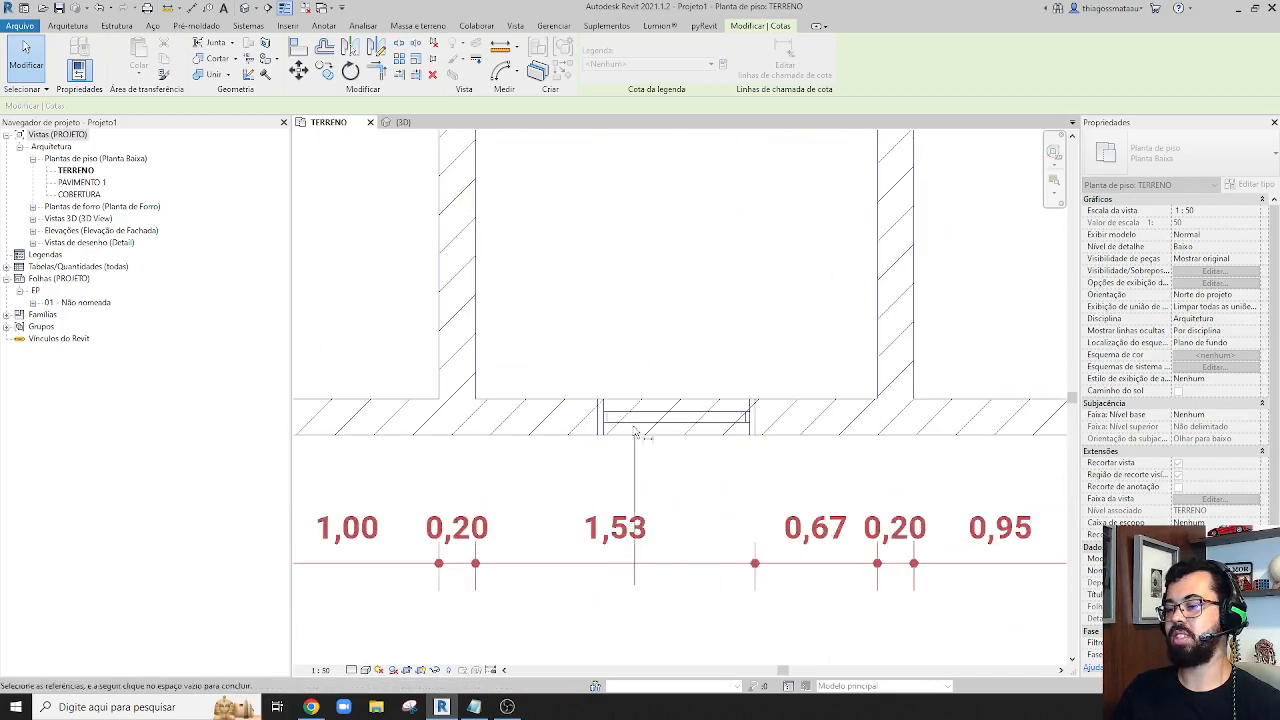
click(601, 434)
scroll(677, 519, down, 3)
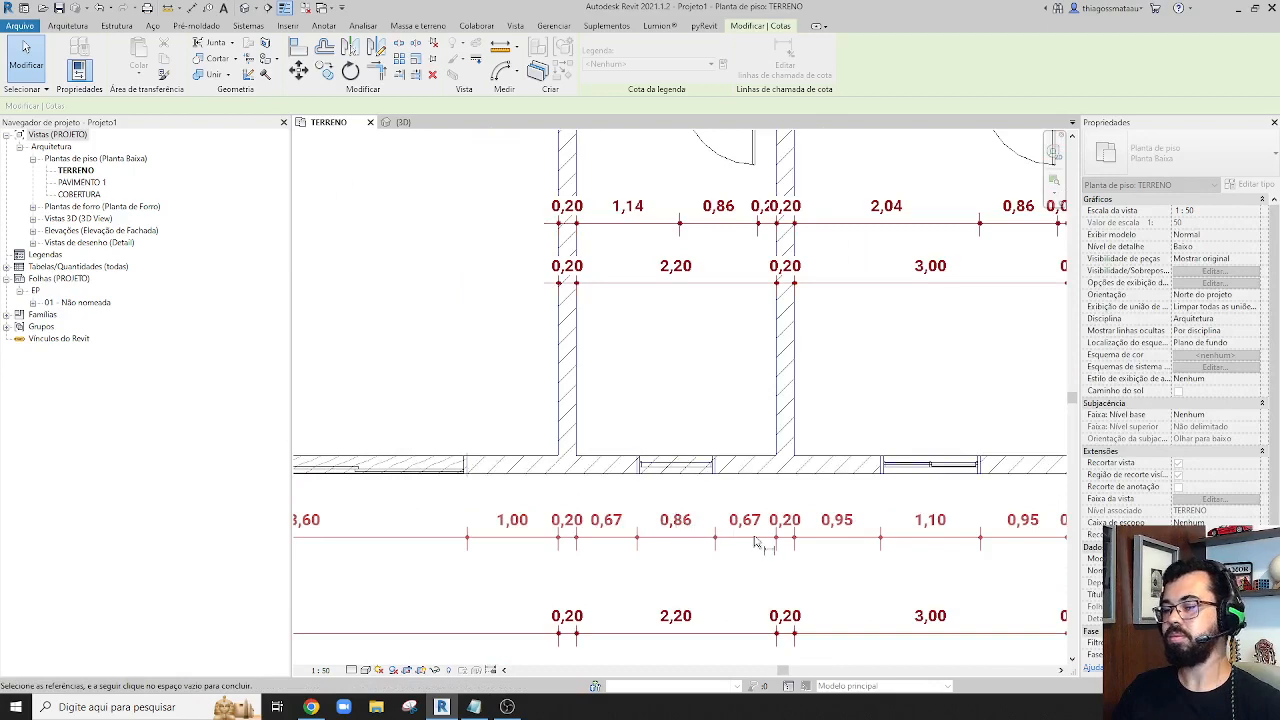
scroll(755, 541, down, 2)
click(812, 568)
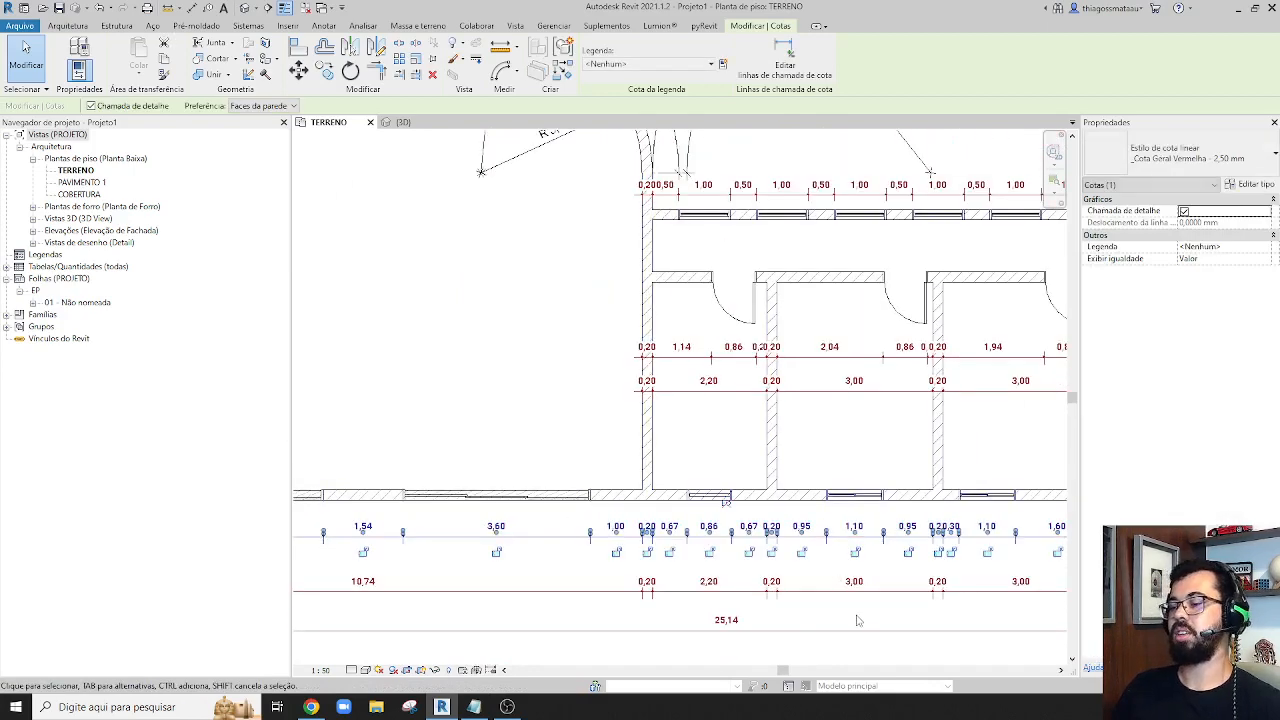
middle_drag(861, 621, 660, 512)
key(Escape)
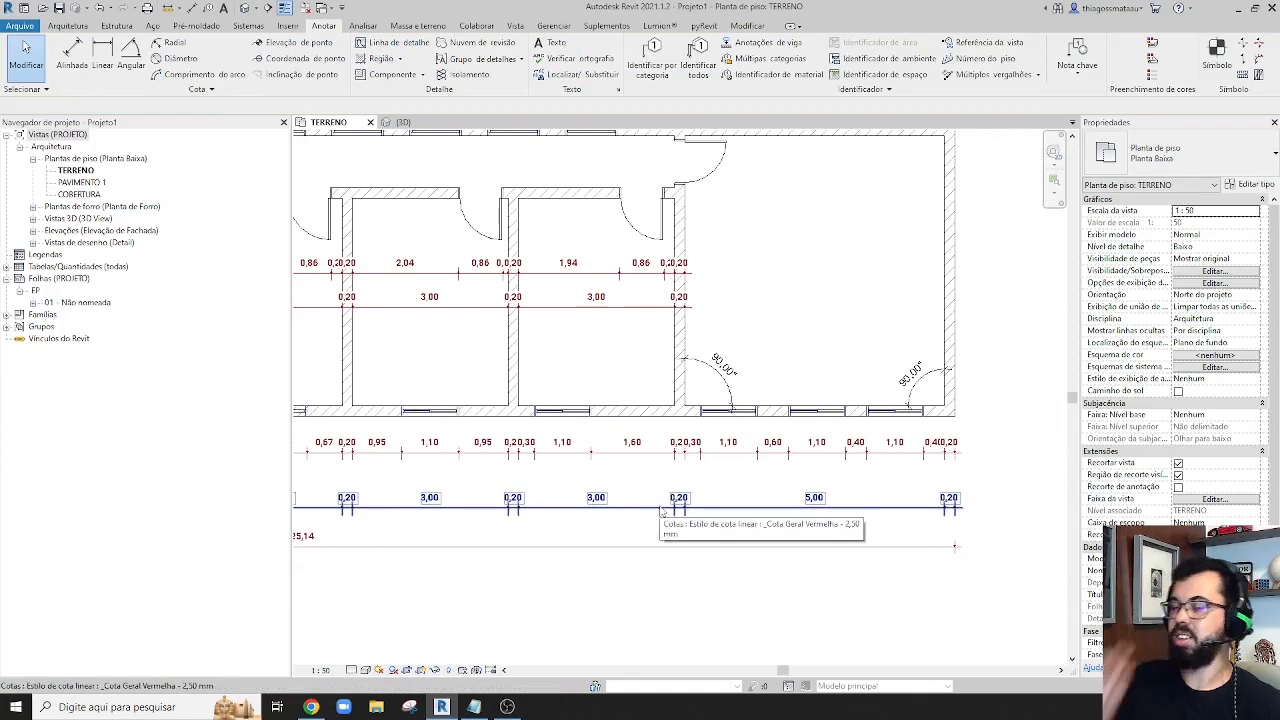
Move the overlapping 0,20 texts of the large right-hand room's two side walls clear of the detailed lower dimension string
scroll(674, 412, up, 5)
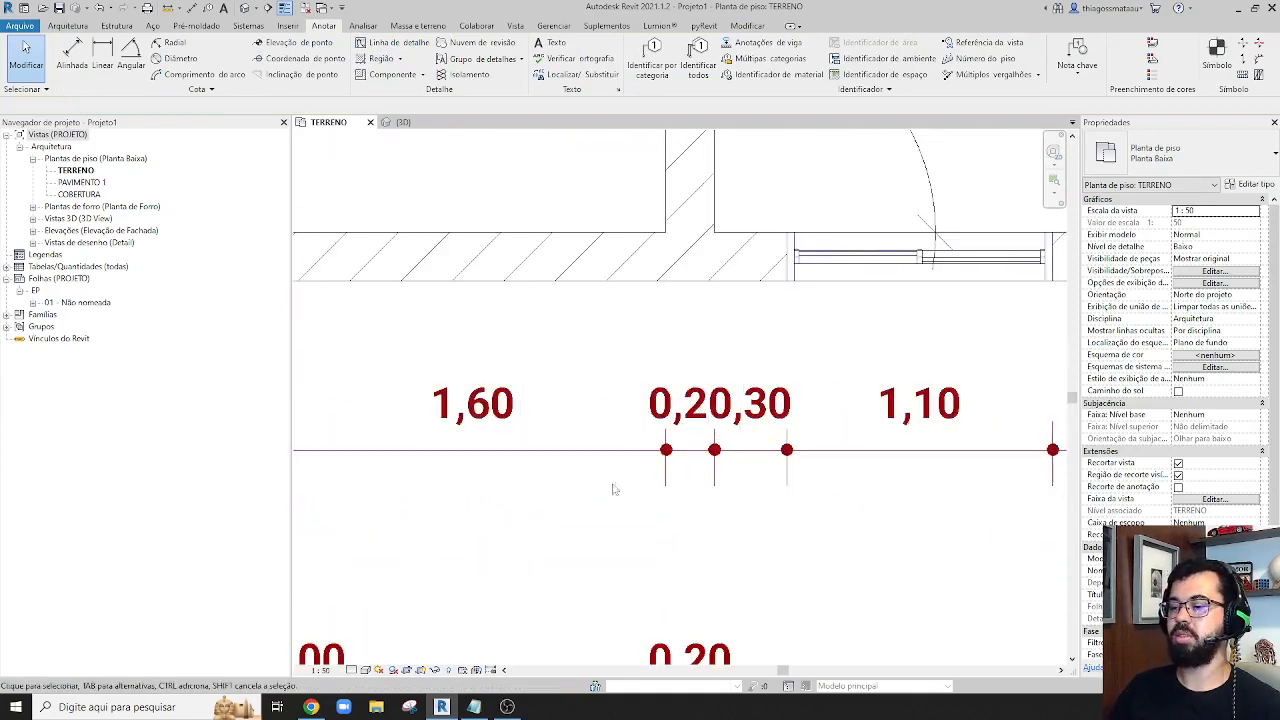
click(681, 418)
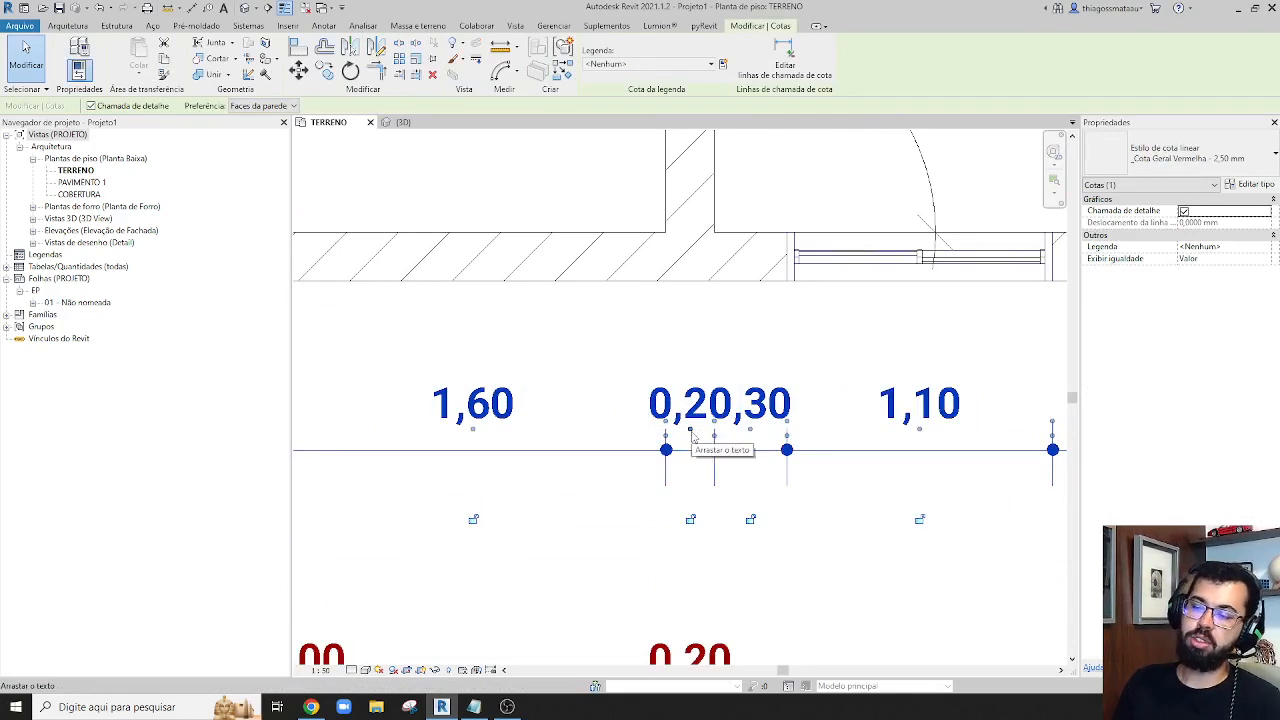
drag(690, 432, 557, 378)
scroll(557, 378, down, 4)
scroll(526, 462, up, 6)
scroll(599, 410, up, 3)
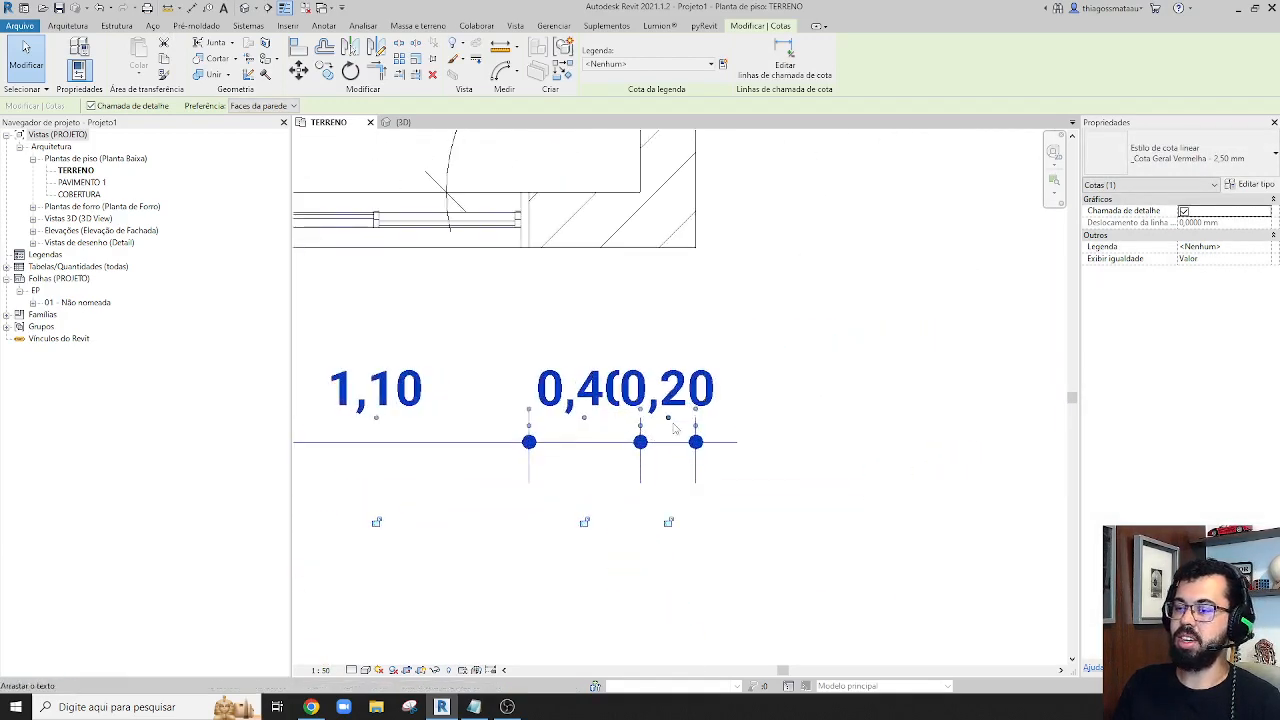
drag(669, 424, 746, 381)
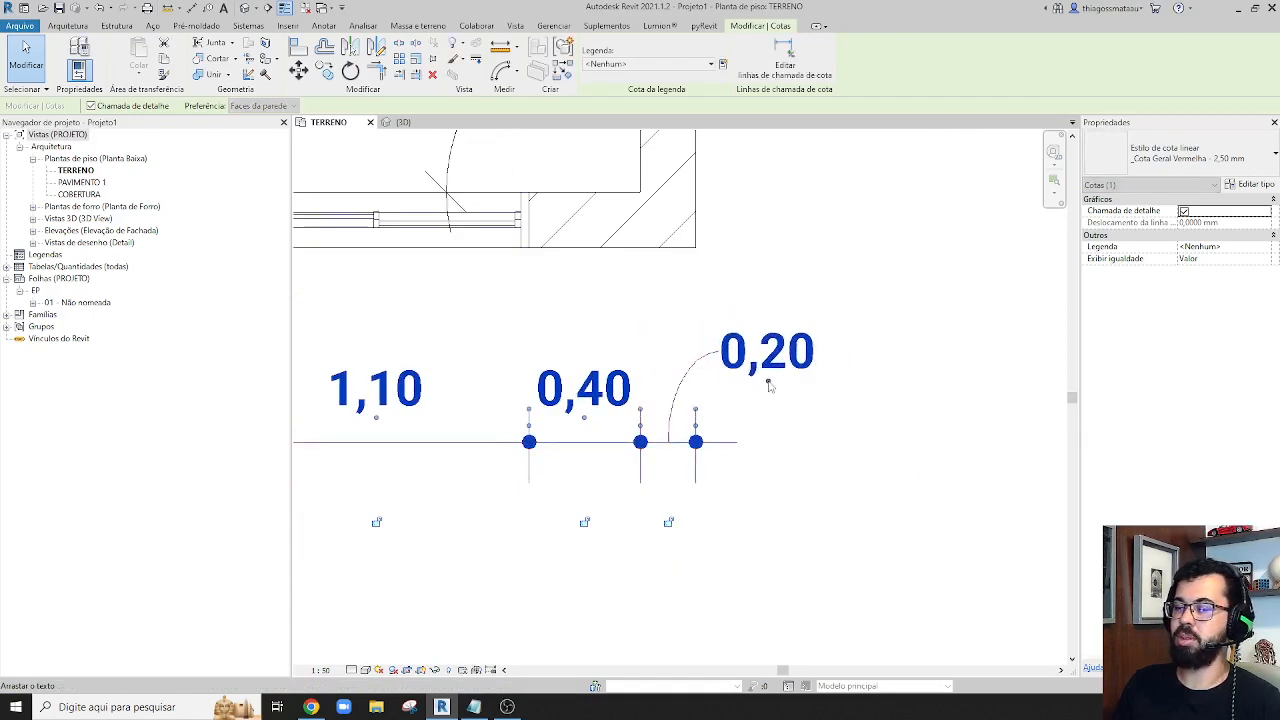
scroll(703, 380, down, 3)
scroll(697, 437, down, 3)
scroll(933, 435, up, 5)
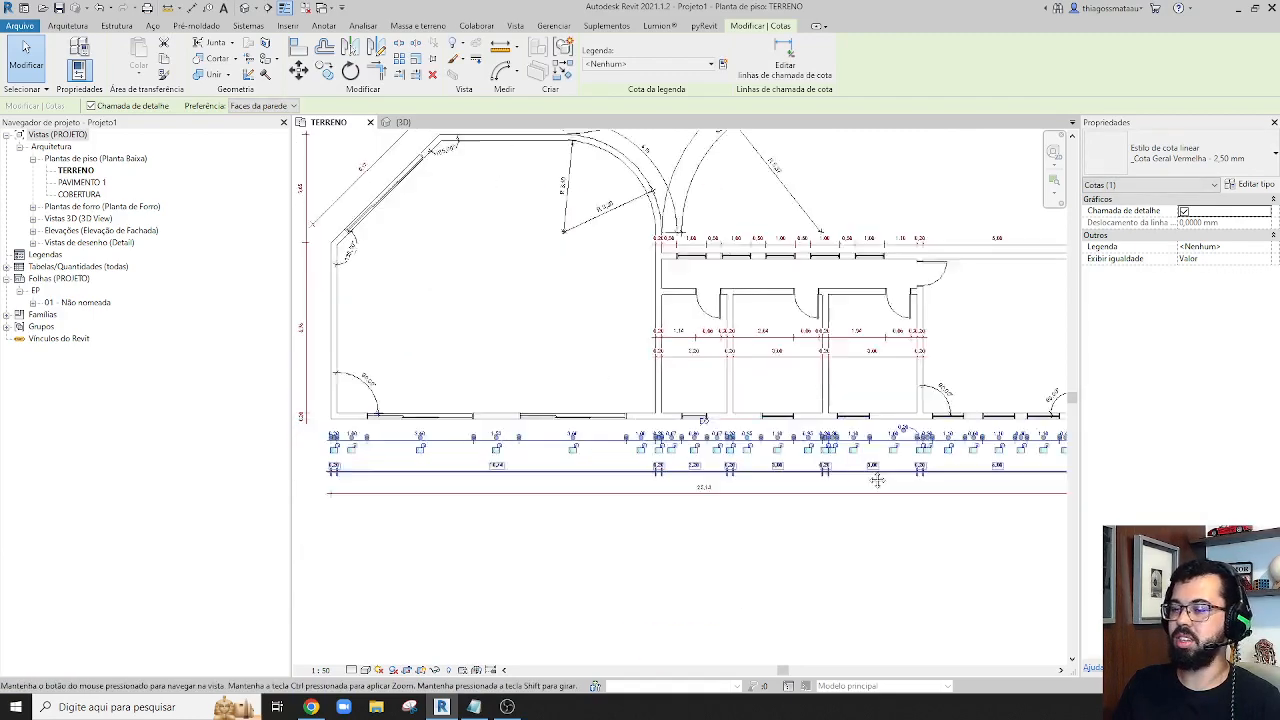
In the small rooms' detailed interior string, move the overlapping 0,20 and 0,10 texts beside the first two doors above the line
scroll(933, 435, up, 3)
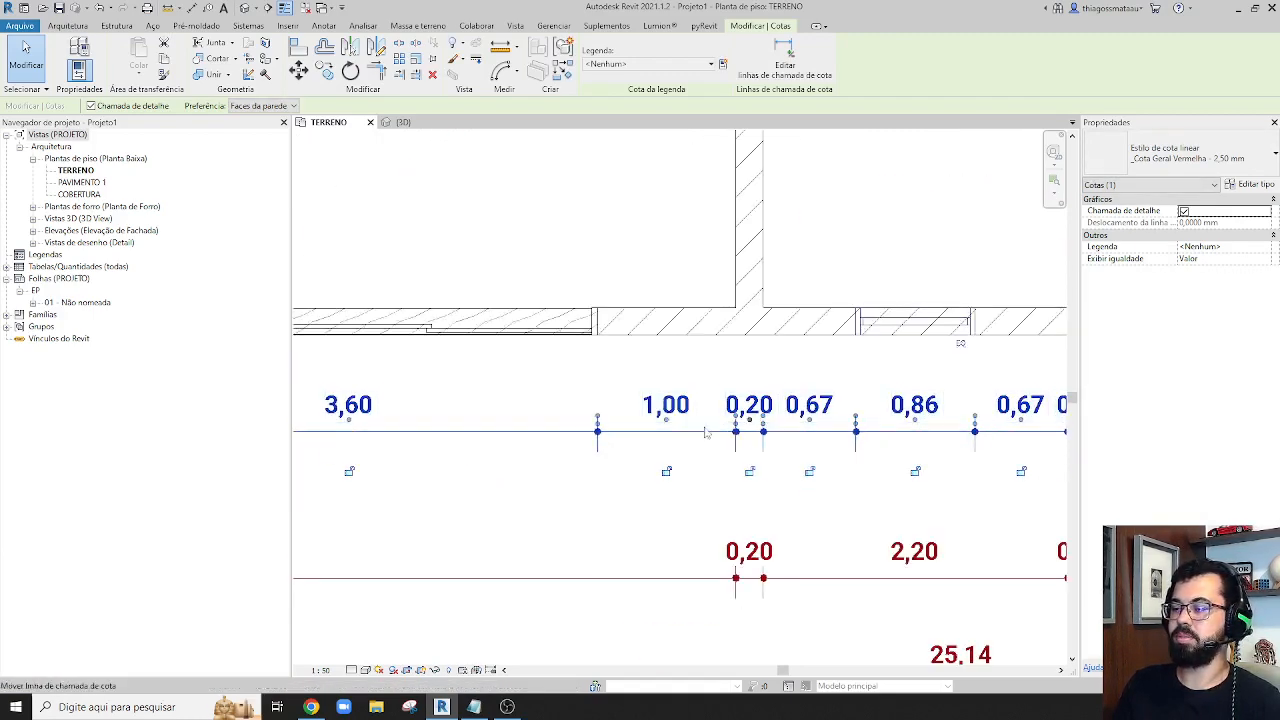
scroll(652, 434, down, 4)
middle_drag(486, 457, 520, 583)
scroll(925, 364, up, 4)
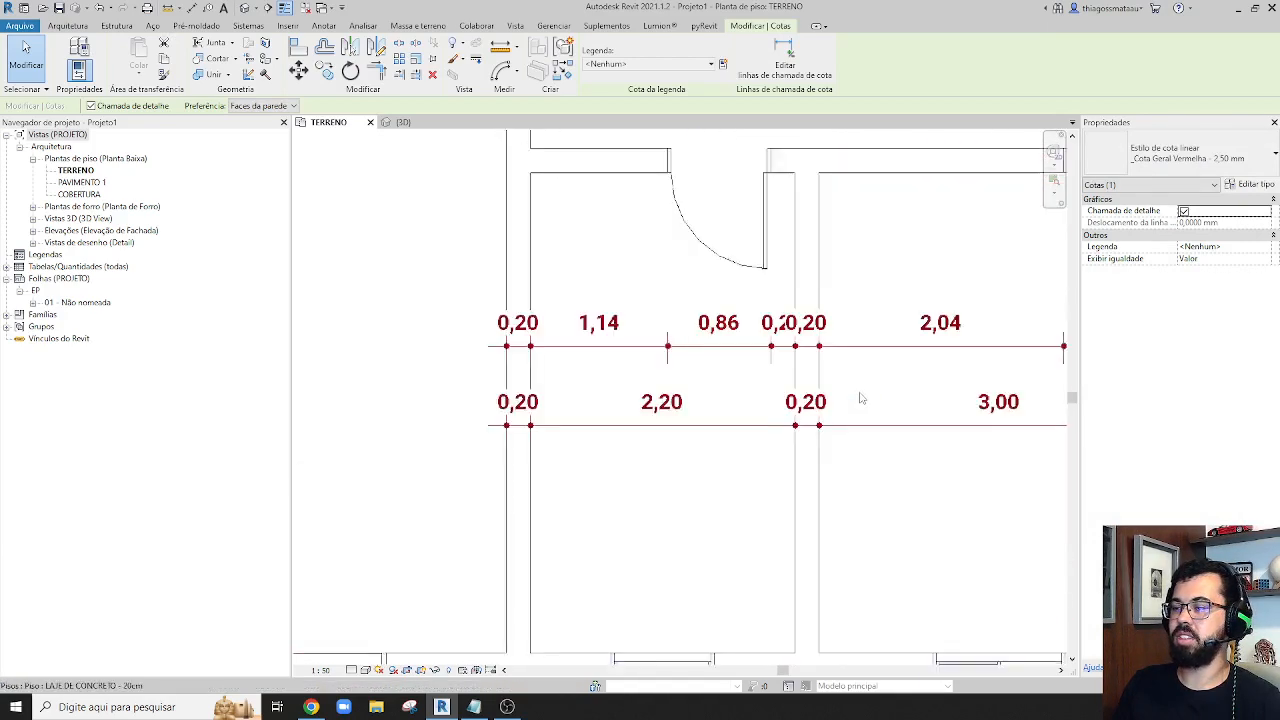
drag(748, 323, 704, 257)
scroll(693, 270, down, 4)
middle_drag(860, 312, 702, 321)
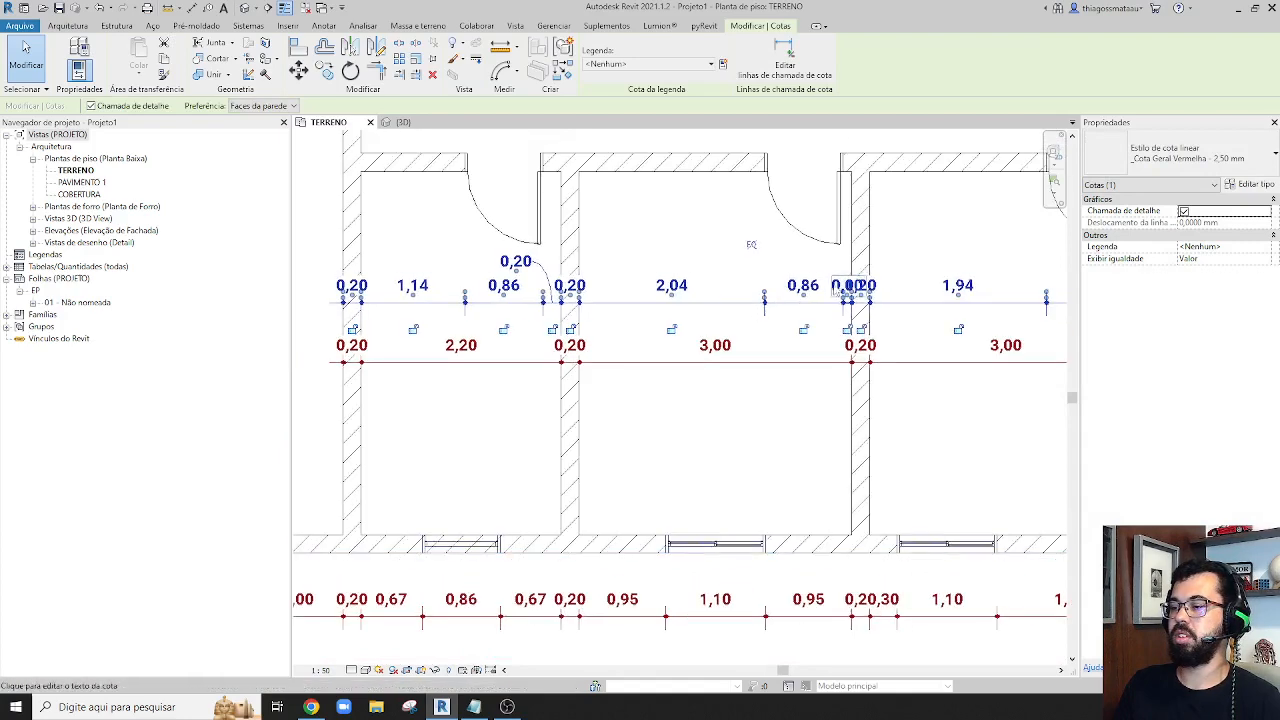
scroll(846, 290, up, 5)
drag(905, 312, 987, 222)
scroll(680, 230, down, 6)
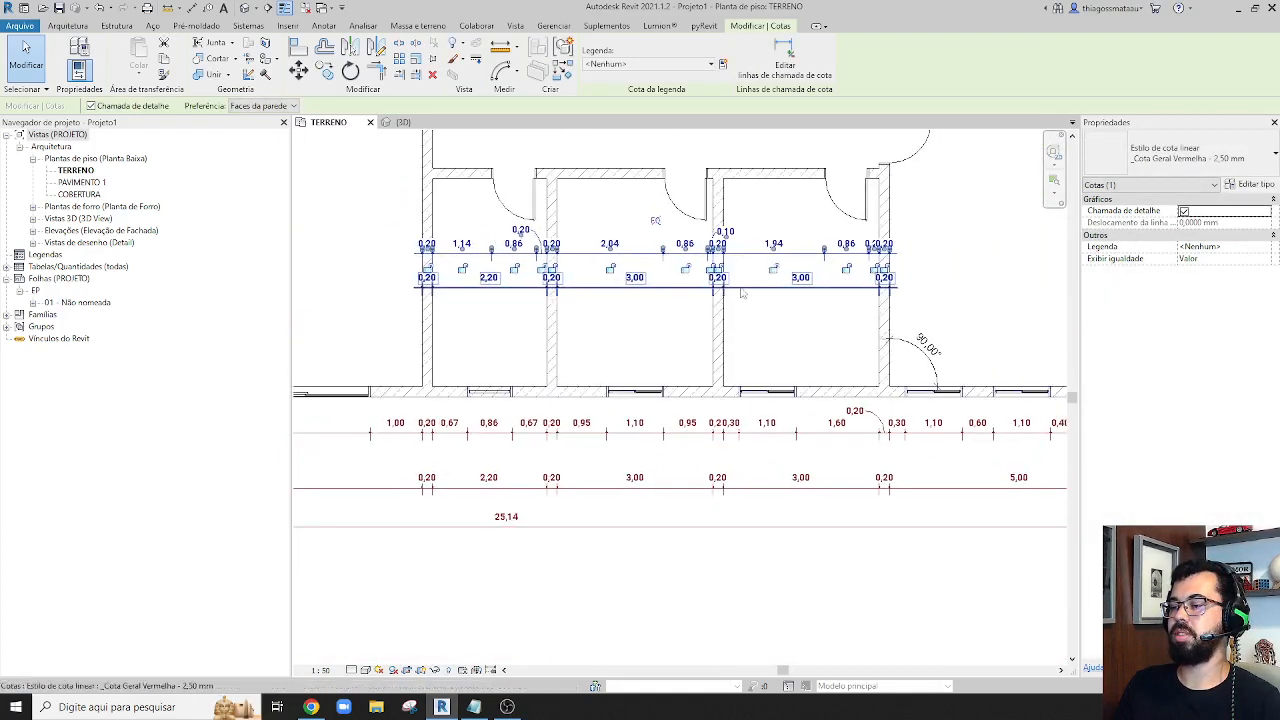
Move the overlapping 0,20 text beside the third small room's door up and to the left, clear of its neighbours
scroll(880, 258, up, 5)
drag(871, 229, 802, 160)
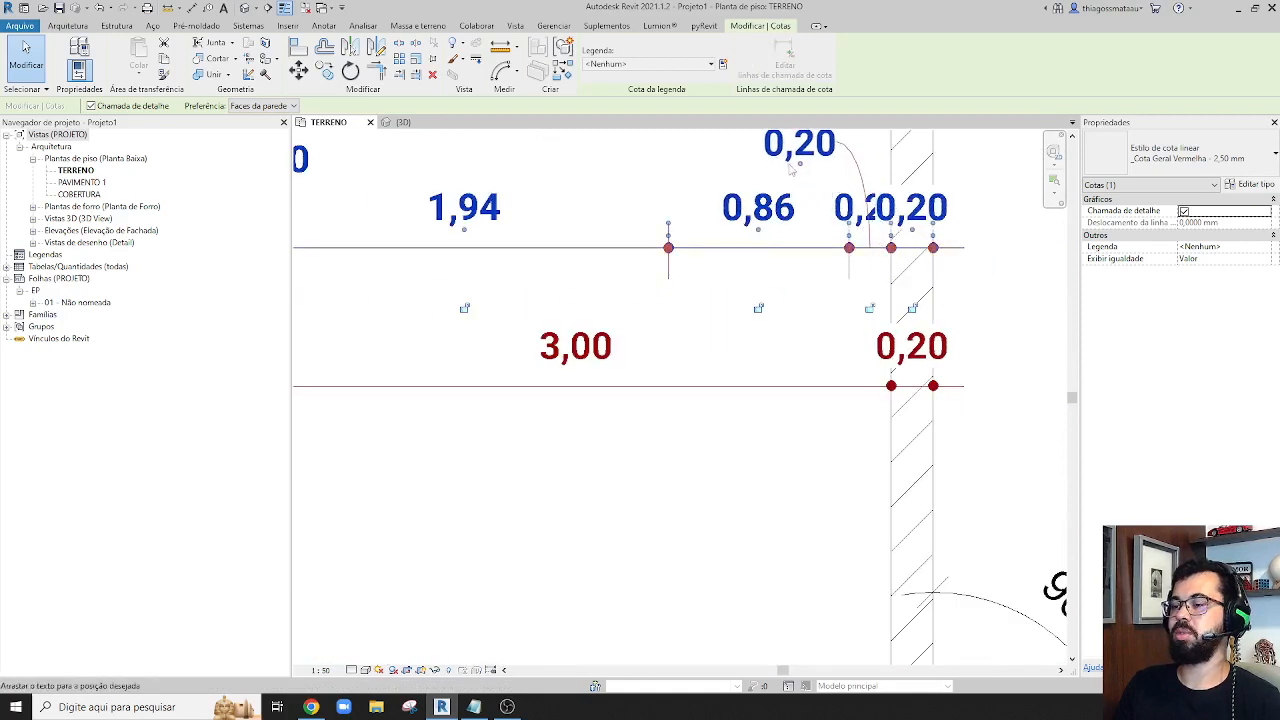
scroll(786, 164, down, 6)
key(Escape)
scroll(862, 540, down, 4)
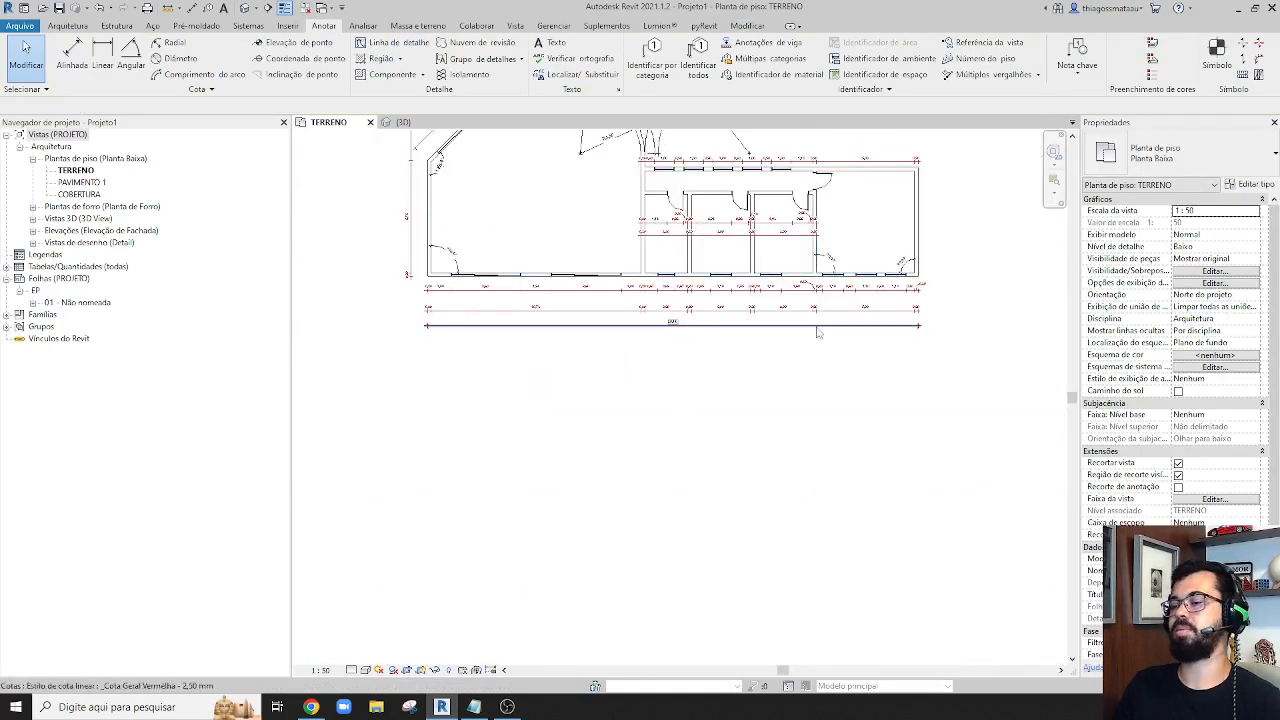